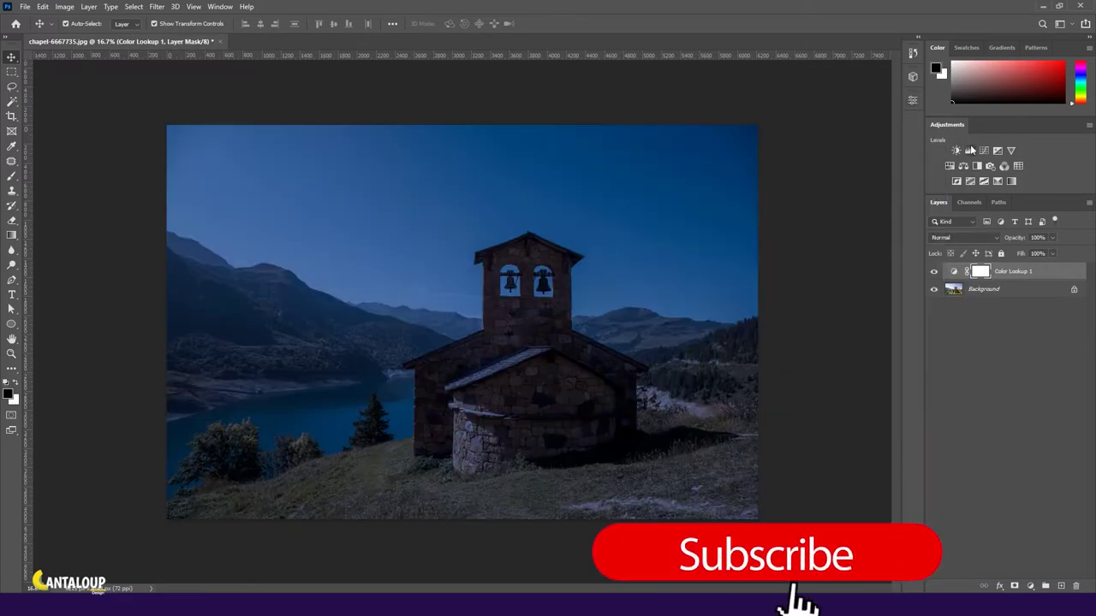
- Add a second Color Lookup layer using a teal-tinting 3D LUT
{"action": "left_click", "coordinate": [1017, 166]}
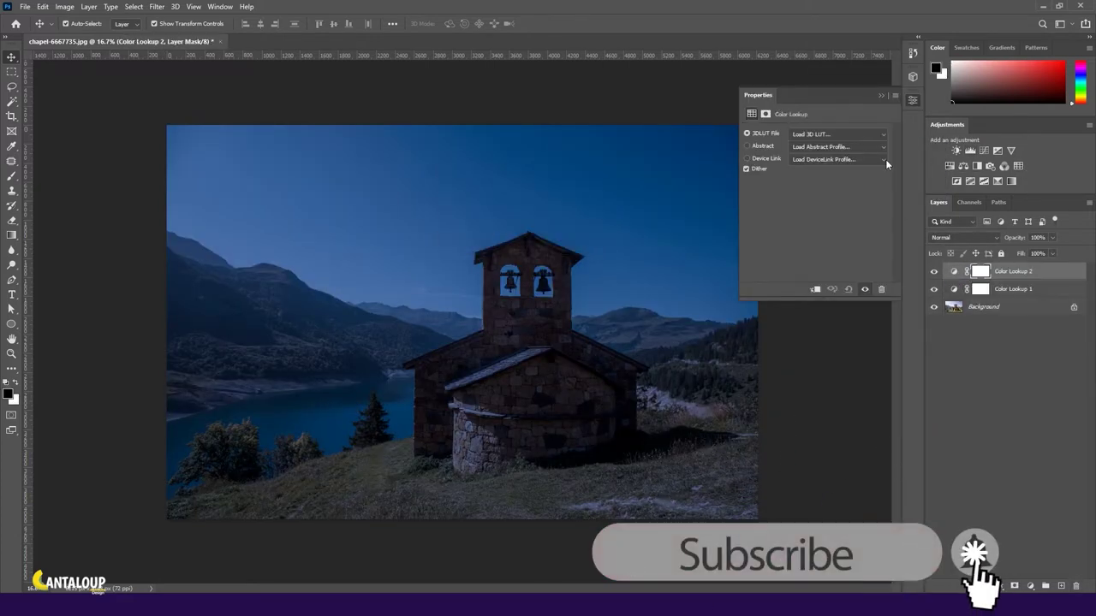
{"action": "left_click", "coordinate": [856, 134]}
{"action": "left_click", "coordinate": [830, 354]}
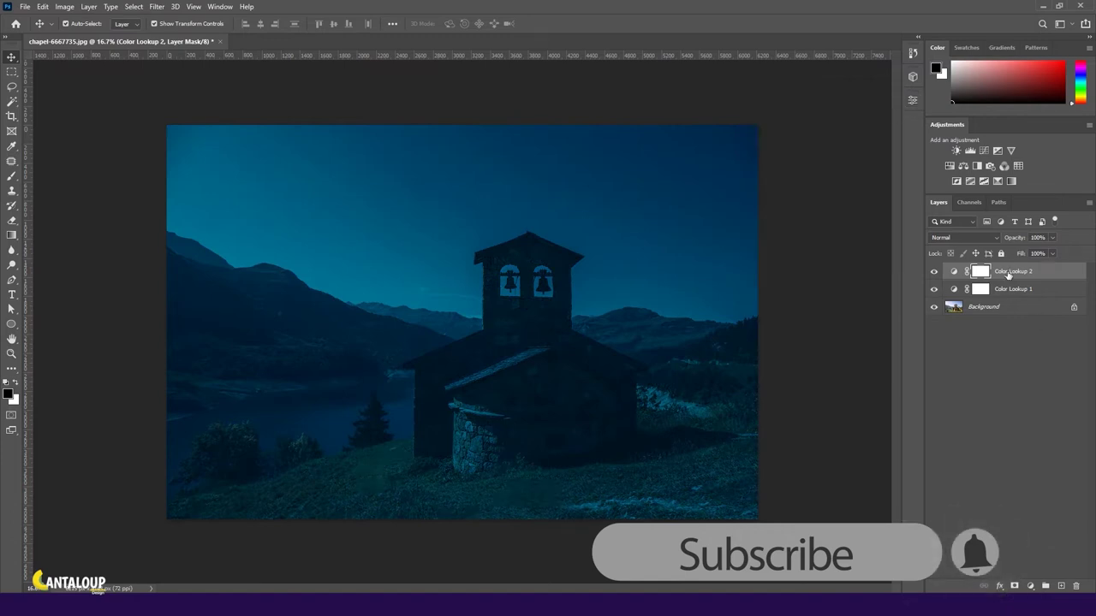
- Add a colorized Hue/Saturation layer with a purple hue and lowered lightness
{"action": "left_click", "coordinate": [949, 165]}
{"action": "left_click", "coordinate": [804, 236]}
{"action": "left_click_drag", "start_coordinate": [836, 183], "coordinate": [839, 181]}
{"action": "left_click_drag", "start_coordinate": [815, 221], "coordinate": [795, 221]}
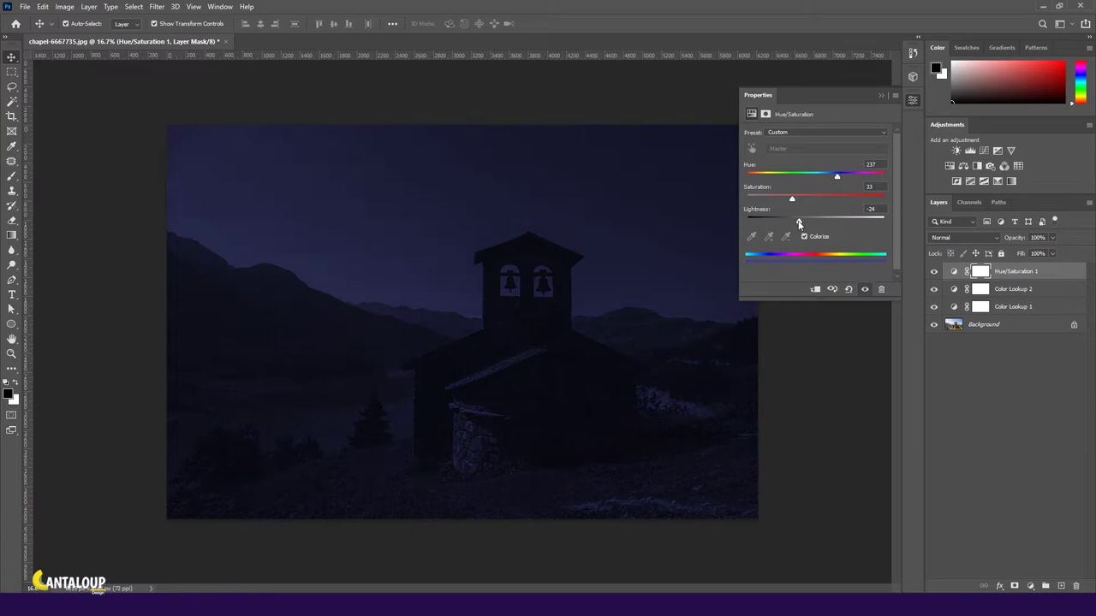
{"action": "left_click", "coordinate": [913, 100]}
- Lower the first Color Lookup layer's opacity to 62%, then deselect all layers
{"action": "left_click", "coordinate": [934, 306]}
{"action": "key", "text": "6"}
{"action": "key", "text": "2"}
{"action": "left_click", "coordinate": [1017, 378]}
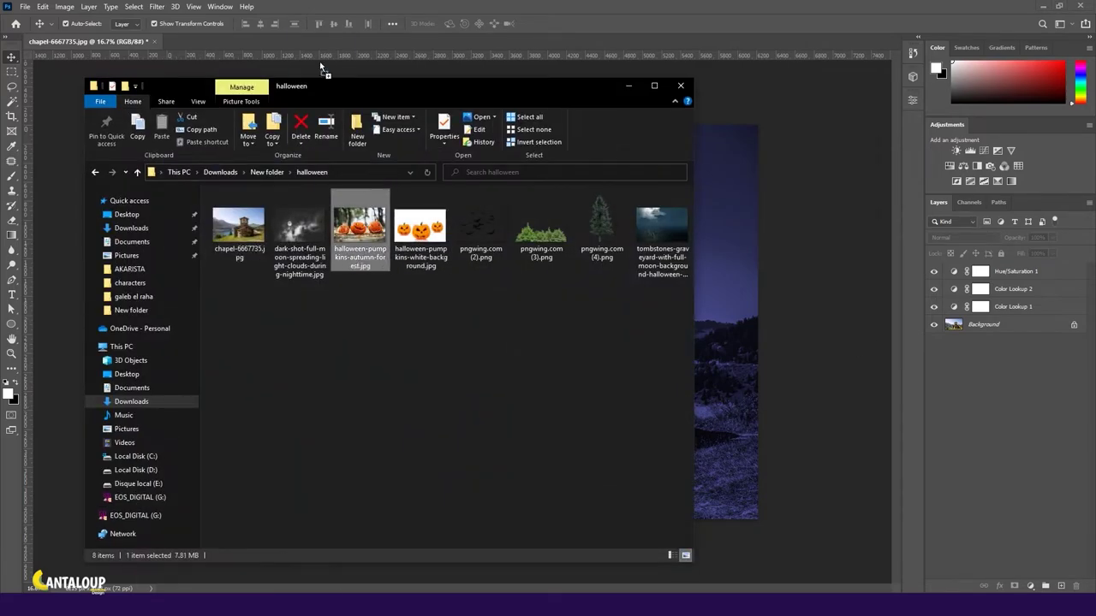
- Open the pumpkin photo and trace the right pumpkin with the Magnetic Lasso
{"action": "left_click_drag", "start_coordinate": [357, 231], "coordinate": [320, 67]}
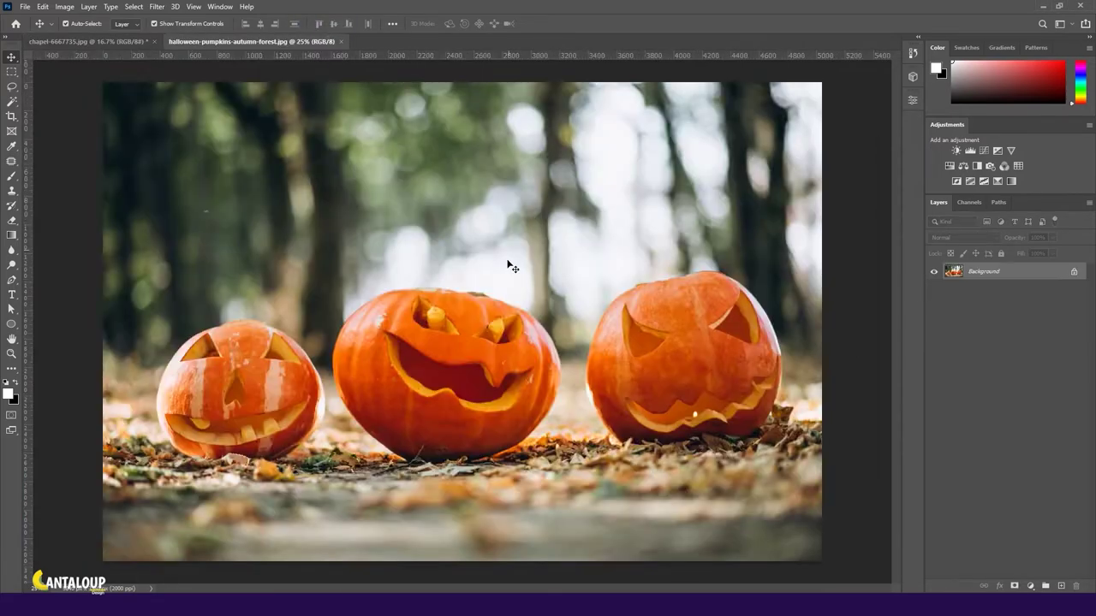
{"action": "scroll", "coordinate": [611, 321], "scroll_direction": "up", "scroll_amount": 5}
{"action": "key", "text": "l"}
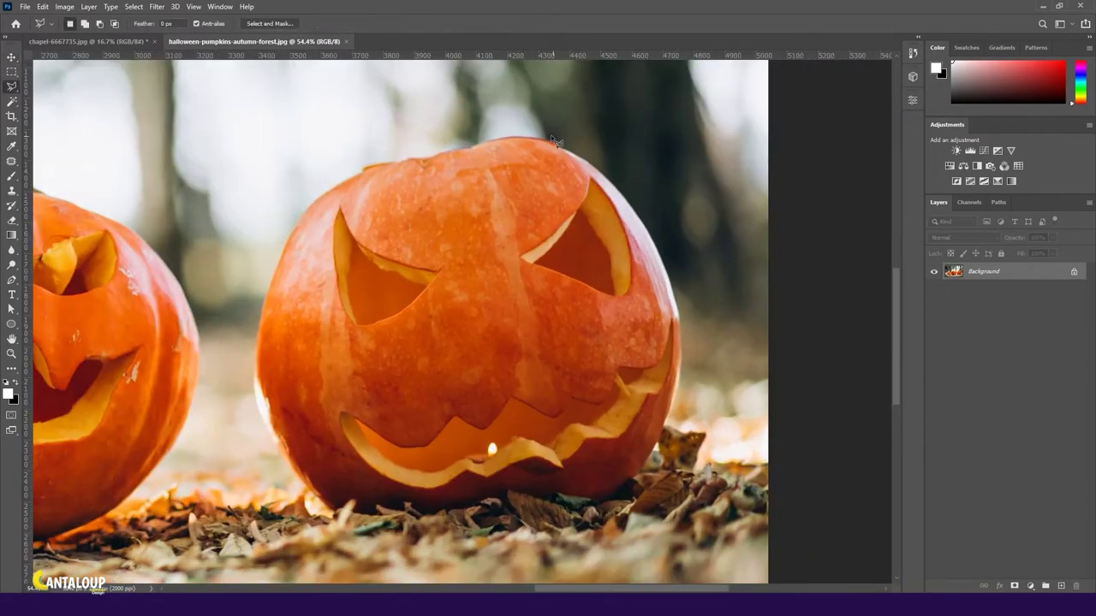
{"action": "key", "text": "shift+l"}
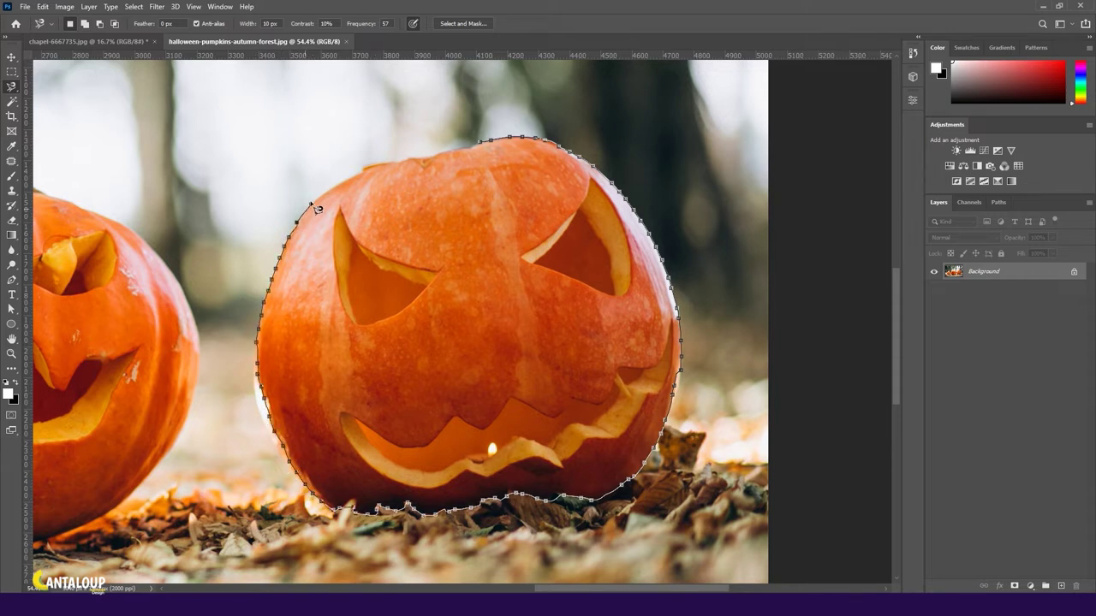
{"action": "left_click", "coordinate": [473, 151]}
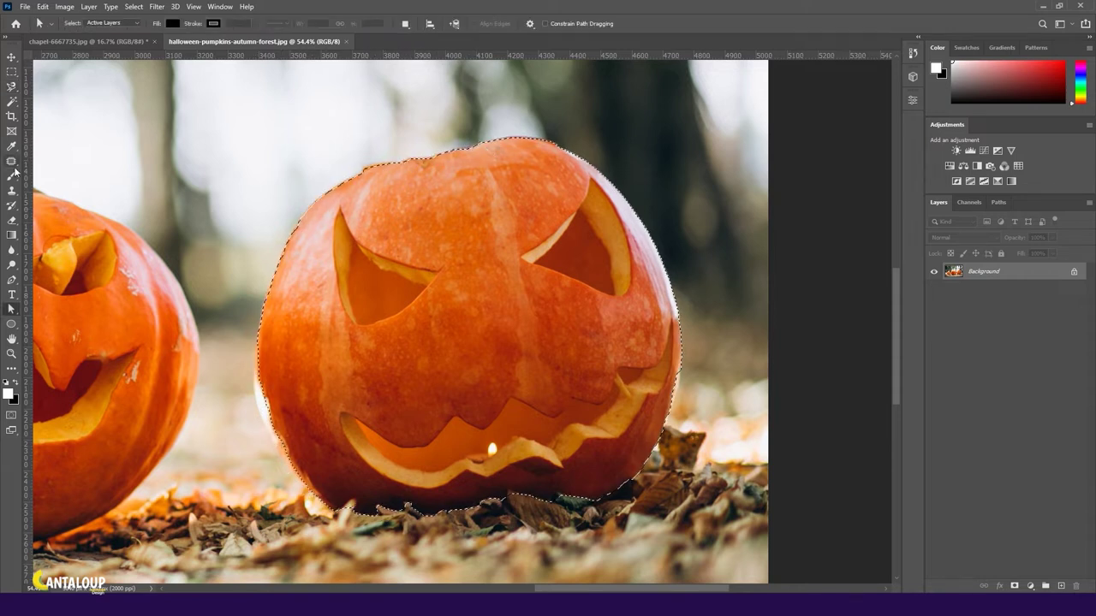
- Enter Quick Mask with the brush and swap foreground and background colours
{"action": "key", "text": "b"}
{"action": "key", "text": "q"}
{"action": "scroll", "coordinate": [244, 375], "scroll_direction": "up", "scroll_amount": 3}
{"action": "scroll", "coordinate": [292, 391], "scroll_direction": "down", "scroll_amount": 3}
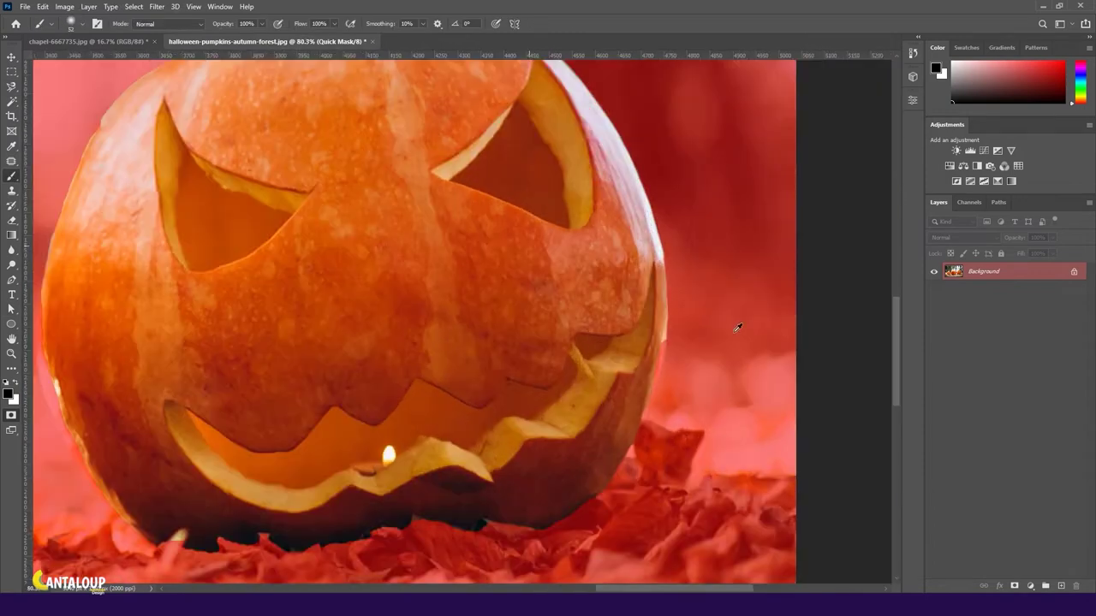
{"action": "scroll", "coordinate": [624, 339], "scroll_direction": "up", "scroll_amount": 3}
{"action": "key", "text": "x"}
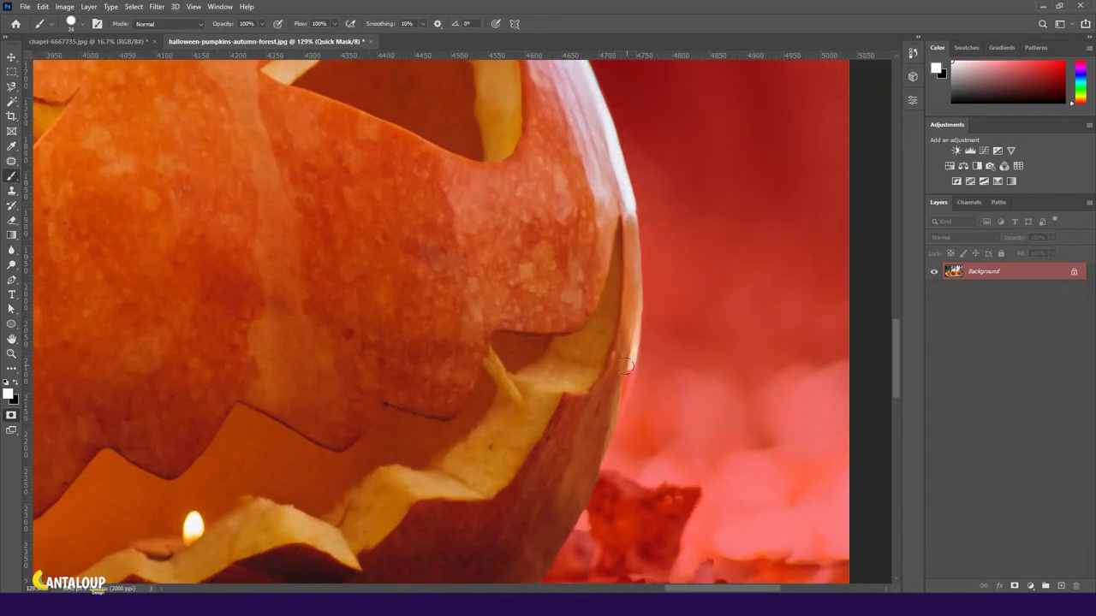
{"action": "scroll", "coordinate": [613, 409], "scroll_direction": "down", "scroll_amount": 3}
{"action": "scroll", "coordinate": [669, 364], "scroll_direction": "up", "scroll_amount": 3}
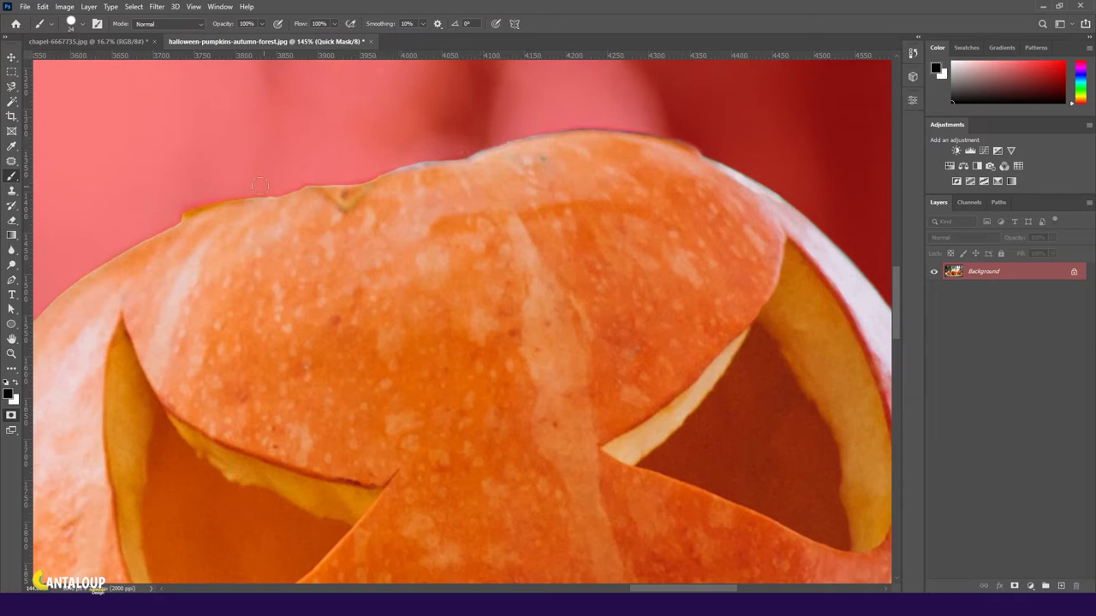
- Paint the Quick Mask along the pumpkin's upper-left and left edges
{"action": "left_click_drag", "start_coordinate": [222, 281], "coordinate": [479, 189]}
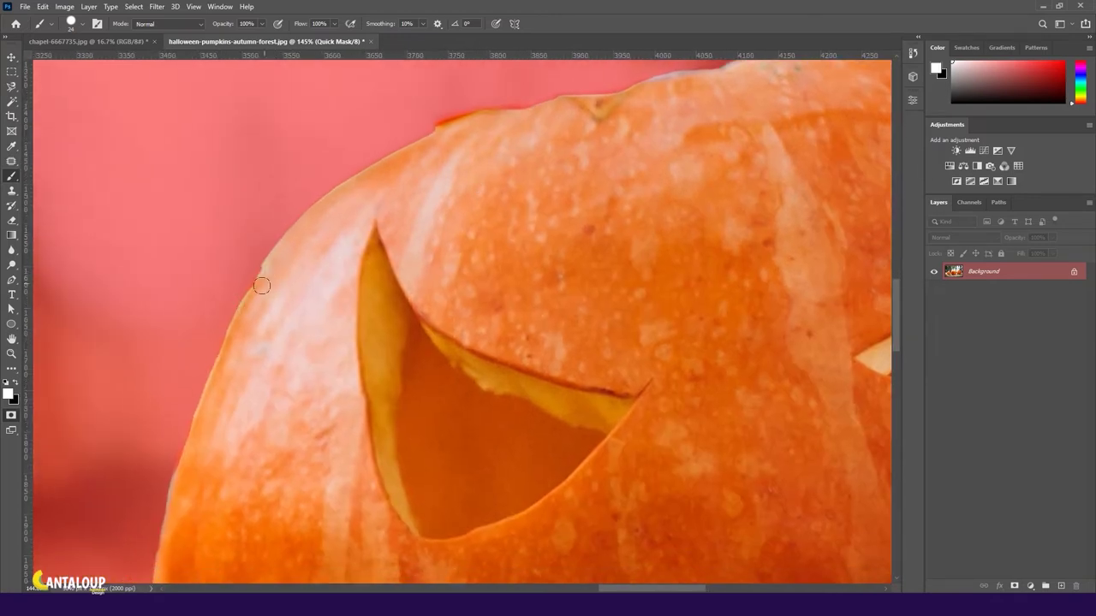
{"action": "scroll", "coordinate": [197, 376], "scroll_direction": "down", "scroll_amount": 1}
{"action": "scroll", "coordinate": [196, 343], "scroll_direction": "down", "scroll_amount": 6}
{"action": "scroll", "coordinate": [193, 317], "scroll_direction": "down", "scroll_amount": 1}
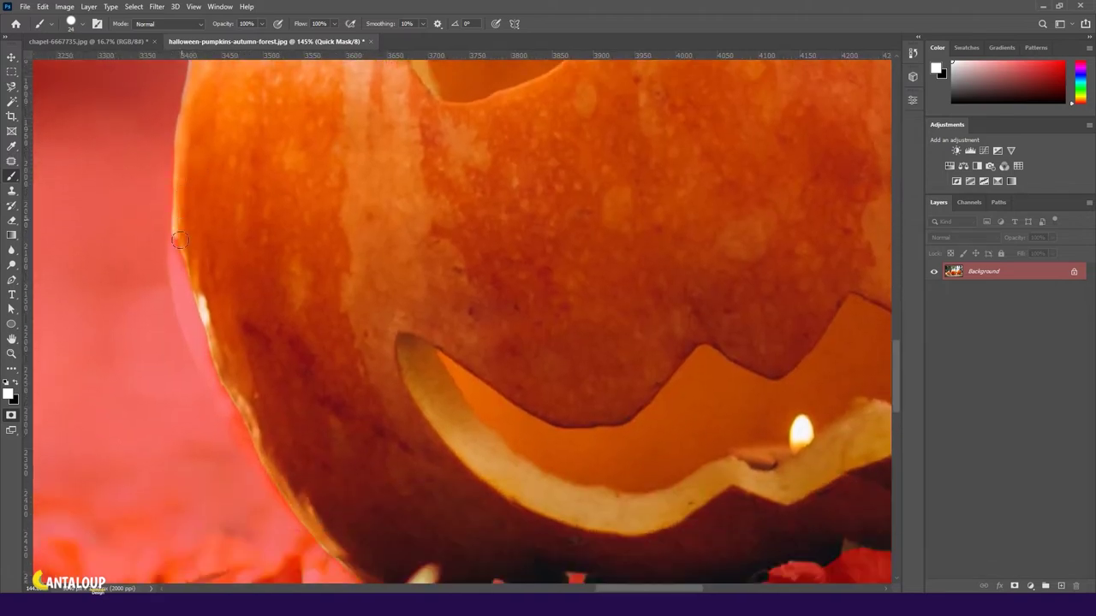
{"action": "scroll", "coordinate": [193, 304], "scroll_direction": "down", "scroll_amount": 2}
{"action": "mouse_move", "coordinate": [176, 149]}
{"action": "left_mouse_down"}
{"action": "mouse_move", "coordinate": [244, 304]}
{"action": "mouse_move", "coordinate": [295, 380]}
{"action": "left_mouse_up"}
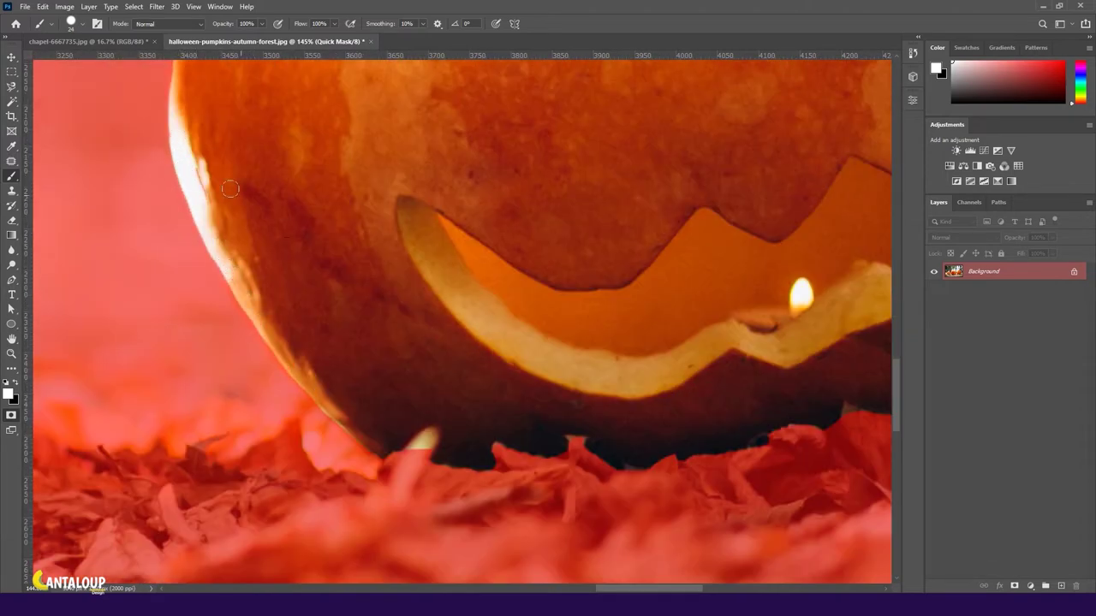
{"action": "scroll", "coordinate": [328, 317], "scroll_direction": "down", "scroll_amount": 3}
{"action": "scroll", "coordinate": [327, 318], "scroll_direction": "down", "scroll_amount": 3}
- Exit Quick Mask, keeping the cleaned-up right pumpkin selected
{"action": "key", "text": "q"}
{"action": "key", "text": "m"}
{"action": "right_click", "coordinate": [342, 181]}
{"action": "key", "text": "Escape"}
- Mask the pumpkin and move it into the chapel composition
{"action": "left_click", "coordinate": [1015, 585]}
{"action": "key", "text": "v"}
{"action": "left_click_drag", "start_coordinate": [421, 330], "coordinate": [354, 391]}
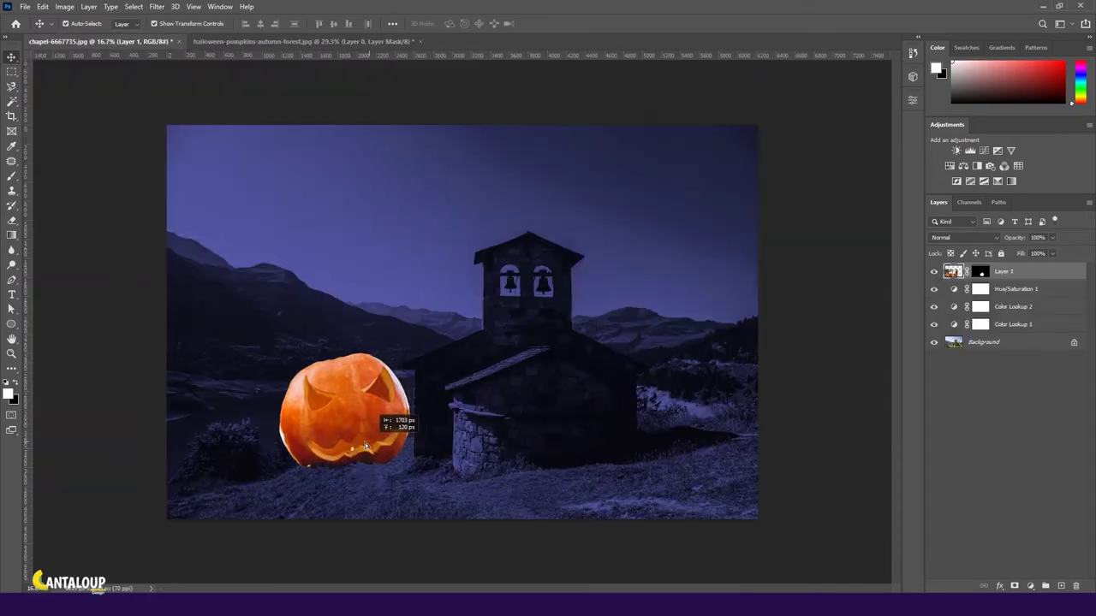
- Enlarge the pumpkin to about 185%, tilt it slightly and place it left
{"action": "key", "text": "ctrl+t"}
{"action": "left_click_drag", "start_coordinate": [636, 100], "coordinate": [410, 356]}
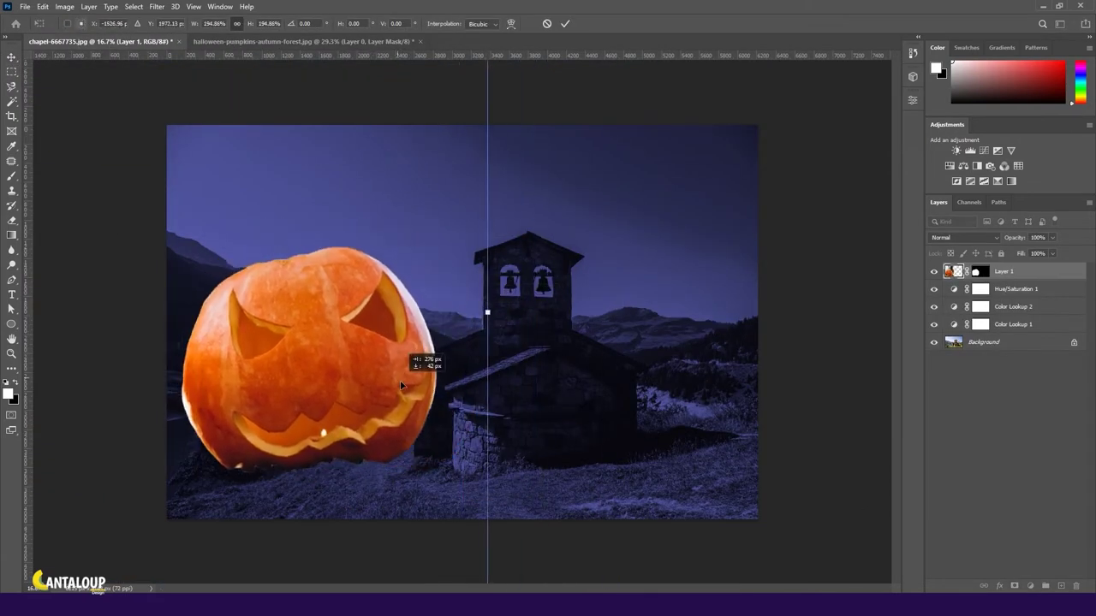
{"action": "mouse_move", "coordinate": [410, 356]}
{"action": "left_mouse_down"}
{"action": "mouse_move", "coordinate": [421, 366]}
{"action": "mouse_move", "coordinate": [330, 377]}
{"action": "mouse_move", "coordinate": [380, 381]}
{"action": "left_mouse_up"}
{"action": "key", "text": "Return"}
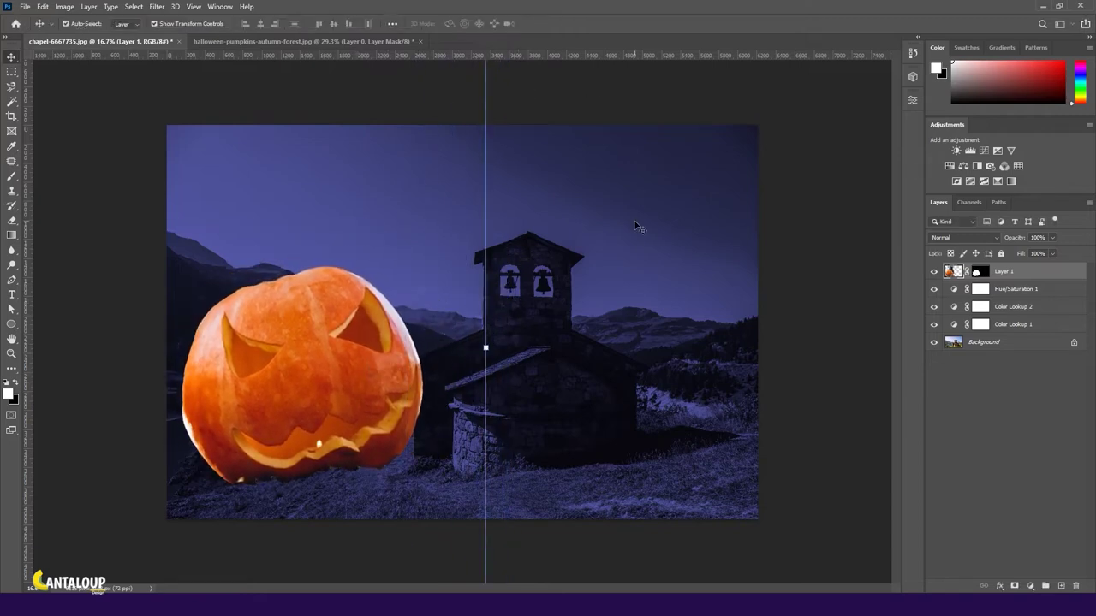
- Target Layer 1's mask with the Brush tool for mask painting
{"action": "left_click", "coordinate": [977, 272], "text": "ctrl"}
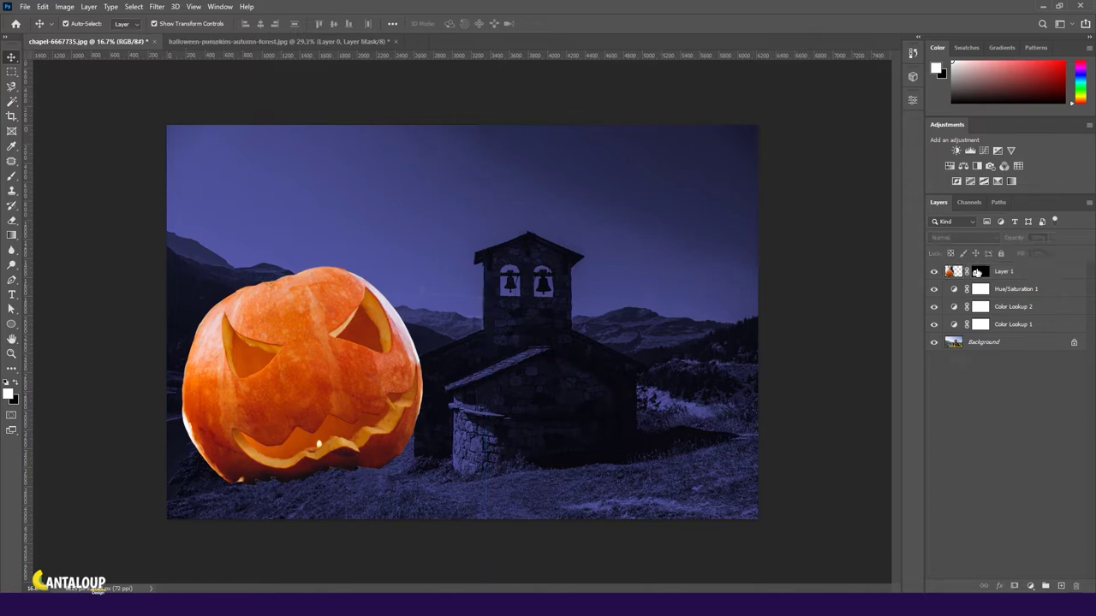
{"action": "left_click", "coordinate": [977, 272]}
{"action": "key", "text": "b"}
{"action": "scroll", "coordinate": [362, 476], "scroll_direction": "up", "scroll_amount": 3}
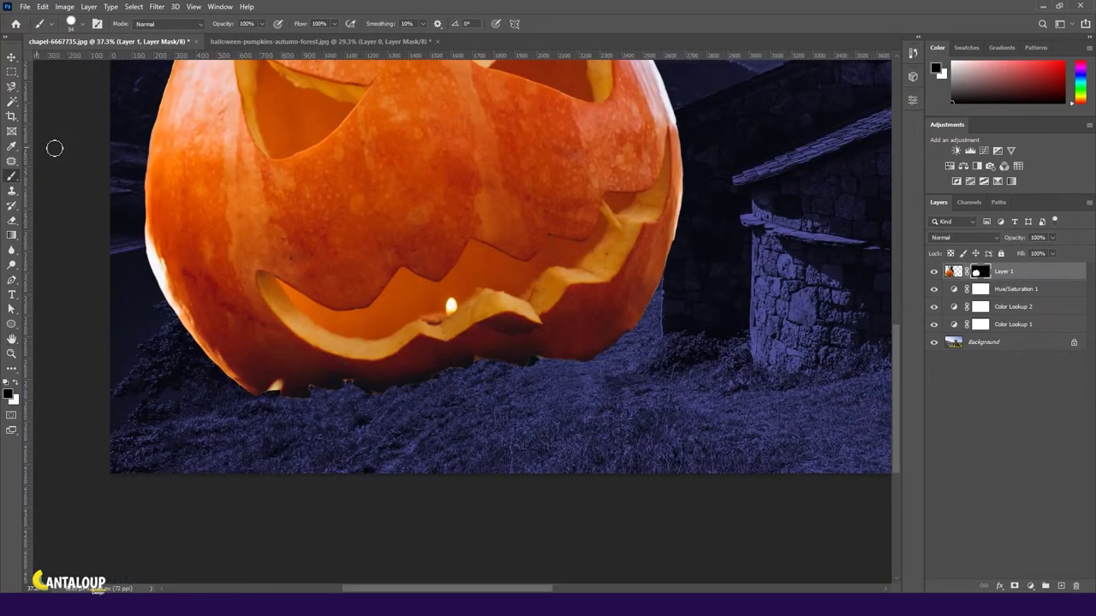
- Show the Brushes panel and pick Kyle's Impressionist Blender from Wet Media Brushes
{"action": "left_click", "coordinate": [912, 101]}
{"action": "left_click", "coordinate": [220, 6]}
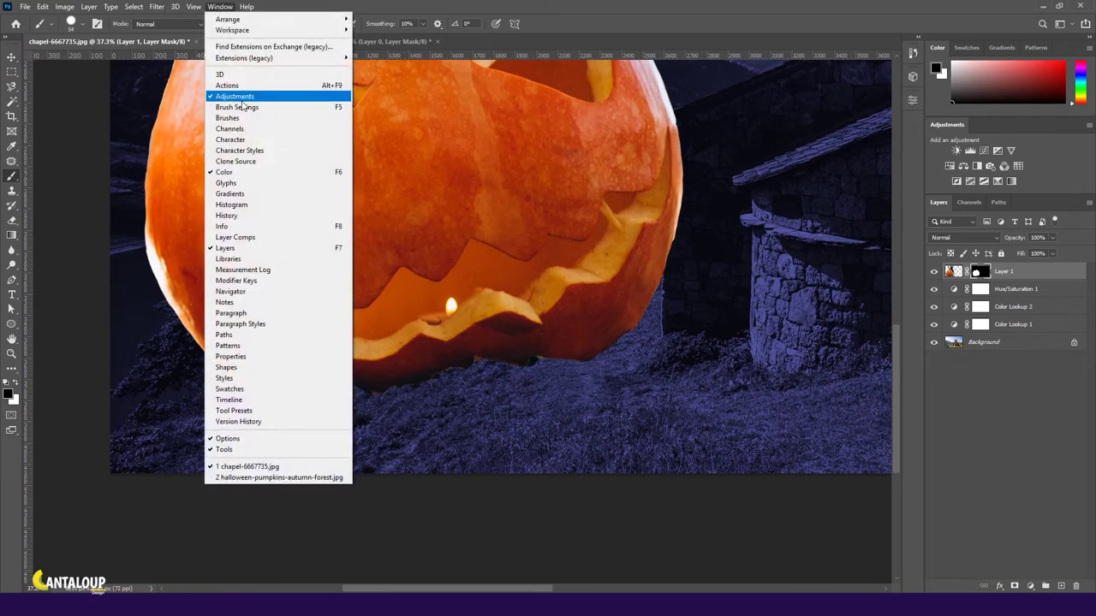
{"action": "left_click", "coordinate": [289, 117]}
{"action": "left_click_drag", "start_coordinate": [806, 235], "coordinate": [806, 377]}
{"action": "left_click", "coordinate": [678, 152]}
{"action": "left_click", "coordinate": [677, 169]}
{"action": "left_click", "coordinate": [678, 185]}
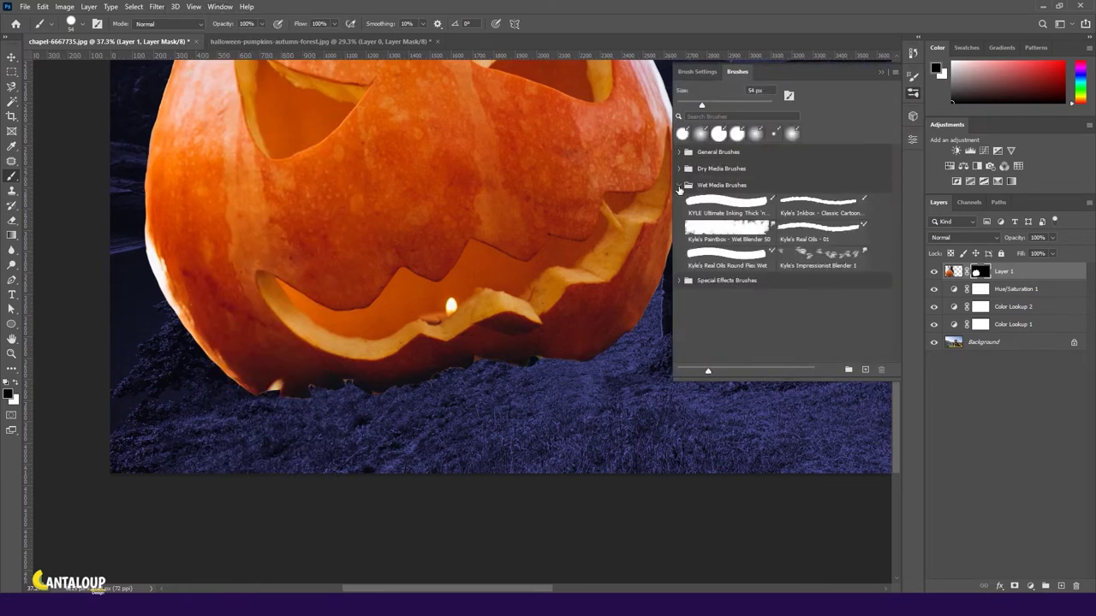
{"action": "left_click", "coordinate": [678, 185]}
{"action": "left_click", "coordinate": [678, 202]}
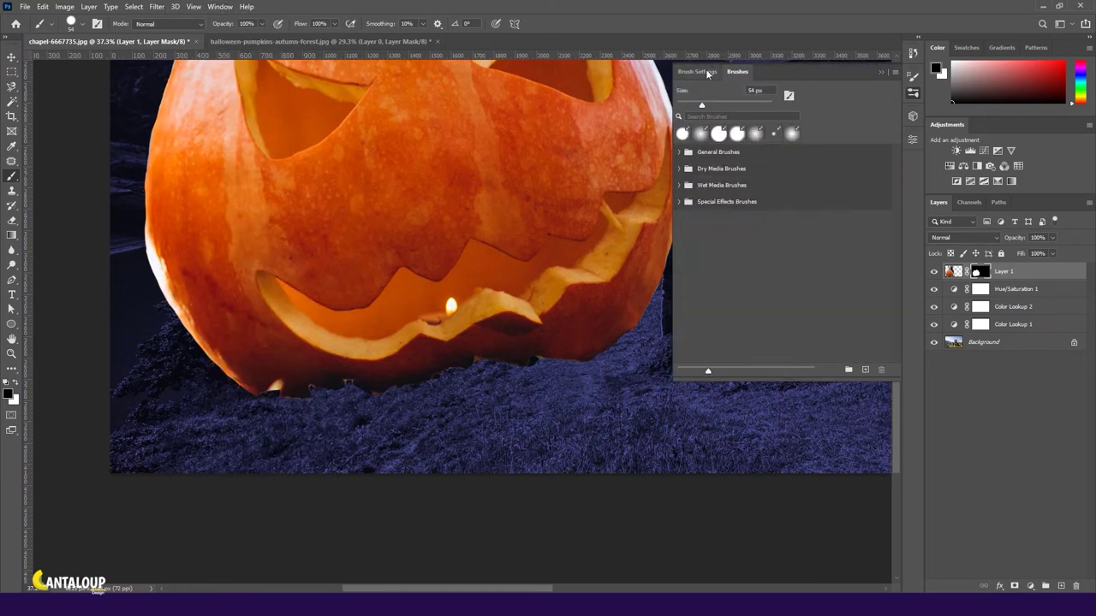
{"action": "left_click", "coordinate": [677, 185]}
{"action": "left_click", "coordinate": [834, 254]}
- Set the brush tip to 174 px, spacing 72% and size 133 px
{"action": "left_click", "coordinate": [696, 72]}
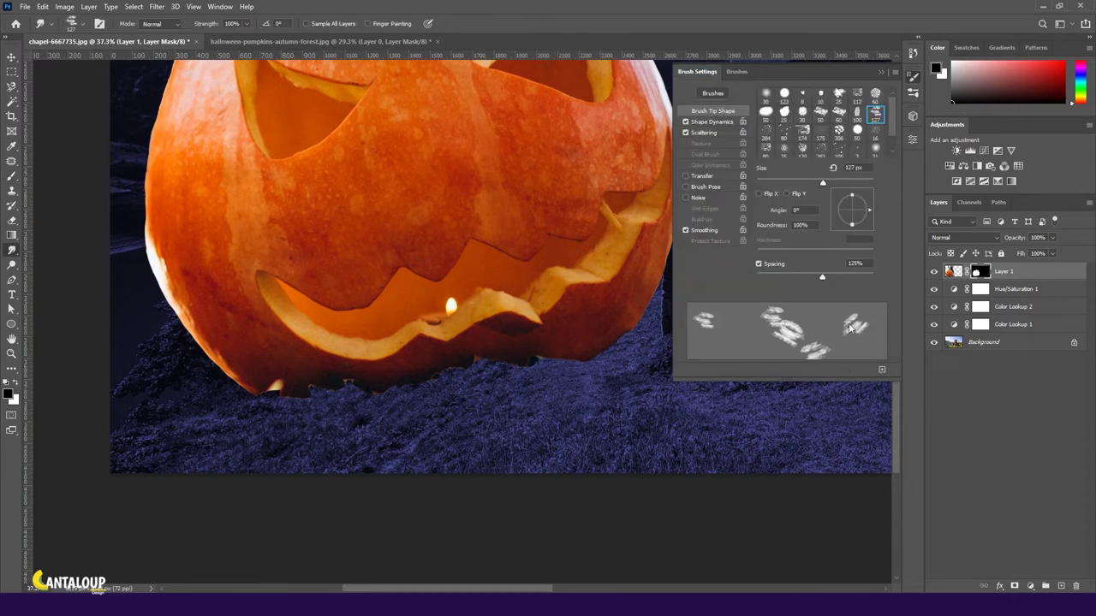
{"action": "left_click", "coordinate": [838, 110]}
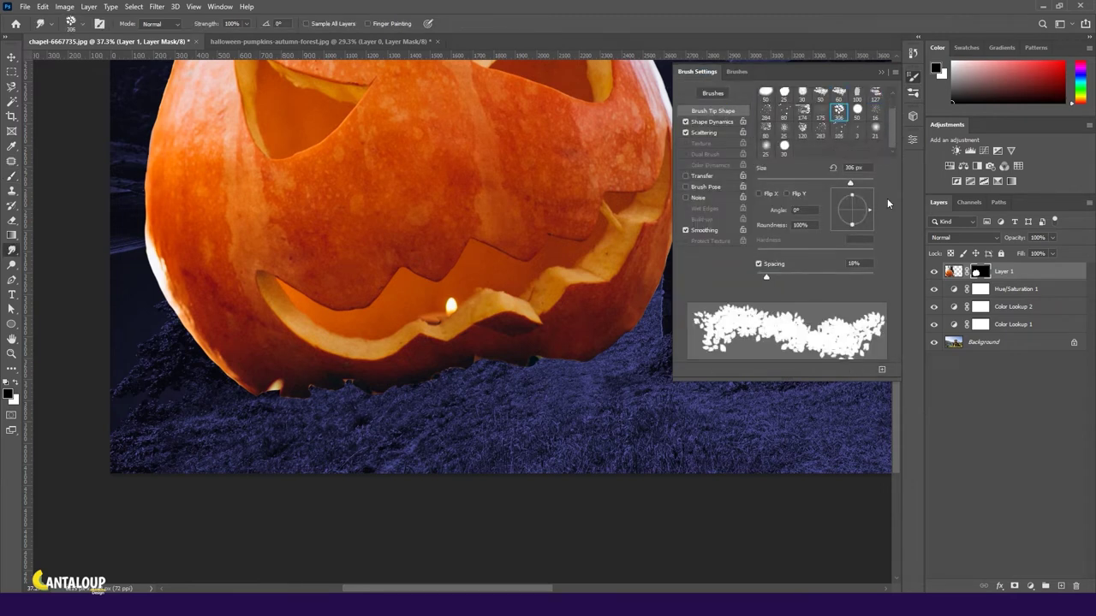
{"action": "left_click", "coordinate": [803, 113]}
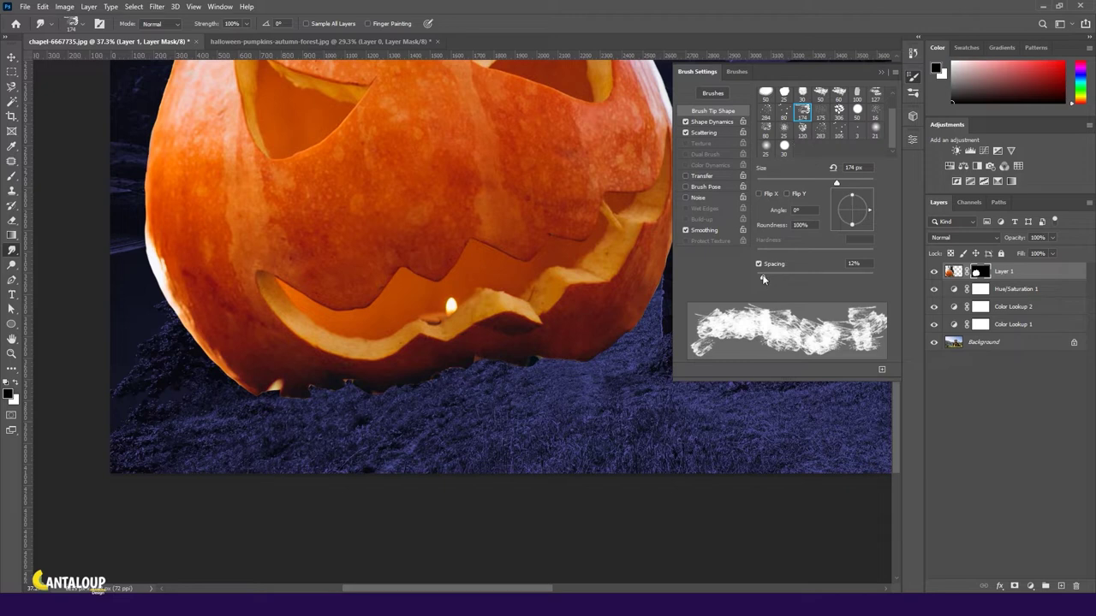
{"action": "left_click_drag", "start_coordinate": [762, 276], "coordinate": [798, 276]}
{"action": "left_click_drag", "start_coordinate": [837, 182], "coordinate": [825, 182]}
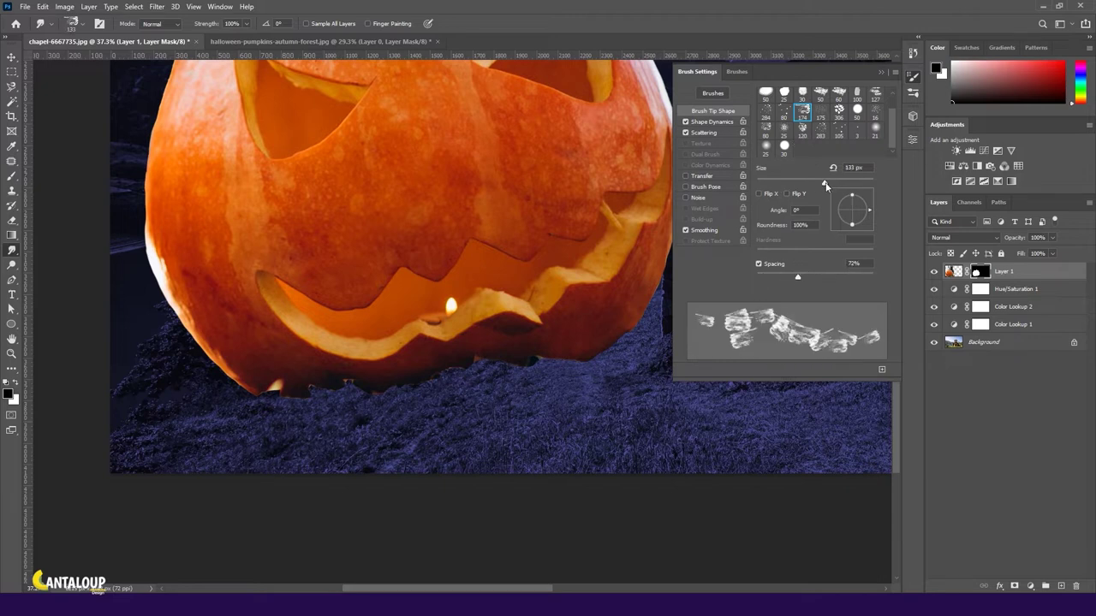
- Set Shape Dynamics: slight angle jitter, roundness jitter 100%, minimum roundness 100%
{"action": "left_click", "coordinate": [685, 132]}
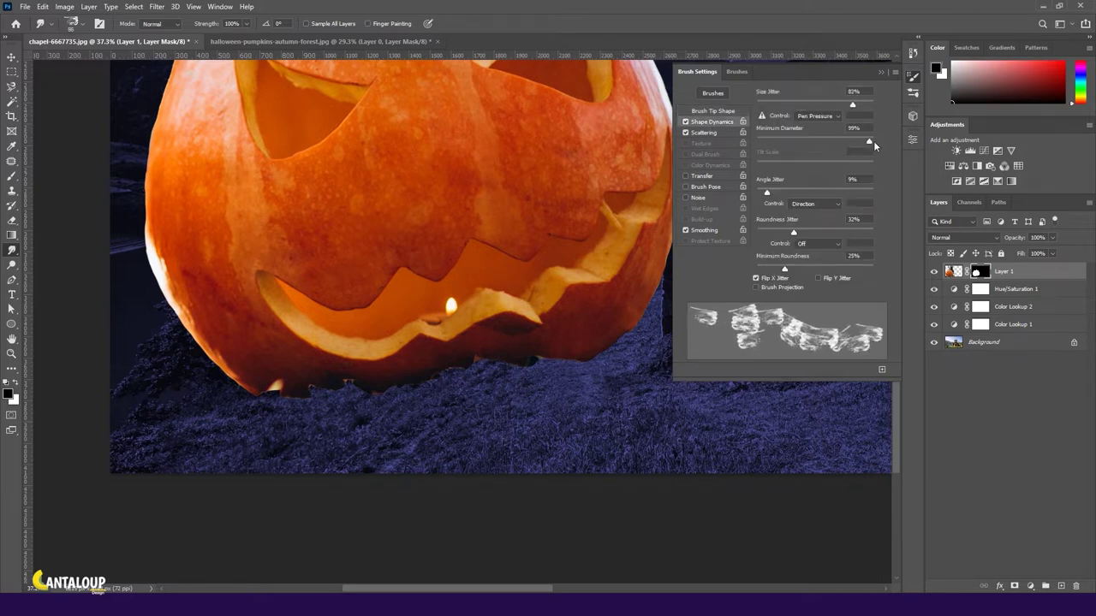
{"action": "left_click_drag", "start_coordinate": [792, 192], "coordinate": [801, 191]}
{"action": "left_click_drag", "start_coordinate": [794, 232], "coordinate": [875, 232]}
{"action": "left_click_drag", "start_coordinate": [784, 269], "coordinate": [878, 273]}
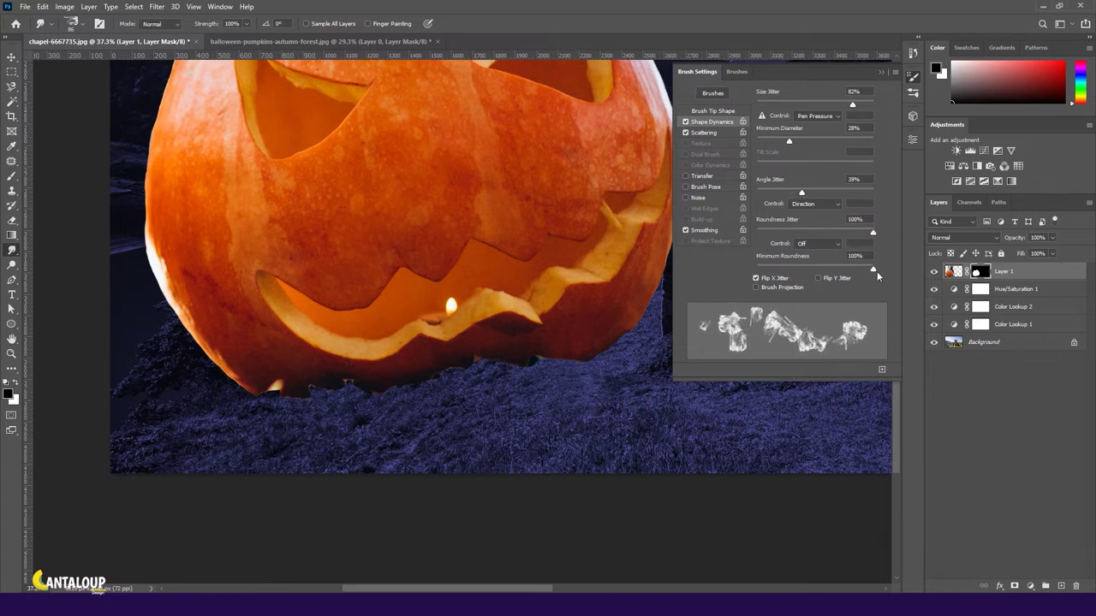
- Set Scattering to 0% scatter, count 2 and count jitter 9%, then close settings
{"action": "left_click", "coordinate": [704, 133]}
{"action": "left_click_drag", "start_coordinate": [844, 104], "coordinate": [756, 104]}
{"action": "mouse_move", "coordinate": [766, 144]}
{"action": "left_mouse_down"}
{"action": "mouse_move", "coordinate": [780, 153]}
{"action": "mouse_move", "coordinate": [768, 147]}
{"action": "left_mouse_up"}
{"action": "left_click_drag", "start_coordinate": [872, 168], "coordinate": [768, 174]}
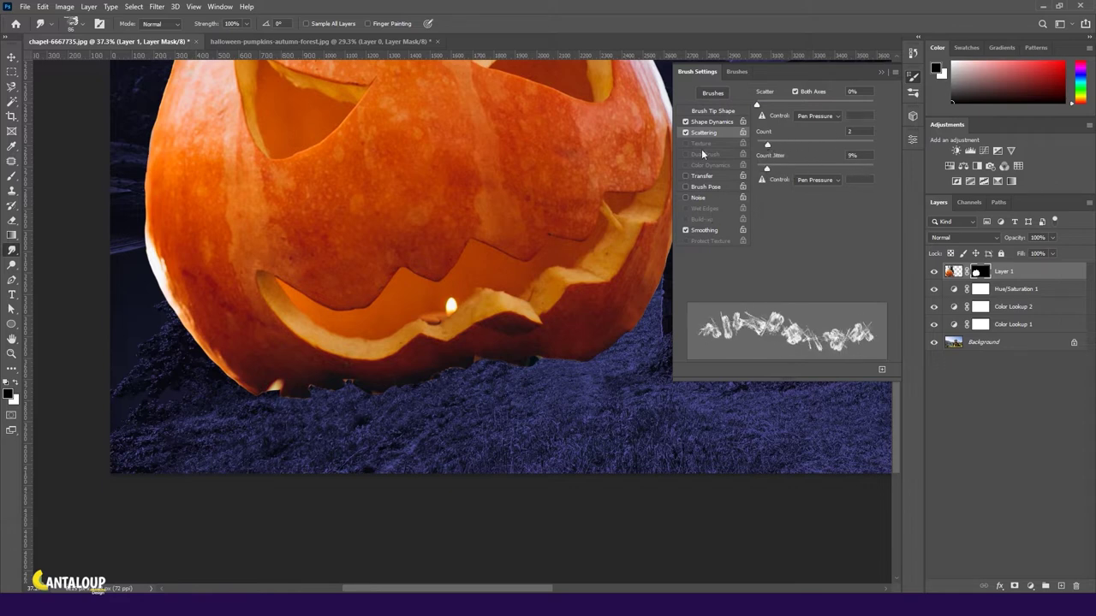
{"action": "key", "text": "F5"}
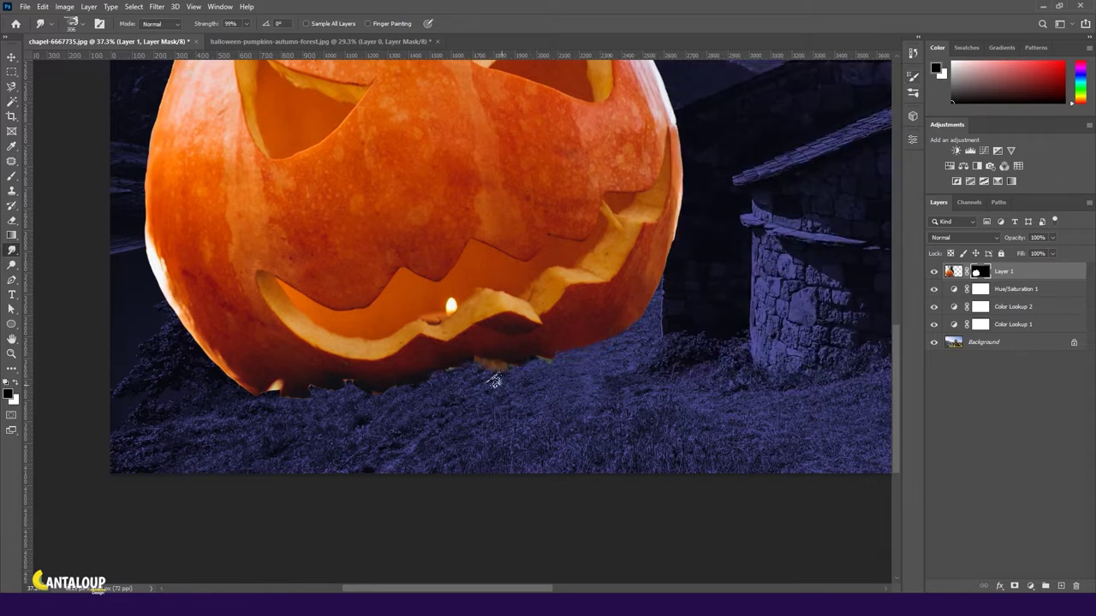
- Smudge the pumpkin's bottom edge into the hillside grass, then fit the whole image
{"action": "left_click_drag", "start_coordinate": [459, 368], "coordinate": [705, 315]}
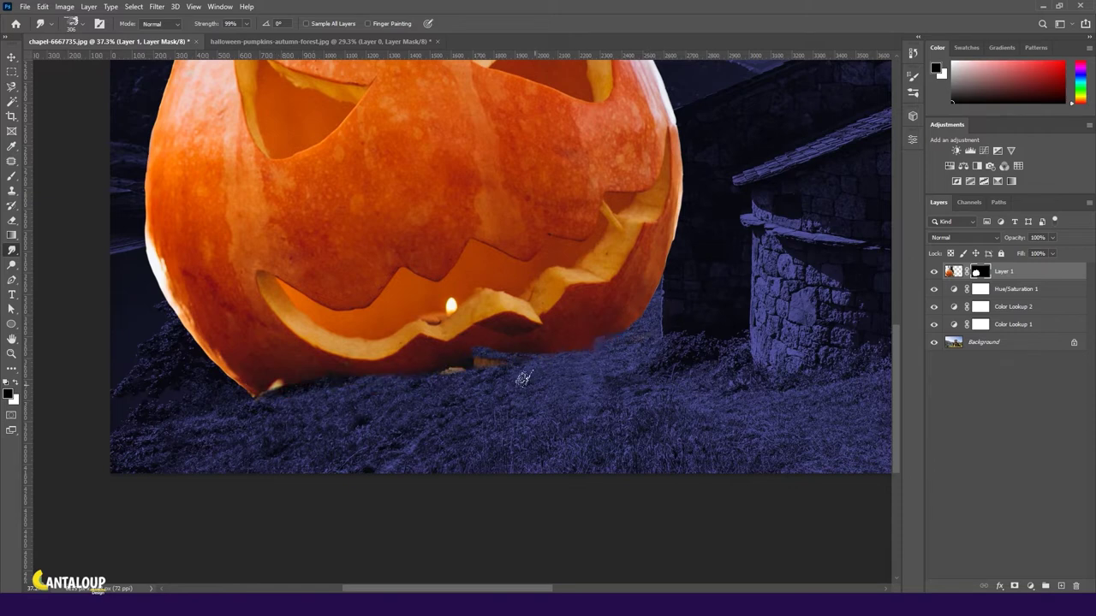
{"action": "scroll", "coordinate": [247, 505], "scroll_direction": "up", "scroll_amount": 2}
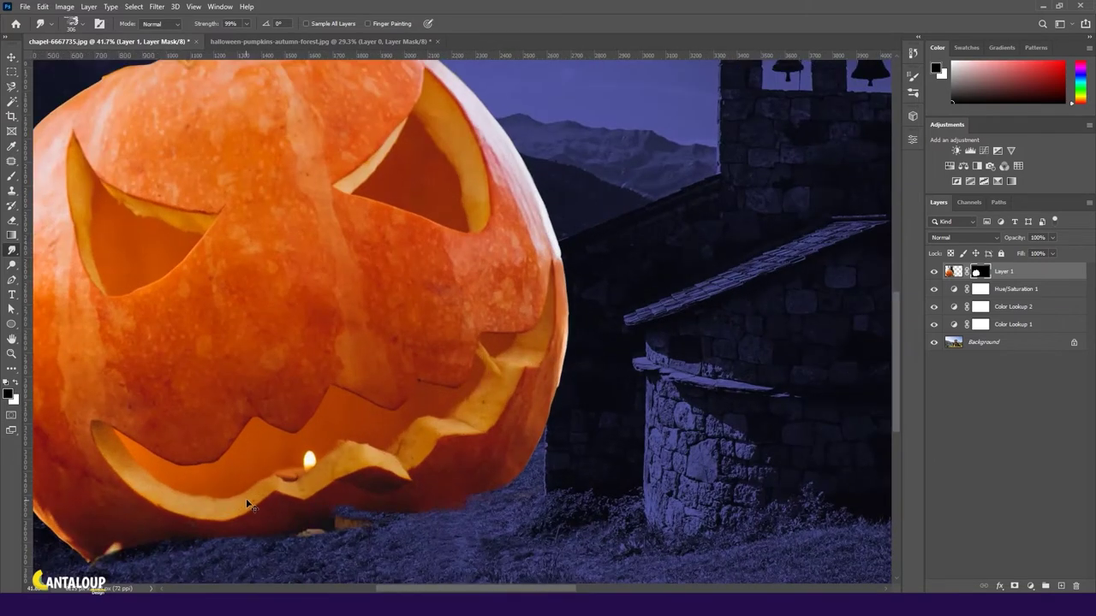
{"action": "left_click_drag", "start_coordinate": [246, 505], "coordinate": [387, 417]}
{"action": "mouse_move", "coordinate": [502, 482]}
{"action": "left_mouse_down"}
{"action": "mouse_move", "coordinate": [557, 440]}
{"action": "mouse_move", "coordinate": [509, 463]}
{"action": "left_mouse_up"}
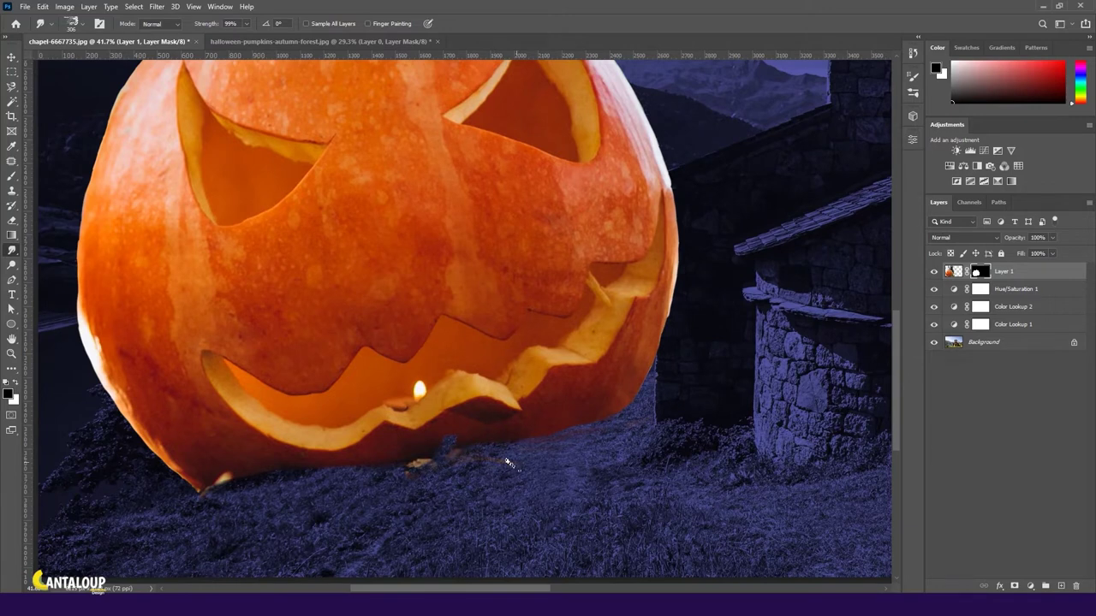
{"action": "left_click_drag", "start_coordinate": [435, 452], "coordinate": [232, 482]}
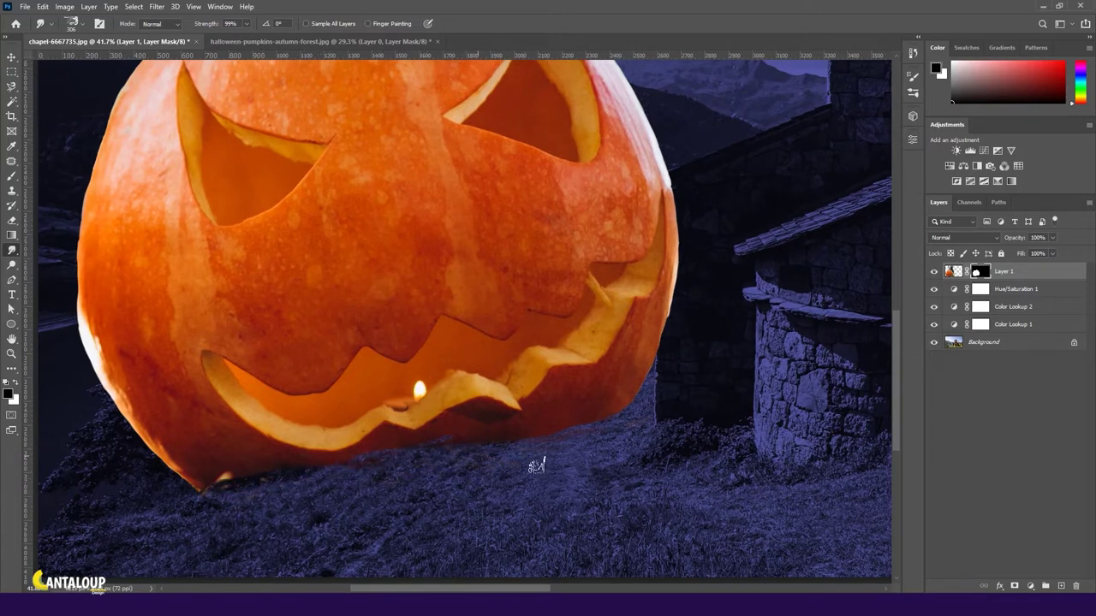
{"action": "key", "text": "ctrl+0"}
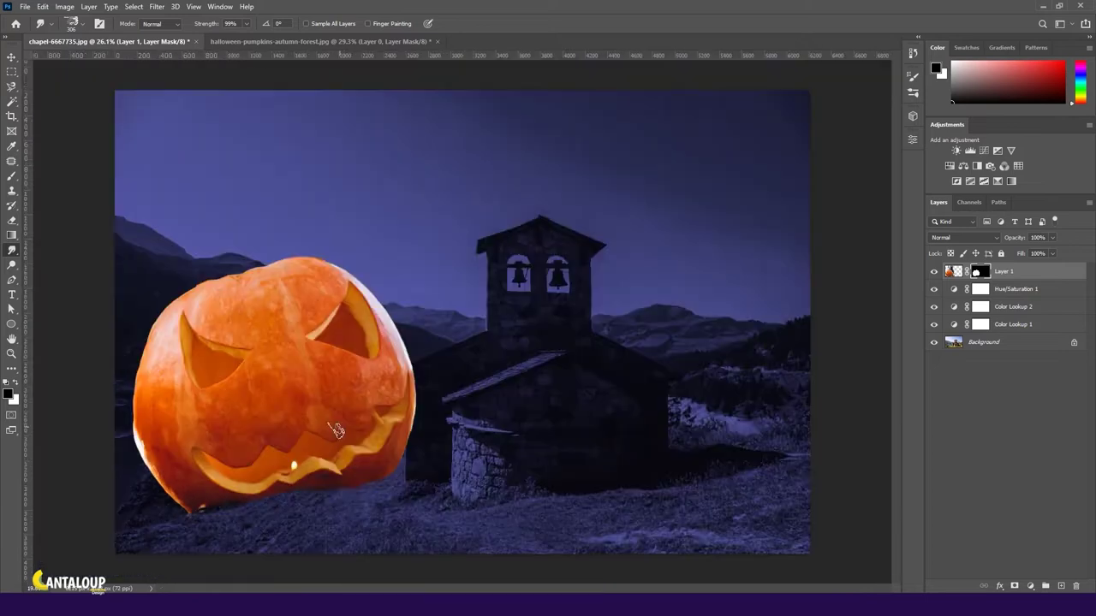
{"action": "key", "text": "v"}
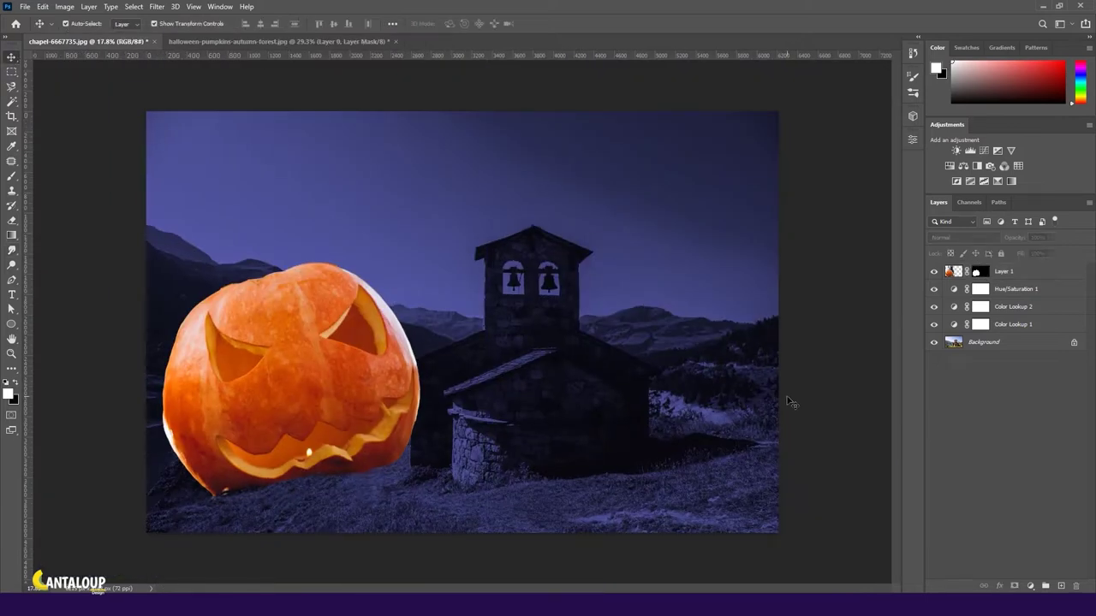
- Target the pumpkin's layer mask with the brush and swap foreground/background colours
{"action": "left_click", "coordinate": [977, 271]}
{"action": "key", "text": "b"}
{"action": "right_click", "coordinate": [676, 68]}
{"action": "key", "text": "Escape"}
{"action": "key", "text": "x"}
- Hide Layer 1, select Background, and start a Magnetic Lasso trace up the bell tower
{"action": "left_click", "coordinate": [945, 336]}
{"action": "left_click", "coordinate": [934, 271]}
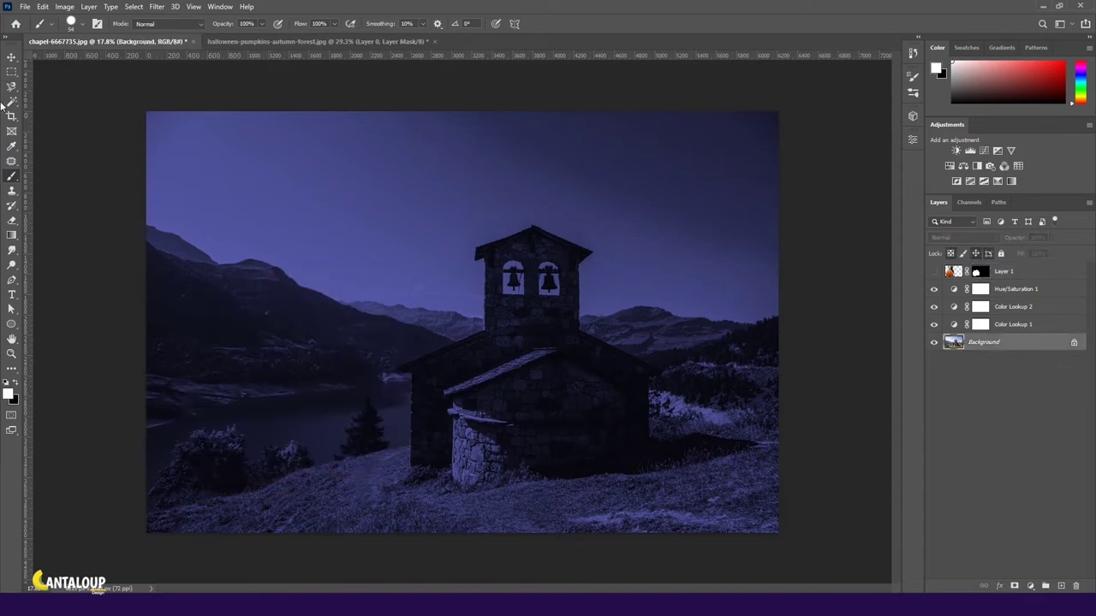
{"action": "left_click", "coordinate": [11, 85]}
{"action": "scroll", "coordinate": [432, 514], "scroll_direction": "up", "scroll_amount": 3}
{"action": "scroll", "coordinate": [437, 541], "scroll_direction": "up", "scroll_amount": 2}
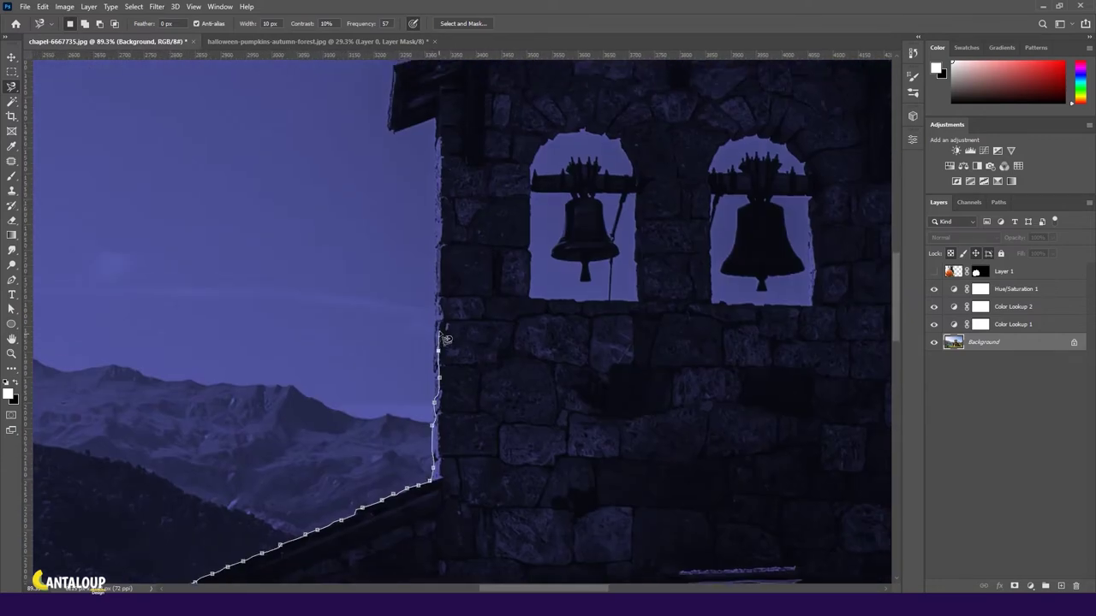
{"action": "left_click_drag", "start_coordinate": [438, 125], "coordinate": [266, 484]}
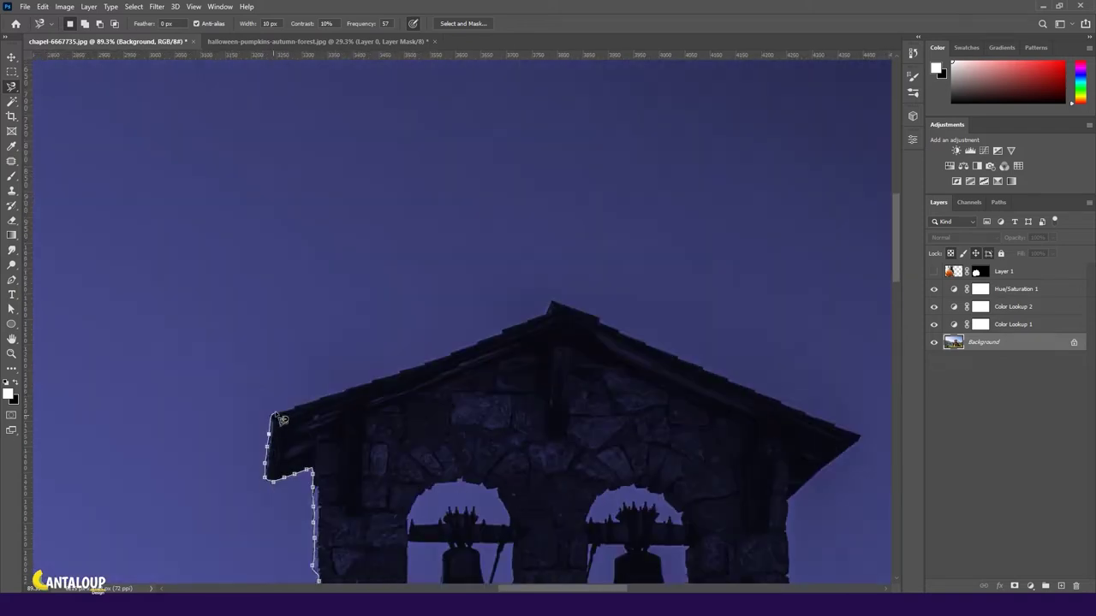
- Continue tracing the chapel outline around the bell tower and along the roofs
{"action": "left_click_drag", "start_coordinate": [603, 319], "coordinate": [369, 229]}
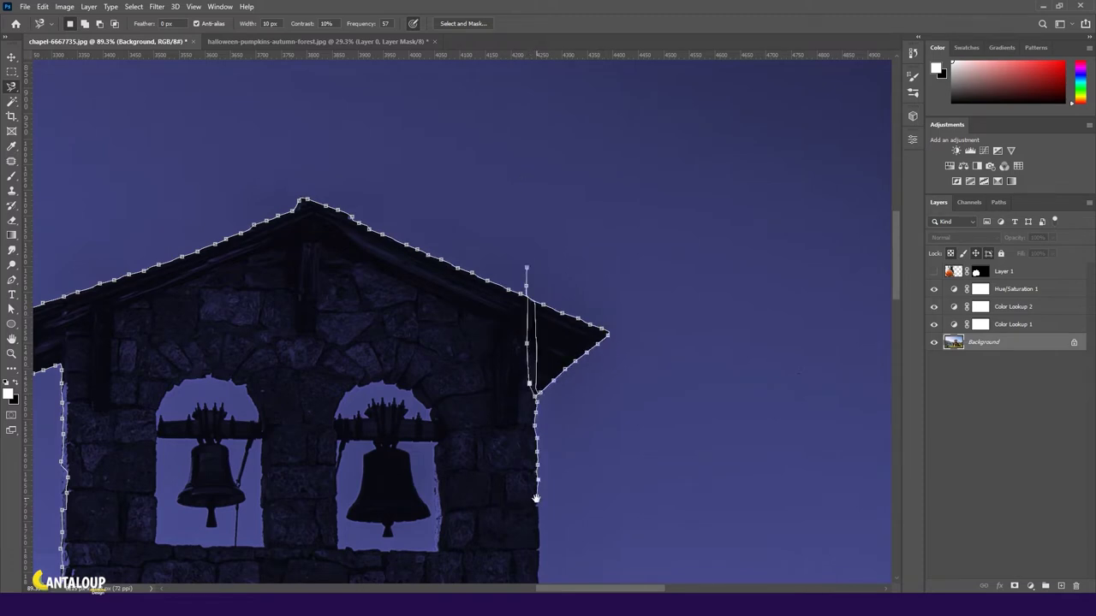
{"action": "left_click_drag", "start_coordinate": [536, 498], "coordinate": [509, 233]}
{"action": "left_click_drag", "start_coordinate": [513, 427], "coordinate": [342, 200]}
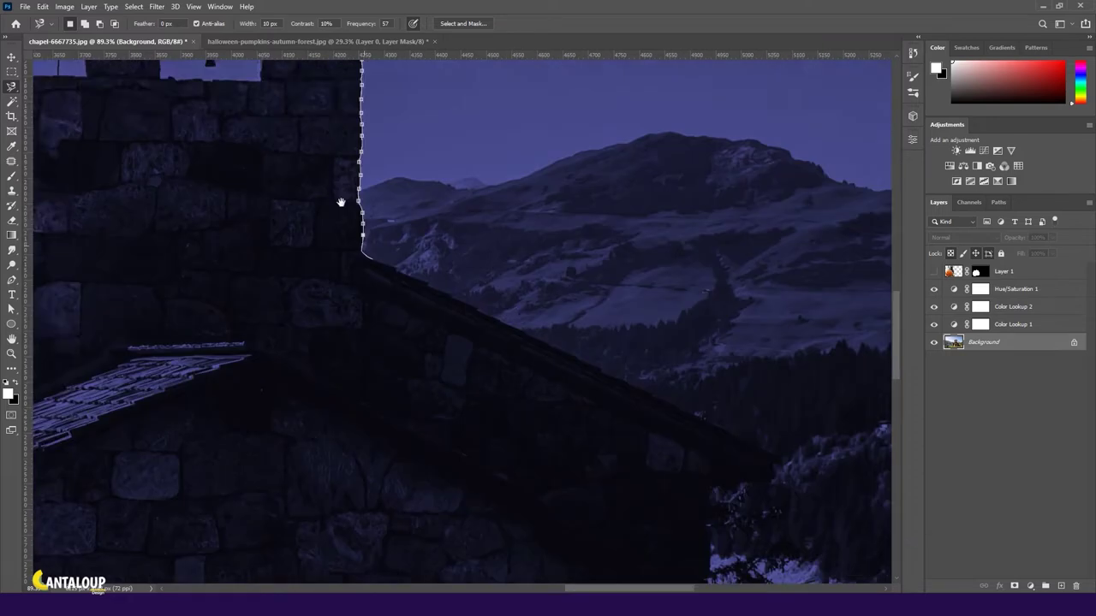
{"action": "left_click_drag", "start_coordinate": [425, 245], "coordinate": [582, 298]}
{"action": "key", "text": "ctrl+minus"}
{"action": "key", "text": "ctrl+minus"}
{"action": "key", "text": "ctrl+minus"}
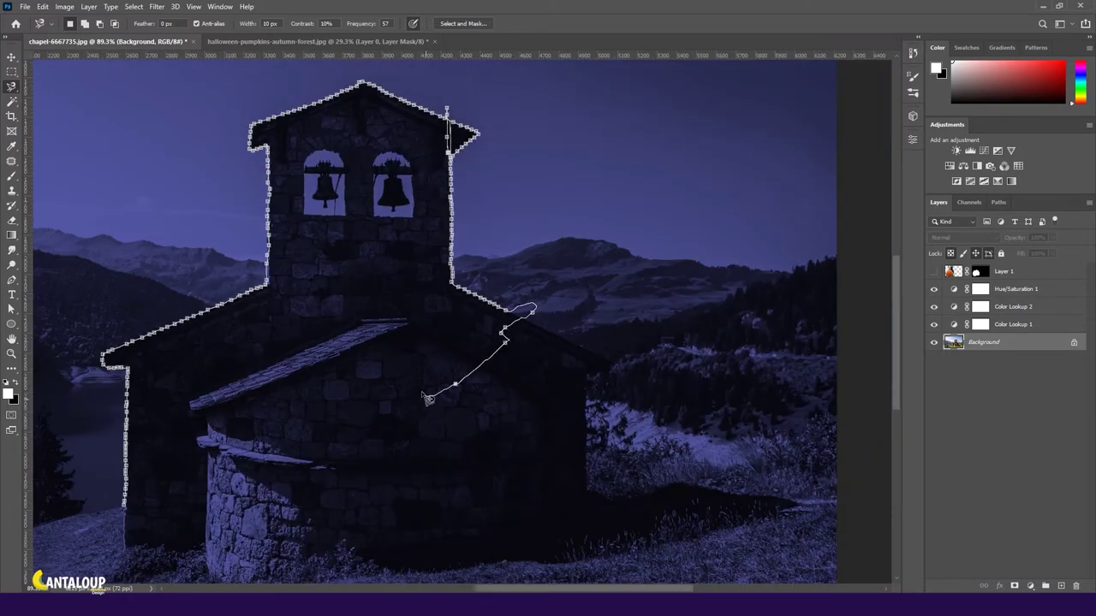
{"action": "scroll", "coordinate": [448, 111], "scroll_direction": "up", "scroll_amount": 3}
{"action": "scroll", "coordinate": [447, 111], "scroll_direction": "up", "scroll_amount": 2}
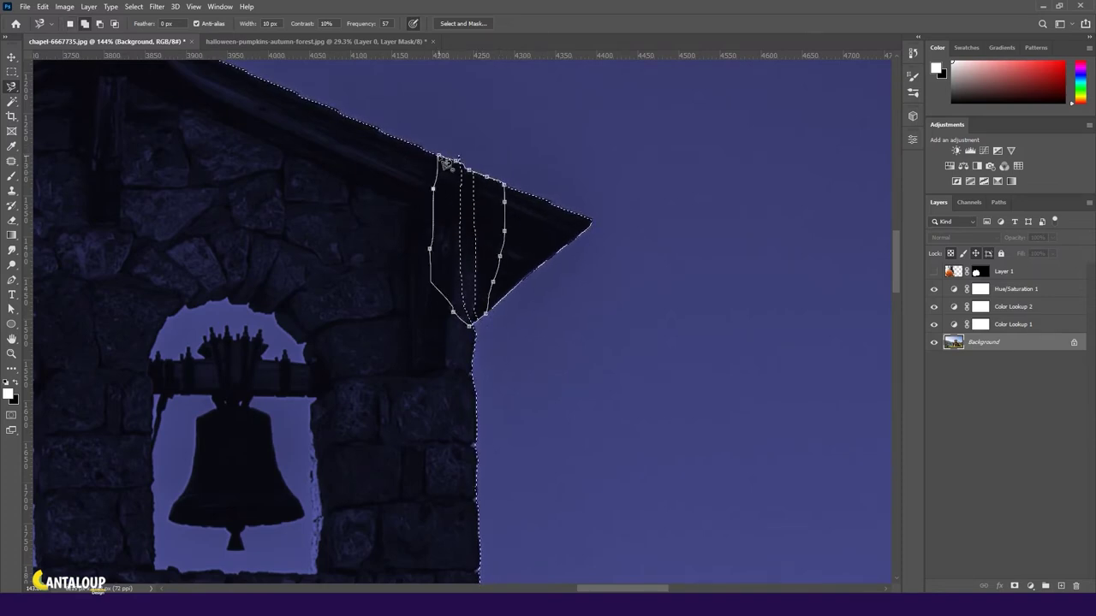
{"action": "scroll", "coordinate": [455, 171], "scroll_direction": "up", "scroll_amount": 5}
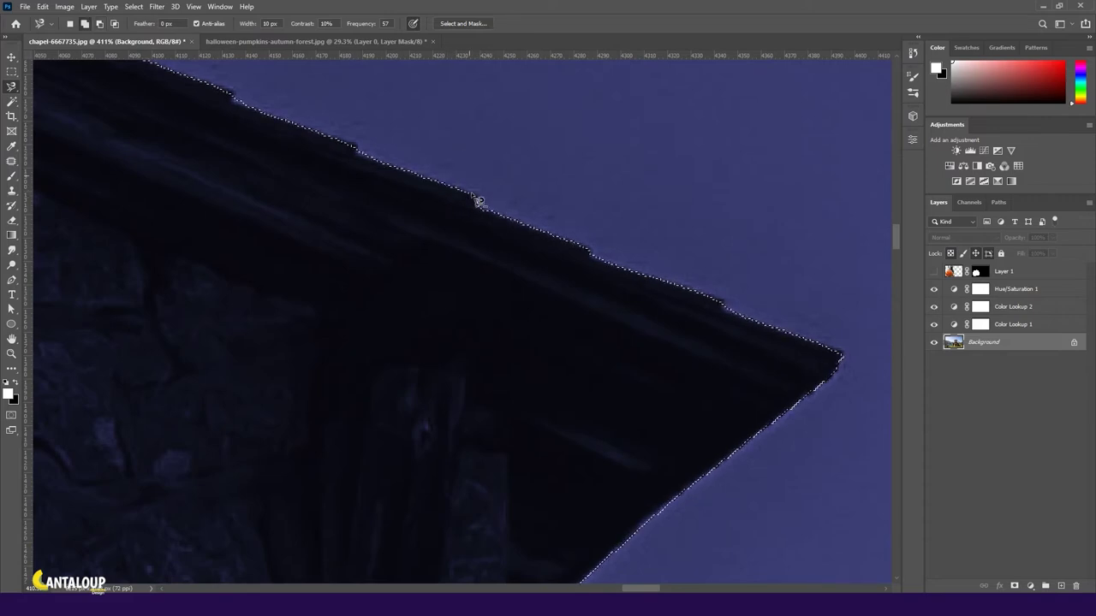
{"action": "scroll", "coordinate": [453, 163], "scroll_direction": "down", "scroll_amount": 7}
{"action": "scroll", "coordinate": [283, 257], "scroll_direction": "up", "scroll_amount": 2}
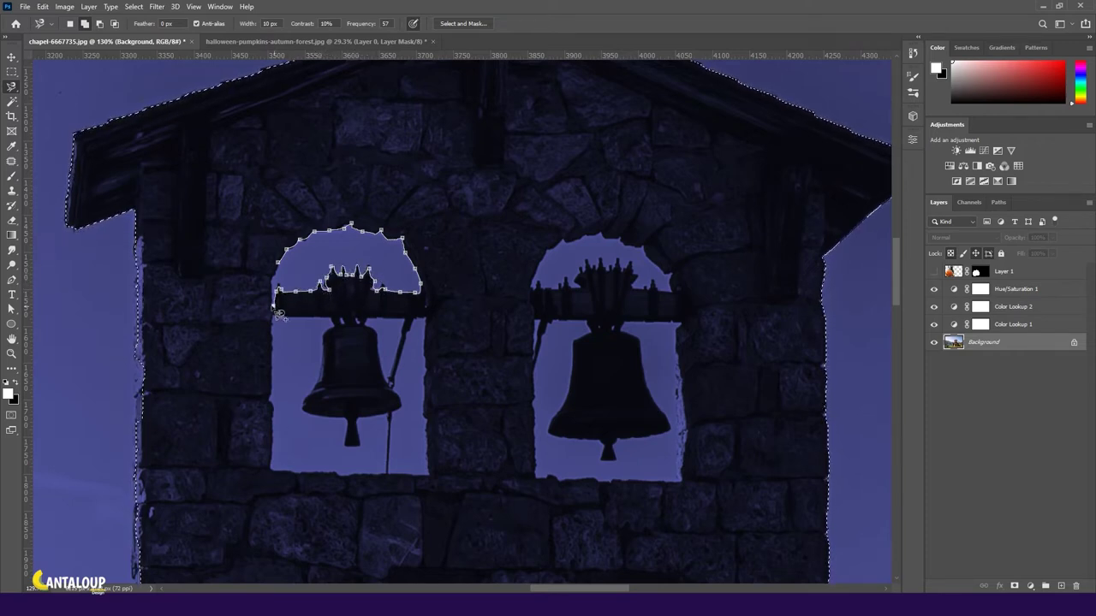
- Subtract the left bell arch opening from the chapel selection
{"action": "left_click", "coordinate": [279, 264]}
{"action": "left_click", "coordinate": [273, 303]}
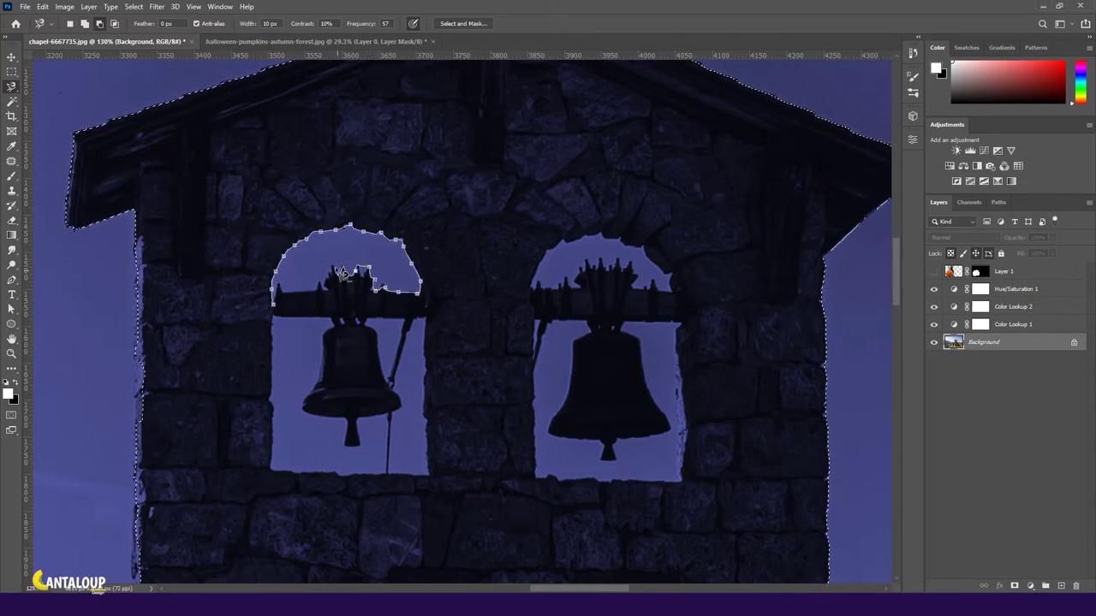
{"action": "scroll", "coordinate": [278, 309], "scroll_direction": "down", "scroll_amount": 2}
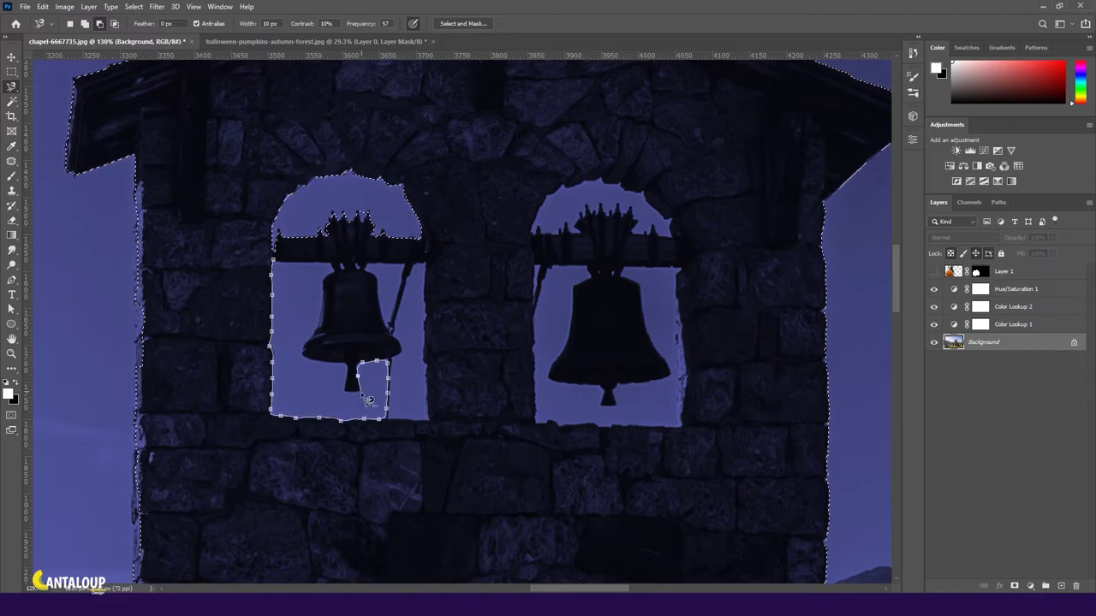
{"action": "left_click", "coordinate": [274, 258]}
- Subtract the gap beside the bell rope from the selection
{"action": "left_click", "coordinate": [368, 265]}
{"action": "key", "text": "Escape"}
{"action": "left_click", "coordinate": [425, 261]}
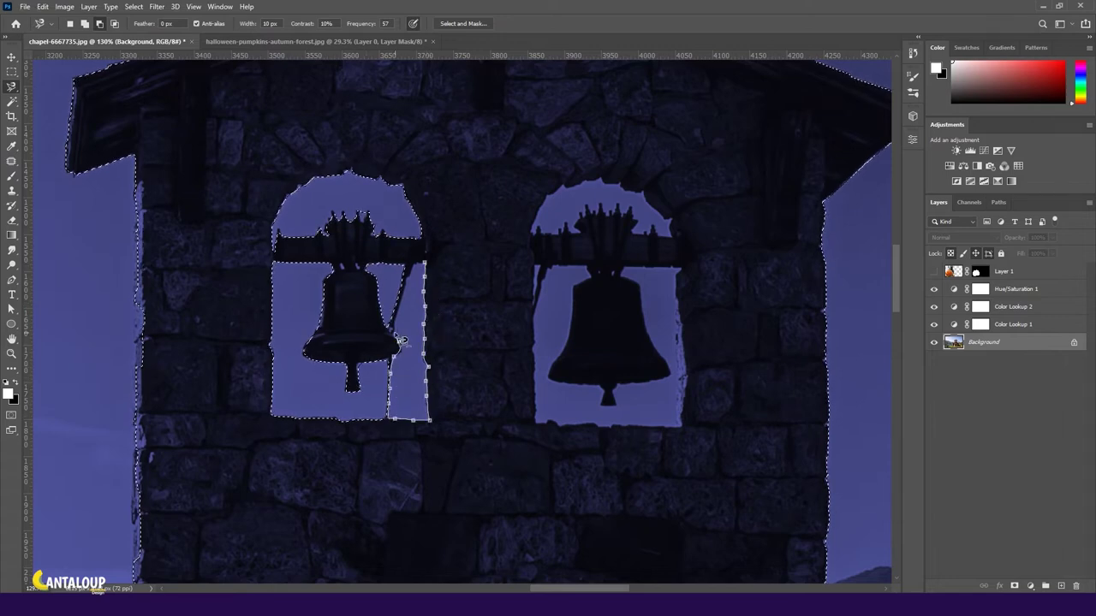
{"action": "left_click", "coordinate": [428, 268]}
- Subtract the right bell arch openings, then view the selection as a quick mask
{"action": "left_click", "coordinate": [531, 229]}
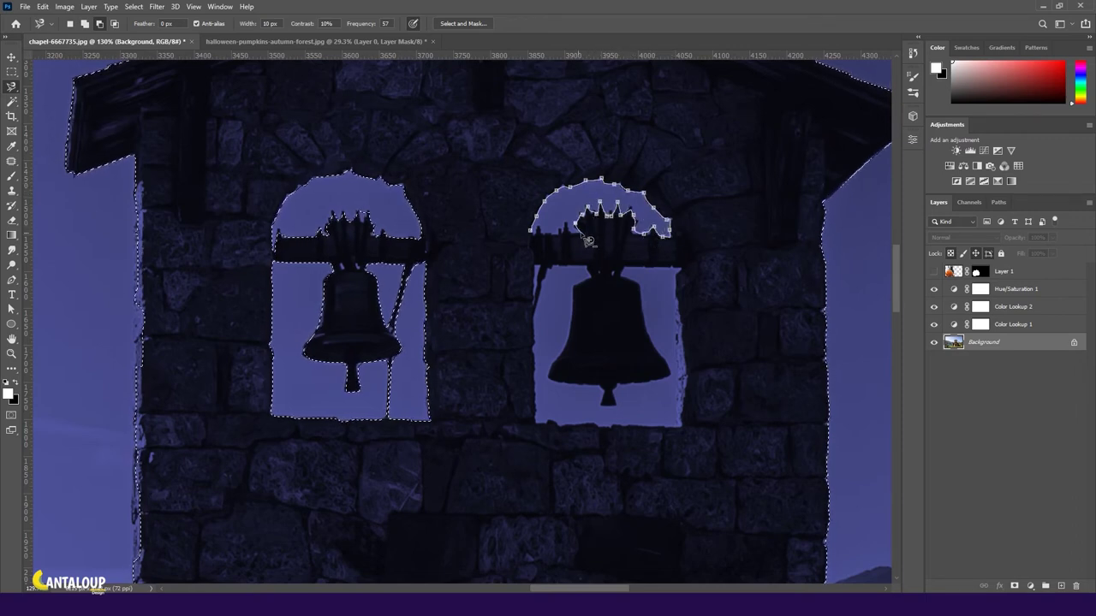
{"action": "left_click", "coordinate": [531, 230]}
{"action": "left_click", "coordinate": [535, 266]}
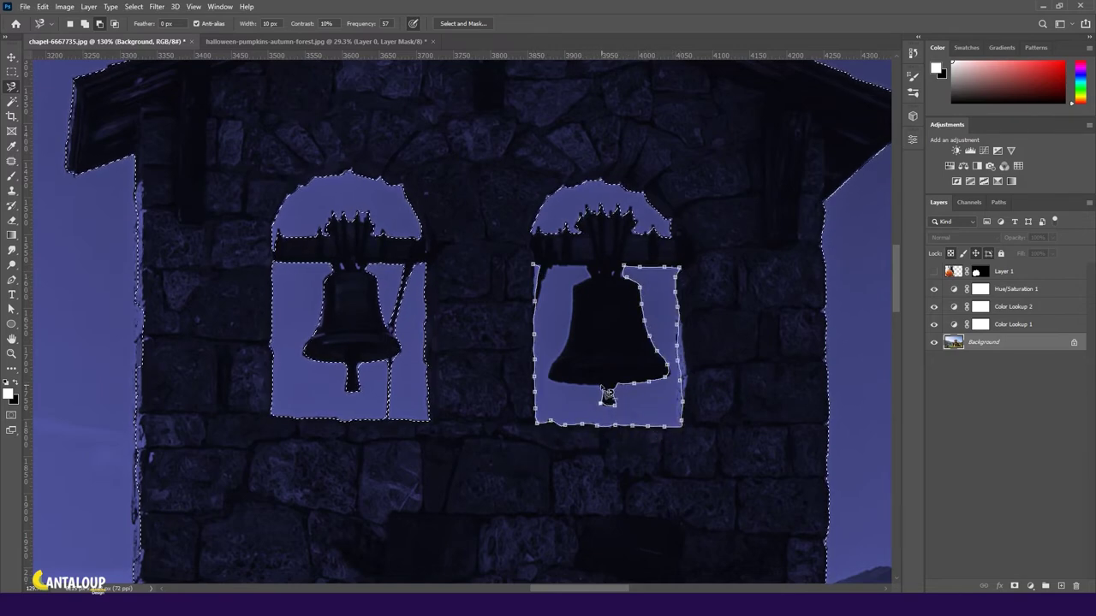
{"action": "left_click", "coordinate": [540, 269]}
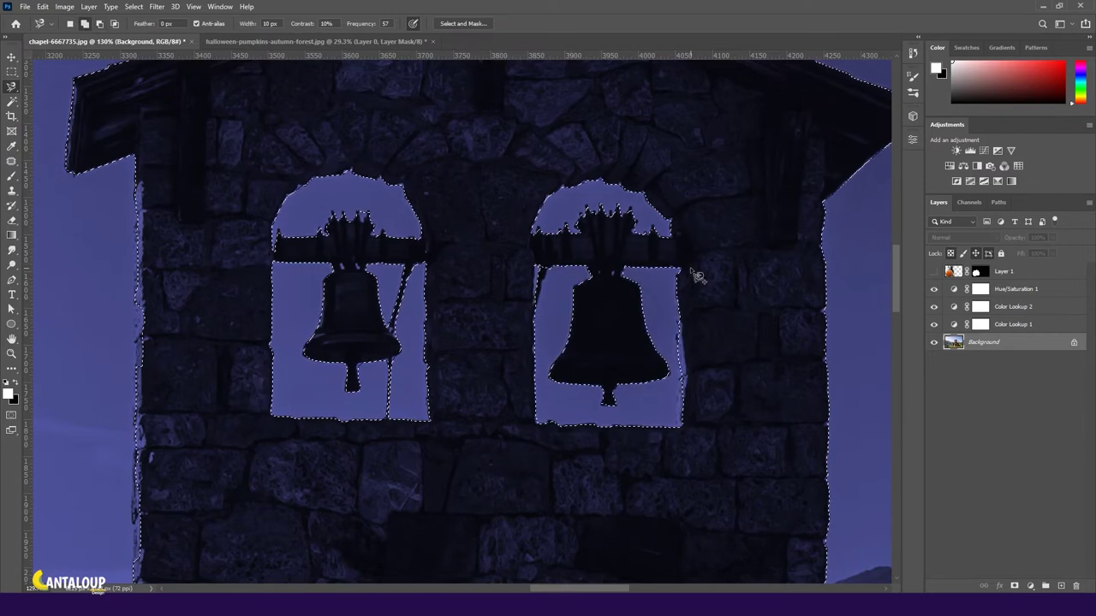
{"action": "key", "text": "q"}
{"action": "left_click", "coordinate": [12, 176]}
- Paint the Quick Mask along the right bell's edge and clear the mask from its right spike
{"action": "scroll", "coordinate": [681, 343], "scroll_direction": "up", "scroll_amount": 3, "text": "alt"}
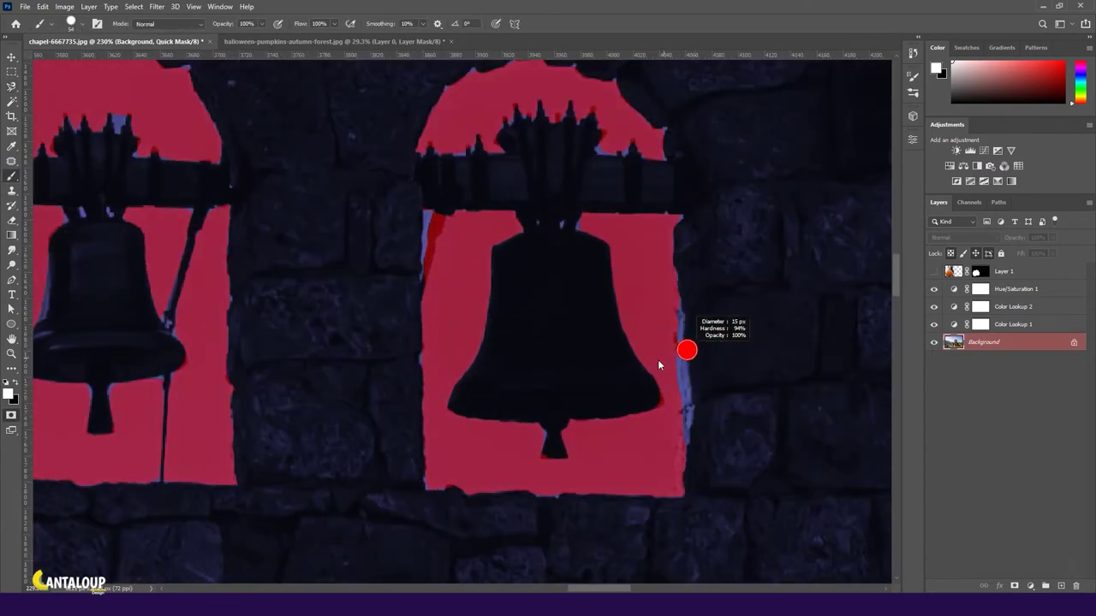
{"action": "left_click_drag", "start_coordinate": [679, 233], "coordinate": [681, 343]}
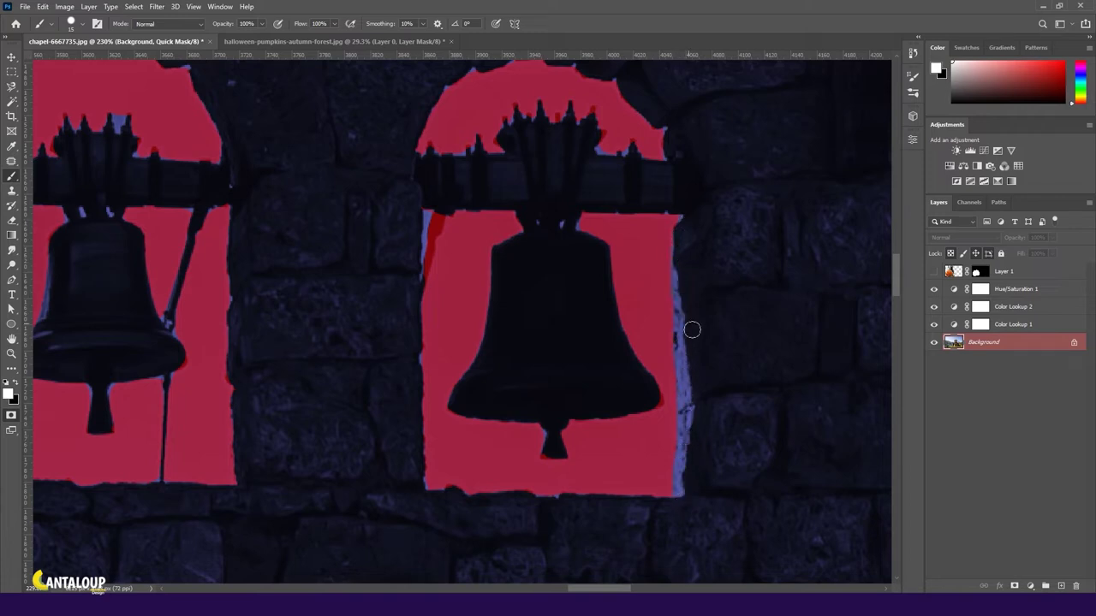
{"action": "scroll", "coordinate": [692, 329], "scroll_direction": "up", "scroll_amount": 5, "text": "alt"}
{"action": "scroll", "coordinate": [435, 293], "scroll_direction": "down", "scroll_amount": 3, "text": "alt"}
{"action": "key", "text": "x"}
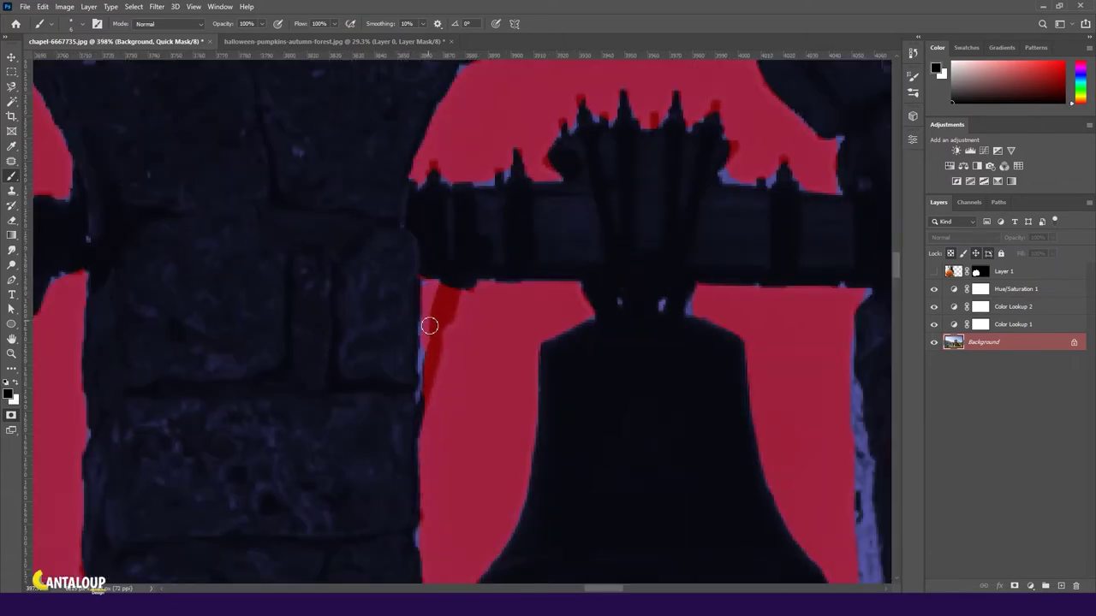
{"action": "scroll", "coordinate": [492, 289], "scroll_direction": "up", "scroll_amount": 1, "text": "alt"}
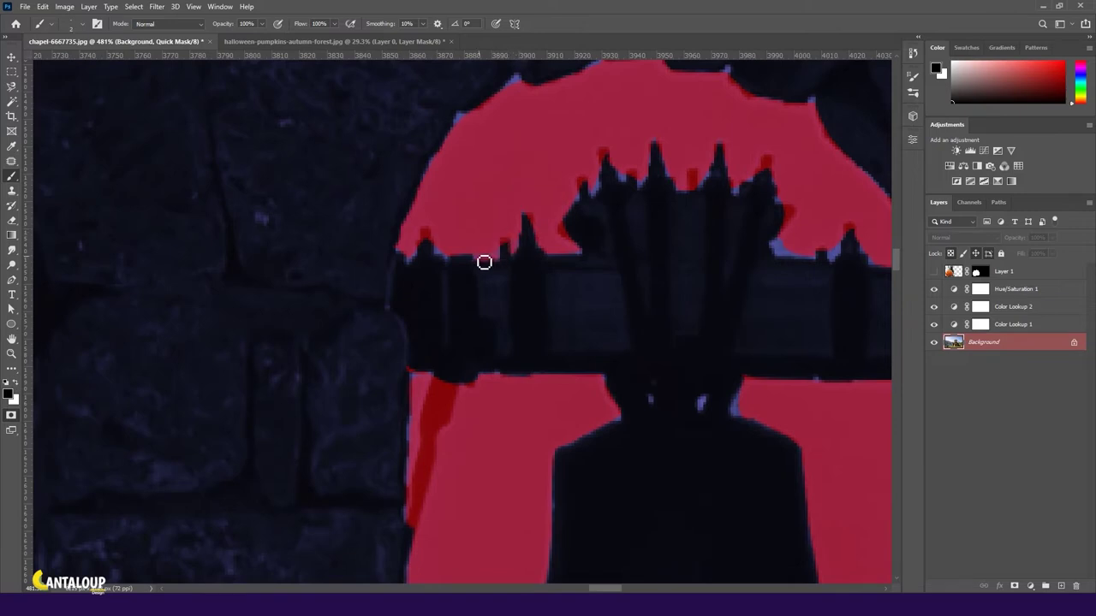
{"action": "key", "text": "x"}
{"action": "left_click", "coordinate": [789, 214]}
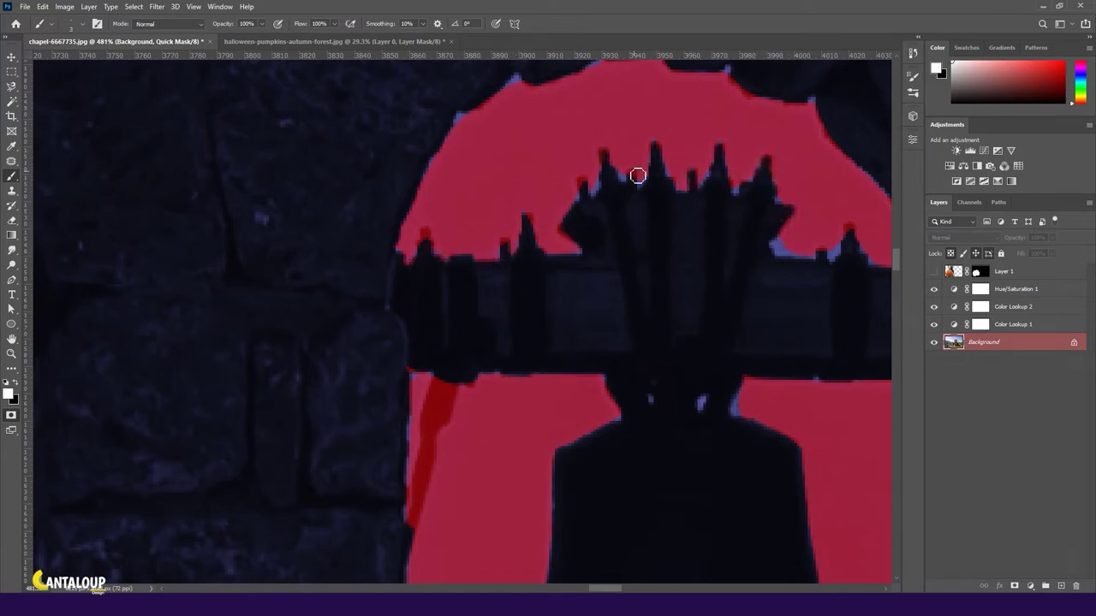
- Fill the gap on the bell edge with mask and unmask the spire tip
{"action": "key", "text": "x"}
{"action": "key", "text": "x"}
{"action": "left_click_drag", "start_coordinate": [450, 242], "coordinate": [306, 272]}
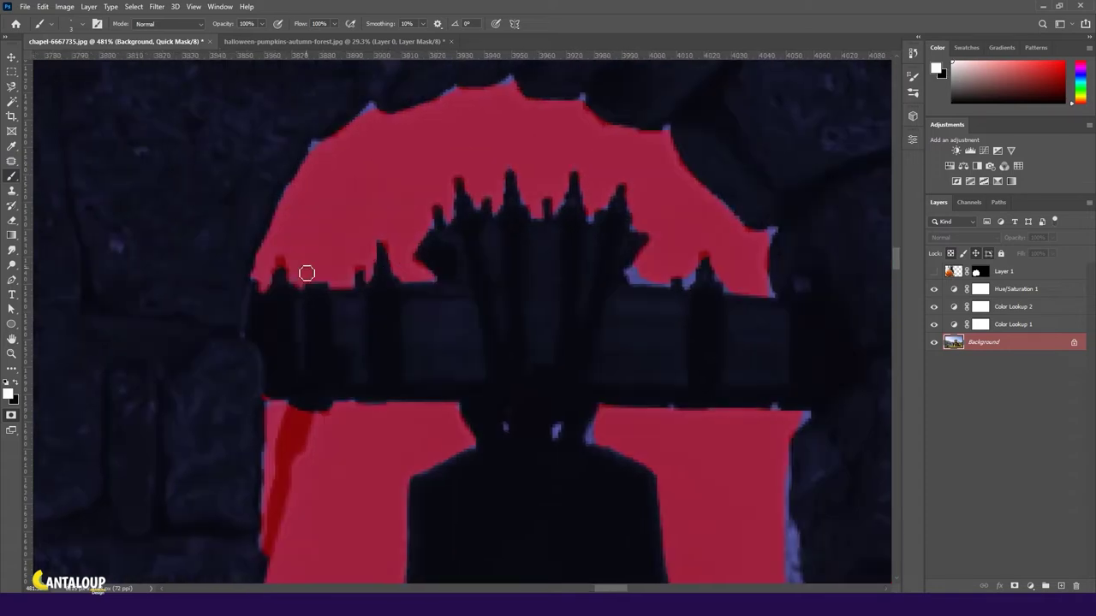
{"action": "key", "text": "x"}
{"action": "left_click", "coordinate": [647, 283]}
{"action": "key", "text": "x"}
{"action": "left_click", "coordinate": [704, 254]}
{"action": "key", "text": "x"}
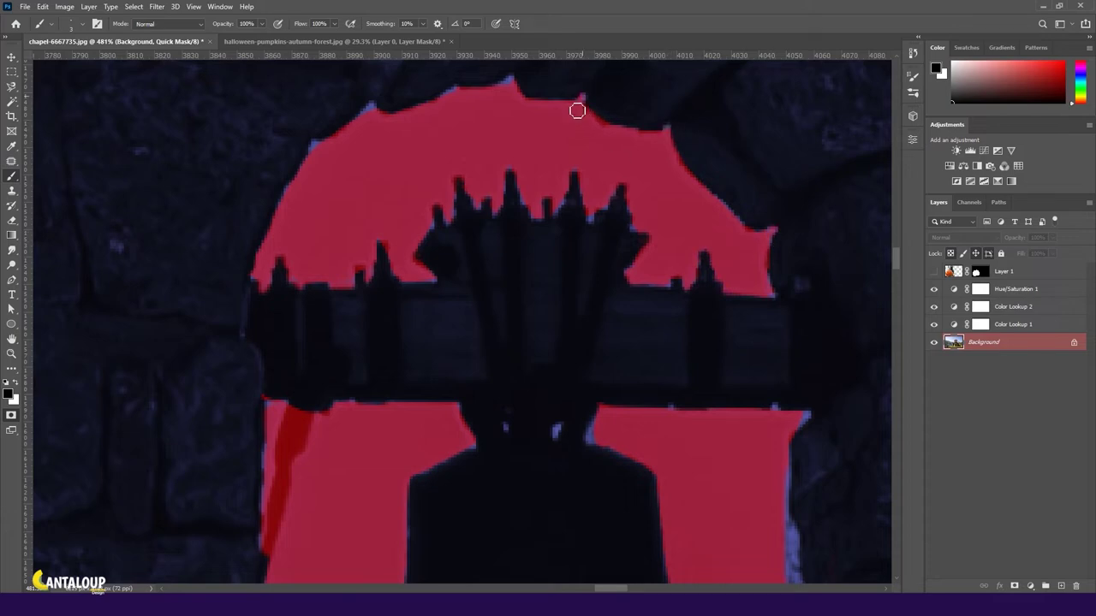
- Zoom around the chapel to inspect the mask edges at the bells and roof peak
{"action": "scroll", "coordinate": [587, 215], "scroll_direction": "down", "scroll_amount": 3}
{"action": "scroll", "coordinate": [687, 249], "scroll_direction": "down", "scroll_amount": 2}
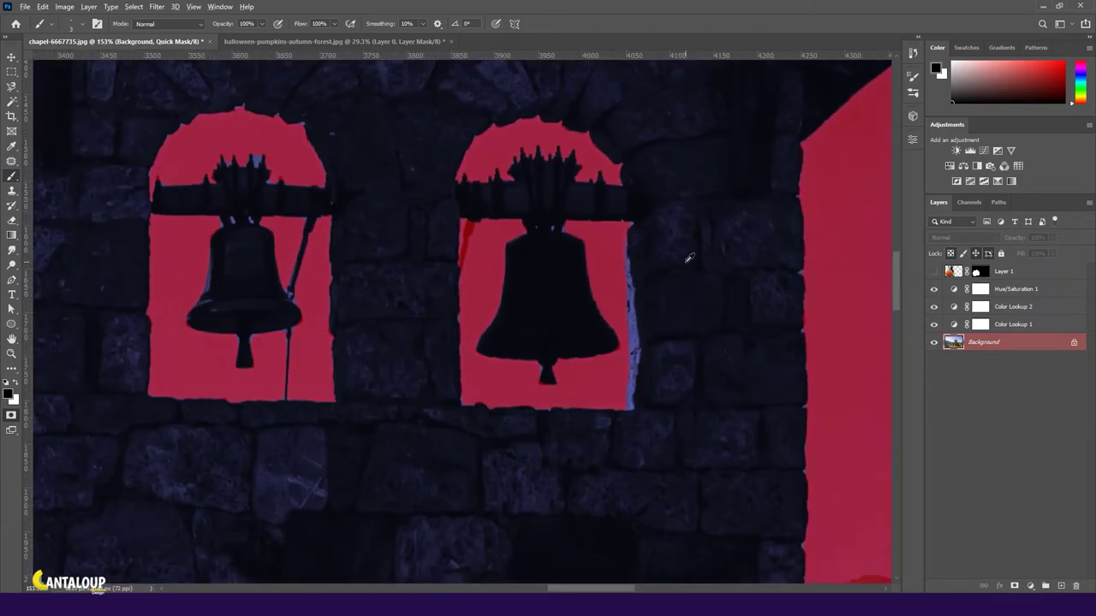
{"action": "scroll", "coordinate": [556, 255], "scroll_direction": "up", "scroll_amount": 3}
{"action": "scroll", "coordinate": [498, 236], "scroll_direction": "up", "scroll_amount": 2}
{"action": "scroll", "coordinate": [498, 236], "scroll_direction": "down", "scroll_amount": 1}
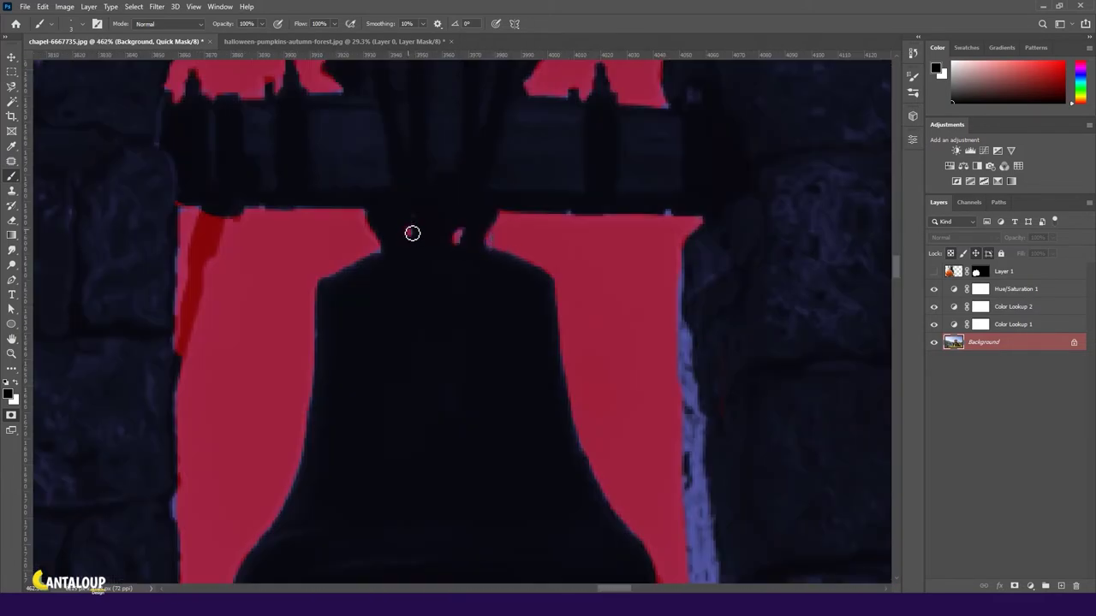
{"action": "scroll", "coordinate": [413, 233], "scroll_direction": "down", "scroll_amount": 3}
{"action": "scroll", "coordinate": [460, 195], "scroll_direction": "up", "scroll_amount": 3}
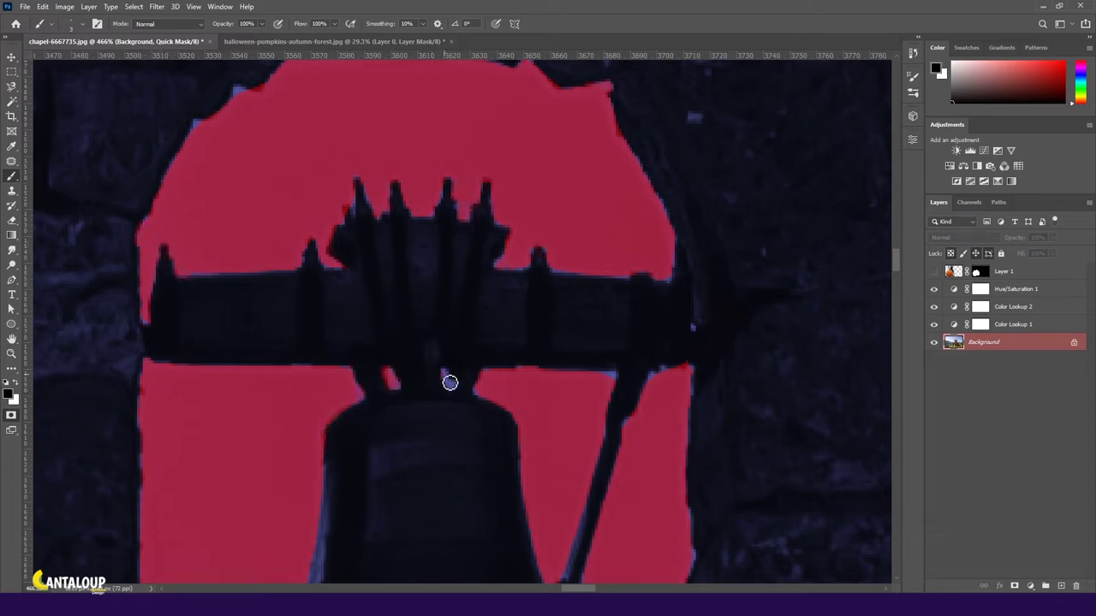
{"action": "scroll", "coordinate": [450, 382], "scroll_direction": "down", "scroll_amount": 1}
{"action": "scroll", "coordinate": [447, 323], "scroll_direction": "down", "scroll_amount": 4}
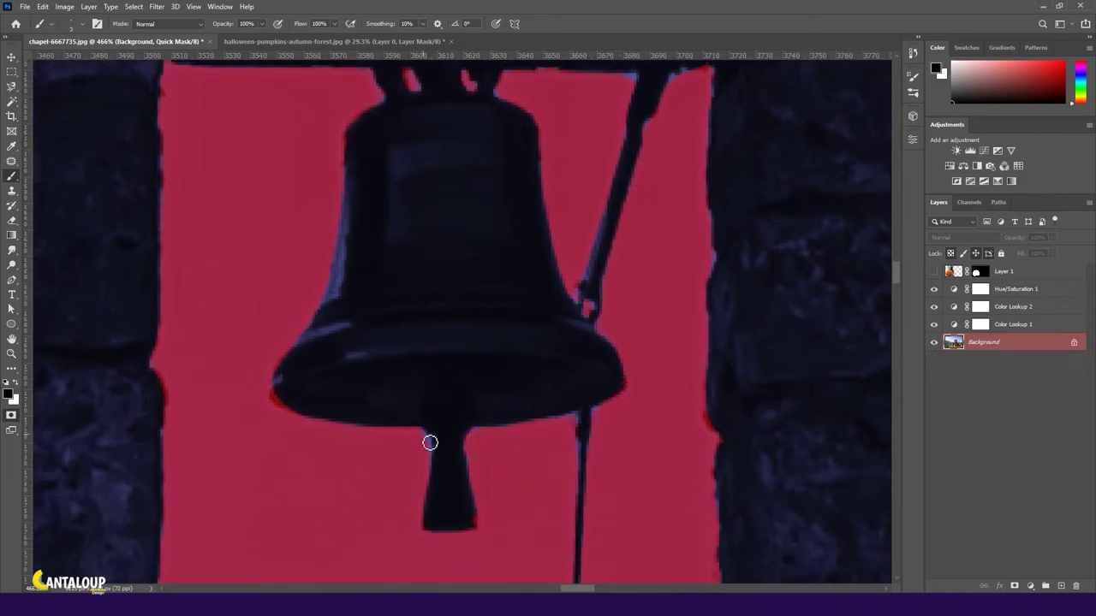
{"action": "scroll", "coordinate": [168, 413], "scroll_direction": "down", "scroll_amount": 3}
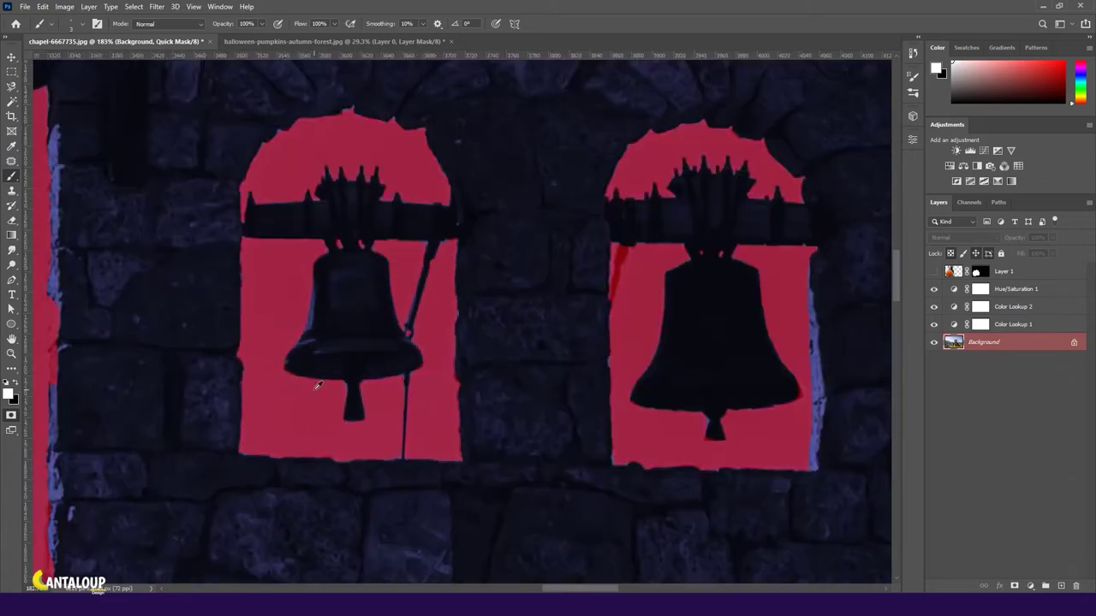
{"action": "scroll", "coordinate": [168, 414], "scroll_direction": "down", "scroll_amount": 2}
{"action": "scroll", "coordinate": [258, 488], "scroll_direction": "up", "scroll_amount": 4}
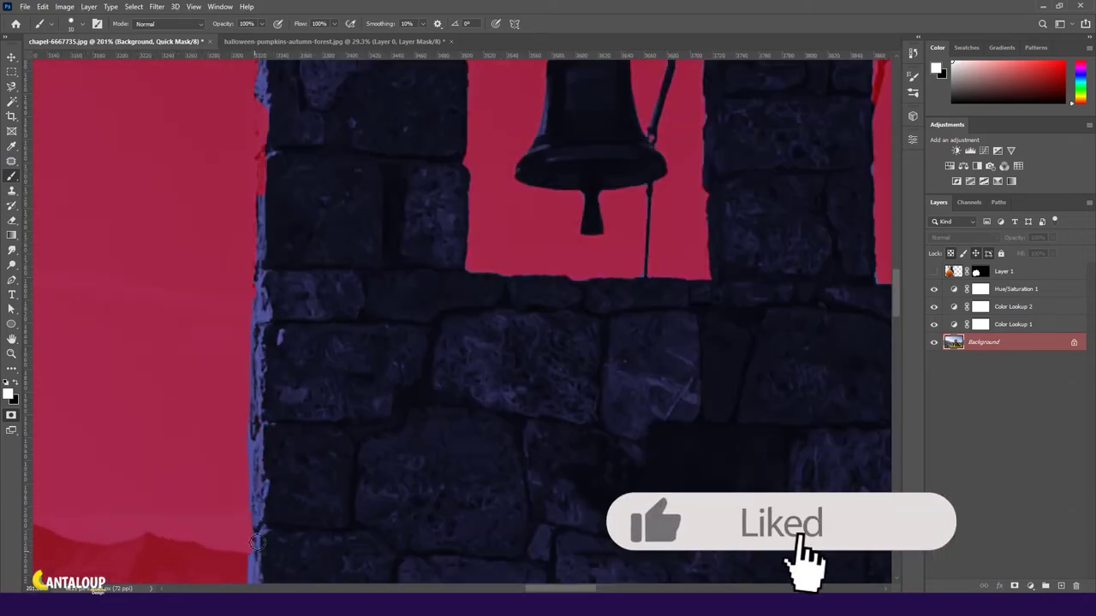
{"action": "scroll", "coordinate": [242, 509], "scroll_direction": "up", "scroll_amount": 3}
{"action": "scroll", "coordinate": [295, 141], "scroll_direction": "down", "scroll_amount": 2}
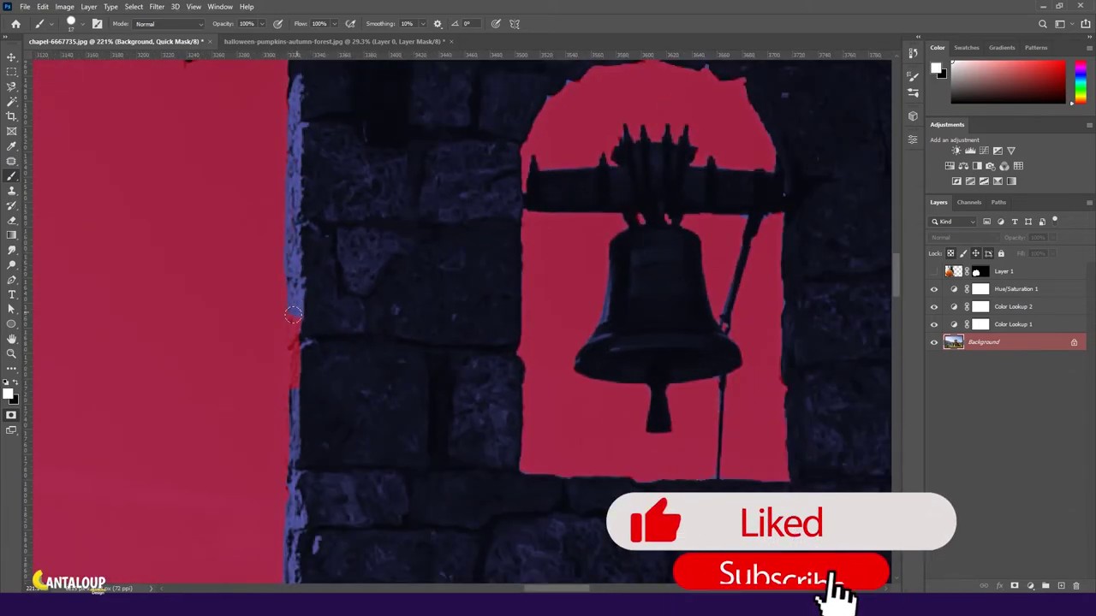
{"action": "scroll", "coordinate": [289, 320], "scroll_direction": "down", "scroll_amount": 2}
{"action": "scroll", "coordinate": [454, 162], "scroll_direction": "down", "scroll_amount": 4}
{"action": "scroll", "coordinate": [454, 162], "scroll_direction": "up", "scroll_amount": 5}
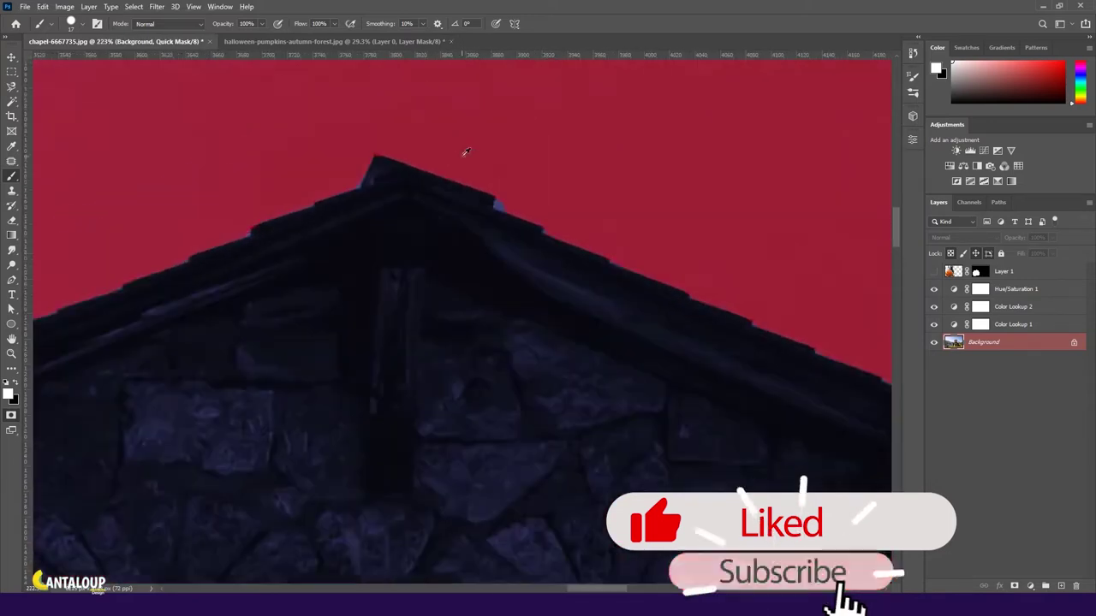
{"action": "scroll", "coordinate": [464, 154], "scroll_direction": "up", "scroll_amount": 1}
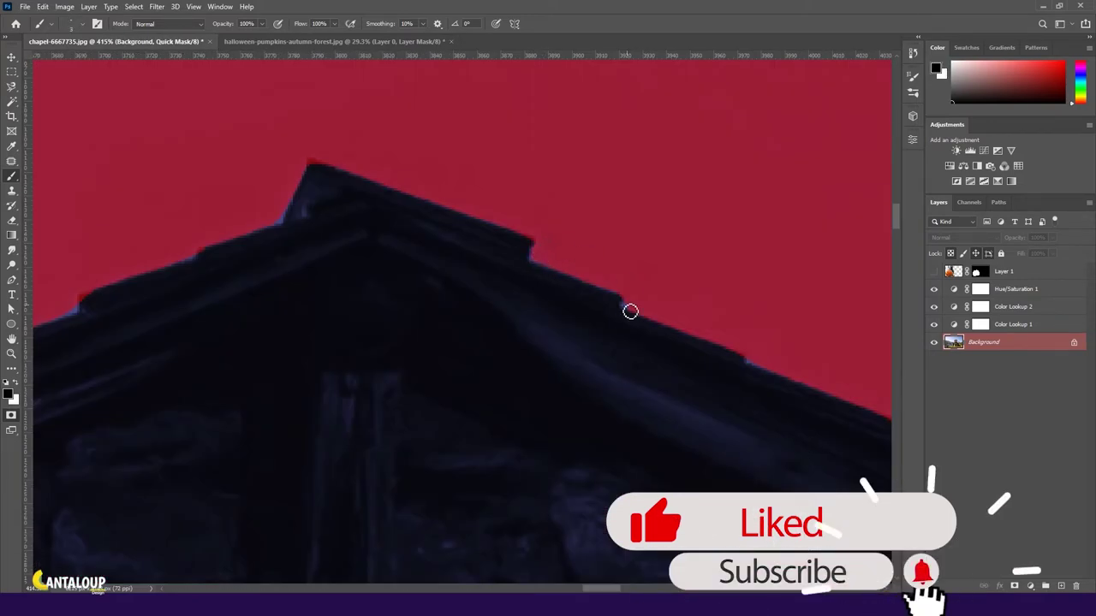
{"action": "scroll", "coordinate": [453, 293], "scroll_direction": "down", "scroll_amount": 4}
{"action": "scroll", "coordinate": [452, 300], "scroll_direction": "down", "scroll_amount": 2}
- Load the chapel selection, show Layer 1 and paint its mask black inside it, then deselect
{"action": "key", "text": "q"}
{"action": "scroll", "coordinate": [445, 291], "scroll_direction": "down", "scroll_amount": 2}
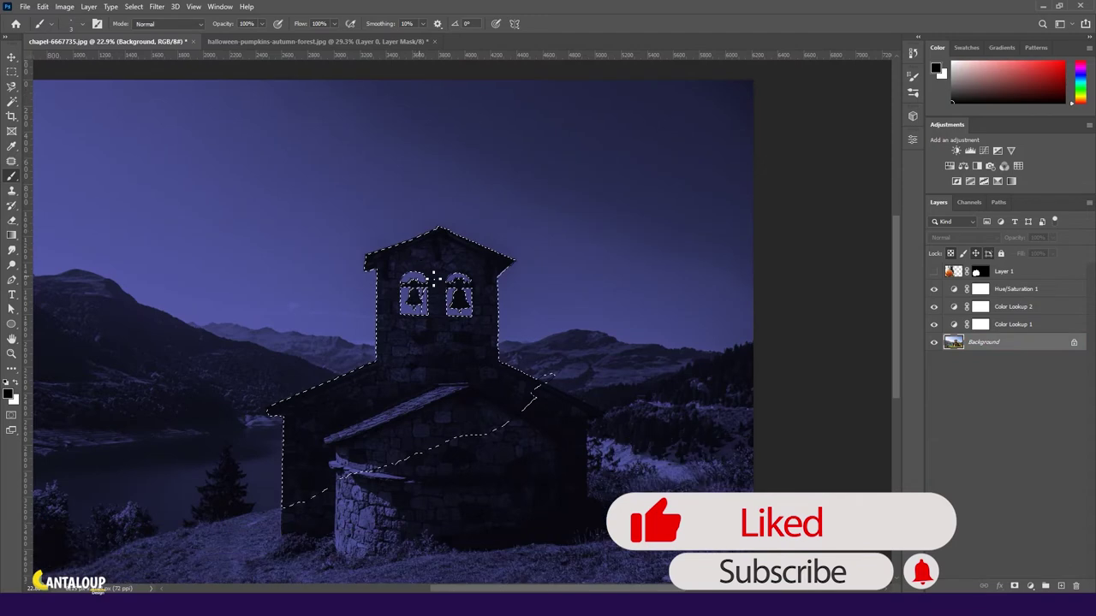
{"action": "left_click", "coordinate": [934, 272]}
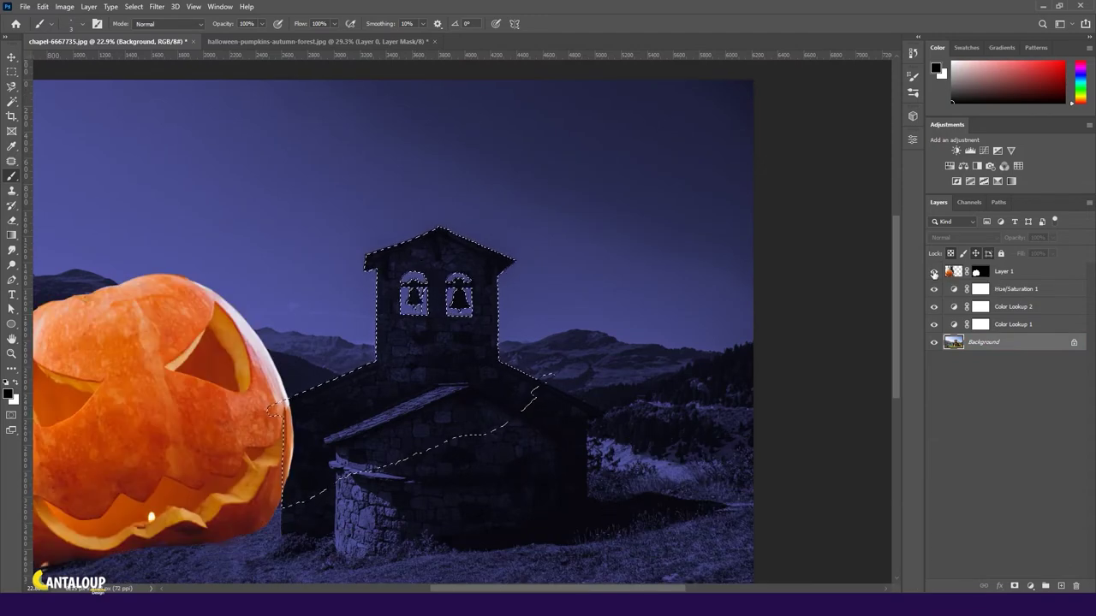
{"action": "left_click", "coordinate": [998, 202]}
{"action": "left_click", "coordinate": [939, 202]}
{"action": "left_click", "coordinate": [979, 271]}
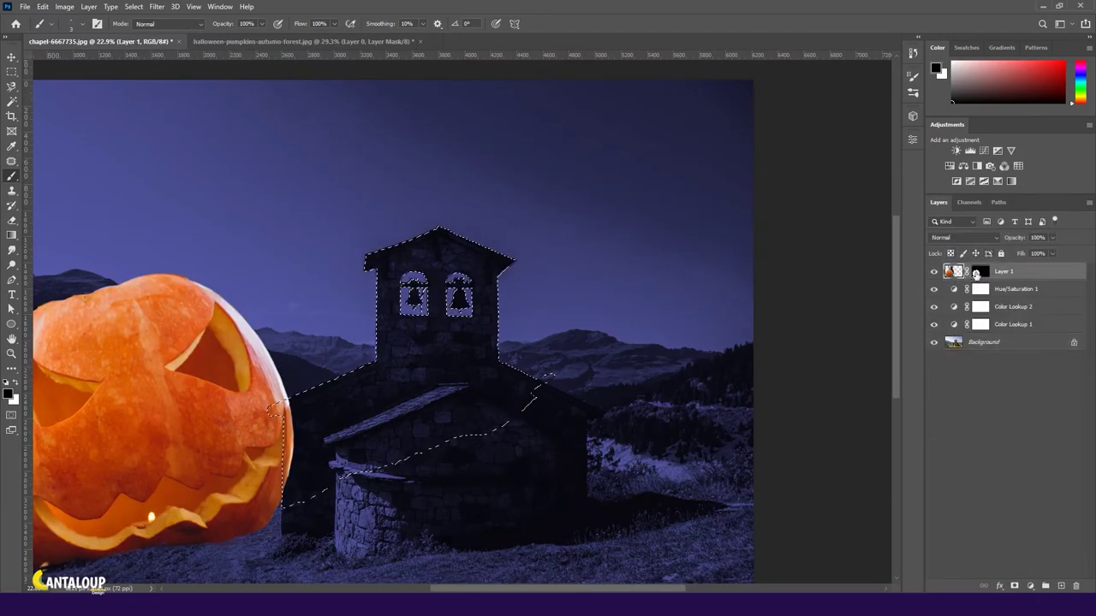
{"action": "left_click_drag", "start_coordinate": [287, 497], "coordinate": [272, 409]}
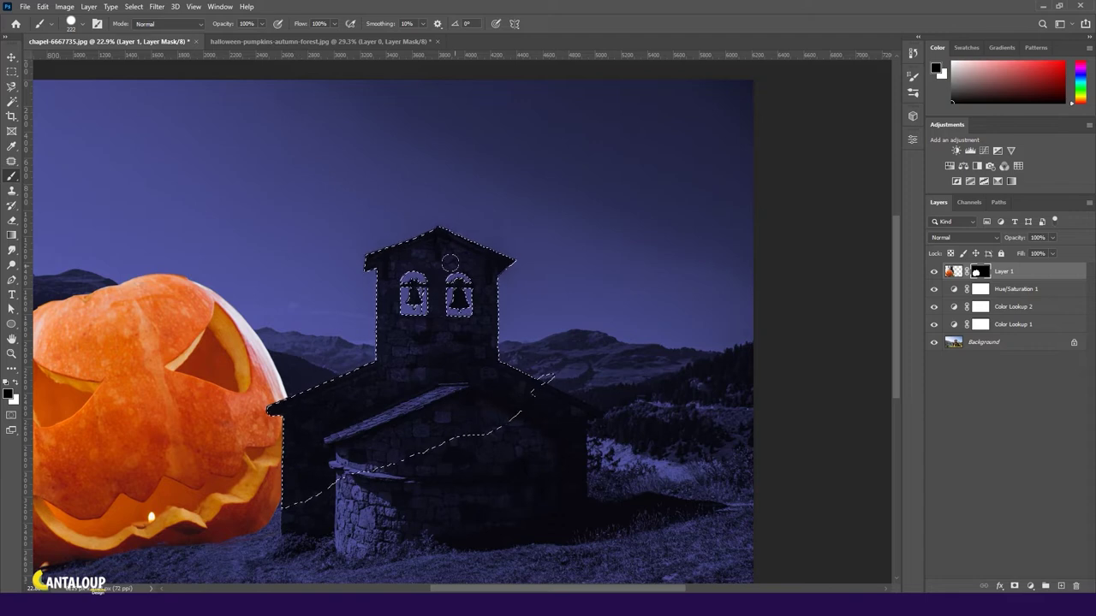
{"action": "scroll", "coordinate": [419, 291], "scroll_direction": "down", "scroll_amount": 3}
{"action": "key", "text": "ctrl+d"}
- Open Sky Replacement on the Background layer and preview several cloudy sky presets
{"action": "left_click", "coordinate": [985, 342]}
{"action": "left_click", "coordinate": [42, 6]}
{"action": "left_click", "coordinate": [94, 299]}
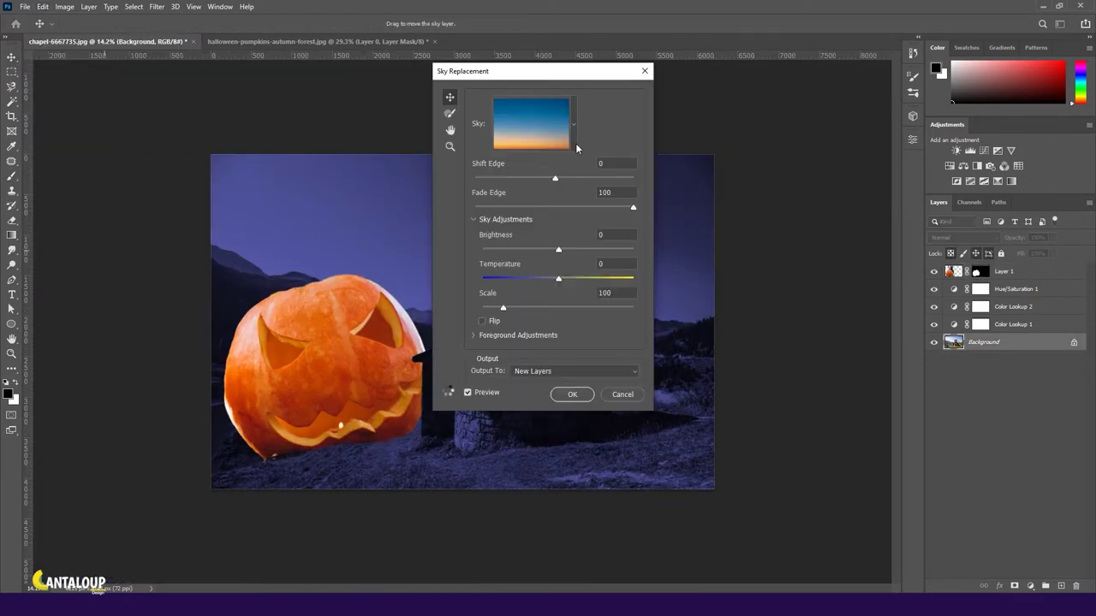
{"action": "left_click", "coordinate": [573, 124]}
{"action": "left_click_drag", "start_coordinate": [594, 220], "coordinate": [591, 304]}
{"action": "left_click", "coordinate": [567, 259]}
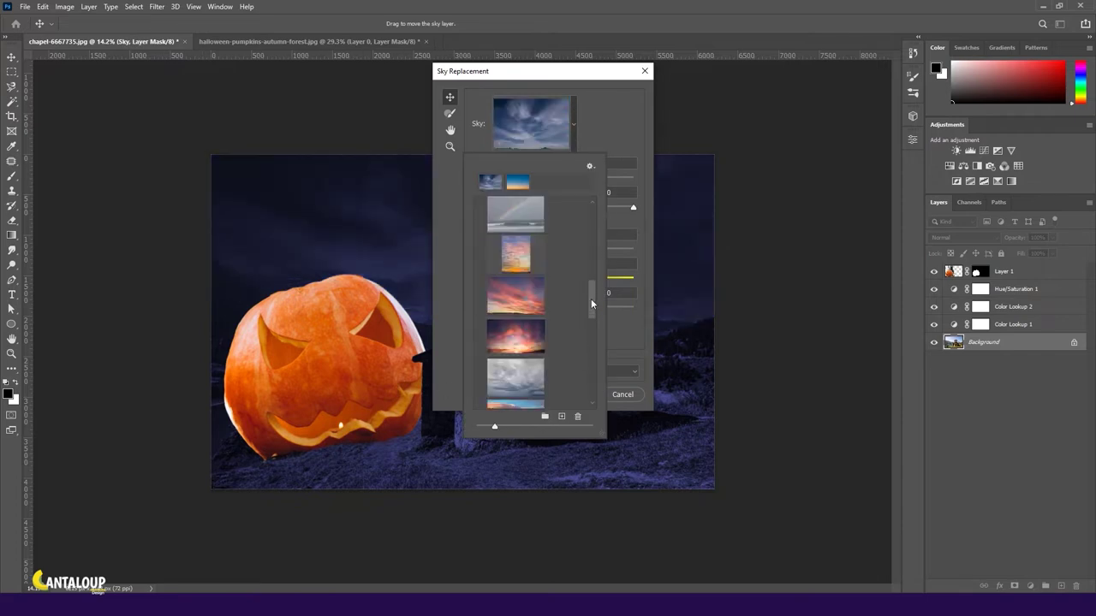
{"action": "left_click", "coordinate": [547, 308]}
{"action": "left_click", "coordinate": [531, 377]}
{"action": "left_click_drag", "start_coordinate": [508, 78], "coordinate": [776, 115]}
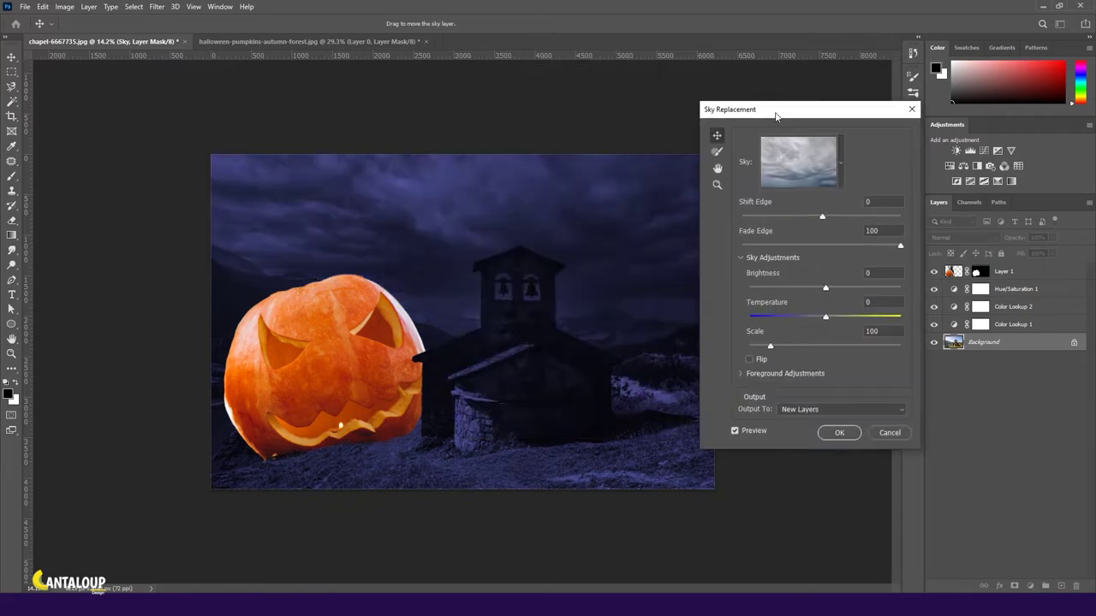
- Try sunset and cloudy presets, cancel, then reapply Sky Replacement with the dark cloudy sky
{"action": "left_click", "coordinate": [798, 161]}
{"action": "mouse_move", "coordinate": [859, 261]}
{"action": "left_mouse_down"}
{"action": "mouse_move", "coordinate": [857, 394]}
{"action": "mouse_move", "coordinate": [860, 338]}
{"action": "left_mouse_up"}
{"action": "left_click", "coordinate": [783, 340]}
{"action": "left_click", "coordinate": [798, 309]}
{"action": "left_click", "coordinate": [783, 318]}
{"action": "key", "text": "Escape"}
{"action": "left_click", "coordinate": [42, 6]}
{"action": "left_click", "coordinate": [86, 296]}
{"action": "left_click", "coordinate": [842, 433]}
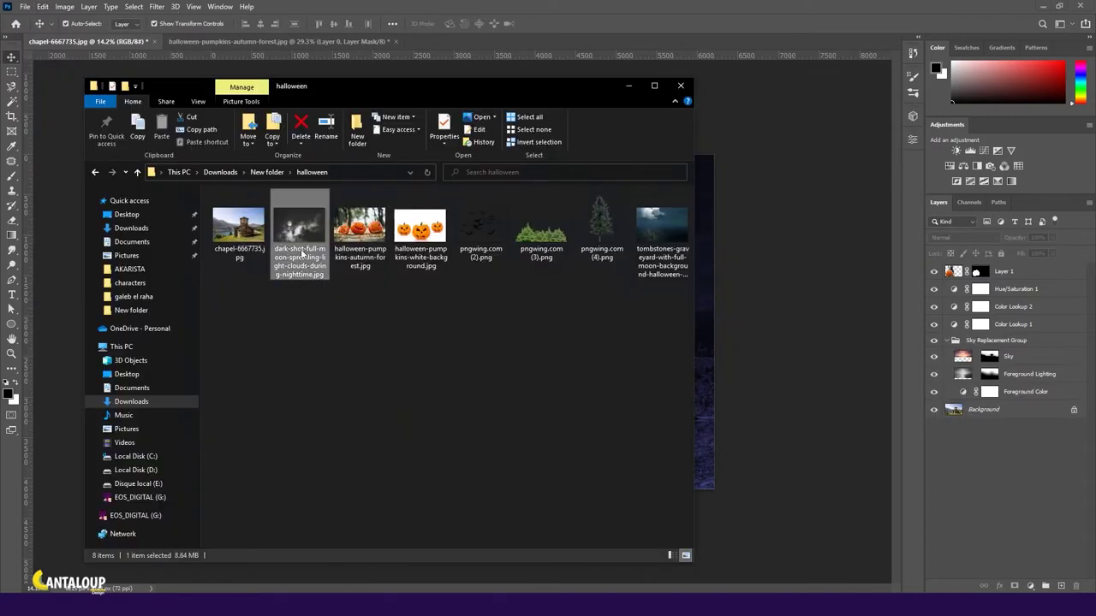
- Place the moon image, flip and enlarge it, and move it into the Sky Replacement Group
{"action": "left_click_drag", "start_coordinate": [303, 255], "coordinate": [735, 328]}
{"action": "mouse_move", "coordinate": [209, 320]}
{"action": "left_mouse_down"}
{"action": "mouse_move", "coordinate": [813, 311]}
{"action": "mouse_move", "coordinate": [775, 279]}
{"action": "left_mouse_up"}
{"action": "key", "text": "4"}
{"action": "key", "text": "Return"}
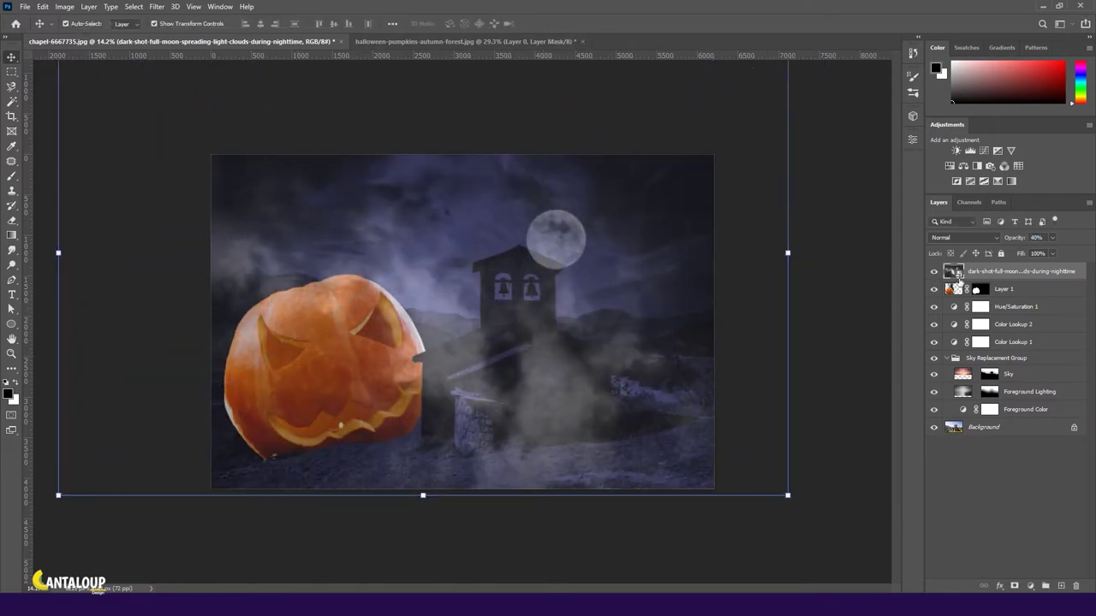
{"action": "left_click_drag", "start_coordinate": [957, 283], "coordinate": [1001, 353]}
{"action": "key", "text": "0"}
- Set the moon layer to Overlay blend mode and copy the Sky mask onto it
{"action": "left_click", "coordinate": [988, 454]}
{"action": "left_click", "coordinate": [1023, 356]}
{"action": "left_click", "coordinate": [963, 237]}
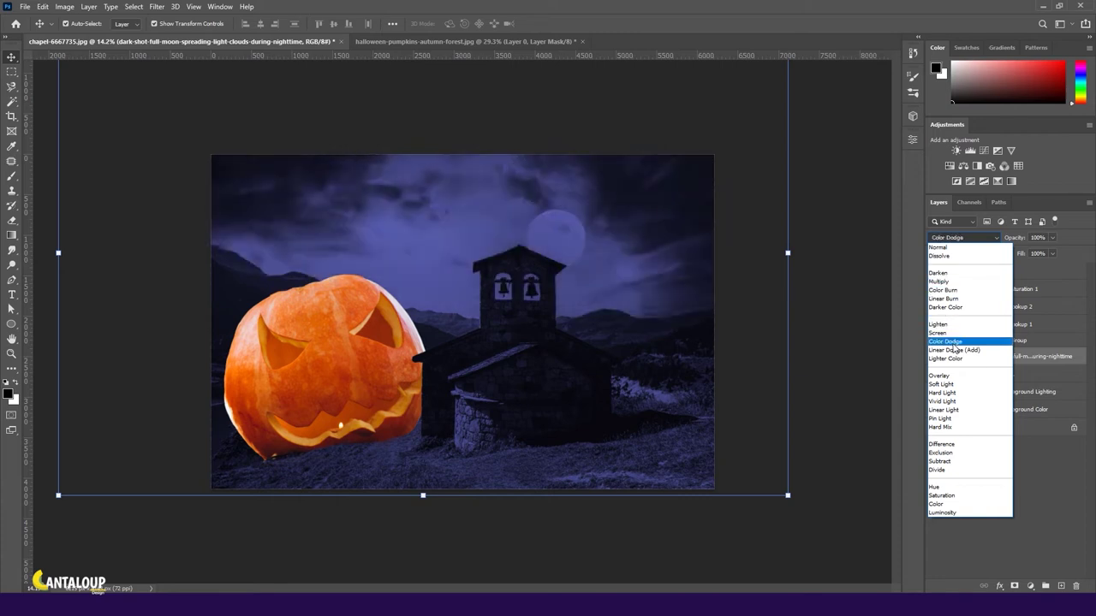
{"action": "left_click", "coordinate": [941, 392]}
{"action": "left_click", "coordinate": [941, 391]}
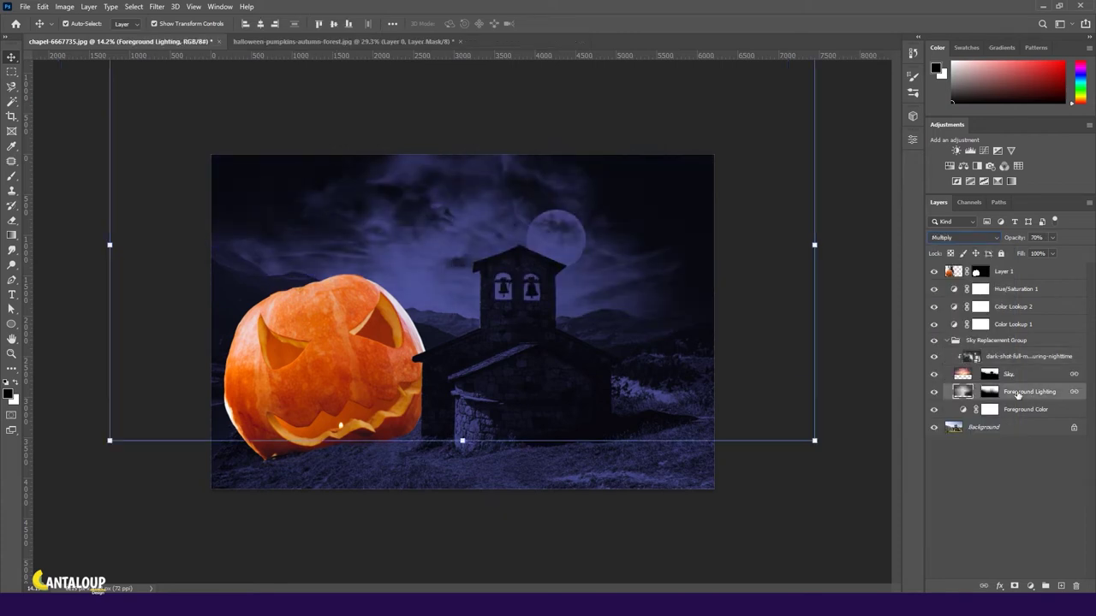
{"action": "left_click", "coordinate": [933, 374]}
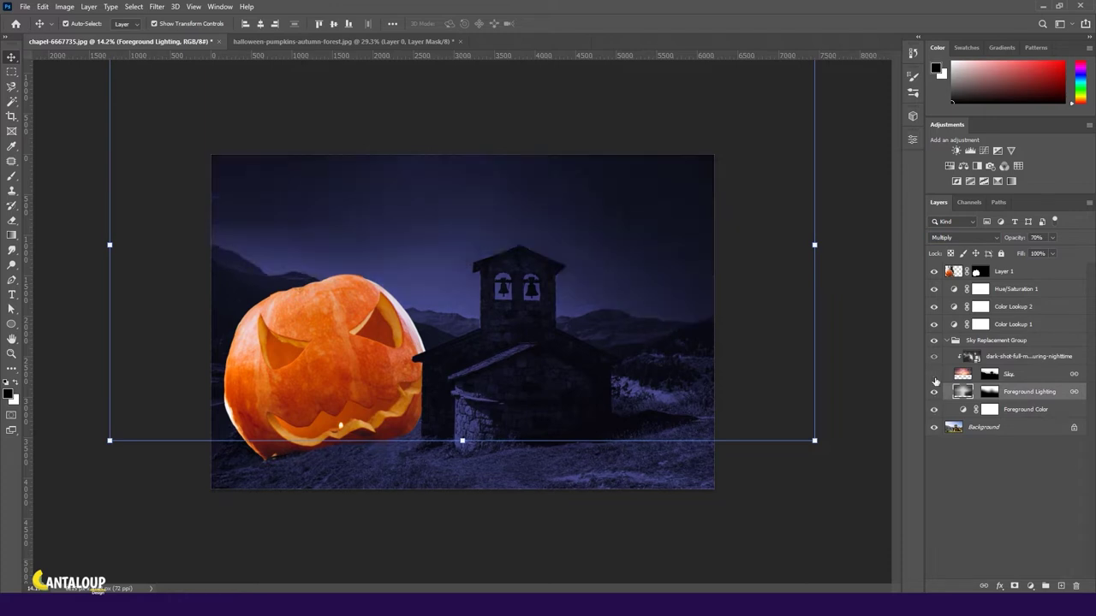
{"action": "left_click", "coordinate": [969, 361]}
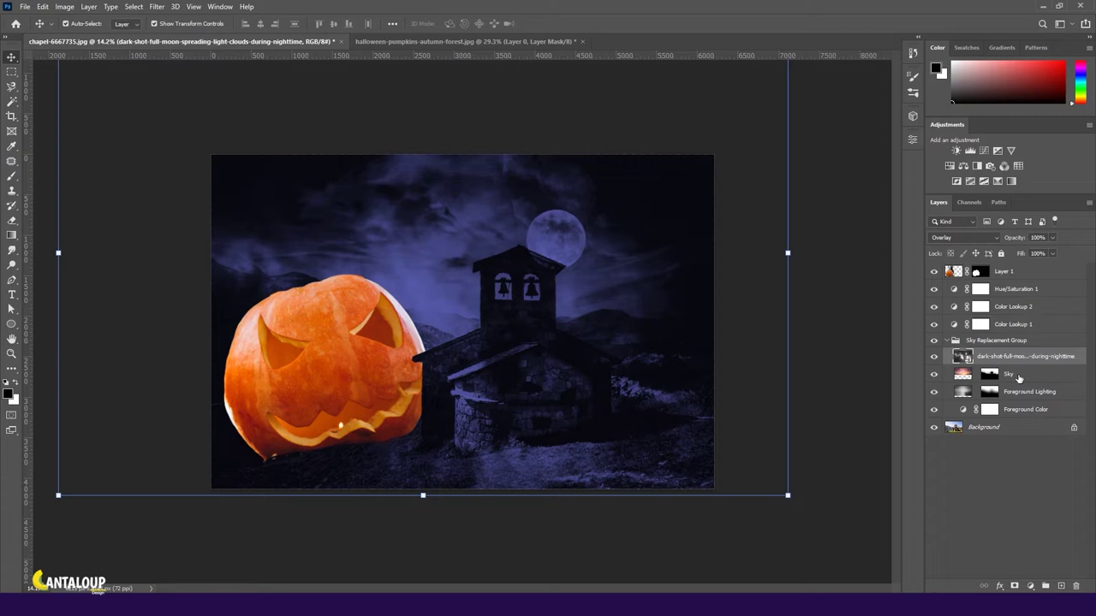
{"action": "left_click_drag", "start_coordinate": [986, 377], "coordinate": [989, 356]}
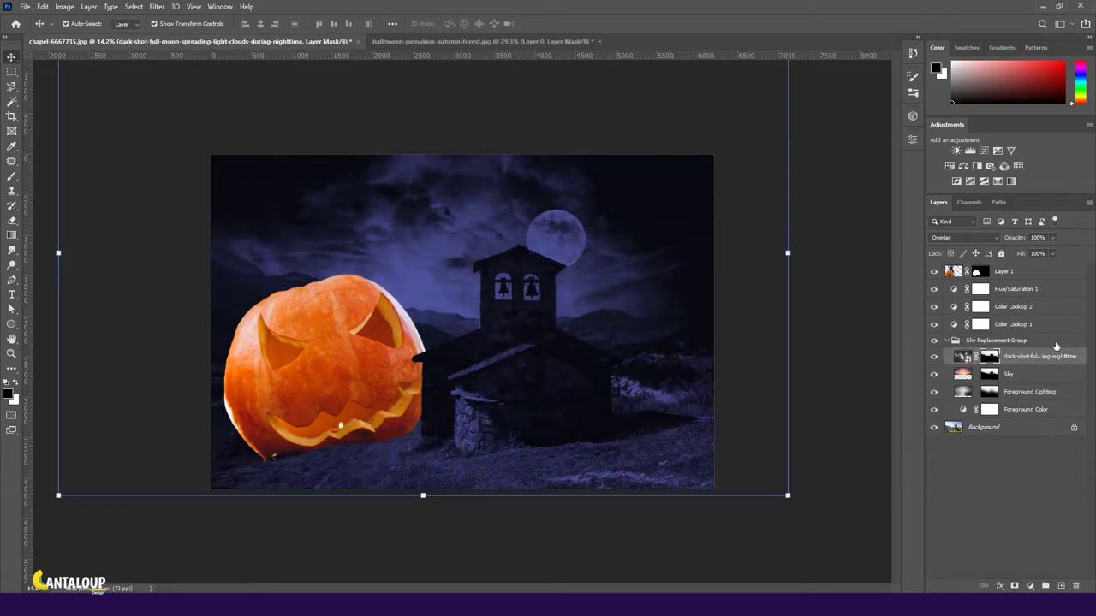
- Raise the Sky layer's opacity to 81% and resize the moon above the bell tower
{"action": "left_click", "coordinate": [1018, 374]}
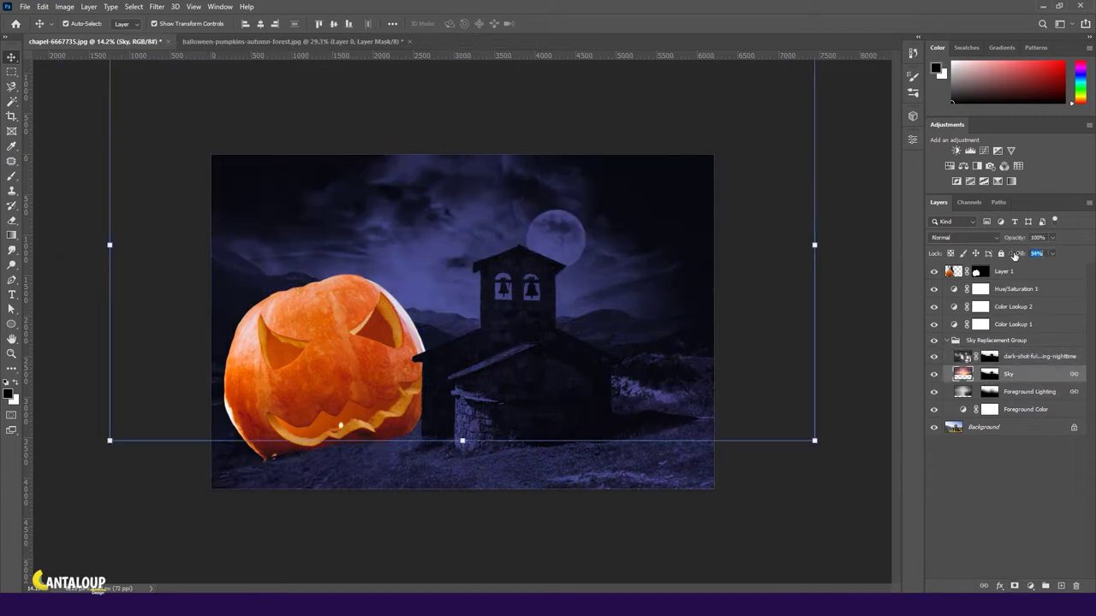
{"action": "left_click_drag", "start_coordinate": [987, 241], "coordinate": [1006, 240]}
{"action": "mouse_move", "coordinate": [462, 441]}
{"action": "left_mouse_down"}
{"action": "mouse_move", "coordinate": [757, 254]}
{"action": "mouse_move", "coordinate": [787, 249]}
{"action": "left_mouse_up"}
{"action": "key", "text": "Return"}
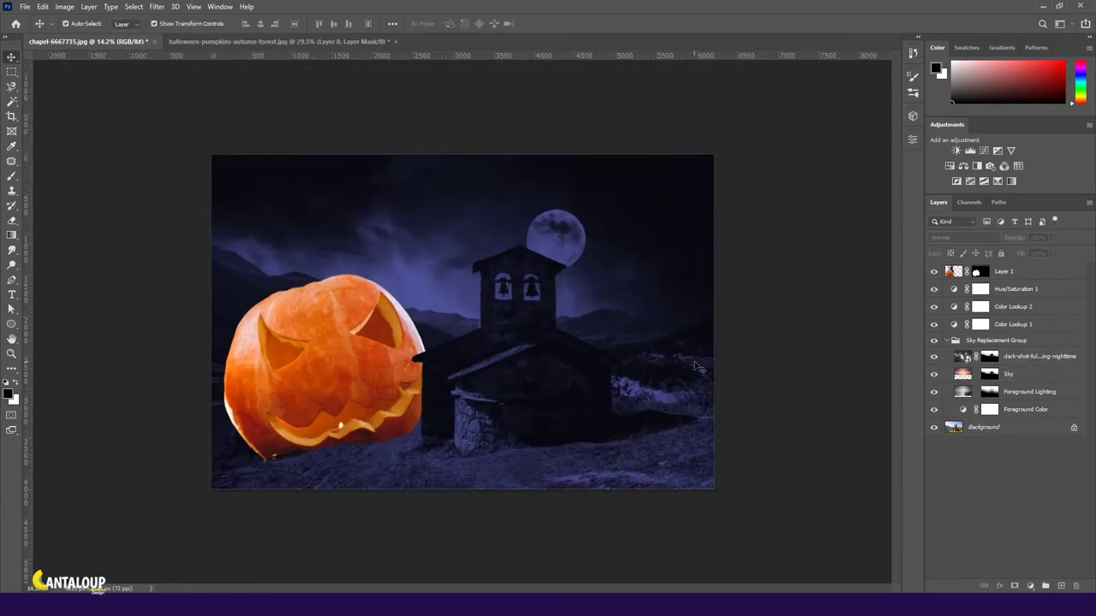
{"action": "left_click", "coordinate": [946, 339]}
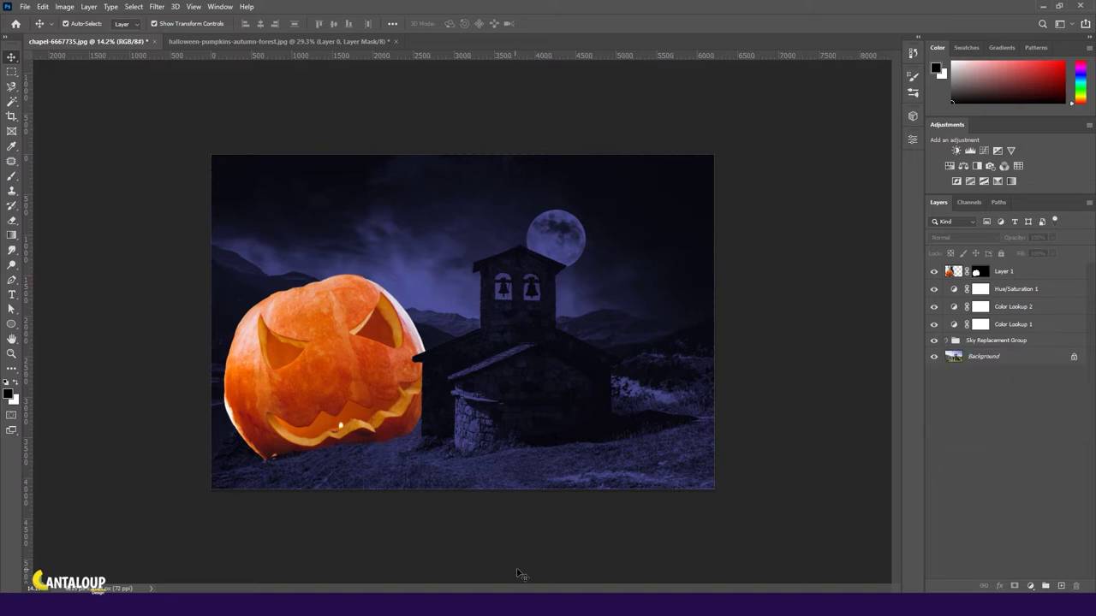
- Place the grass image under the pumpkin's bottom edge, rotated to the slope, on the top layer
{"action": "key", "text": "alt+Tab"}
{"action": "left_click_drag", "start_coordinate": [542, 235], "coordinate": [707, 375]}
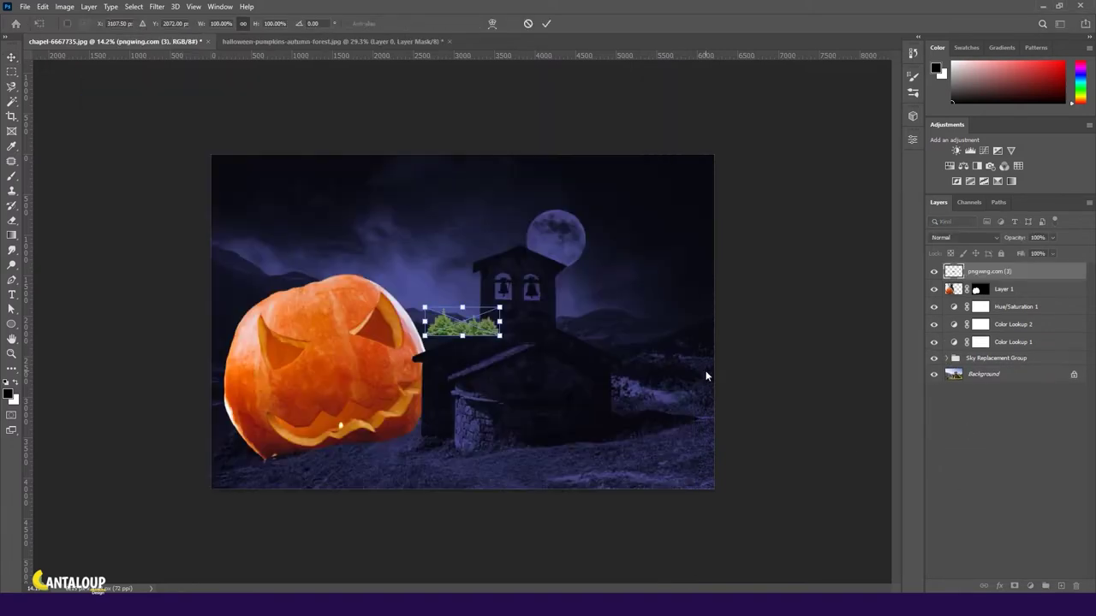
{"action": "left_click_drag", "start_coordinate": [480, 334], "coordinate": [310, 473]}
{"action": "left_click_drag", "start_coordinate": [301, 432], "coordinate": [292, 436]}
{"action": "key", "text": "ctrl+plus"}
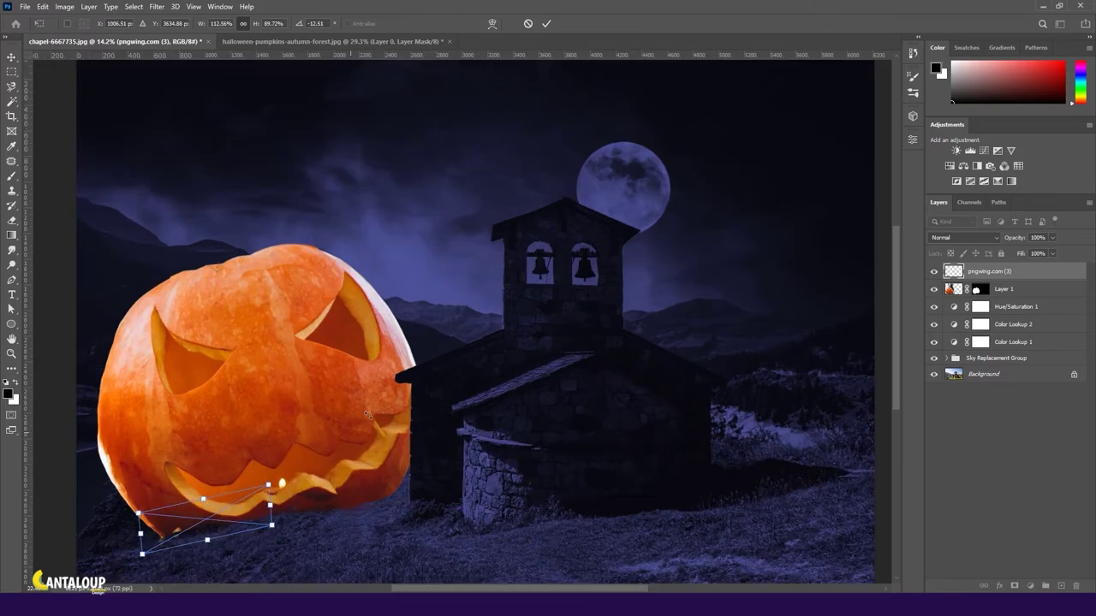
{"action": "key", "text": "Return"}
{"action": "mouse_move", "coordinate": [993, 358]}
{"action": "left_mouse_down"}
{"action": "mouse_move", "coordinate": [980, 365]}
{"action": "mouse_move", "coordinate": [993, 269]}
{"action": "left_mouse_up"}
- Duplicate the grass strip and rotate the copy to fit along the pumpkin base
{"action": "left_click_drag", "start_coordinate": [221, 527], "coordinate": [324, 505]}
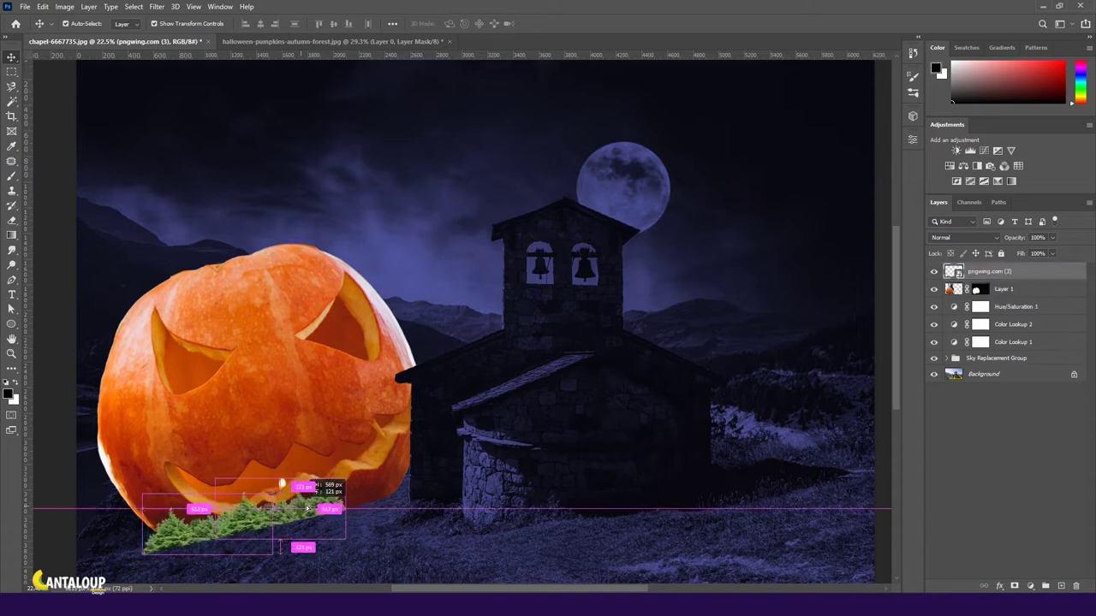
{"action": "key", "text": "ctrl+t"}
{"action": "mouse_move", "coordinate": [396, 520]}
{"action": "left_mouse_down"}
{"action": "mouse_move", "coordinate": [360, 501]}
{"action": "mouse_move", "coordinate": [391, 458]}
{"action": "left_mouse_up"}
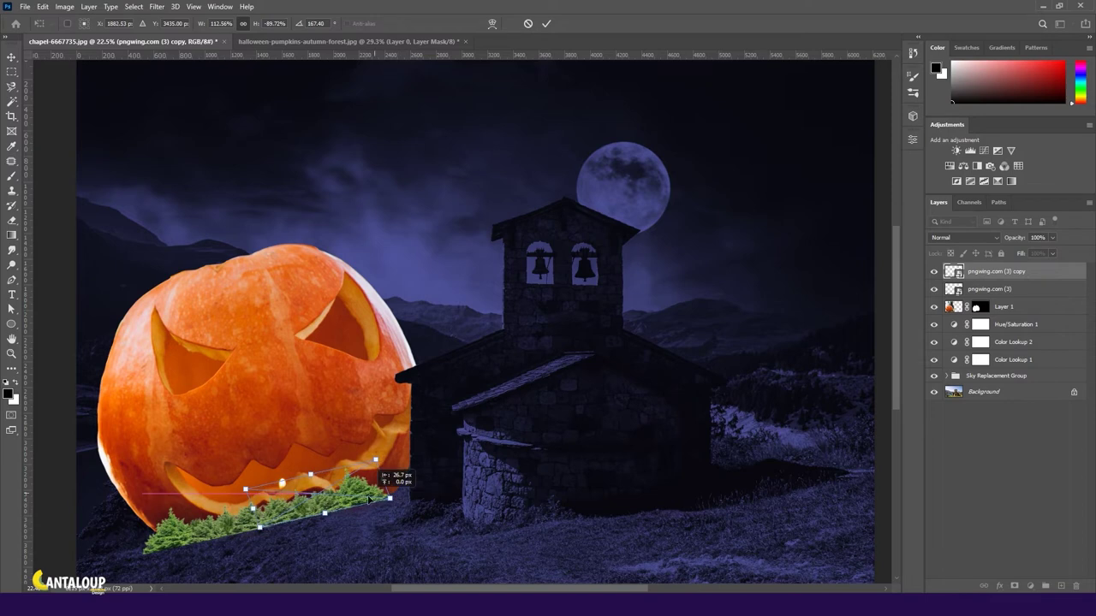
{"action": "left_click_drag", "start_coordinate": [391, 458], "coordinate": [355, 511]}
{"action": "key", "text": "Return"}
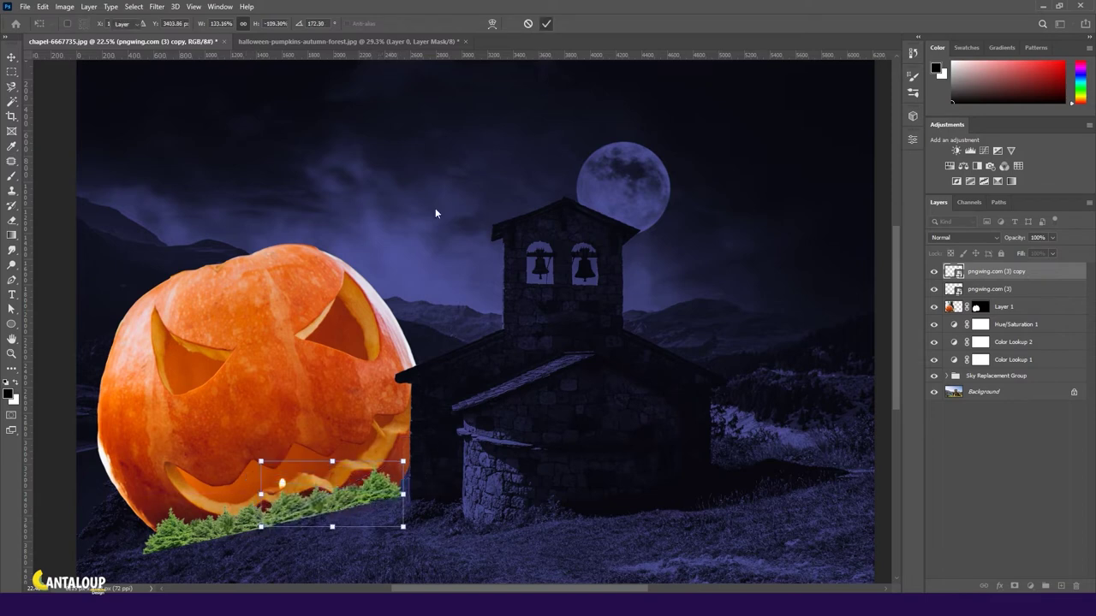
- Group both grass layers into a folder named 'grass'
{"action": "left_click", "coordinate": [178, 539]}
{"action": "left_click", "coordinate": [321, 506], "text": "shift"}
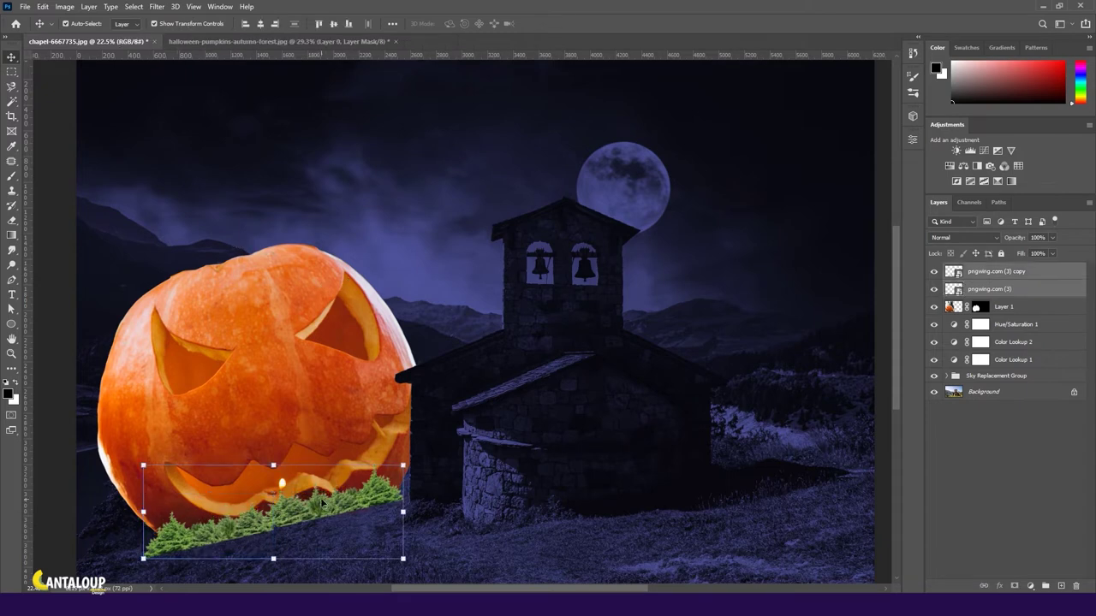
{"action": "key", "text": "ctrl+g"}
{"action": "double_click", "coordinate": [973, 271]}
{"action": "type", "text": "grass"}
{"action": "key", "text": "Return"}
- Move the grass group and pumpkin below the colour adjustments and give the group a layer mask
{"action": "left_click", "coordinate": [1003, 288], "text": "shift"}
{"action": "left_click_drag", "start_coordinate": [1003, 289], "coordinate": [1025, 349]}
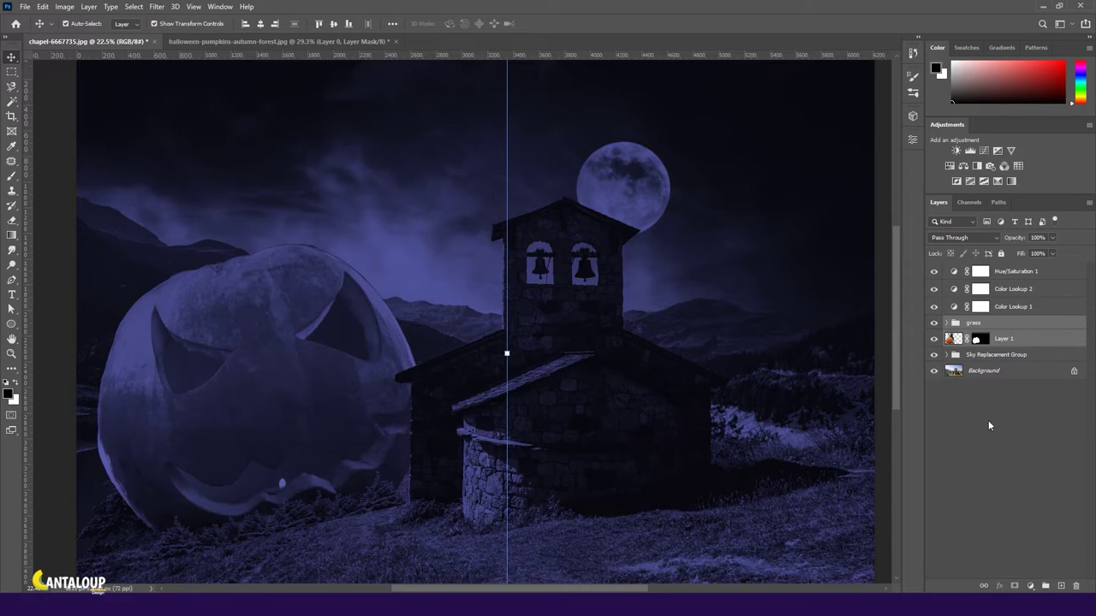
{"action": "left_click", "coordinate": [989, 391]}
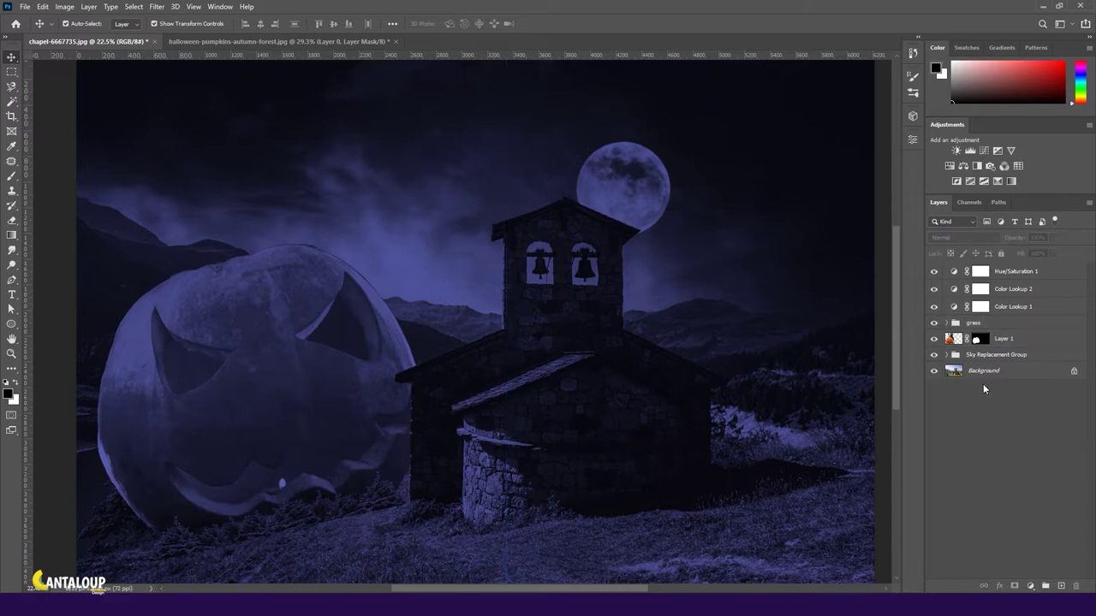
{"action": "scroll", "coordinate": [164, 513], "scroll_direction": "up", "scroll_amount": 2}
{"action": "left_click", "coordinate": [984, 323]}
{"action": "left_click", "coordinate": [1014, 586]}
{"action": "key", "text": "b"}
{"action": "scroll", "coordinate": [420, 491], "scroll_direction": "up", "scroll_amount": 1}
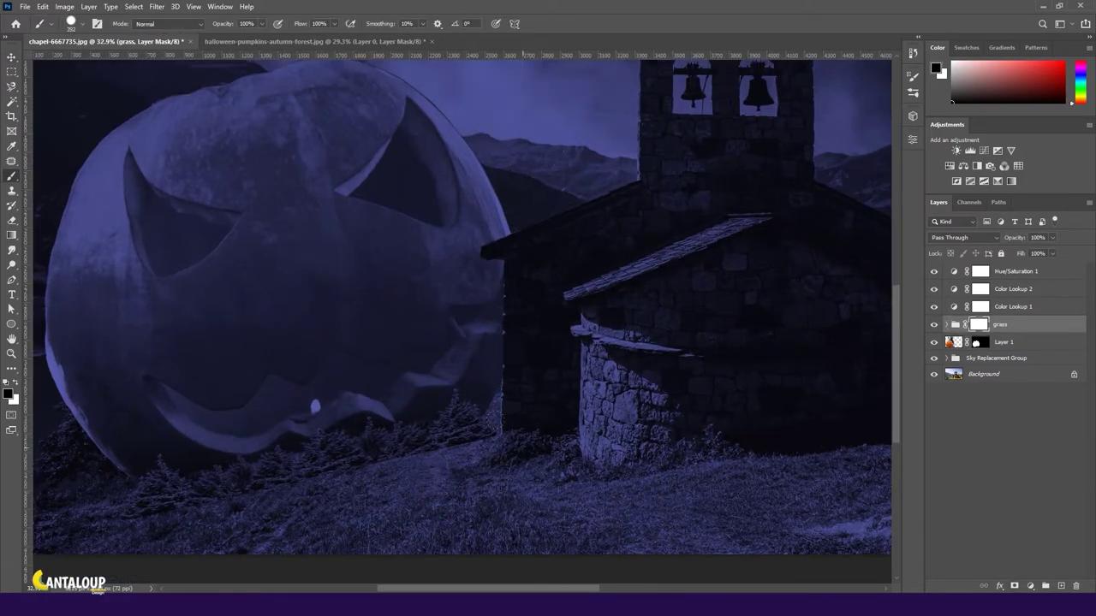
{"action": "scroll", "coordinate": [478, 472], "scroll_direction": "up", "scroll_amount": 3}
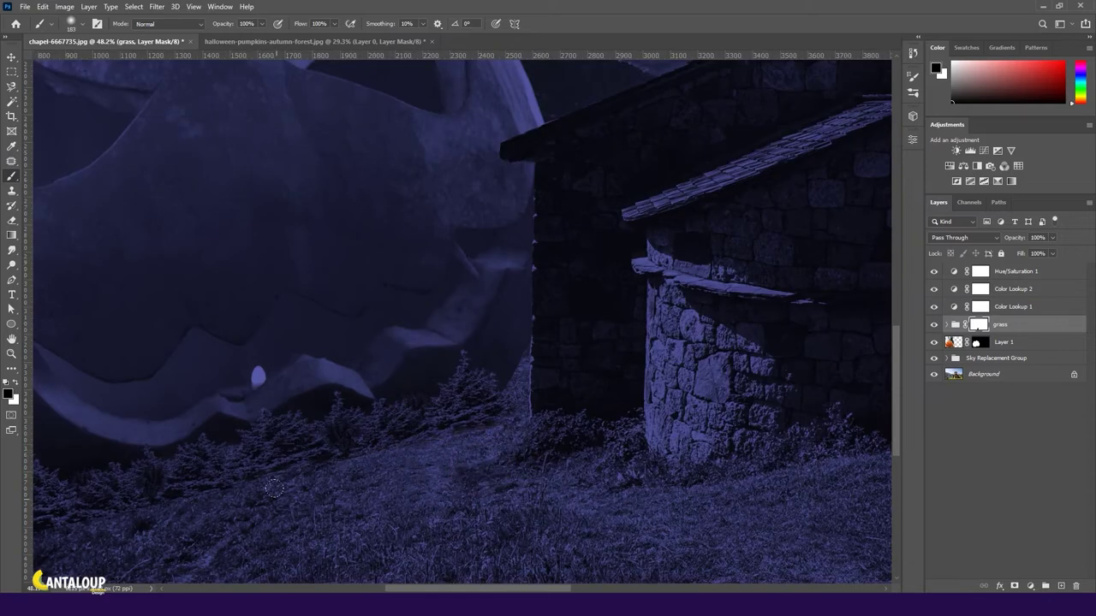
{"action": "left_click_drag", "start_coordinate": [274, 488], "coordinate": [420, 448]}
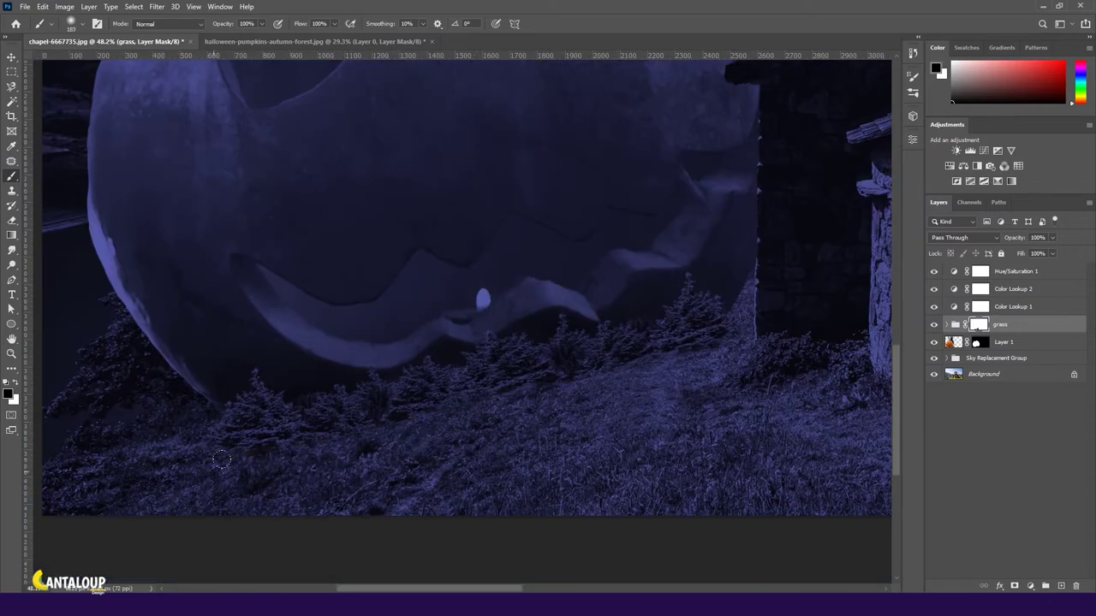
{"action": "scroll", "coordinate": [222, 461], "scroll_direction": "down", "scroll_amount": 3}
- Add a clipped Levels 1 adjustment that brightens the grass midtones
{"action": "left_click", "coordinate": [970, 150]}
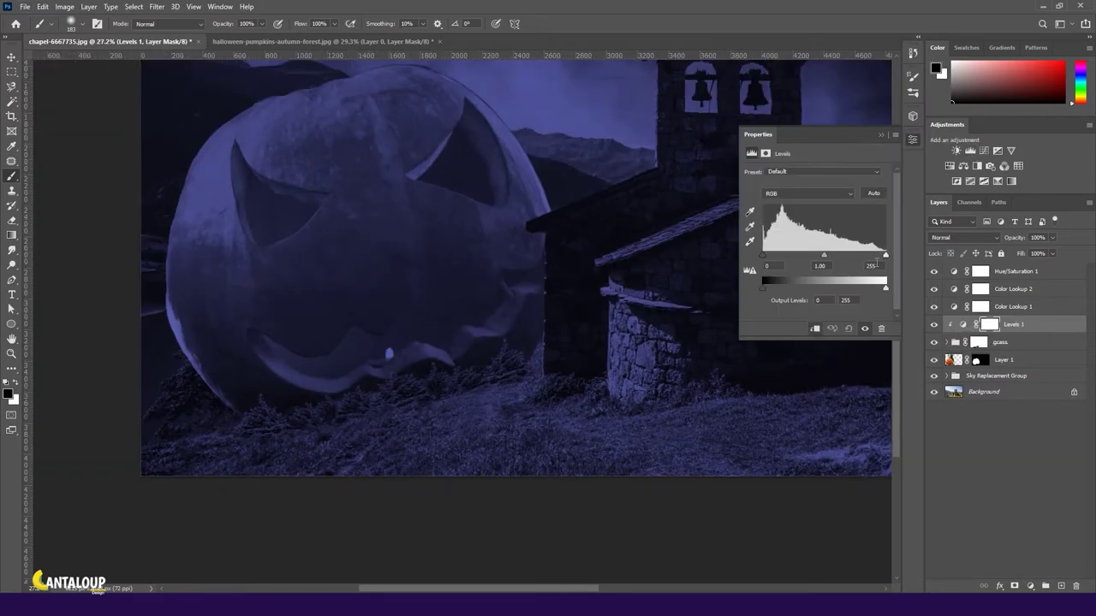
{"action": "left_click_drag", "start_coordinate": [823, 255], "coordinate": [816, 255]}
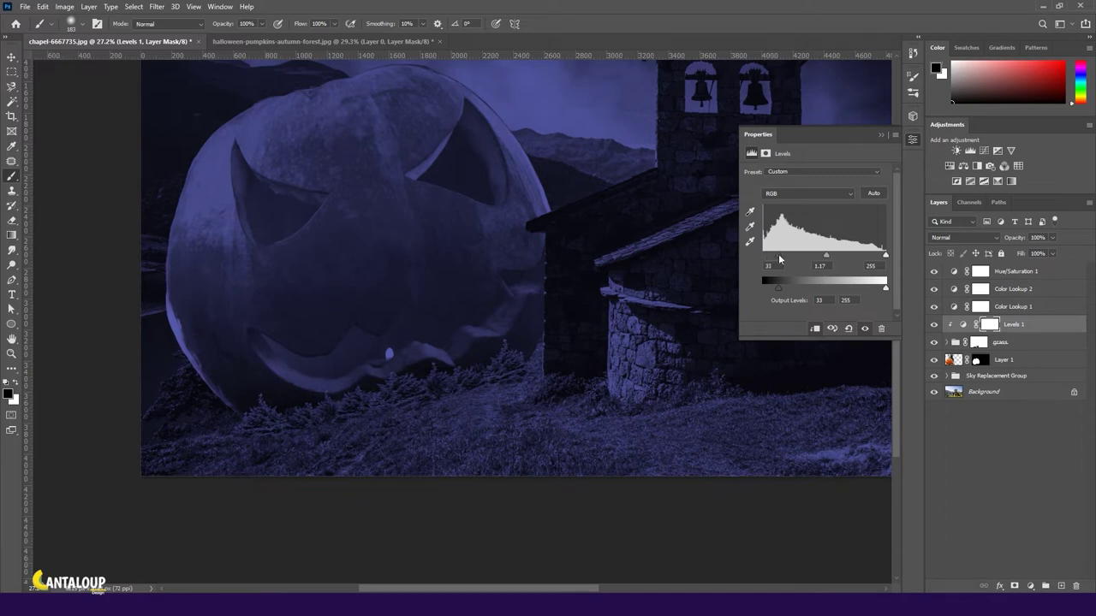
{"action": "scroll", "coordinate": [235, 297], "scroll_direction": "down", "scroll_amount": 2}
{"action": "scroll", "coordinate": [689, 368], "scroll_direction": "up", "scroll_amount": 1}
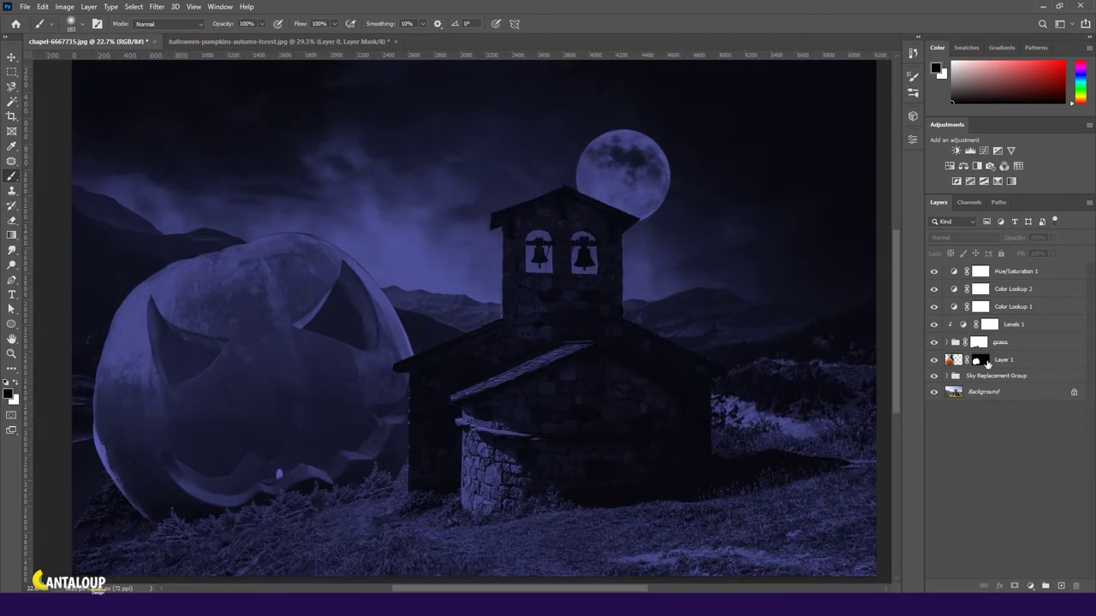
{"action": "double_click", "coordinate": [989, 325]}
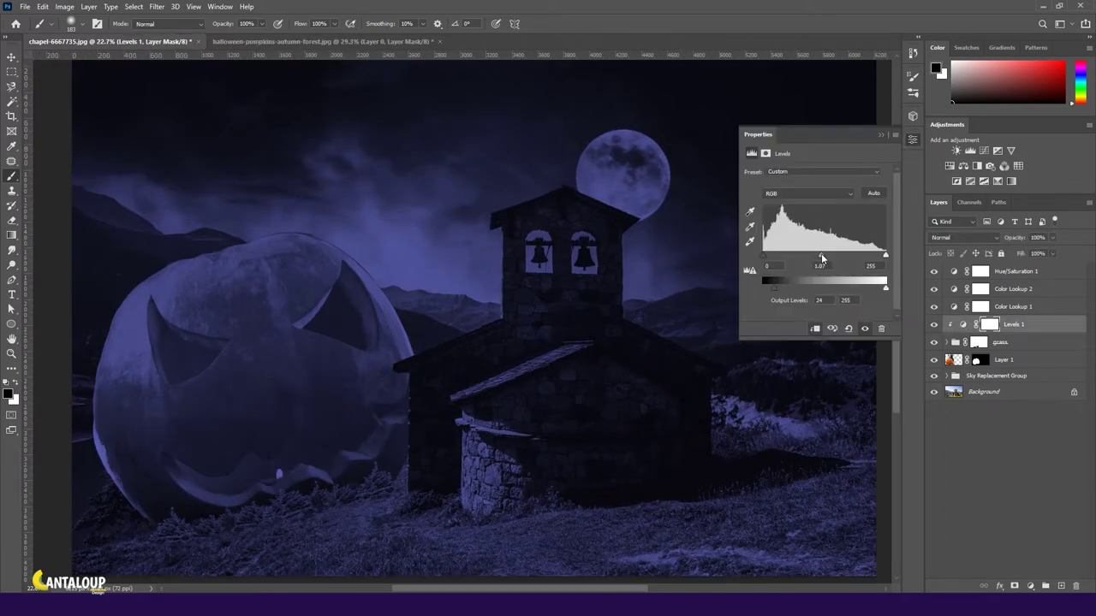
{"action": "left_click", "coordinate": [933, 324]}
{"action": "scroll", "coordinate": [619, 284], "scroll_direction": "down", "scroll_amount": 2}
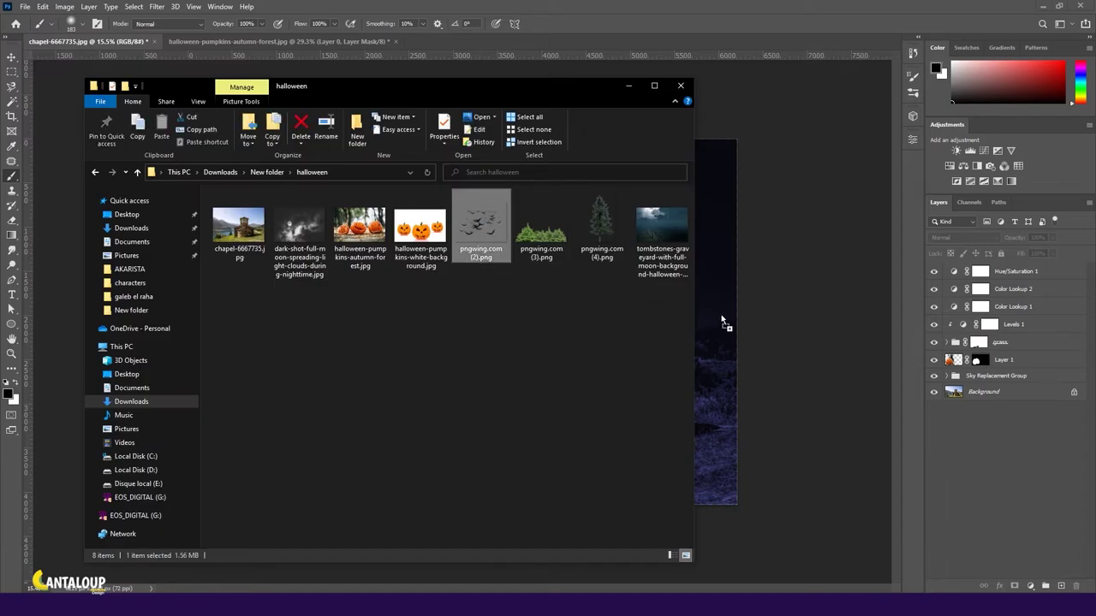
- Place the pngwing.com (2) bats, scale them around the moon, and add a layer mask
{"action": "left_click_drag", "start_coordinate": [479, 235], "coordinate": [579, 229]}
{"action": "left_click_drag", "start_coordinate": [695, 230], "coordinate": [641, 224]}
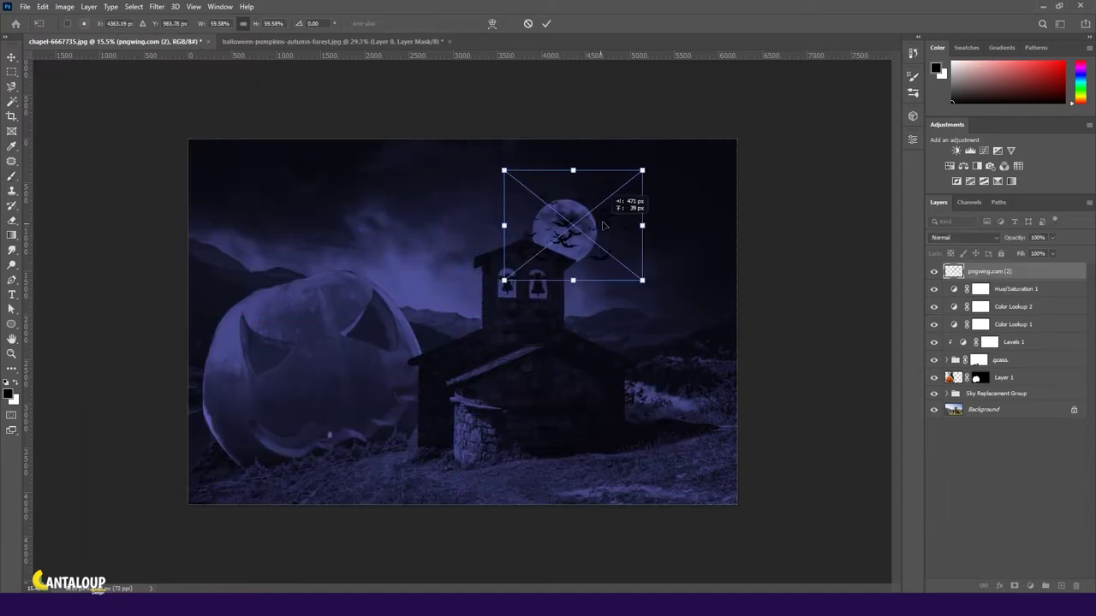
{"action": "left_click", "coordinate": [546, 24]}
{"action": "left_click", "coordinate": [1013, 586]}
{"action": "key", "text": "b"}
{"action": "scroll", "coordinate": [583, 249], "scroll_direction": "up", "scroll_amount": 3}
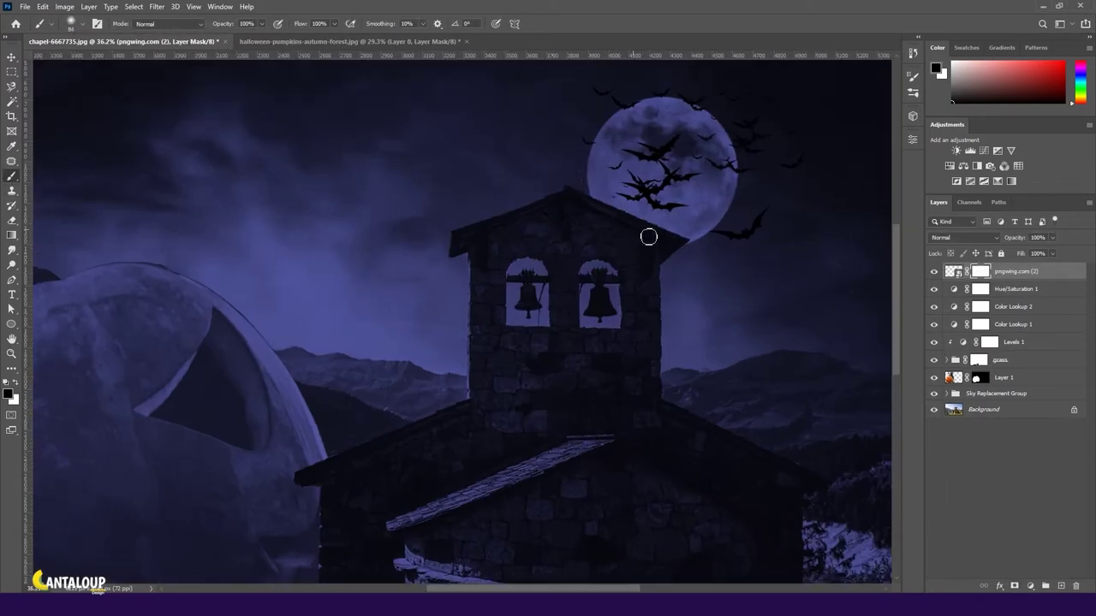
{"action": "left_click", "coordinate": [12, 57]}
{"action": "key", "text": "ctrl+0"}
{"action": "left_click", "coordinate": [941, 471]}
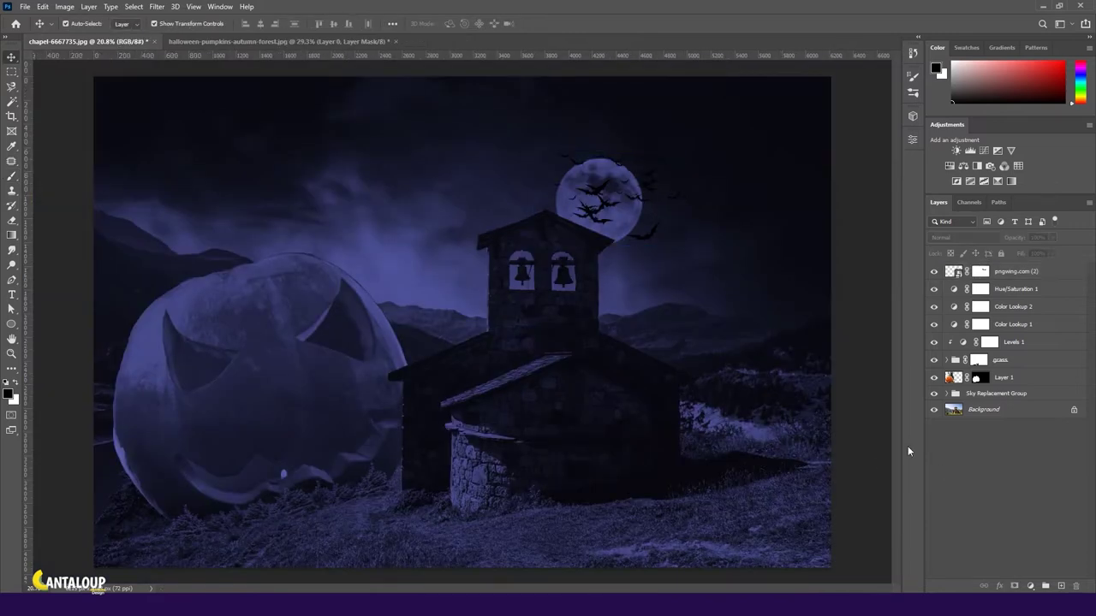
- Draw an Ellipse 1 circle over the moon in the Sky Replacement Group, filled white
{"action": "left_click", "coordinate": [11, 326]}
{"action": "key", "text": "ctrl+minus"}
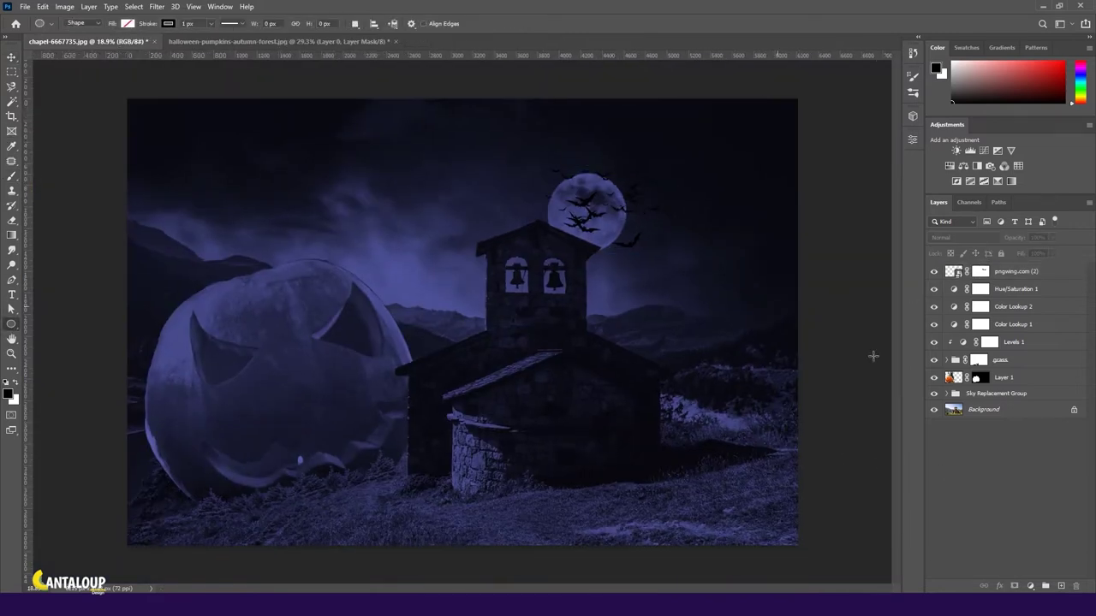
{"action": "left_click", "coordinate": [1007, 399]}
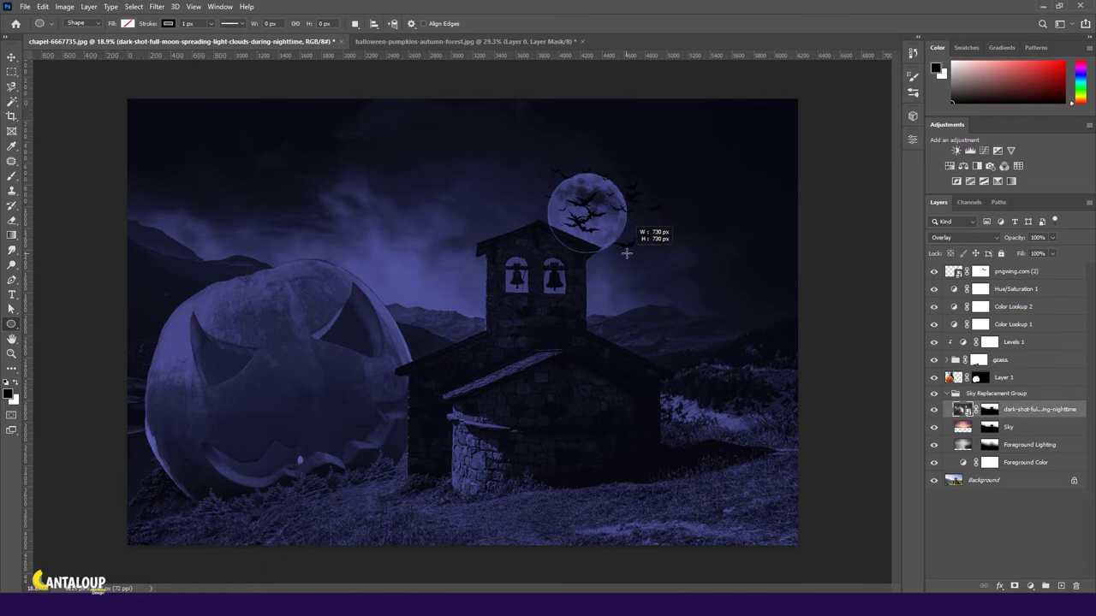
{"action": "left_click_drag", "start_coordinate": [626, 253], "coordinate": [627, 252]}
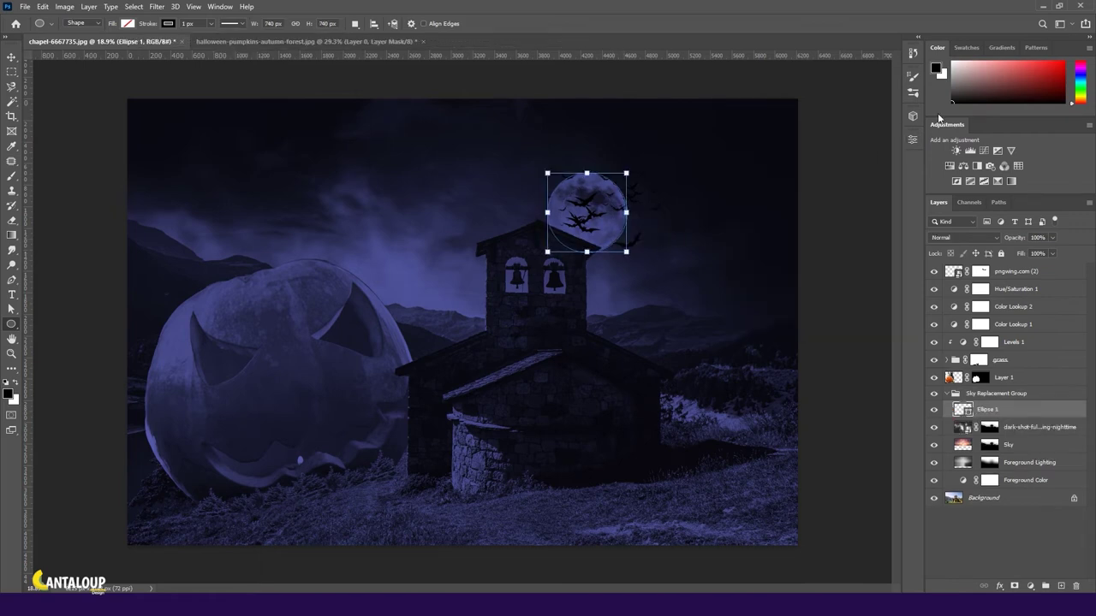
{"action": "left_click", "coordinate": [780, 253]}
{"action": "left_click", "coordinate": [763, 315]}
{"action": "left_click", "coordinate": [912, 139]}
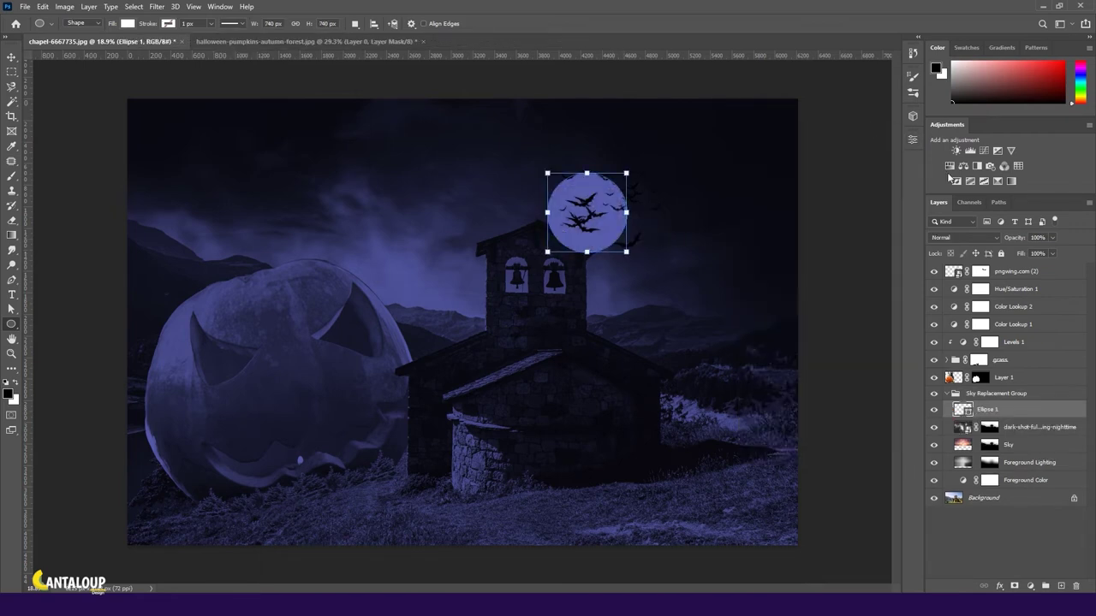
- Blend the circle with Lighter Color and recolour its fill light blue
{"action": "left_click", "coordinate": [963, 237]}
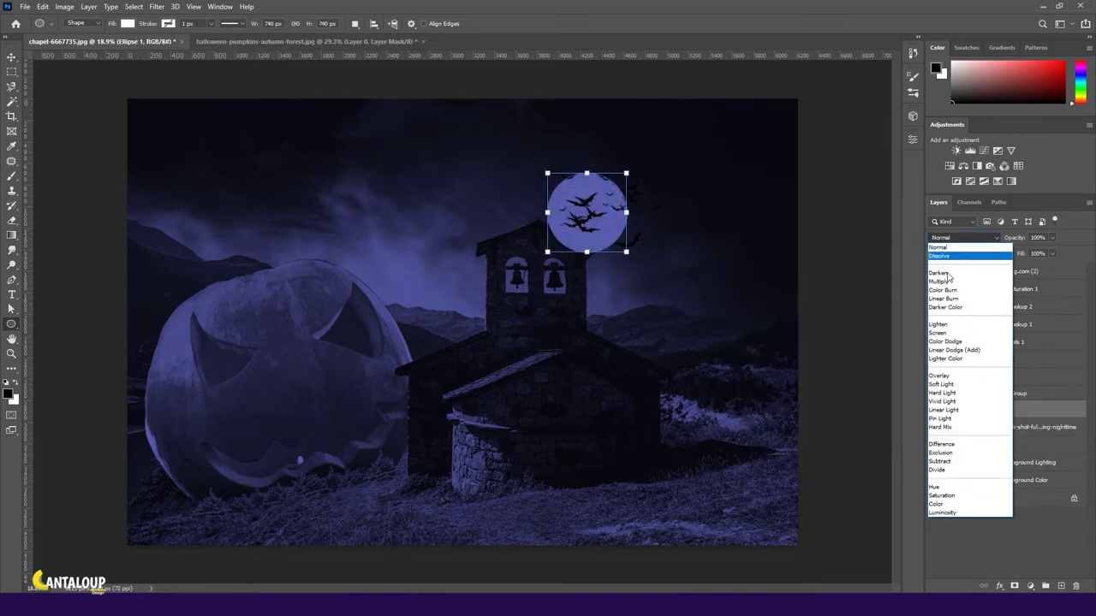
{"action": "left_click", "coordinate": [958, 358]}
{"action": "left_click", "coordinate": [913, 139]}
{"action": "left_click", "coordinate": [781, 253]}
{"action": "left_click", "coordinate": [881, 280]}
{"action": "left_click", "coordinate": [779, 187]}
{"action": "left_click", "coordinate": [668, 133]}
{"action": "left_click", "coordinate": [884, 116]}
- Apply a dodge blend mode to the moon circle and select its layer
{"action": "left_click", "coordinate": [913, 138]}
{"action": "left_click", "coordinate": [963, 238]}
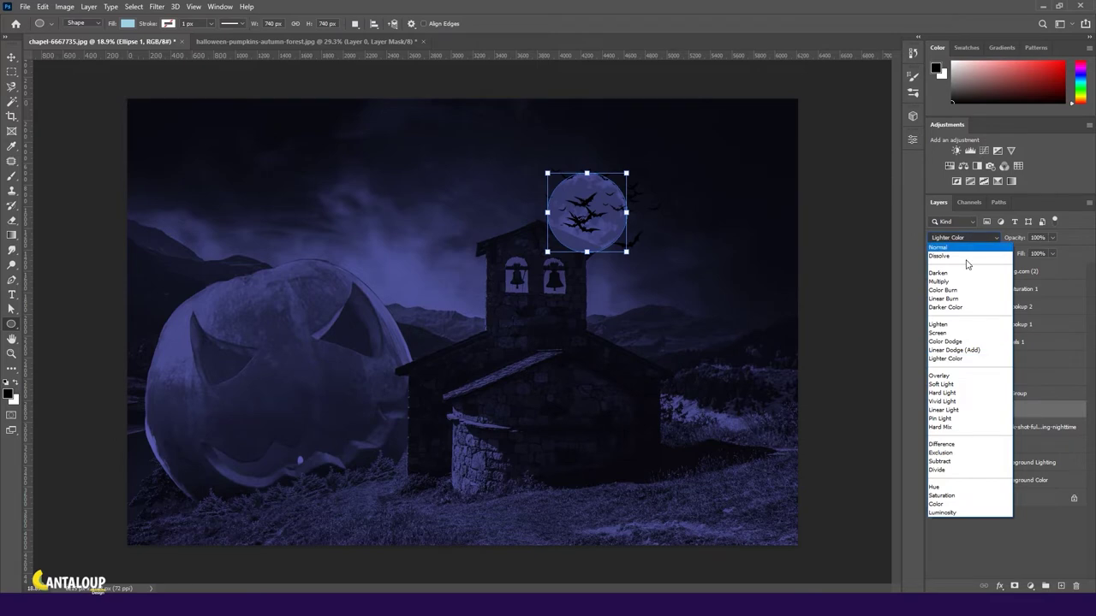
{"action": "left_click", "coordinate": [955, 352]}
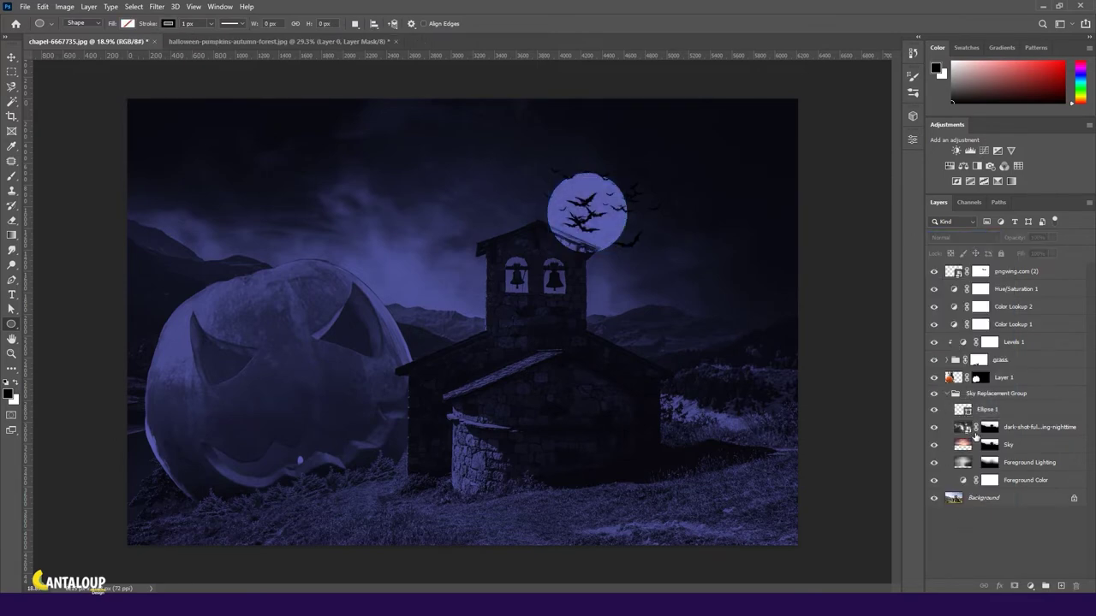
{"action": "left_click", "coordinate": [984, 410]}
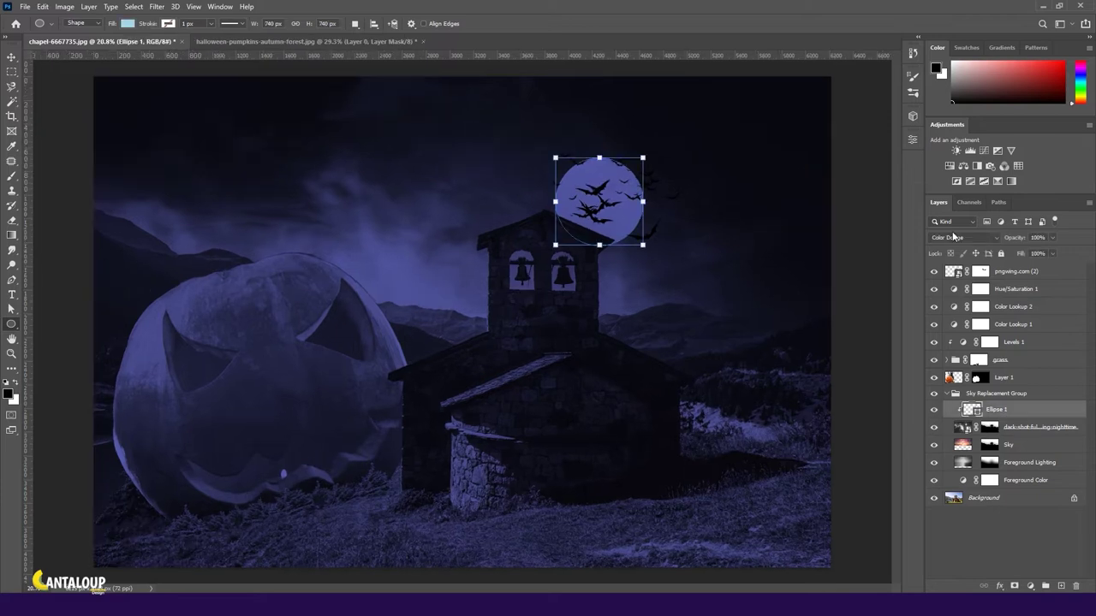
{"action": "scroll", "coordinate": [601, 198], "scroll_direction": "up", "scroll_amount": 3}
- Recolour the circle's fill from yellow-green to a dark olive colour
{"action": "left_click", "coordinate": [913, 139]}
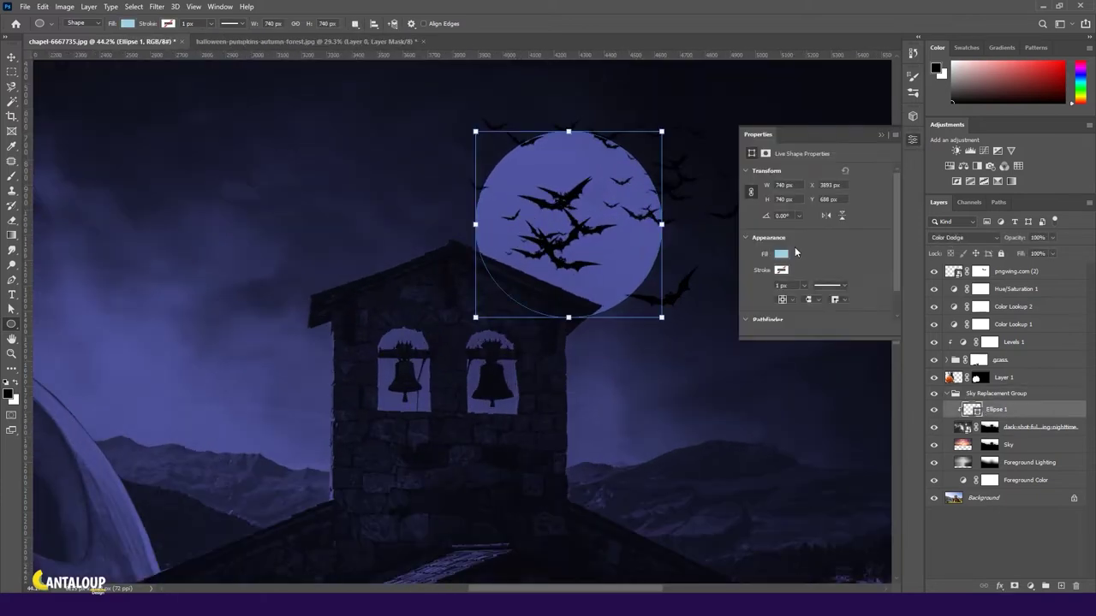
{"action": "left_click", "coordinate": [777, 249]}
{"action": "left_click", "coordinate": [890, 267]}
{"action": "left_click_drag", "start_coordinate": [742, 102], "coordinate": [840, 138]}
{"action": "left_click_drag", "start_coordinate": [765, 168], "coordinate": [806, 174]}
{"action": "left_click", "coordinate": [878, 270]}
{"action": "left_click", "coordinate": [979, 150]}
{"action": "left_click", "coordinate": [894, 276]}
{"action": "left_click", "coordinate": [843, 248]}
{"action": "left_click", "coordinate": [978, 147]}
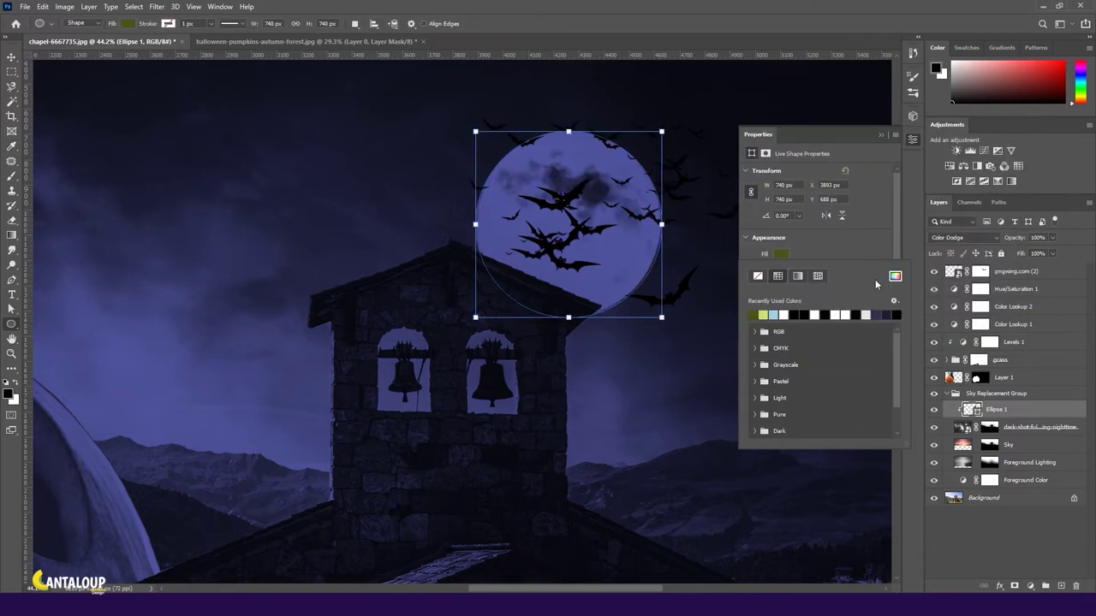
{"action": "left_click", "coordinate": [876, 315]}
{"action": "left_click", "coordinate": [913, 139]}
- Set the circle's blend mode to Linear Dodge (Add)
{"action": "left_click", "coordinate": [963, 237]}
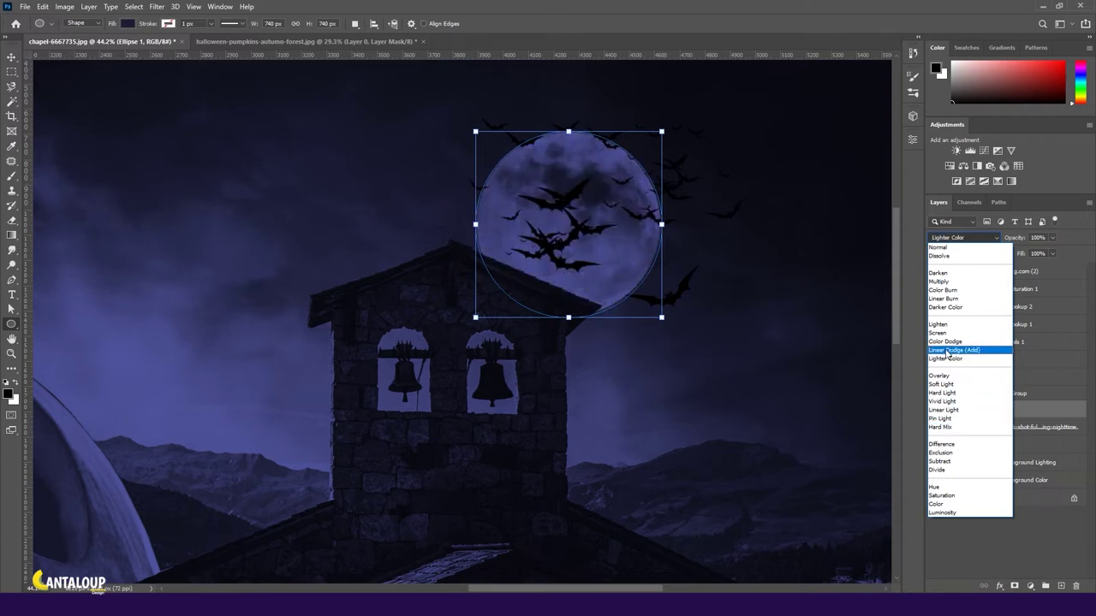
{"action": "left_click", "coordinate": [947, 350]}
{"action": "key", "text": "v"}
{"action": "key", "text": "ctrl+minus"}
{"action": "key", "text": "ctrl+minus"}
{"action": "key", "text": "ctrl+minus"}
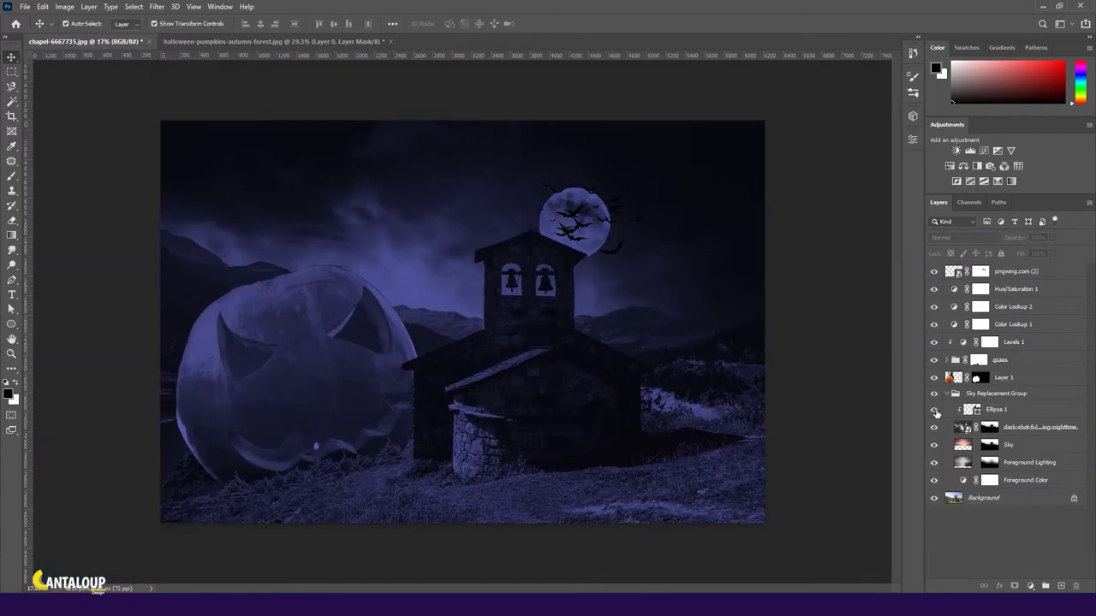
{"action": "left_click", "coordinate": [599, 205]}
{"action": "scroll", "coordinate": [611, 187], "scroll_direction": "up", "scroll_amount": 4}
- Add a new empty layer and sample a purple from the sky as the foreground colour
{"action": "key", "text": "ctrl+shift+alt+n"}
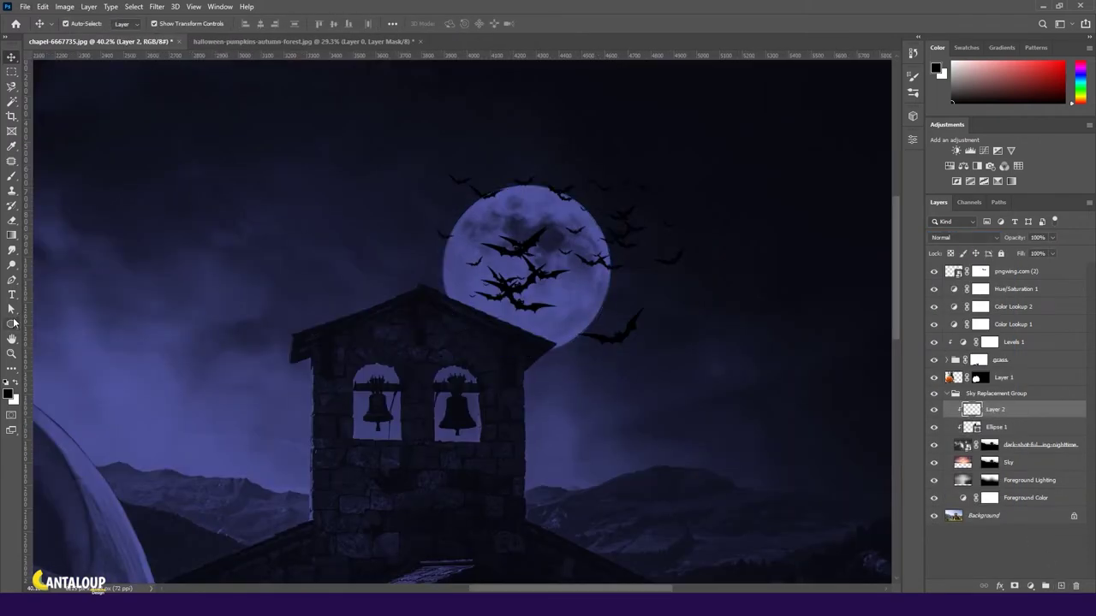
{"action": "left_click", "coordinate": [12, 236]}
{"action": "left_click", "coordinate": [9, 392]}
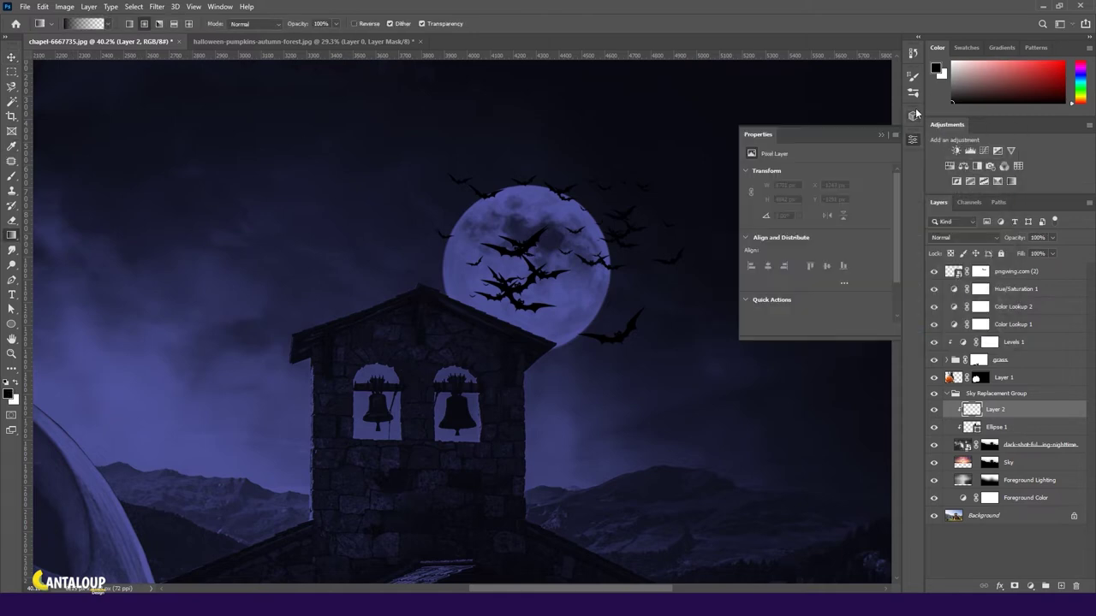
{"action": "left_click", "coordinate": [802, 228]}
{"action": "key", "text": "Return"}
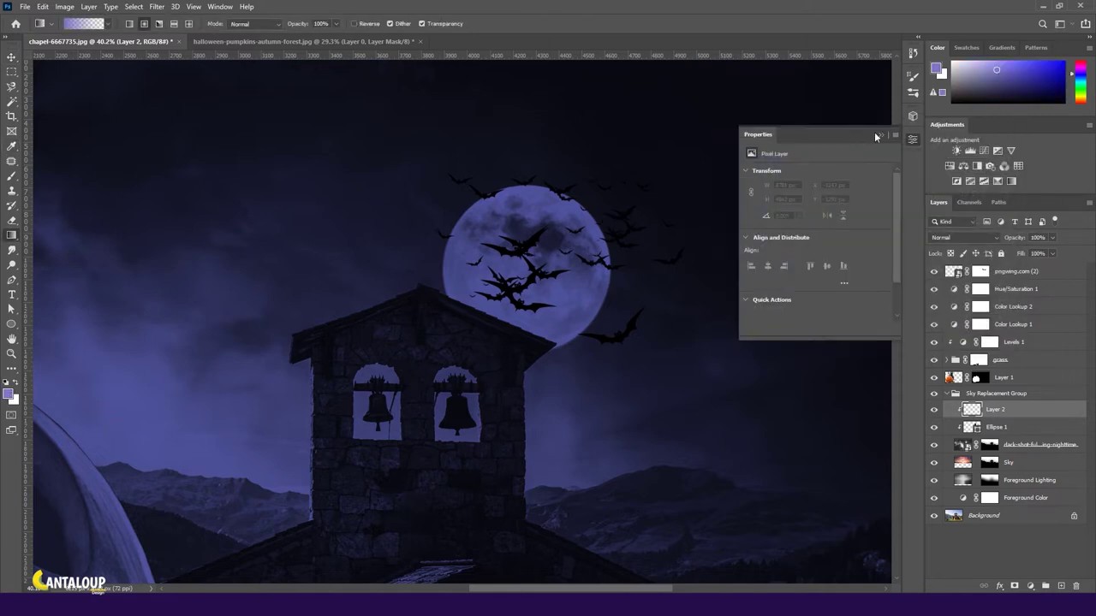
- Set the new layer's blend mode to Linear Dodge (Add)
{"action": "key", "text": "v"}
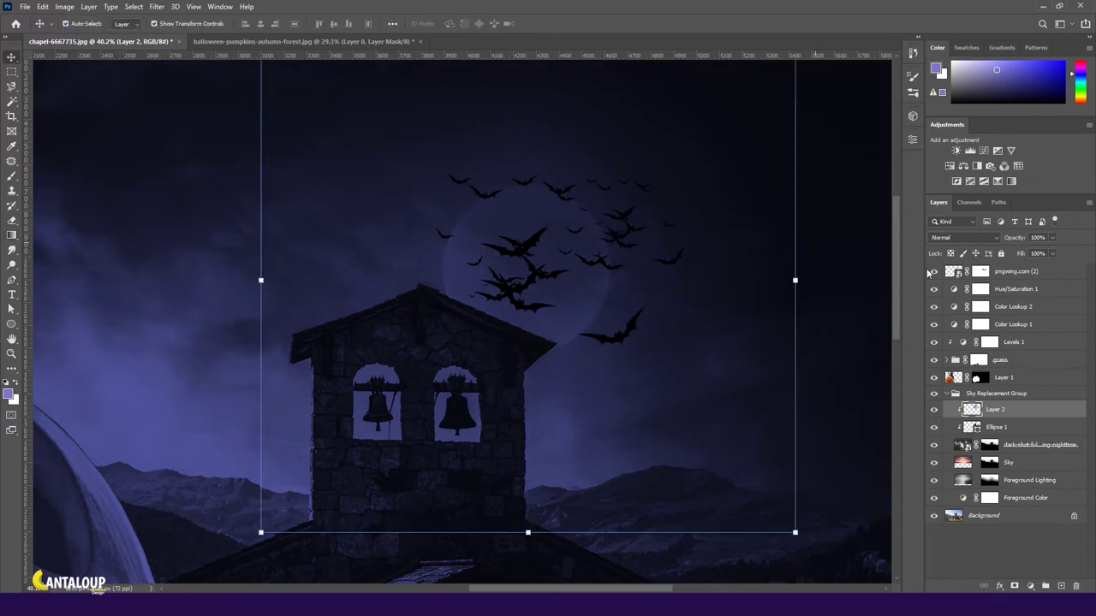
{"action": "left_click", "coordinate": [963, 237]}
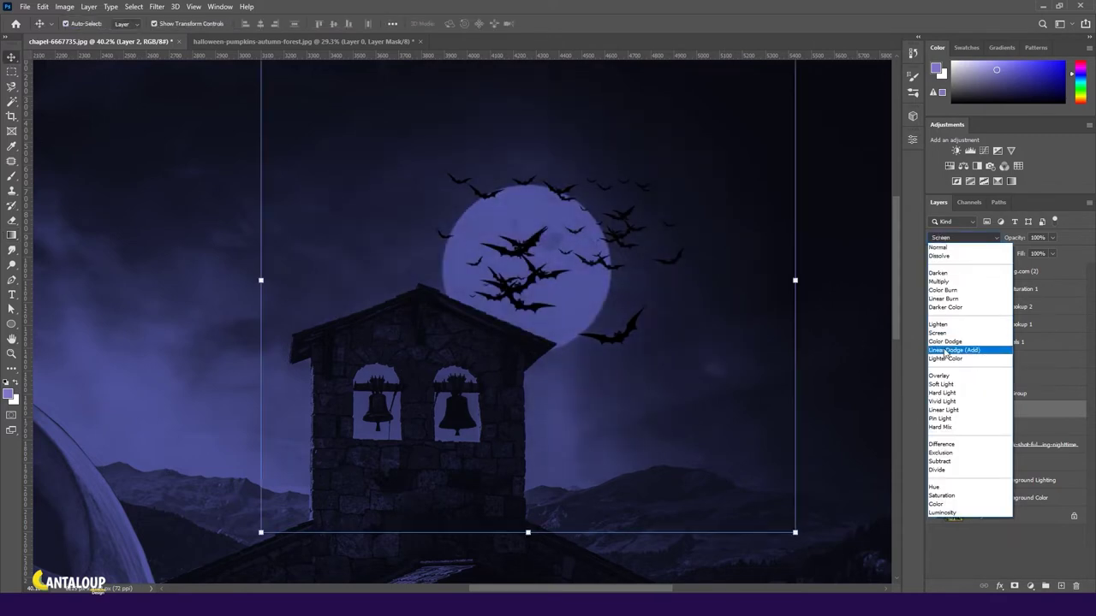
{"action": "left_click", "coordinate": [950, 350]}
{"action": "scroll", "coordinate": [490, 291], "scroll_direction": "down", "scroll_amount": 5}
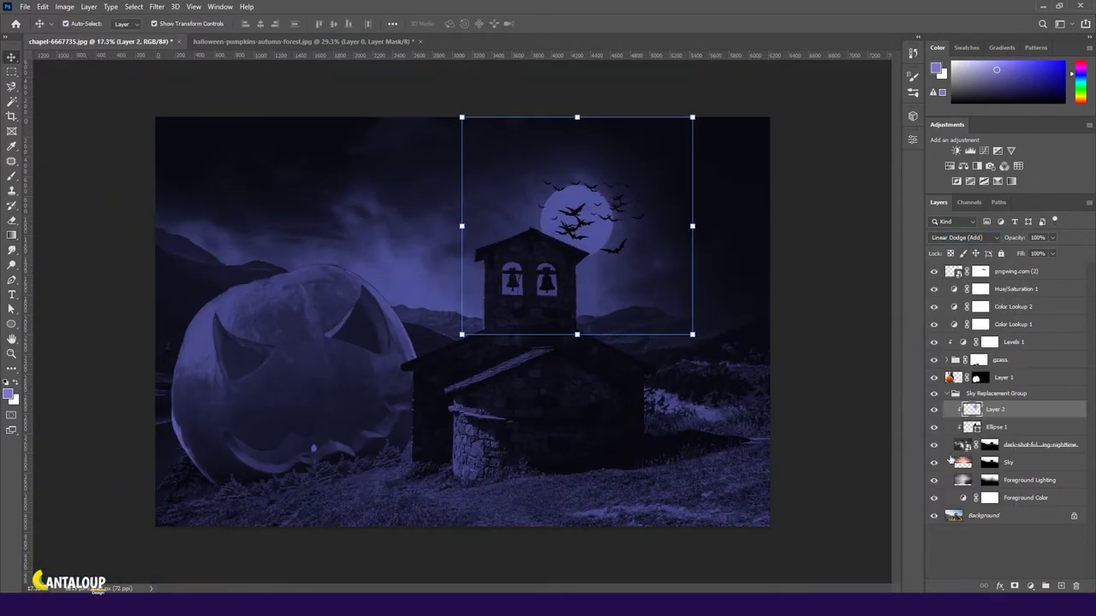
{"action": "left_click", "coordinate": [963, 237]}
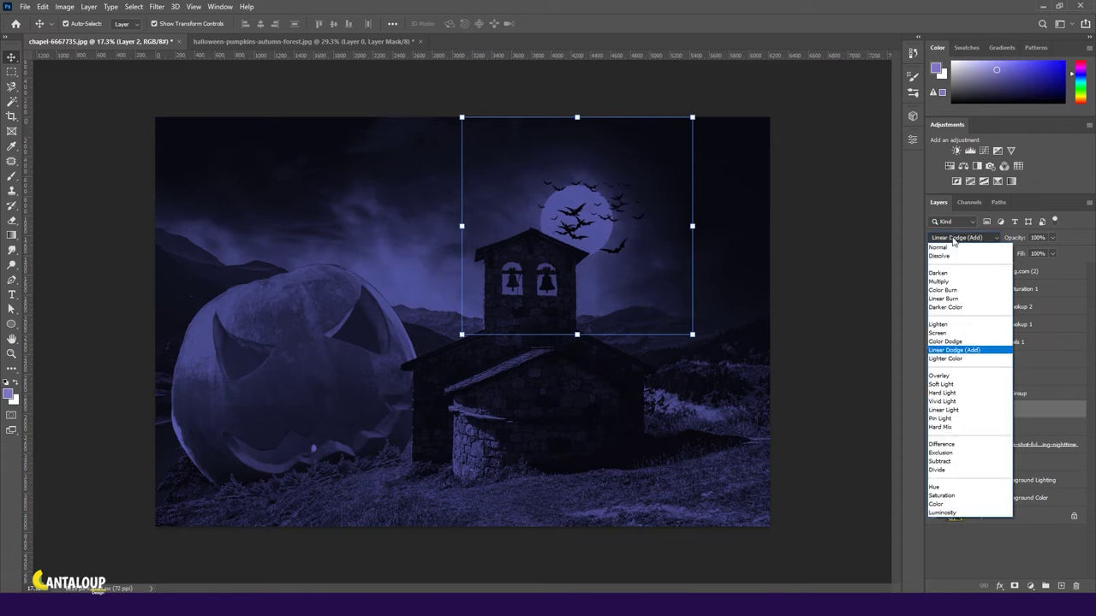
{"action": "key", "text": "Escape"}
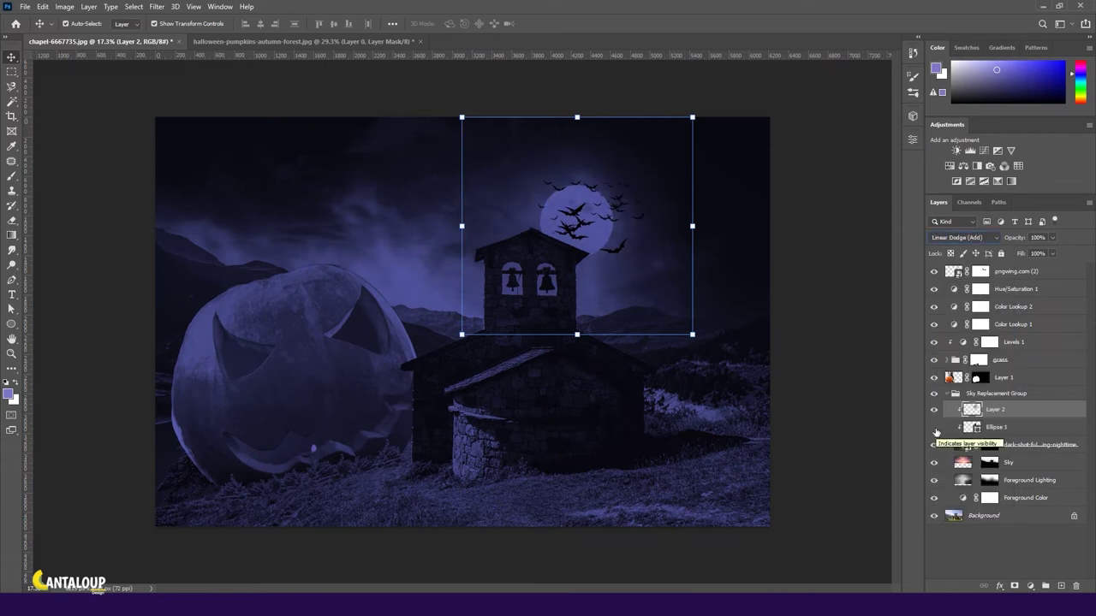
- Delete the Ellipse 1 layer
{"action": "left_click", "coordinate": [993, 426]}
{"action": "left_click", "coordinate": [1076, 586]}
{"action": "left_click", "coordinate": [495, 226]}
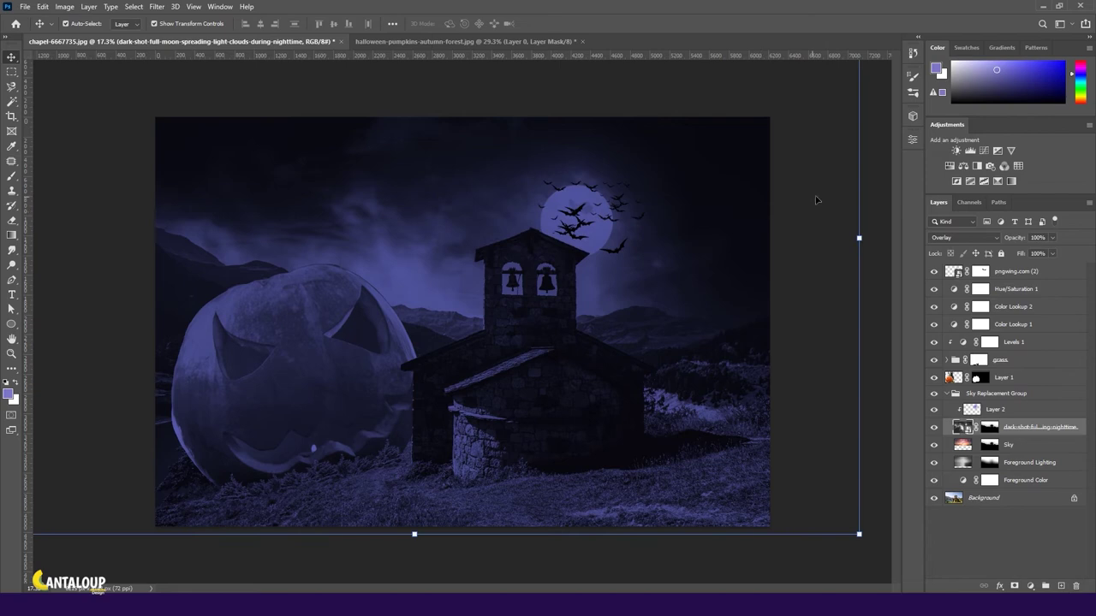
- Add a layer mask to Layer 2 and brush black over the moon to dim the glow
{"action": "left_click", "coordinate": [1025, 409]}
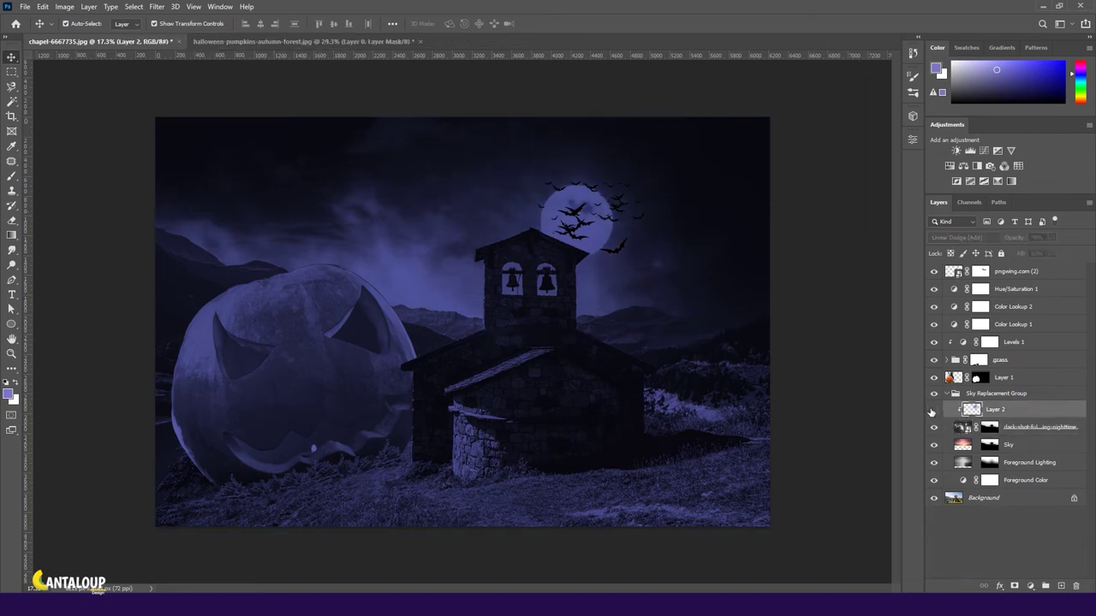
{"action": "left_click", "coordinate": [1015, 586]}
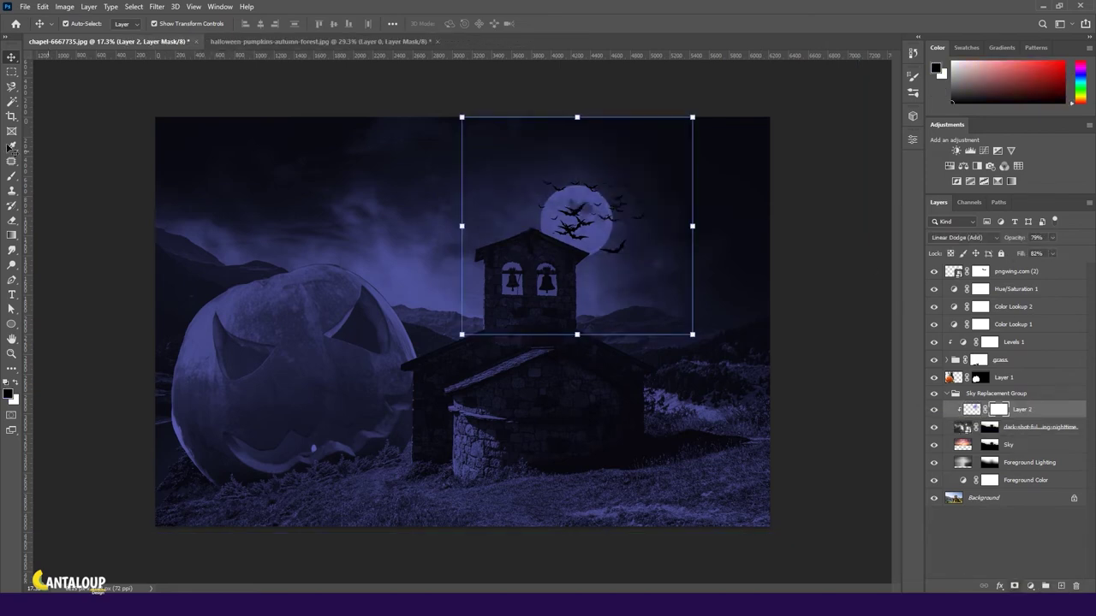
{"action": "key", "text": "b"}
{"action": "scroll", "coordinate": [530, 235], "scroll_direction": "up", "scroll_amount": 3}
{"action": "left_click_drag", "start_coordinate": [565, 158], "coordinate": [610, 200]}
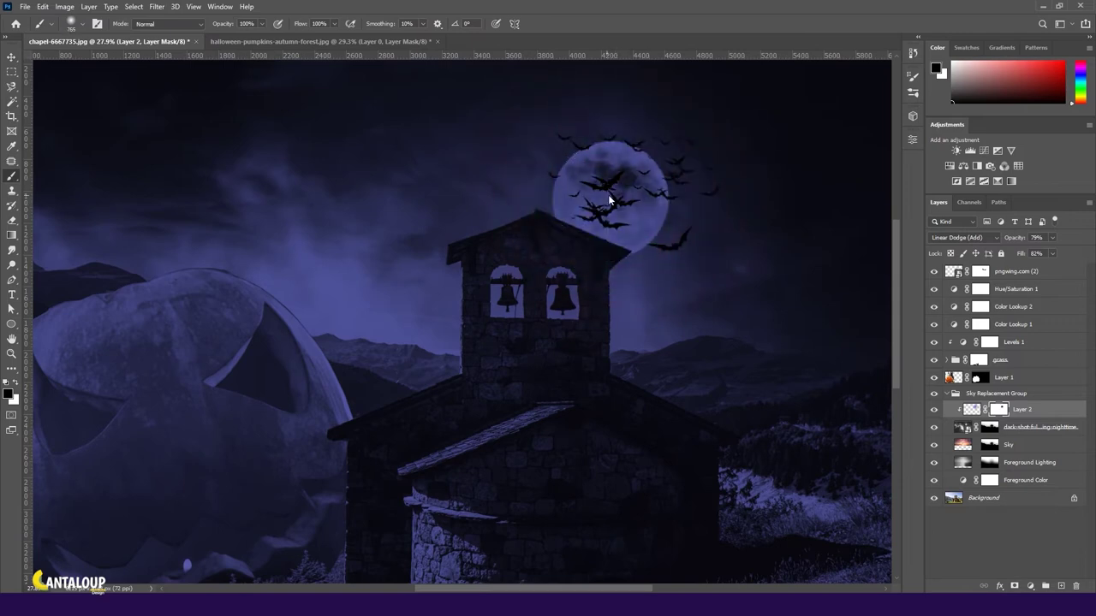
{"action": "key", "text": "ctrl+0"}
{"action": "key", "text": "v"}
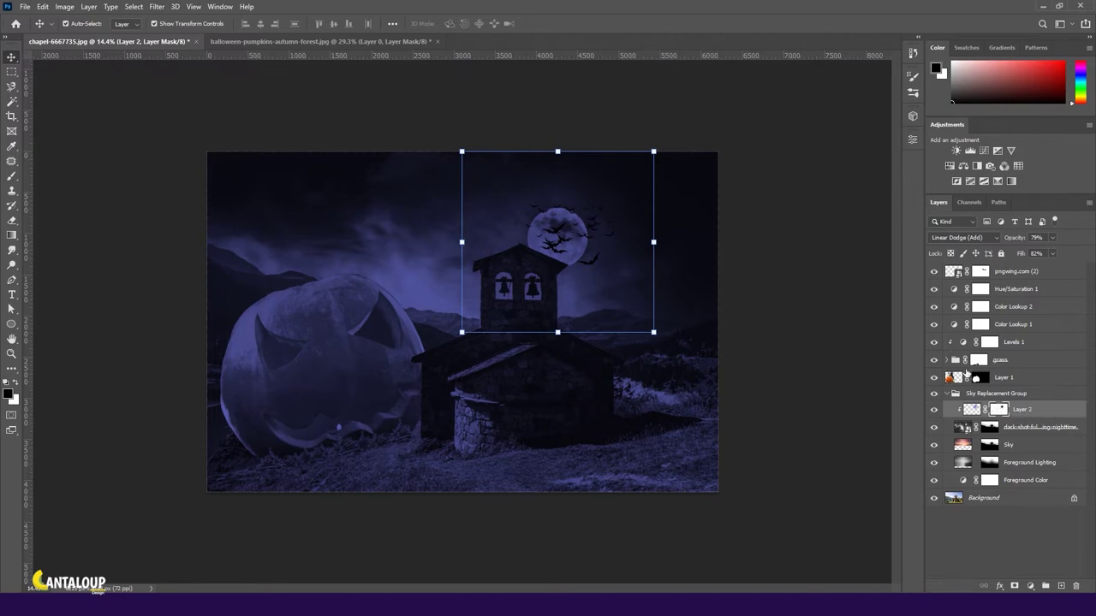
- Group Hue/Saturation 1 and both Color Lookup layers into a group named 'dark filter'
{"action": "left_click", "coordinate": [974, 379], "text": "ctrl"}
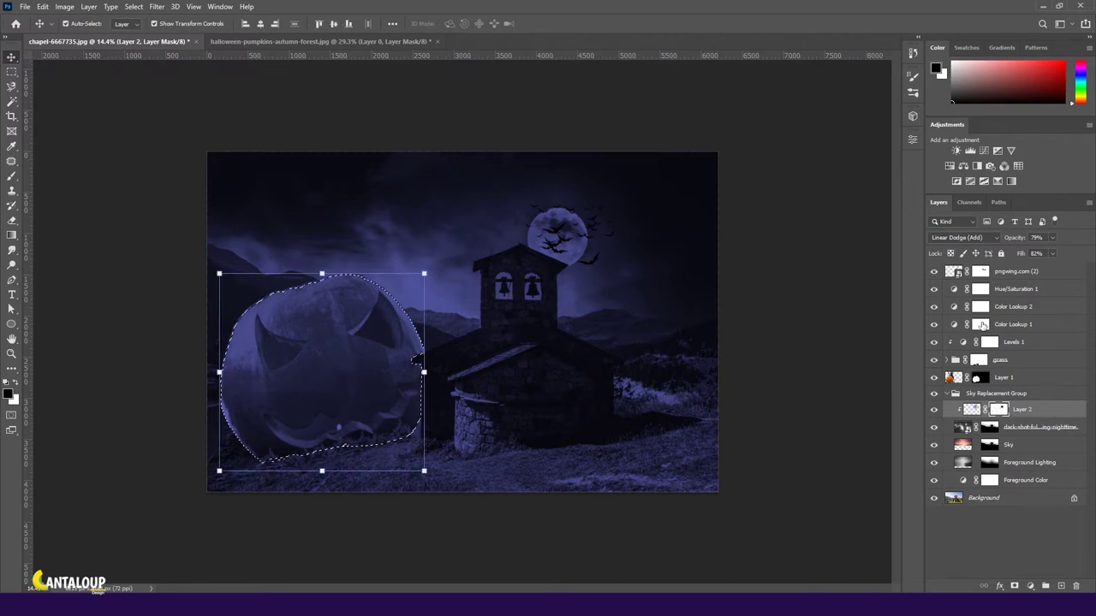
{"action": "left_click", "coordinate": [1016, 289]}
{"action": "left_click", "coordinate": [1013, 325], "text": "shift"}
{"action": "left_click", "coordinate": [1045, 586]}
{"action": "double_click", "coordinate": [976, 287]}
{"action": "type", "text": "dark filter"}
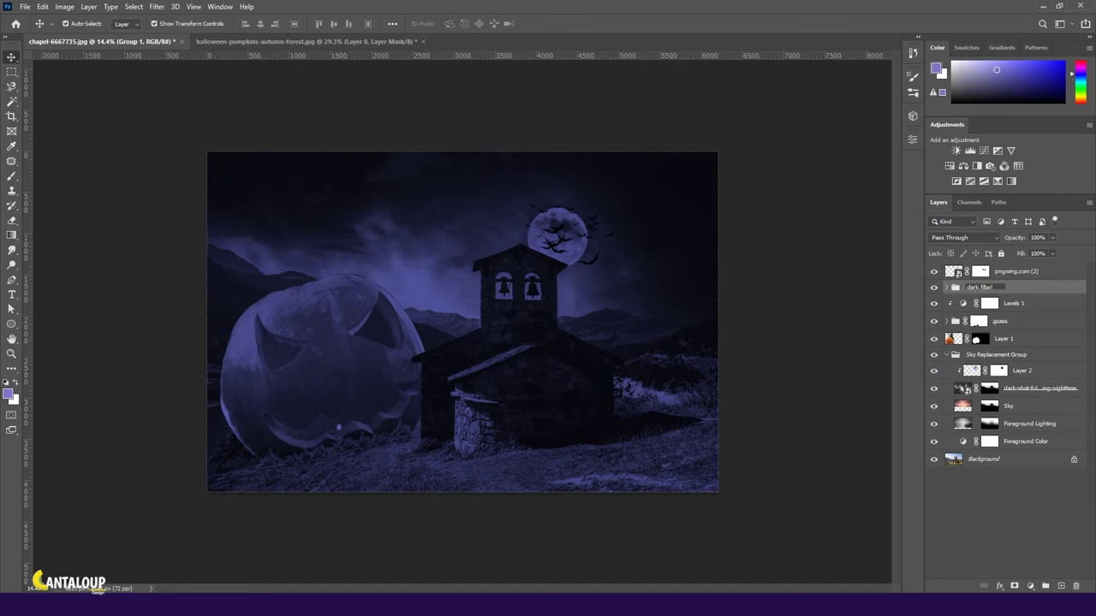
{"action": "key", "text": "Return"}
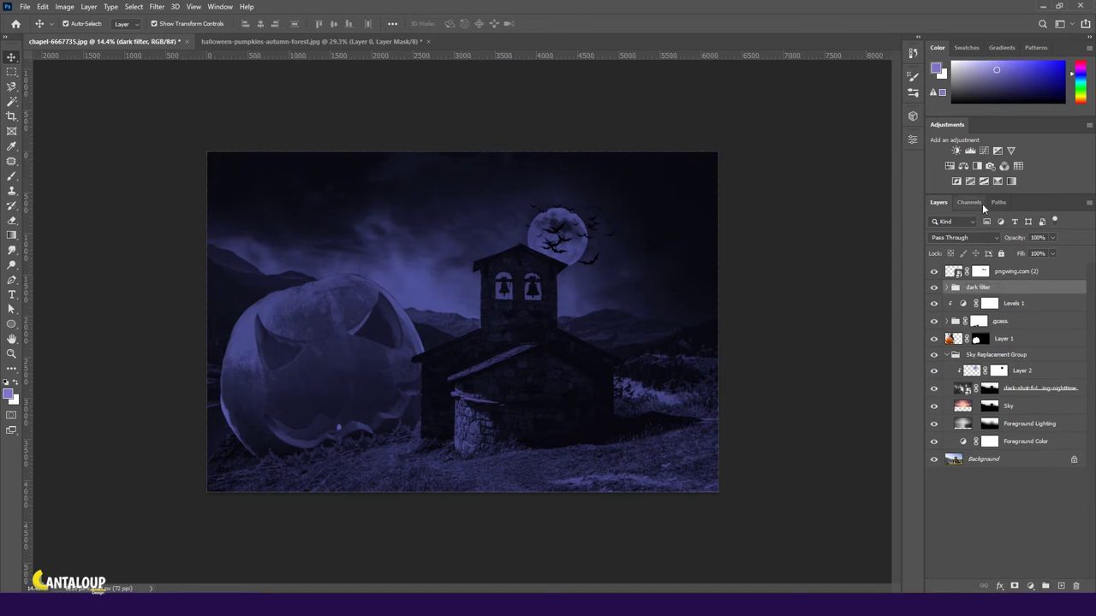
- Add a layer mask to the dark filter group from the pumpkin selection
{"action": "left_click", "coordinate": [1014, 586]}
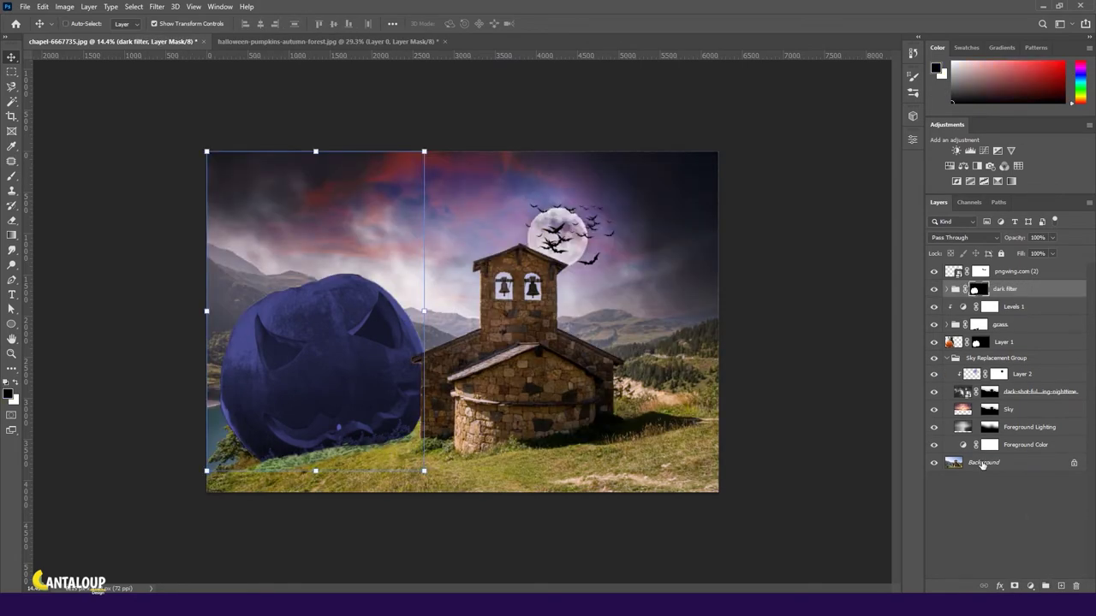
{"action": "key", "text": "ctrl+i"}
{"action": "key", "text": "ctrl+z"}
{"action": "key", "text": "ctrl+z"}
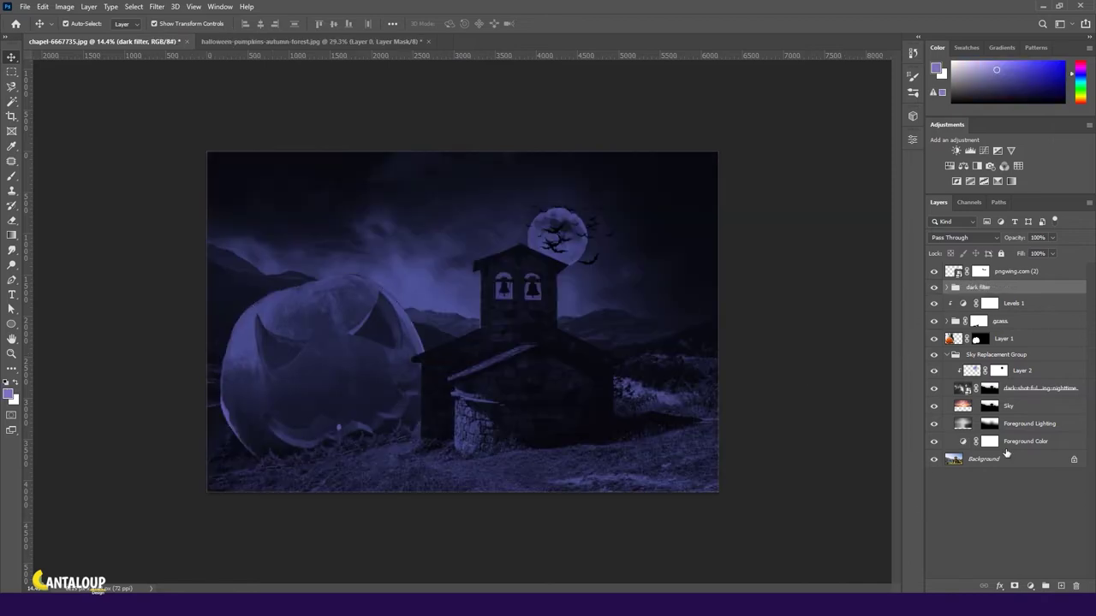
{"action": "key", "text": "ctrl+shift+z"}
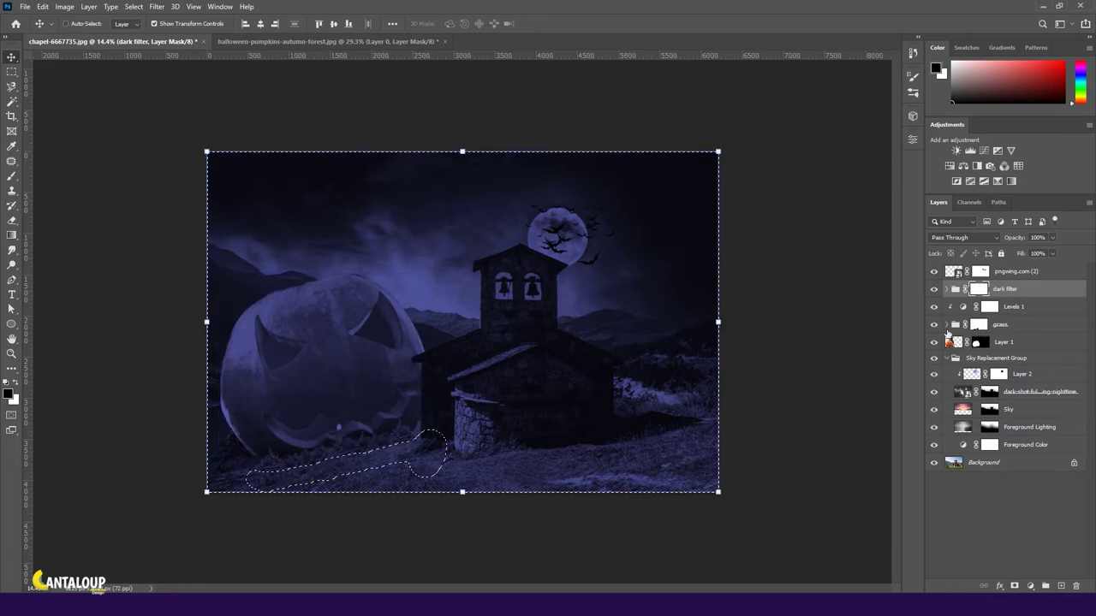
- Expand the gcass group and undo a stray brush stroke on the pumpkin
{"action": "left_click", "coordinate": [946, 324]}
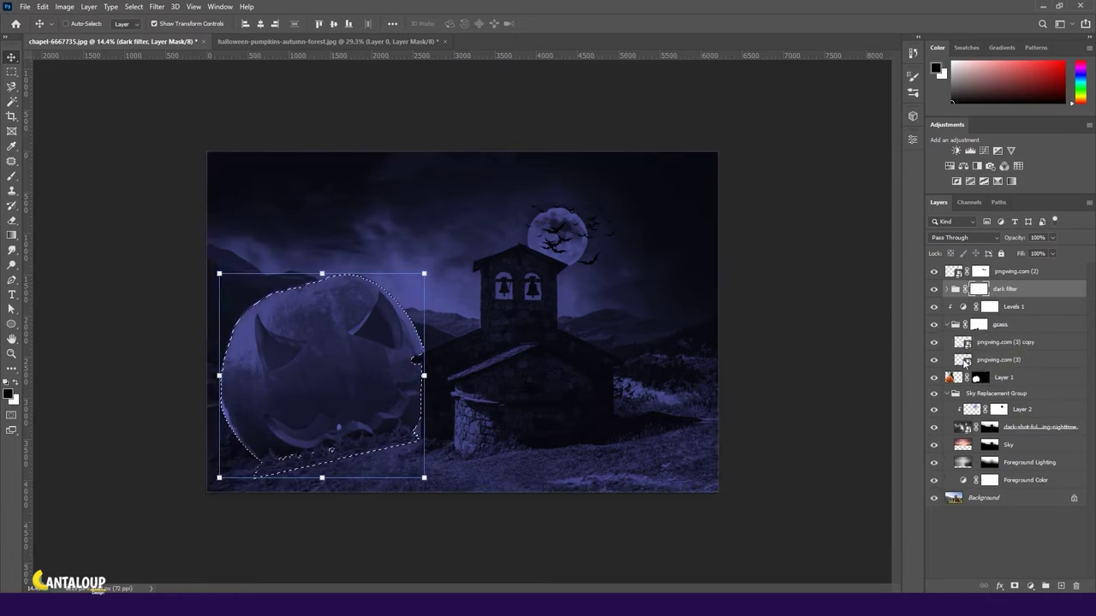
{"action": "key", "text": "b"}
{"action": "scroll", "coordinate": [342, 343], "scroll_direction": "up", "scroll_amount": 2}
{"action": "left_click_drag", "start_coordinate": [274, 317], "coordinate": [349, 303]}
{"action": "key", "text": "ctrl+z"}
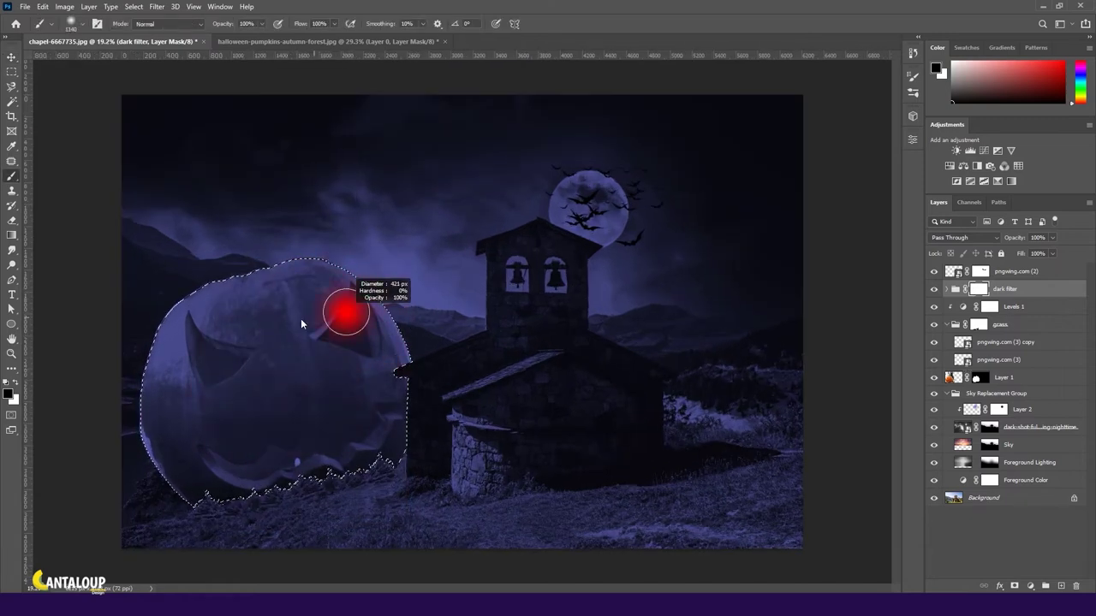
{"action": "scroll", "coordinate": [347, 299], "scroll_direction": "up", "scroll_amount": 2}
{"action": "scroll", "coordinate": [351, 274], "scroll_direction": "up", "scroll_amount": 2}
- Trace the pumpkin's right and left carved eyes with the Magnetic Lasso
{"action": "key", "text": "l"}
{"action": "left_click", "coordinate": [348, 251]}
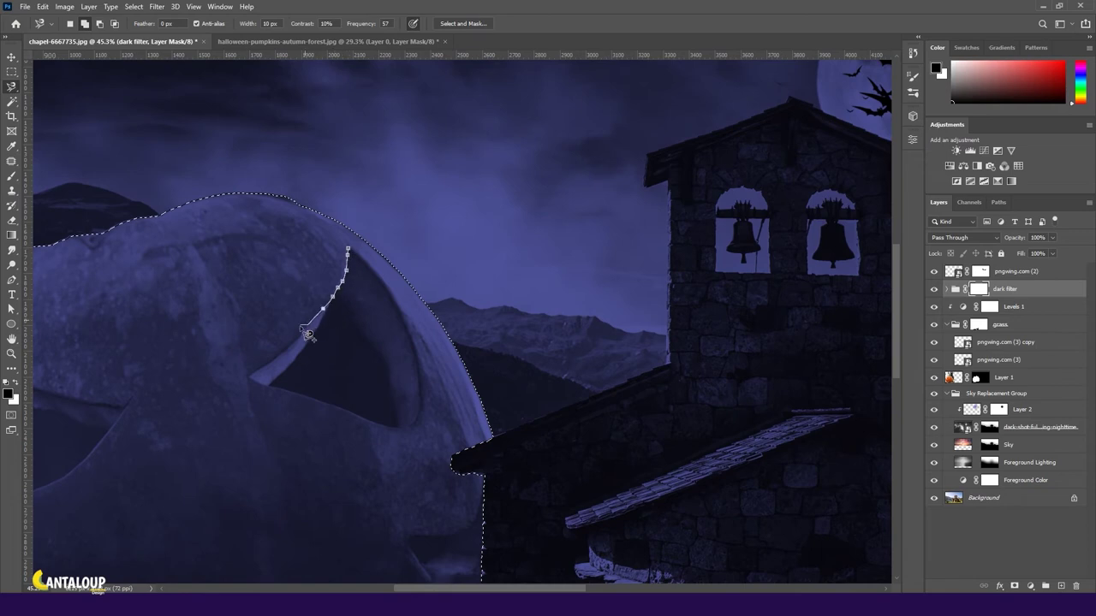
{"action": "left_click", "coordinate": [359, 259]}
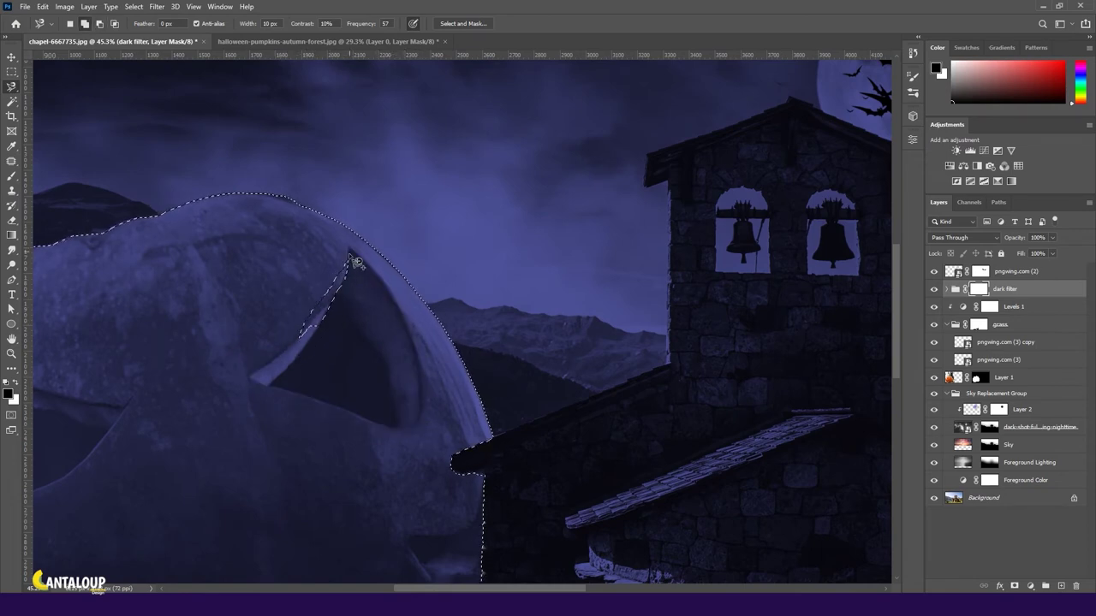
{"action": "left_click", "coordinate": [248, 377]}
{"action": "left_click", "coordinate": [360, 259]}
{"action": "left_click_drag", "start_coordinate": [359, 258], "coordinate": [658, 157]}
{"action": "left_click", "coordinate": [262, 216]}
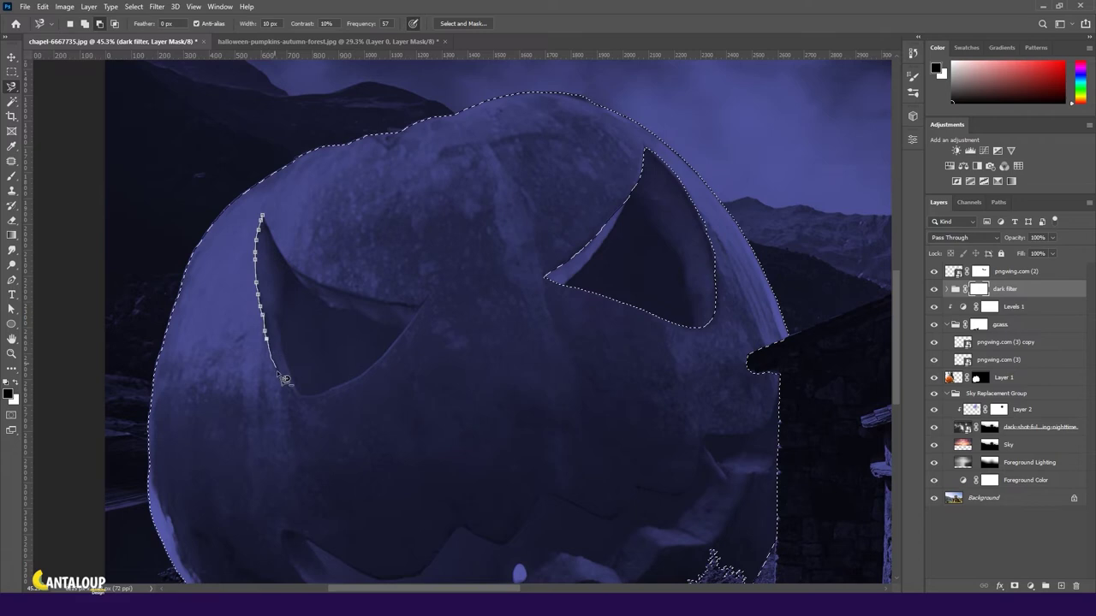
{"action": "left_click", "coordinate": [421, 304]}
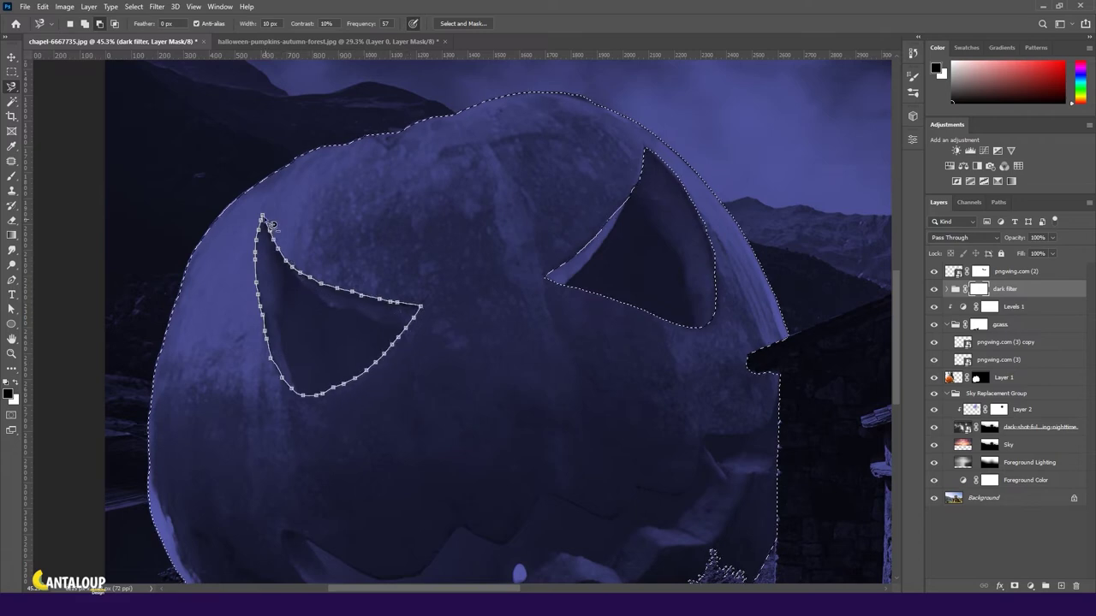
{"action": "left_click", "coordinate": [262, 215]}
- Add the jagged mouth outline to the selection
{"action": "left_click_drag", "start_coordinate": [450, 416], "coordinate": [393, 269]}
{"action": "left_click", "coordinate": [226, 379]}
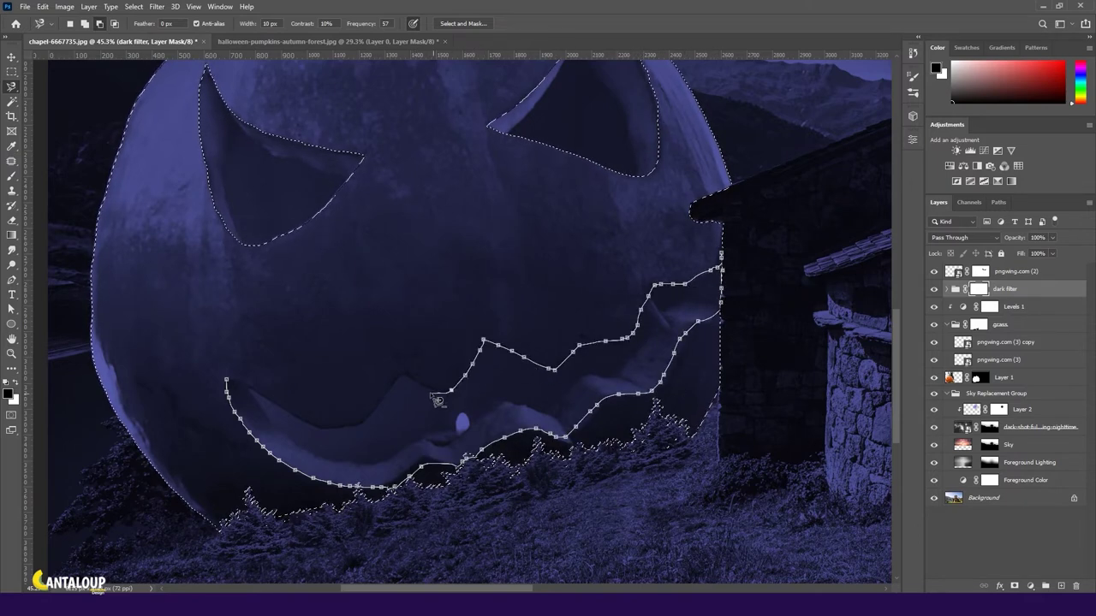
{"action": "left_click", "coordinate": [227, 380]}
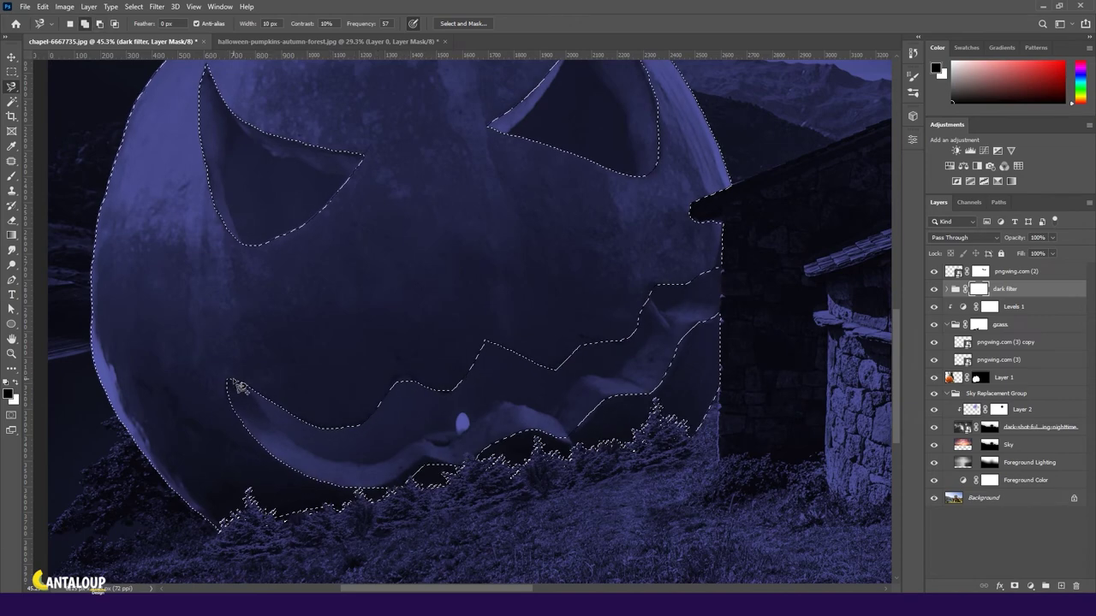
- Paint black on the dark filter mask inside both eyes to reveal their orange
{"action": "key", "text": "b"}
{"action": "left_click_drag", "start_coordinate": [193, 181], "coordinate": [171, 158]}
{"action": "key", "text": "ctrl+z"}
{"action": "left_click", "coordinate": [251, 186]}
{"action": "scroll", "coordinate": [252, 185], "scroll_direction": "down", "scroll_amount": 1}
{"action": "mouse_move", "coordinate": [214, 124]}
{"action": "left_mouse_down"}
{"action": "mouse_move", "coordinate": [248, 219]}
{"action": "mouse_move", "coordinate": [343, 192]}
{"action": "mouse_move", "coordinate": [257, 222]}
{"action": "left_mouse_up"}
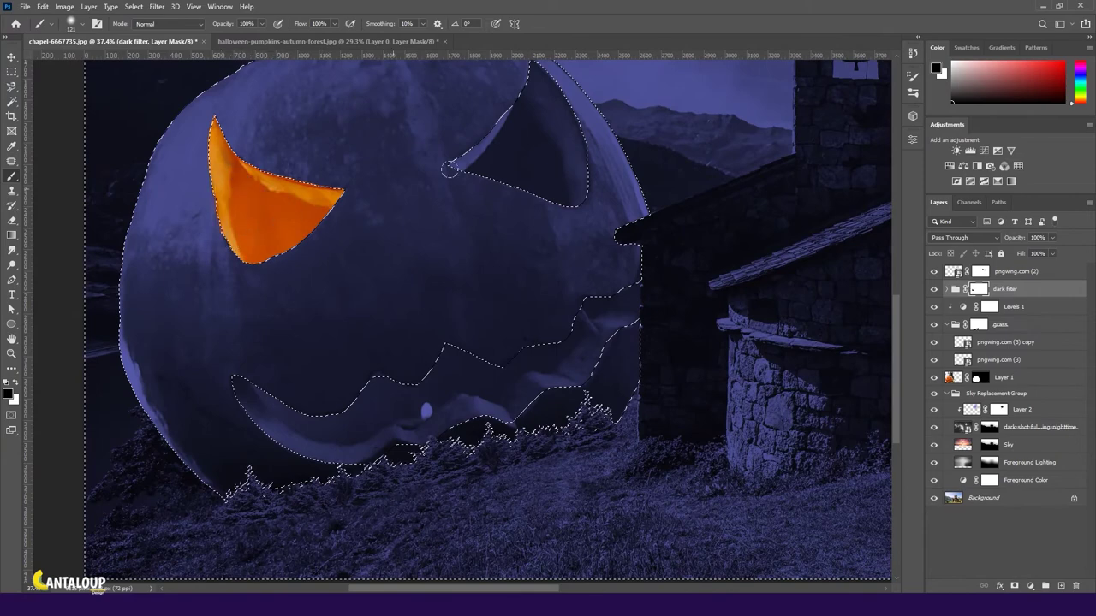
{"action": "scroll", "coordinate": [514, 214], "scroll_direction": "up", "scroll_amount": 2}
{"action": "mouse_move", "coordinate": [530, 163]}
{"action": "left_mouse_down"}
{"action": "mouse_move", "coordinate": [565, 270]}
{"action": "mouse_move", "coordinate": [514, 232]}
{"action": "left_mouse_up"}
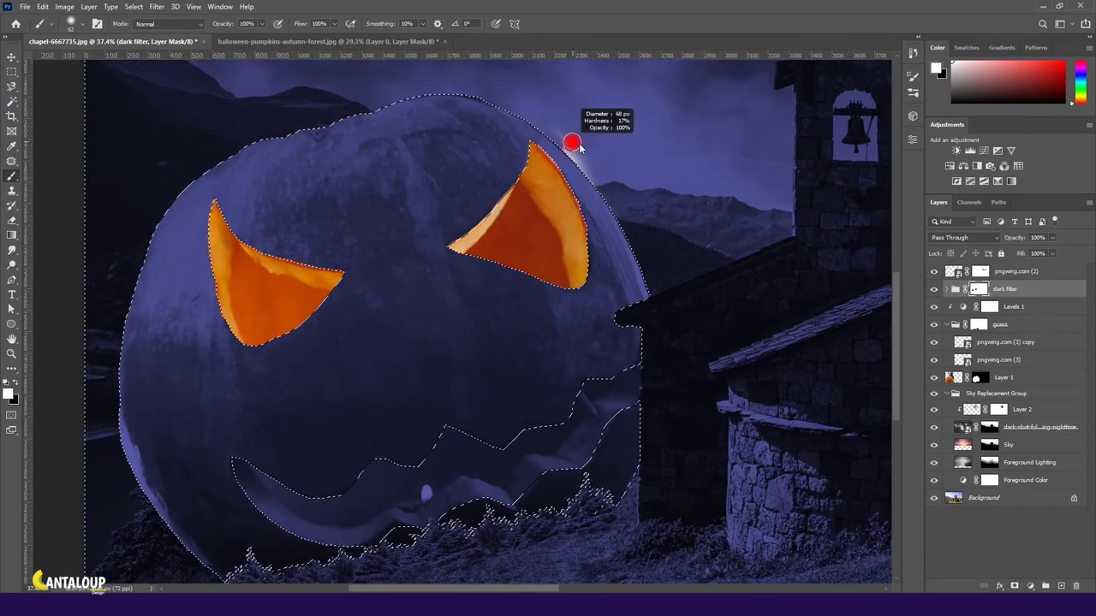
- Reveal orange across the mouth's left end, lower curve and upper ridge
{"action": "scroll", "coordinate": [626, 224], "scroll_direction": "down", "scroll_amount": 1}
{"action": "mouse_move", "coordinate": [291, 454]}
{"action": "left_mouse_down"}
{"action": "mouse_move", "coordinate": [338, 464]}
{"action": "mouse_move", "coordinate": [239, 415]}
{"action": "left_mouse_up"}
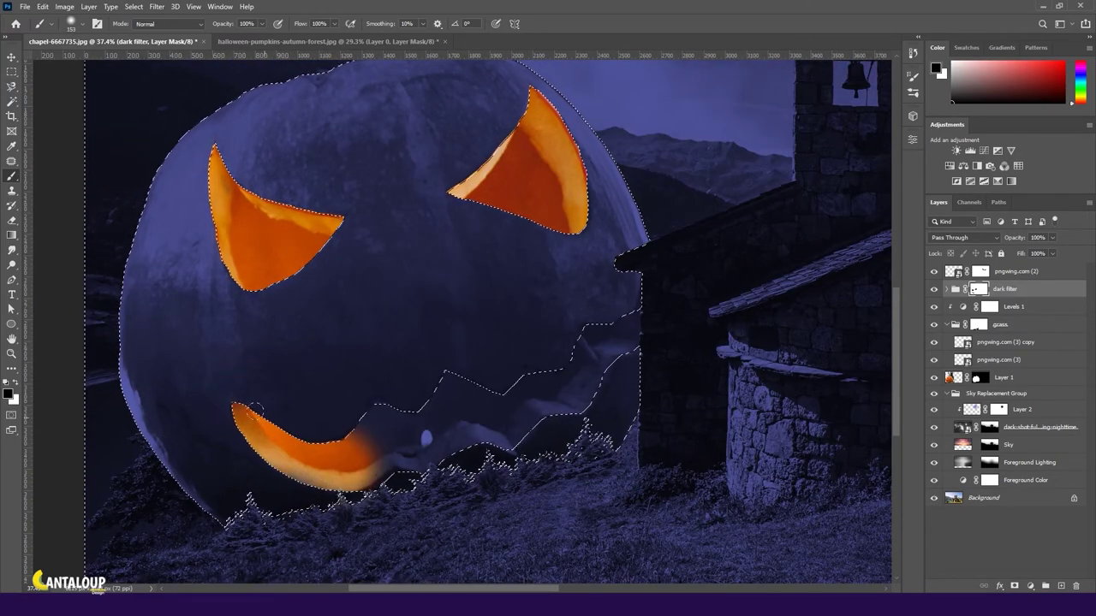
{"action": "key", "text": "ctrl+z"}
{"action": "scroll", "coordinate": [291, 451], "scroll_direction": "up", "scroll_amount": 2}
{"action": "left_click_drag", "start_coordinate": [184, 347], "coordinate": [214, 411]}
{"action": "left_click_drag", "start_coordinate": [189, 376], "coordinate": [376, 504]}
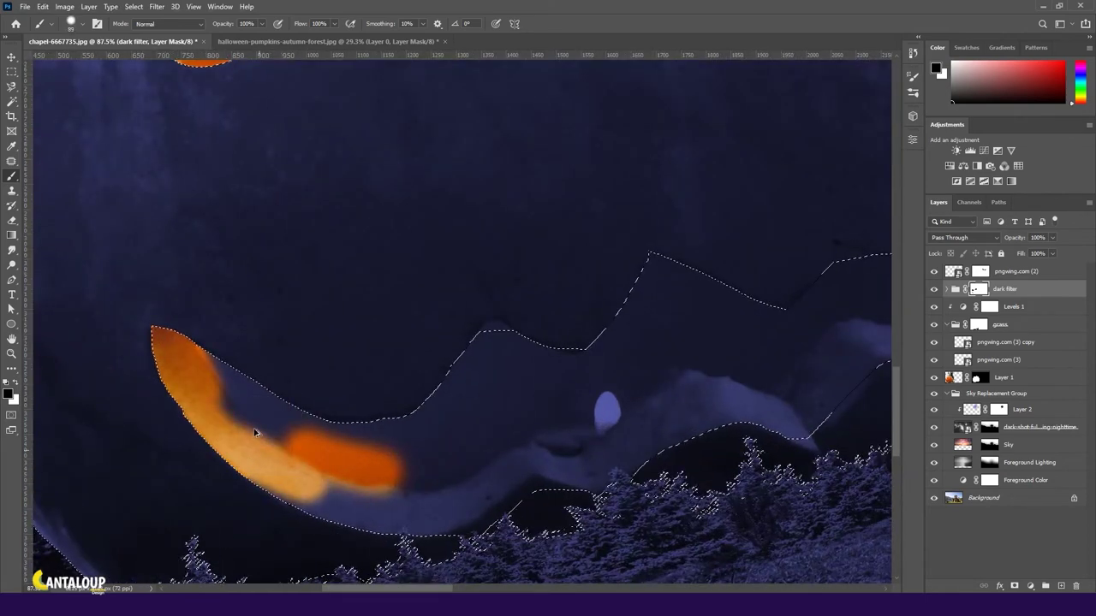
{"action": "scroll", "coordinate": [385, 497], "scroll_direction": "up", "scroll_amount": 5}
{"action": "mouse_move", "coordinate": [326, 478]}
{"action": "left_mouse_down"}
{"action": "mouse_move", "coordinate": [368, 491]}
{"action": "mouse_move", "coordinate": [542, 497]}
{"action": "left_mouse_up"}
{"action": "key", "text": "ctrl+z"}
{"action": "mouse_move", "coordinate": [721, 318]}
{"action": "left_mouse_down"}
{"action": "mouse_move", "coordinate": [600, 430]}
{"action": "mouse_move", "coordinate": [367, 499]}
{"action": "left_mouse_up"}
{"action": "scroll", "coordinate": [257, 471], "scroll_direction": "down", "scroll_amount": 2}
{"action": "mouse_move", "coordinate": [799, 251]}
{"action": "left_mouse_down"}
{"action": "mouse_move", "coordinate": [641, 367]}
{"action": "mouse_move", "coordinate": [457, 379]}
{"action": "left_mouse_up"}
{"action": "scroll", "coordinate": [278, 370], "scroll_direction": "down", "scroll_amount": 1}
{"action": "scroll", "coordinate": [278, 371], "scroll_direction": "right", "scroll_amount": 3}
{"action": "mouse_move", "coordinate": [826, 220]}
{"action": "left_mouse_down"}
{"action": "mouse_move", "coordinate": [709, 325]}
{"action": "mouse_move", "coordinate": [526, 342]}
{"action": "mouse_move", "coordinate": [419, 338]}
{"action": "left_mouse_up"}
- Reveal the rest of the mouth, using a smaller brush for its narrow right edge
{"action": "scroll", "coordinate": [484, 308], "scroll_direction": "down", "scroll_amount": 1}
{"action": "scroll", "coordinate": [484, 308], "scroll_direction": "right", "scroll_amount": 3}
{"action": "mouse_move", "coordinate": [819, 98]}
{"action": "left_mouse_down"}
{"action": "mouse_move", "coordinate": [710, 220]}
{"action": "mouse_move", "coordinate": [513, 318]}
{"action": "left_mouse_up"}
{"action": "scroll", "coordinate": [576, 232], "scroll_direction": "down", "scroll_amount": 3}
{"action": "scroll", "coordinate": [576, 232], "scroll_direction": "up", "scroll_amount": 2}
{"action": "scroll", "coordinate": [697, 97], "scroll_direction": "up", "scroll_amount": 1}
{"action": "left_click_drag", "start_coordinate": [697, 97], "coordinate": [708, 257]}
{"action": "scroll", "coordinate": [708, 256], "scroll_direction": "up", "scroll_amount": 1}
{"action": "key", "text": "bracketleft"}
{"action": "key", "text": "bracketleft"}
{"action": "left_click_drag", "start_coordinate": [728, 91], "coordinate": [720, 272]}
{"action": "scroll", "coordinate": [729, 287], "scroll_direction": "down", "scroll_amount": 5}
{"action": "mouse_move", "coordinate": [522, 350]}
{"action": "left_mouse_down"}
{"action": "mouse_move", "coordinate": [651, 274]}
{"action": "mouse_move", "coordinate": [591, 342]}
{"action": "mouse_move", "coordinate": [470, 340]}
{"action": "mouse_move", "coordinate": [351, 410]}
{"action": "mouse_move", "coordinate": [463, 381]}
{"action": "mouse_move", "coordinate": [420, 374]}
{"action": "left_mouse_up"}
{"action": "scroll", "coordinate": [400, 415], "scroll_direction": "up", "scroll_amount": 4}
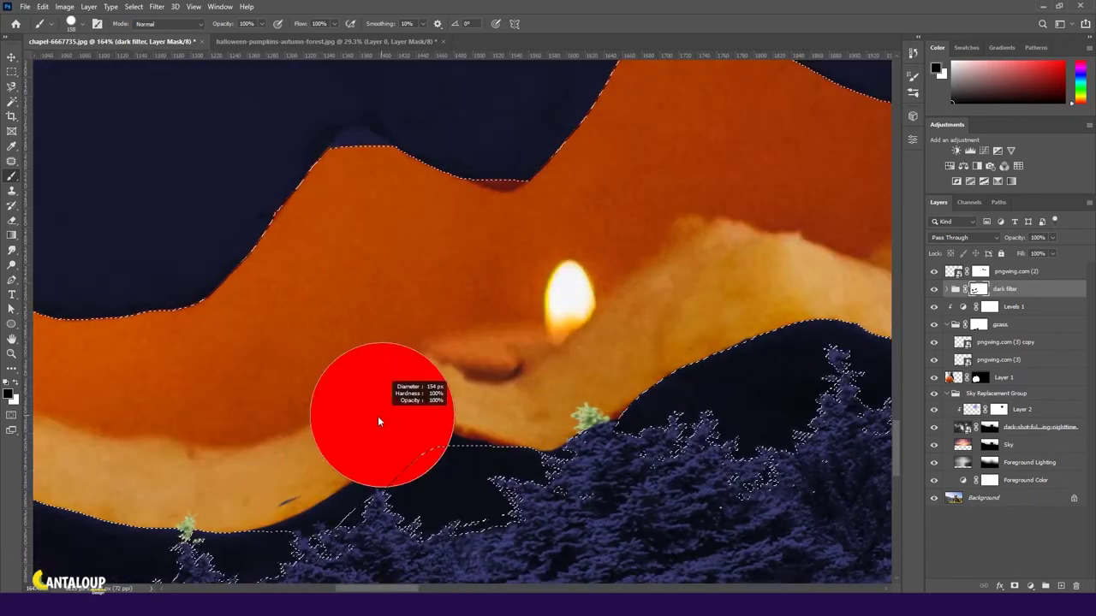
{"action": "scroll", "coordinate": [839, 445], "scroll_direction": "up", "scroll_amount": 3}
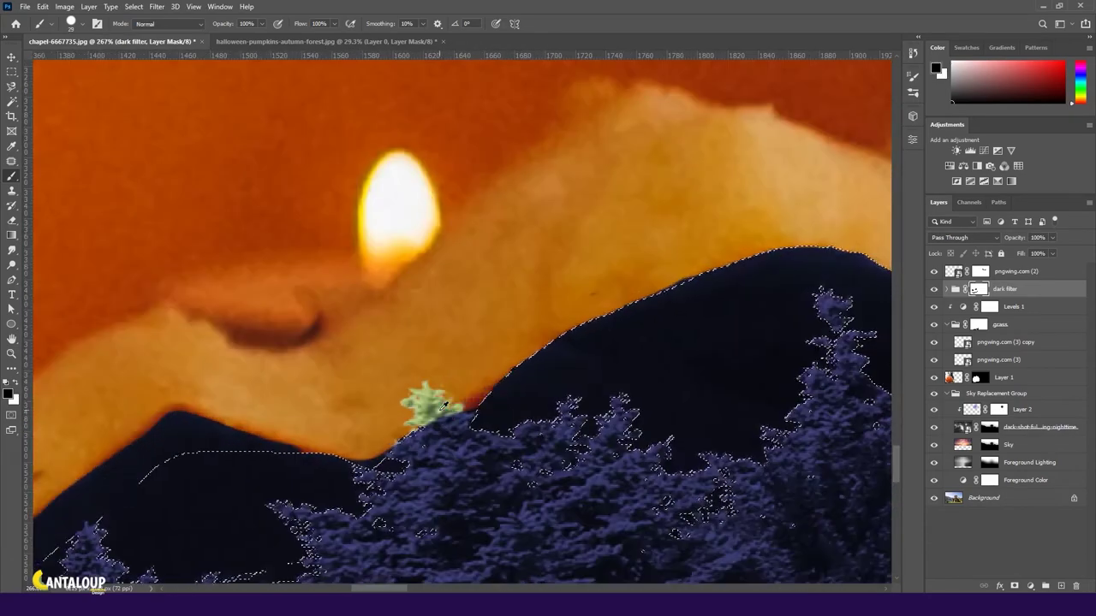
- Paint white to restore the dark filter over the small green tree in the mouth
{"action": "key", "text": "x"}
{"action": "left_click_drag", "start_coordinate": [420, 389], "coordinate": [454, 414]}
{"action": "scroll", "coordinate": [454, 413], "scroll_direction": "down", "scroll_amount": 6}
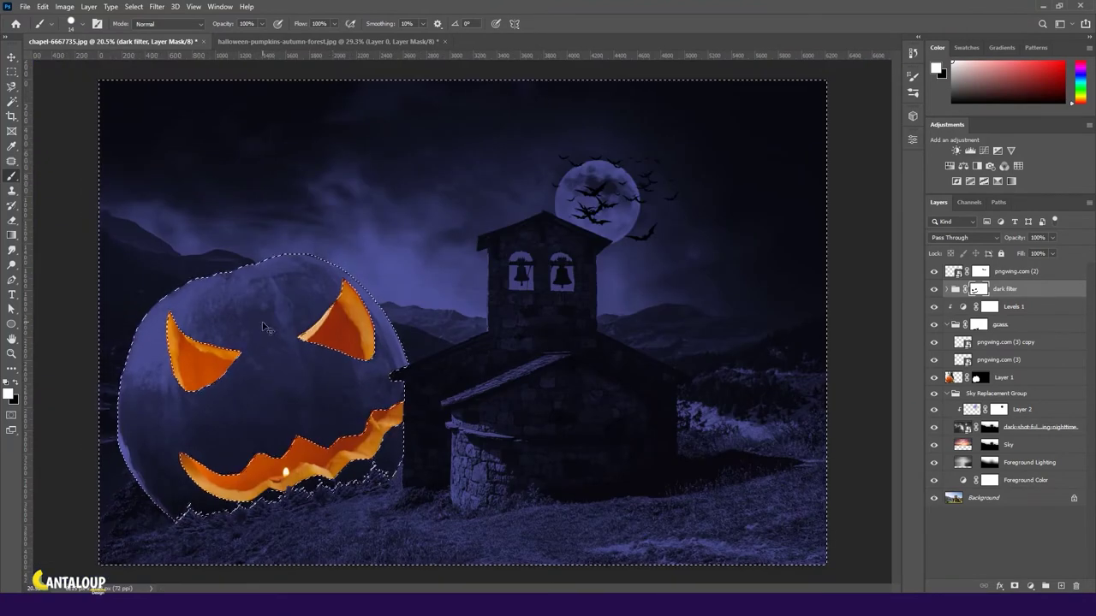
{"action": "key", "text": "v"}
{"action": "scroll", "coordinate": [467, 318], "scroll_direction": "down", "scroll_amount": 1}
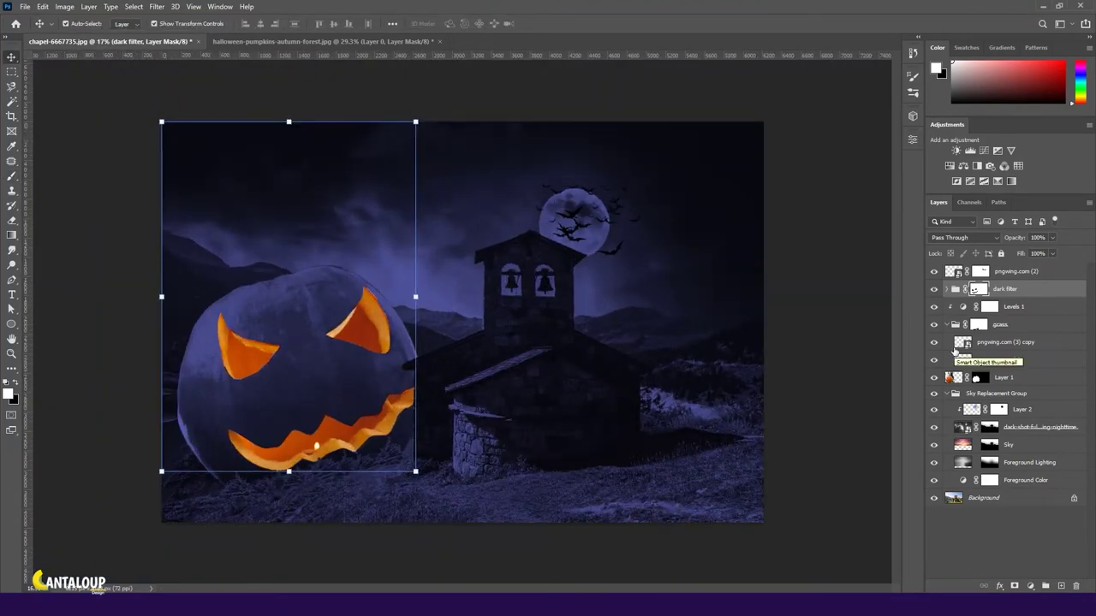
- Add an orange Color Fill layer in Color Dodge, limited to the pumpkin's eyes and mouth
{"action": "left_click", "coordinate": [980, 290], "text": "ctrl"}
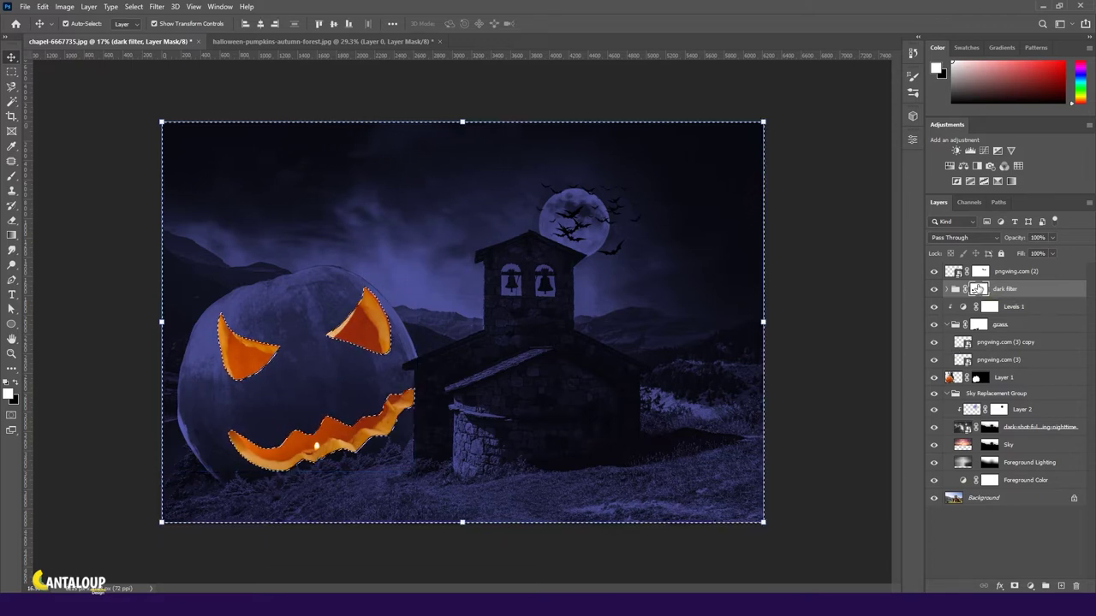
{"action": "left_click", "coordinate": [1029, 587]}
{"action": "left_click", "coordinate": [1029, 384]}
{"action": "left_click", "coordinate": [378, 318]}
{"action": "left_click", "coordinate": [981, 150]}
{"action": "key", "text": "ctrl+i"}
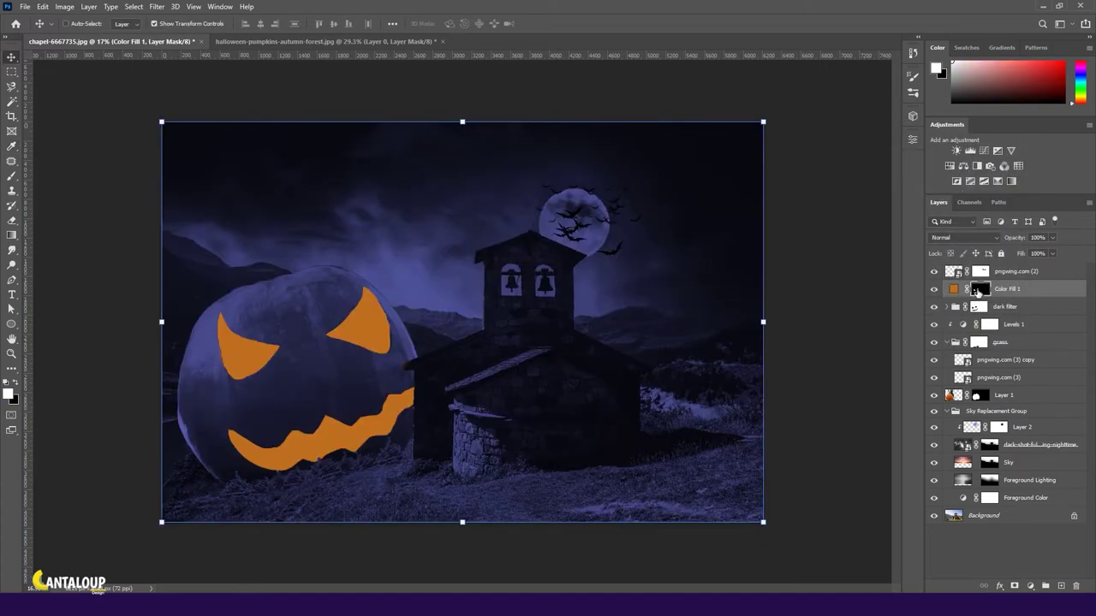
{"action": "left_click", "coordinate": [961, 238]}
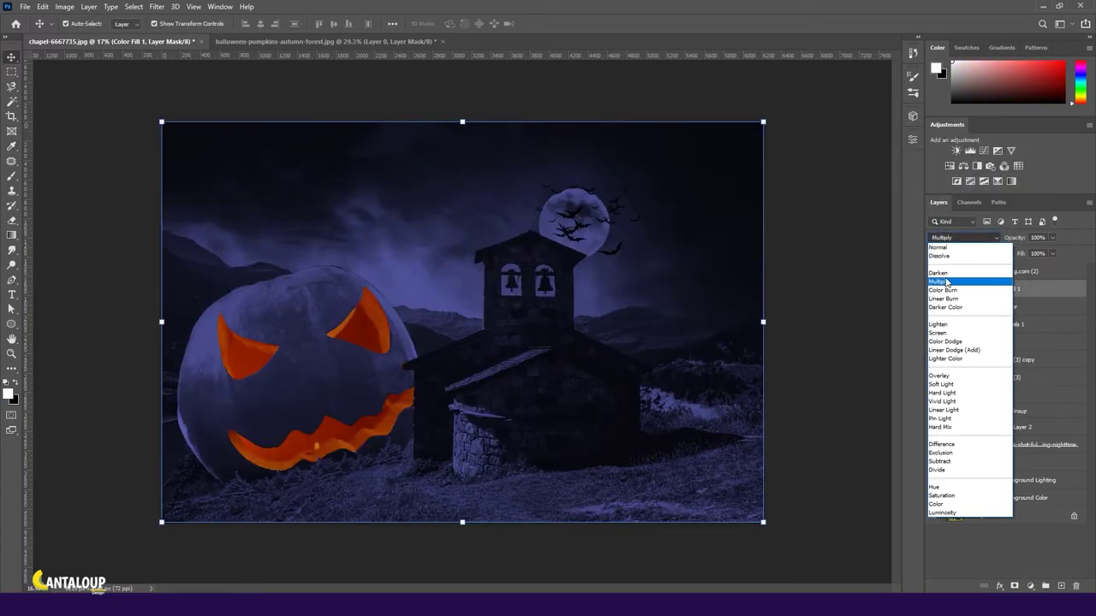
{"action": "left_click", "coordinate": [944, 342]}
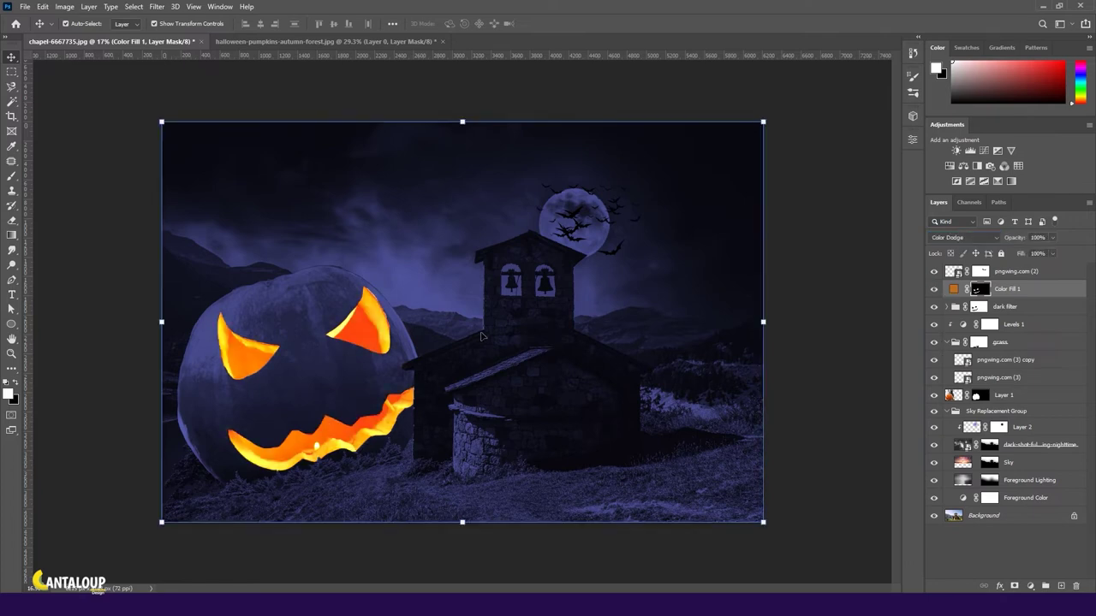
- Deselect the face and load the pngwing.com (3) copy outline as a selection
{"action": "left_click", "coordinate": [982, 309]}
{"action": "left_click", "coordinate": [979, 306], "text": "ctrl"}
{"action": "left_click", "coordinate": [969, 202]}
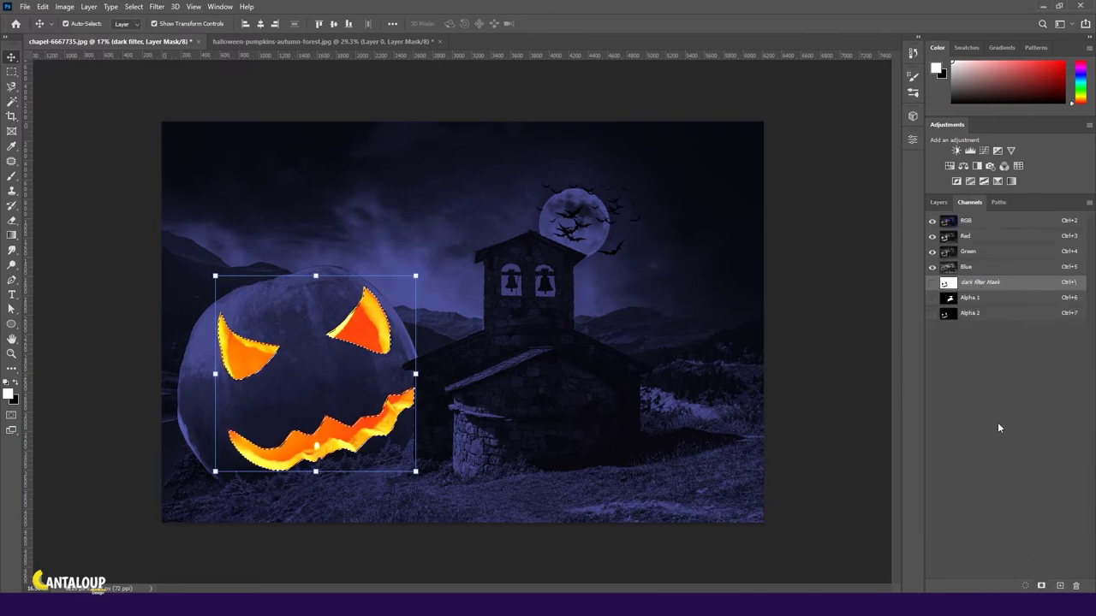
{"action": "key", "text": "F7"}
{"action": "key", "text": "ctrl+d"}
{"action": "left_click", "coordinate": [964, 360], "text": "ctrl"}
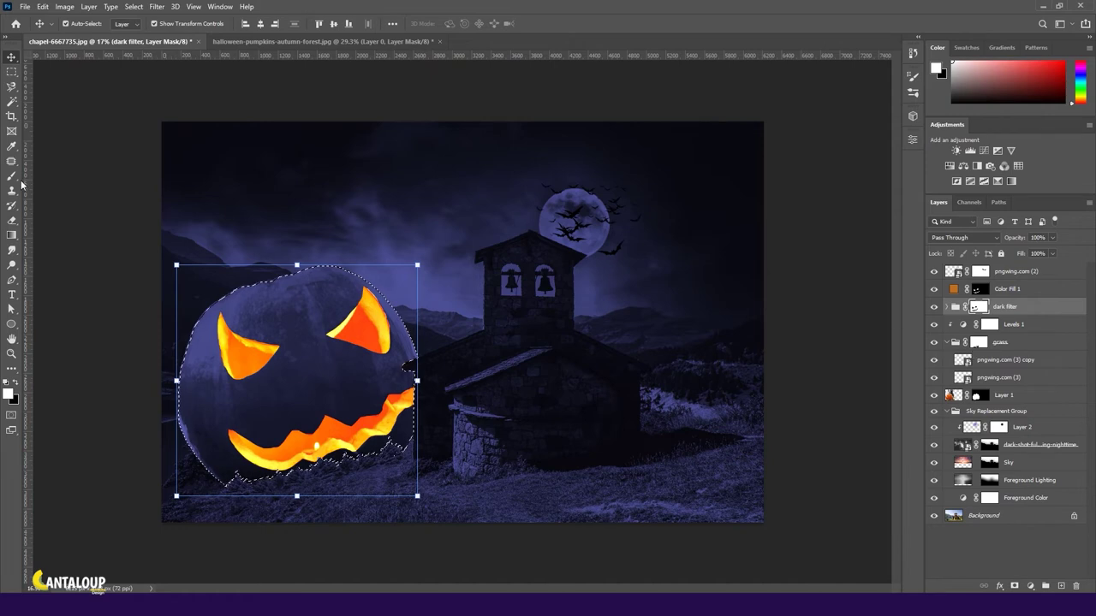
- Paint black on the dark filter mask over the pumpkin to restore its orange, then deselect
{"action": "key", "text": "b"}
{"action": "scroll", "coordinate": [315, 334], "scroll_direction": "up", "scroll_amount": 3}
{"action": "scroll", "coordinate": [308, 335], "scroll_direction": "down", "scroll_amount": 2}
{"action": "key", "text": "x"}
{"action": "mouse_move", "coordinate": [284, 310]}
{"action": "left_mouse_down"}
{"action": "mouse_move", "coordinate": [376, 360]}
{"action": "mouse_move", "coordinate": [503, 386]}
{"action": "mouse_move", "coordinate": [197, 394]}
{"action": "mouse_move", "coordinate": [172, 177]}
{"action": "left_mouse_up"}
{"action": "left_click_drag", "start_coordinate": [257, 291], "coordinate": [197, 411]}
{"action": "left_click_drag", "start_coordinate": [171, 445], "coordinate": [206, 308]}
{"action": "left_click_drag", "start_coordinate": [342, 462], "coordinate": [188, 403]}
{"action": "left_click_drag", "start_coordinate": [299, 488], "coordinate": [202, 500]}
{"action": "scroll", "coordinate": [472, 323], "scroll_direction": "down", "scroll_amount": 2}
{"action": "scroll", "coordinate": [474, 323], "scroll_direction": "up", "scroll_amount": 1}
{"action": "key", "text": "ctrl+d"}
- Duplicate Color Fill 1 and Gaussian-blur the copy at about 27.7 px
{"action": "left_click", "coordinate": [988, 291]}
{"action": "key", "text": "ctrl+j"}
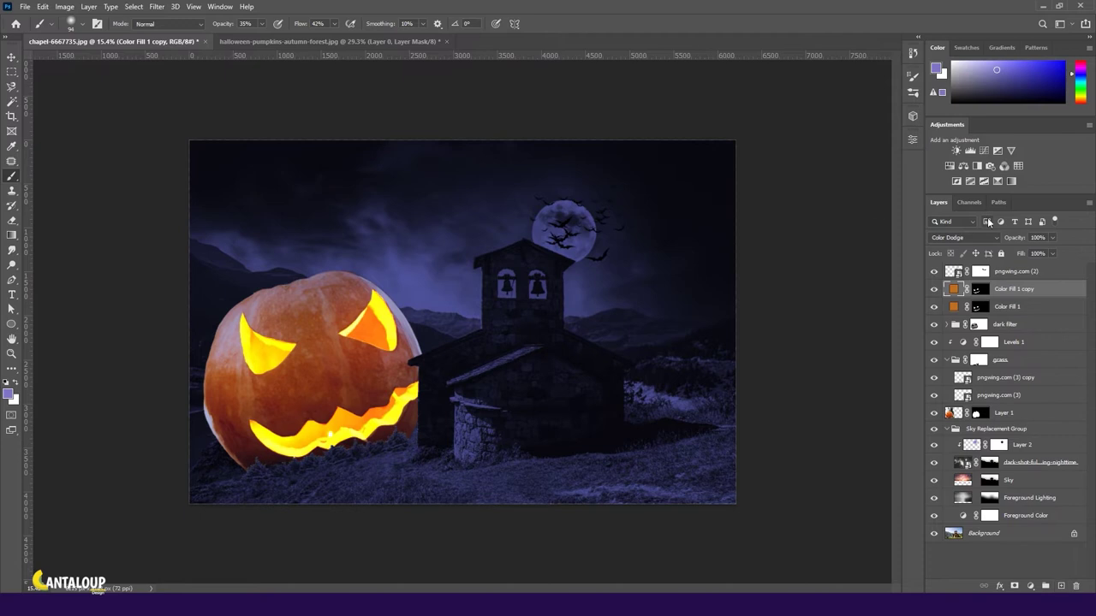
{"action": "left_click", "coordinate": [157, 6]}
{"action": "left_click", "coordinate": [324, 196]}
{"action": "left_click_drag", "start_coordinate": [324, 200], "coordinate": [570, 179]}
{"action": "mouse_move", "coordinate": [556, 357]}
{"action": "left_mouse_down"}
{"action": "mouse_move", "coordinate": [537, 356]}
{"action": "mouse_move", "coordinate": [587, 362]}
{"action": "mouse_move", "coordinate": [569, 358]}
{"action": "left_mouse_up"}
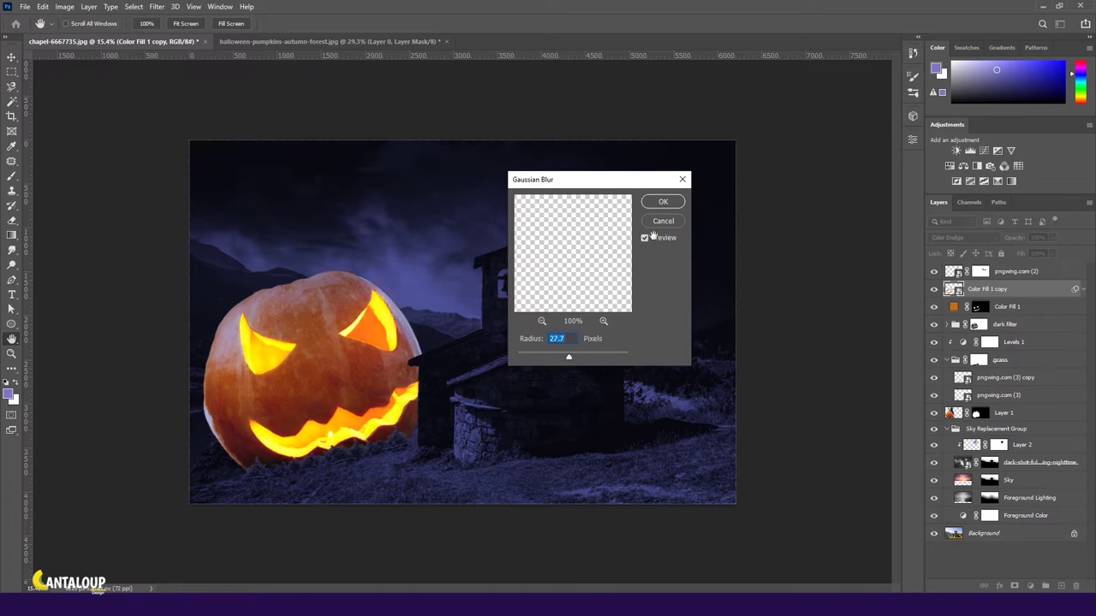
- Apply the blur, then duplicate the glow and blur the new copy at 153.2 px
{"action": "left_click", "coordinate": [662, 202]}
{"action": "key", "text": "ctrl+j"}
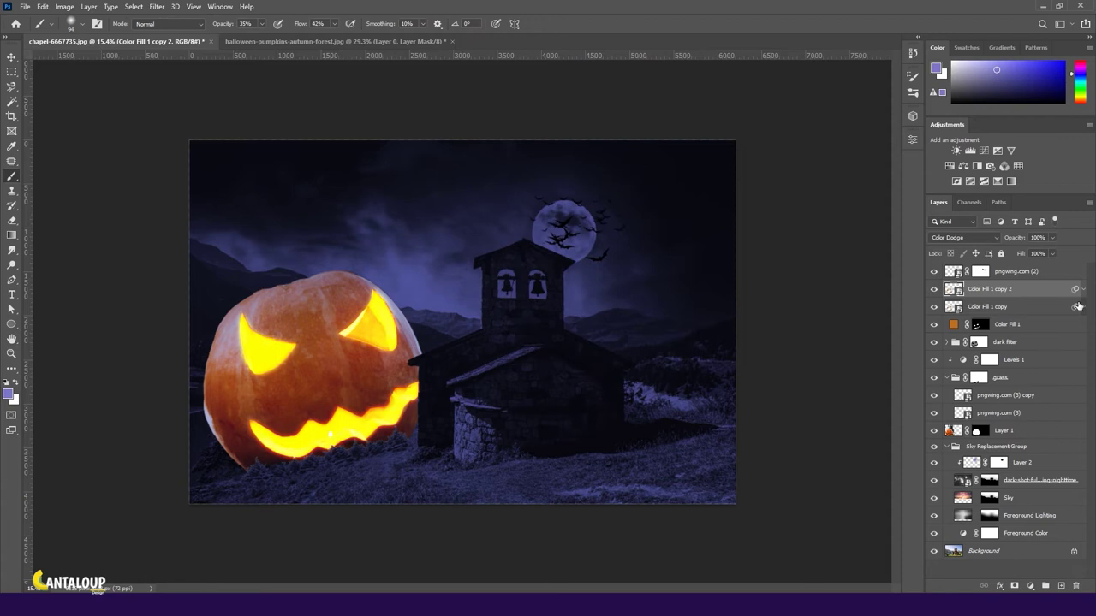
{"action": "key", "text": "ctrl+alt+f"}
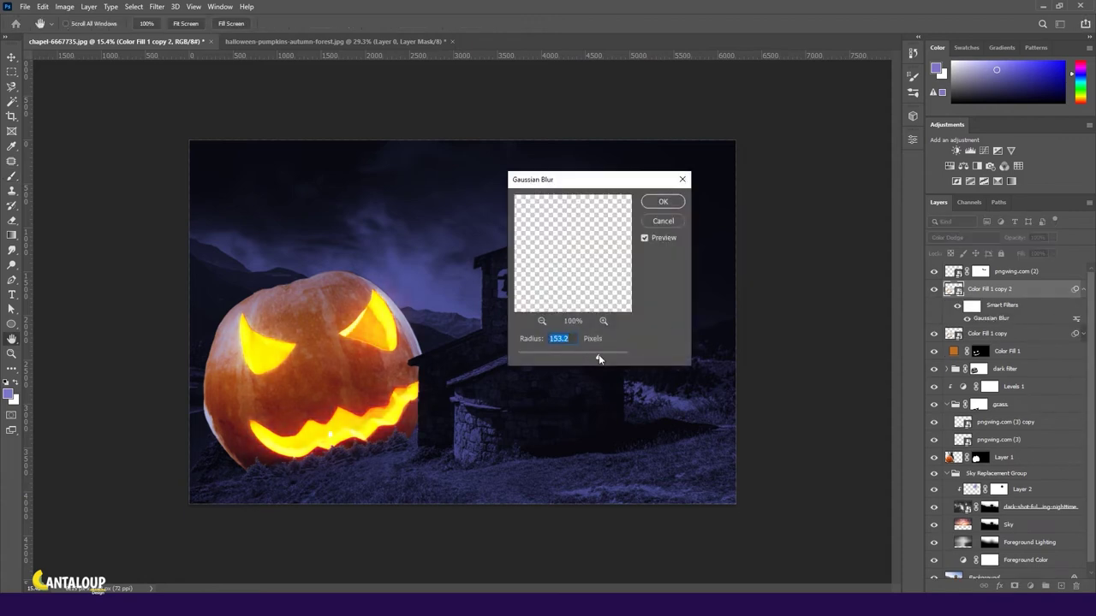
{"action": "key", "text": "Return"}
- Group the three Color Fill layers into Group 1
{"action": "key", "text": "b"}
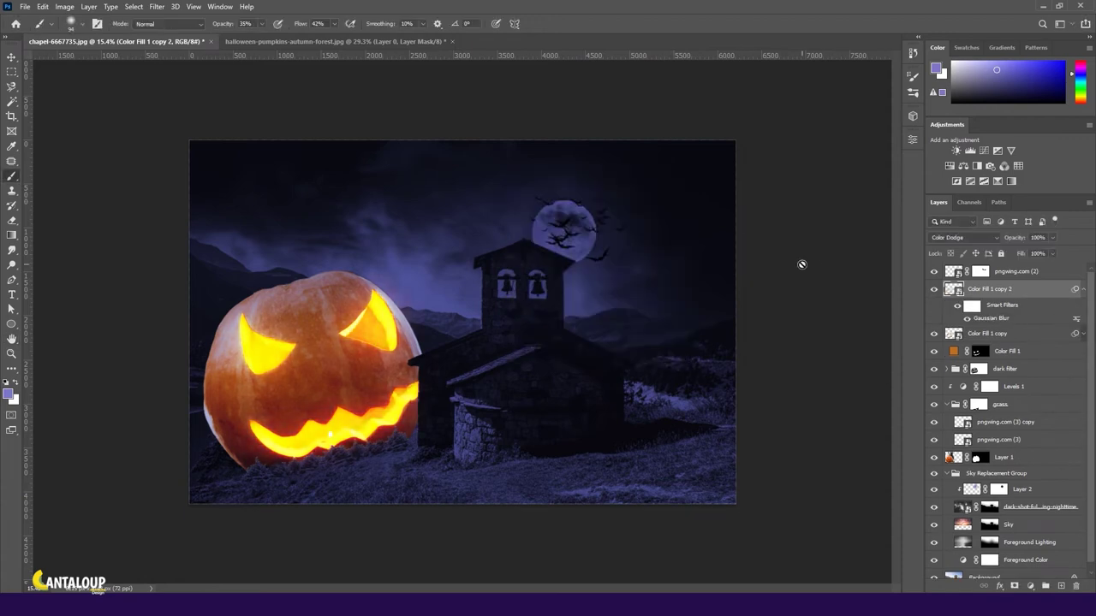
{"action": "left_click", "coordinate": [1082, 291]}
{"action": "left_click", "coordinate": [1013, 328], "text": "shift"}
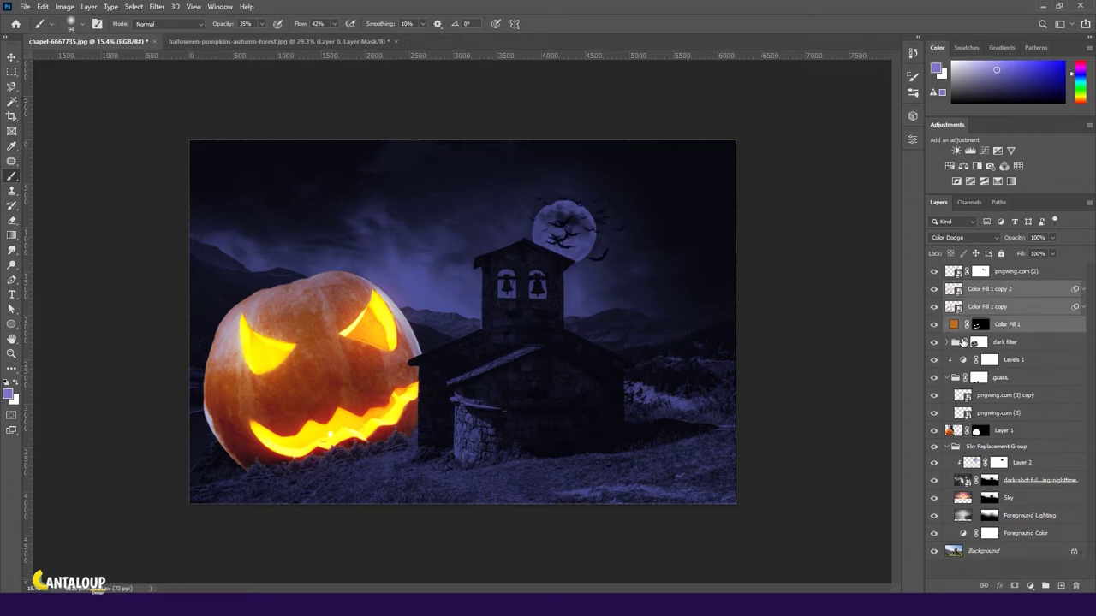
{"action": "left_click", "coordinate": [1045, 587]}
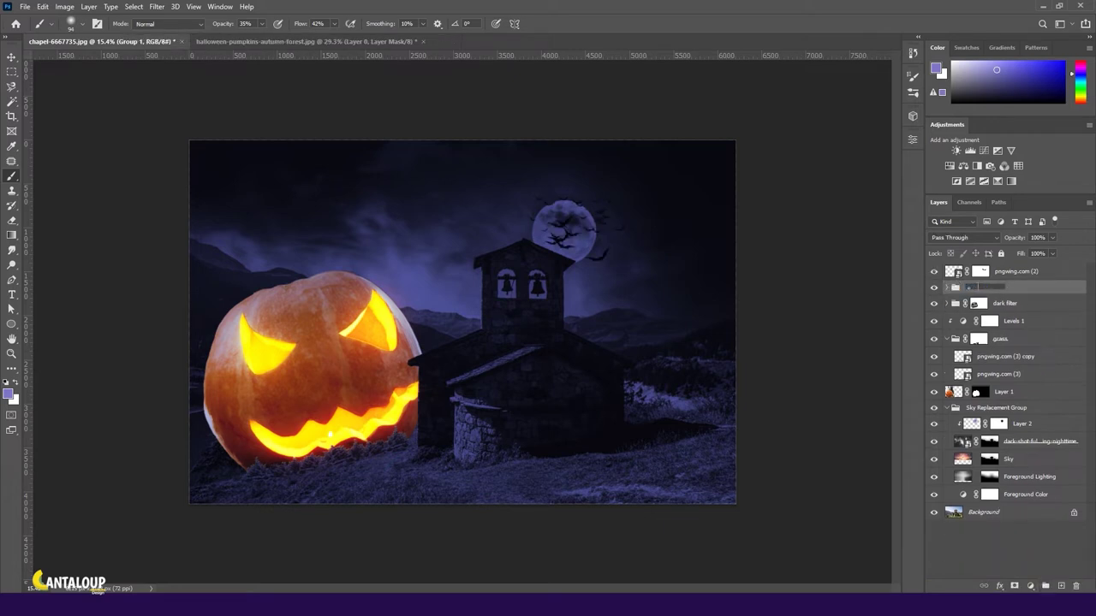
- Rename the group to 'light glow' and give it a layer mask
{"action": "key", "text": "Return"}
{"action": "type", "text": "ow"}
{"action": "key", "text": "Return"}
{"action": "left_click", "coordinate": [1015, 585]}
- Set white as the painting colour and target the dark filter layer's mask
{"action": "scroll", "coordinate": [360, 411], "scroll_direction": "up", "scroll_amount": 5}
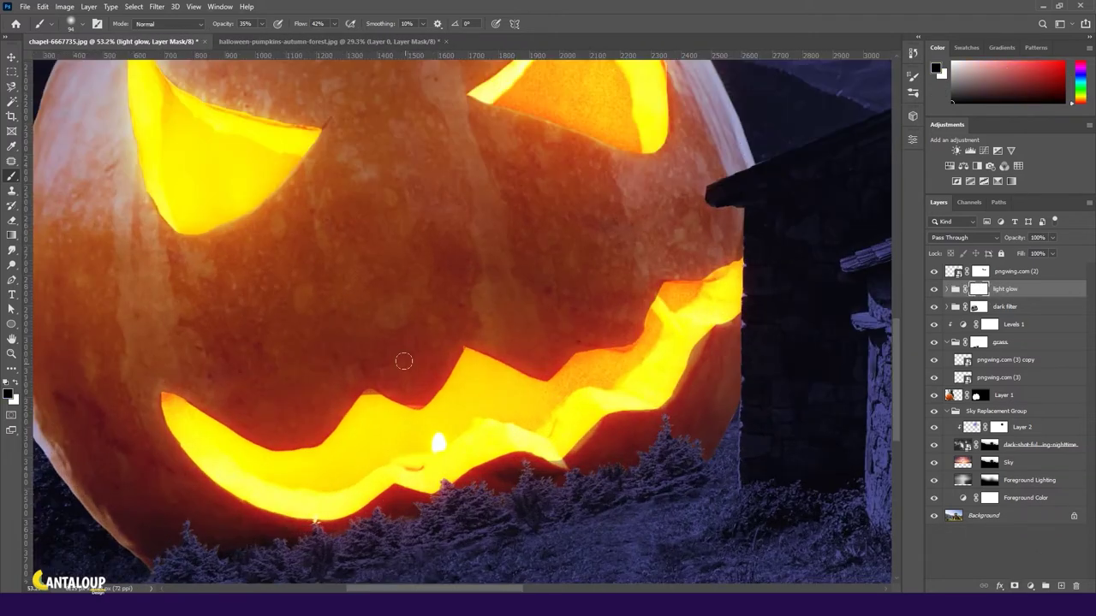
{"action": "scroll", "coordinate": [403, 362], "scroll_direction": "up", "scroll_amount": 4}
{"action": "scroll", "coordinate": [676, 353], "scroll_direction": "up", "scroll_amount": 1}
{"action": "key", "text": "x"}
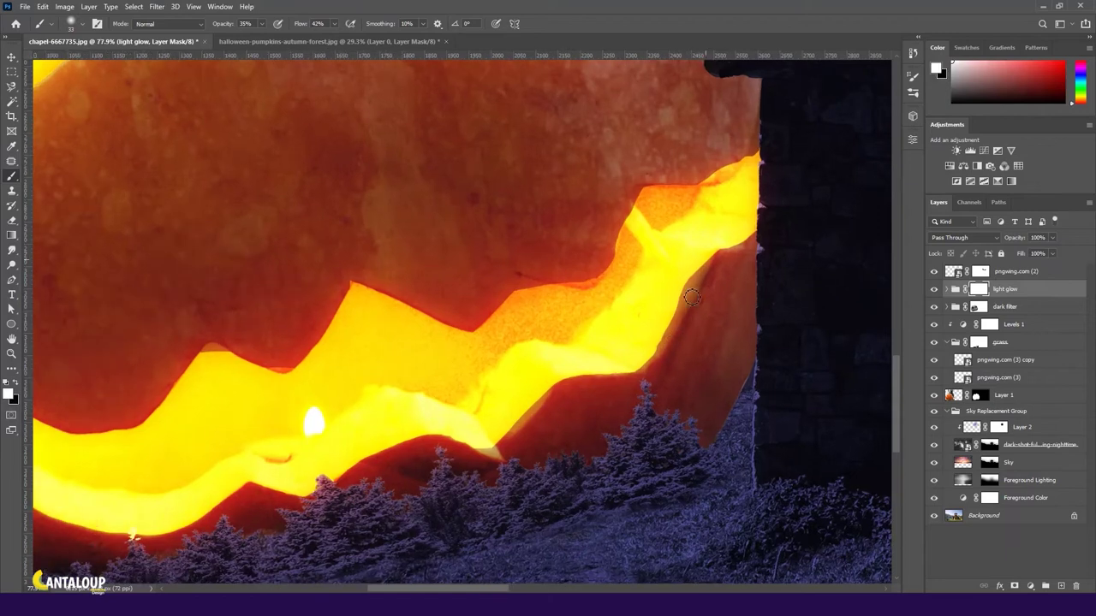
{"action": "scroll", "coordinate": [354, 351], "scroll_direction": "down", "scroll_amount": 5}
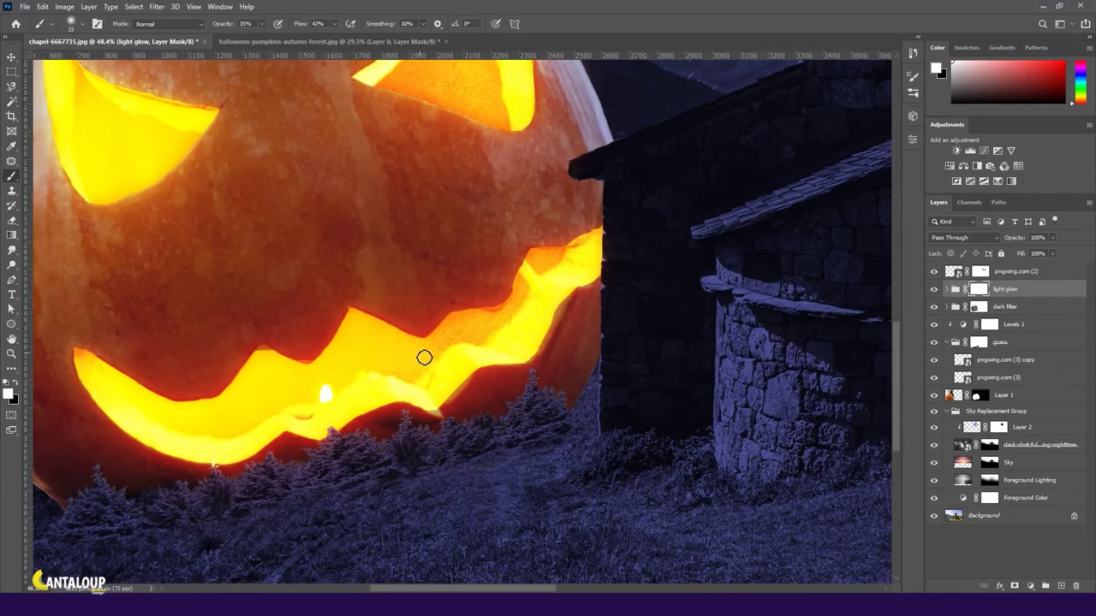
{"action": "scroll", "coordinate": [425, 357], "scroll_direction": "down", "scroll_amount": 2}
{"action": "scroll", "coordinate": [416, 362], "scroll_direction": "down", "scroll_amount": 8}
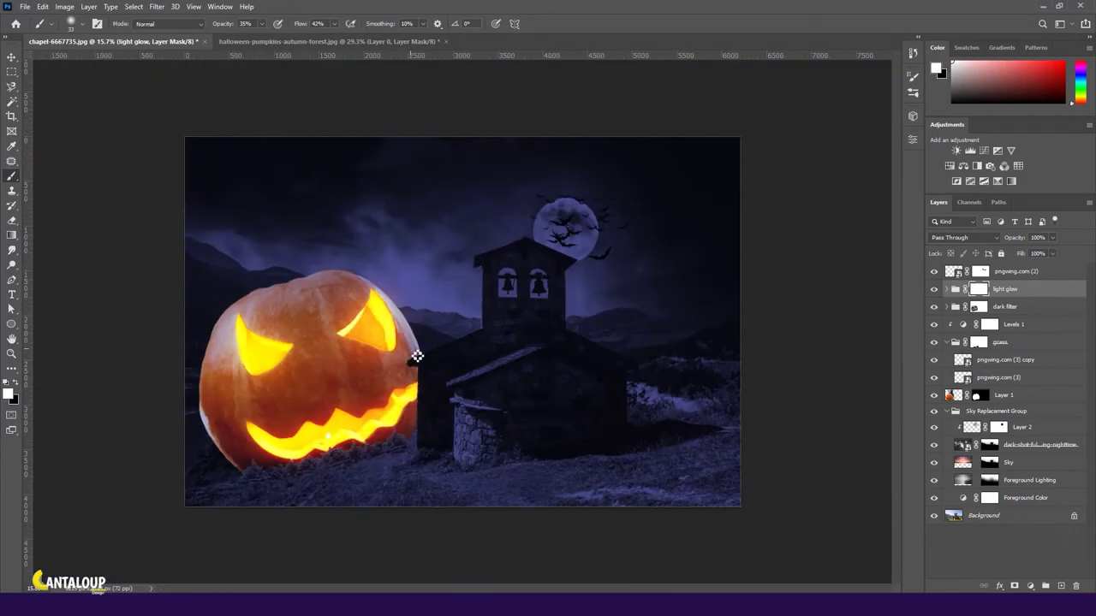
{"action": "left_click", "coordinate": [948, 308]}
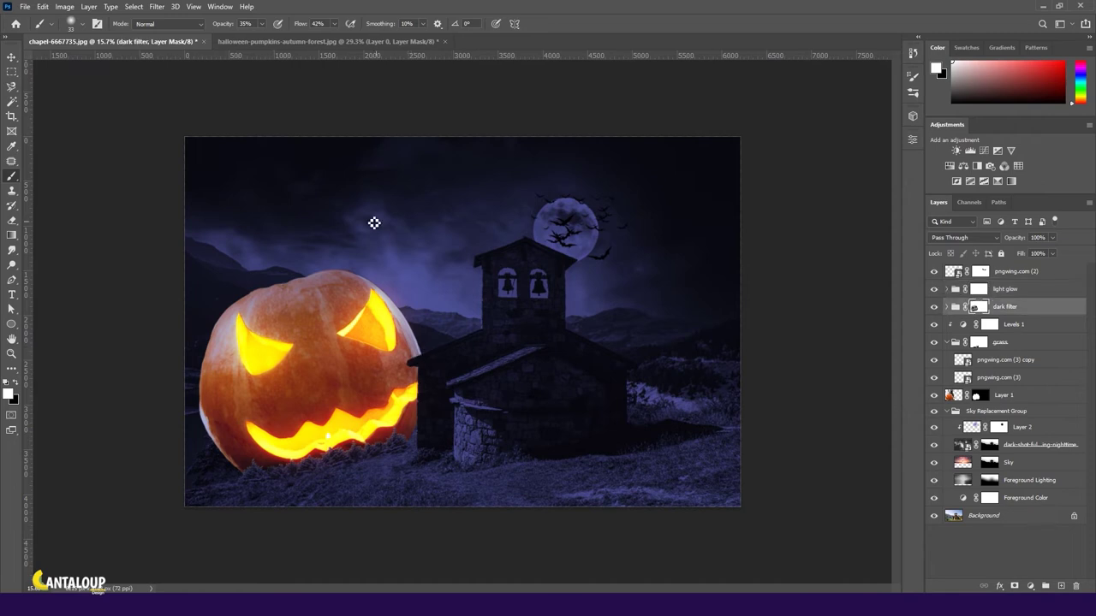
{"action": "scroll", "coordinate": [347, 418], "scroll_direction": "up", "scroll_amount": 10}
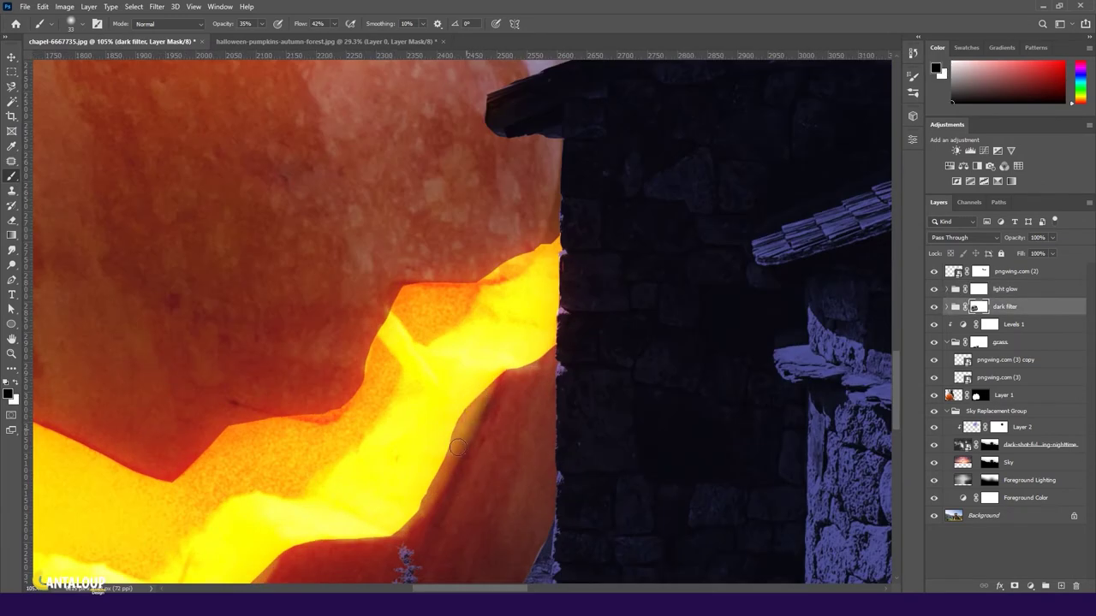
{"action": "scroll", "coordinate": [485, 369], "scroll_direction": "up", "scroll_amount": 2}
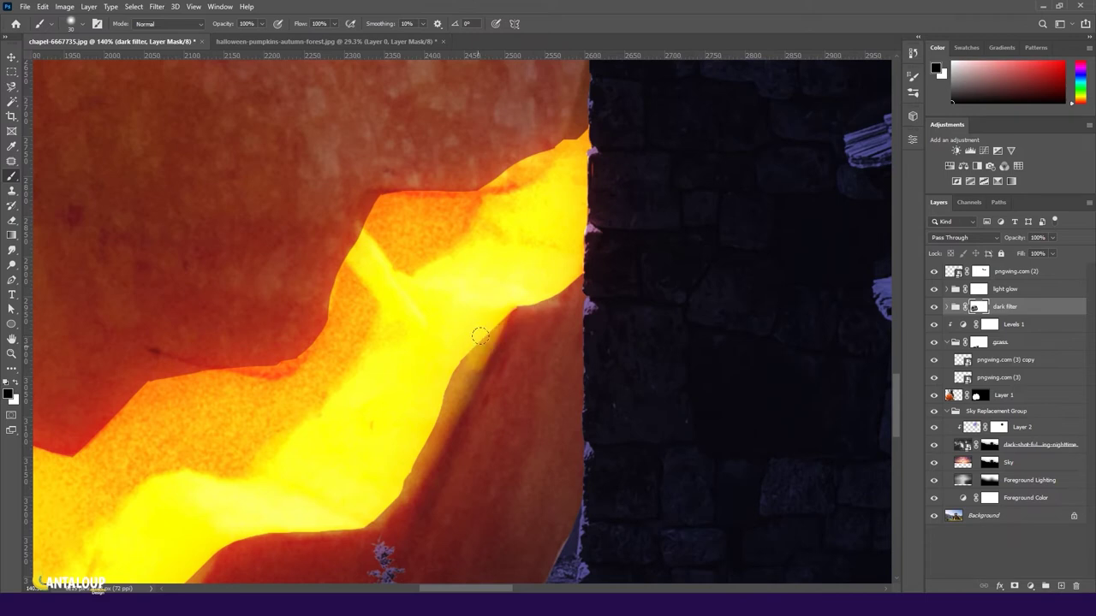
{"action": "left_click_drag", "start_coordinate": [465, 299], "coordinate": [278, 488]}
- Pan along the pumpkin mouth's edges beside the chapel wall
{"action": "scroll", "coordinate": [435, 388], "scroll_direction": "down", "scroll_amount": 5}
{"action": "scroll", "coordinate": [516, 360], "scroll_direction": "left", "scroll_amount": 5}
{"action": "scroll", "coordinate": [482, 364], "scroll_direction": "down", "scroll_amount": 3}
{"action": "scroll", "coordinate": [482, 363], "scroll_direction": "left", "scroll_amount": 5}
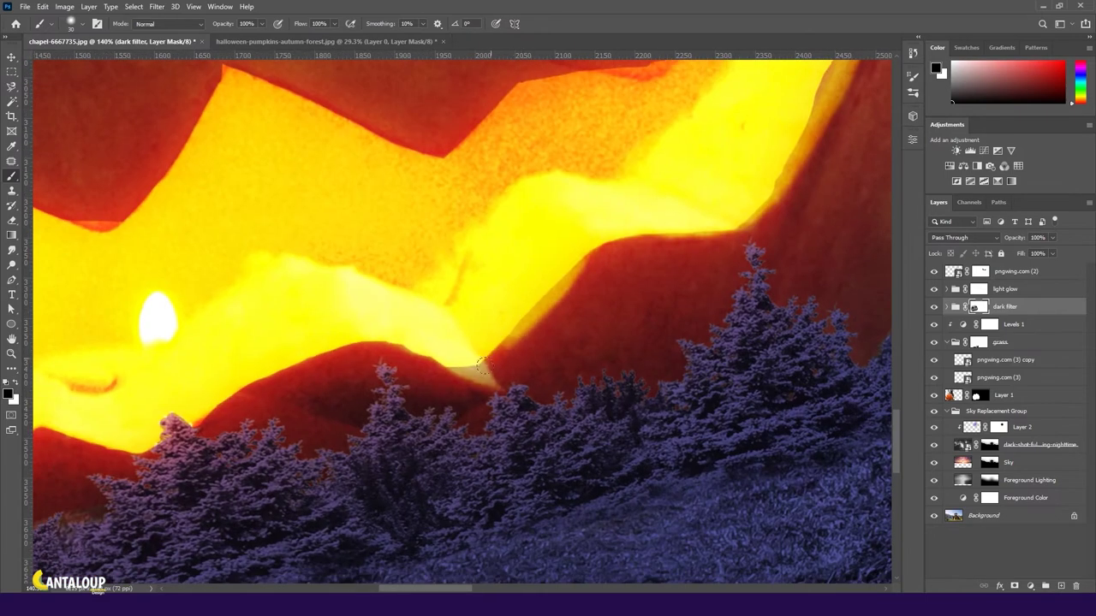
{"action": "scroll", "coordinate": [251, 360], "scroll_direction": "down", "scroll_amount": 2}
{"action": "scroll", "coordinate": [386, 306], "scroll_direction": "left", "scroll_amount": 4}
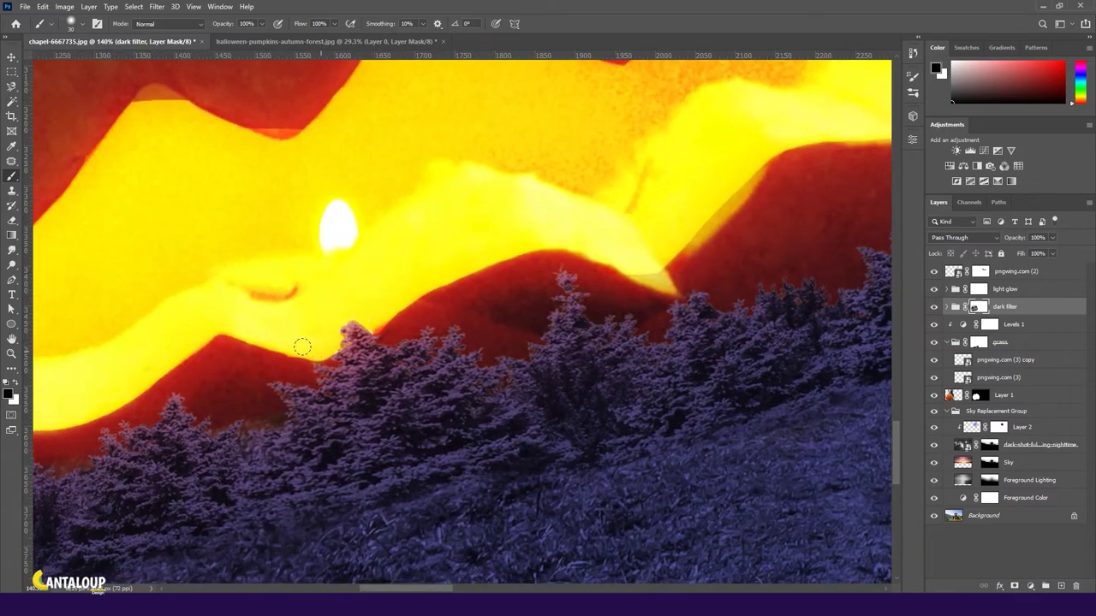
{"action": "scroll", "coordinate": [303, 345], "scroll_direction": "down", "scroll_amount": 1}
{"action": "scroll", "coordinate": [302, 346], "scroll_direction": "left", "scroll_amount": 4}
{"action": "scroll", "coordinate": [543, 277], "scroll_direction": "down", "scroll_amount": 1}
{"action": "scroll", "coordinate": [543, 277], "scroll_direction": "left", "scroll_amount": 3}
{"action": "scroll", "coordinate": [350, 310], "scroll_direction": "left", "scroll_amount": 3}
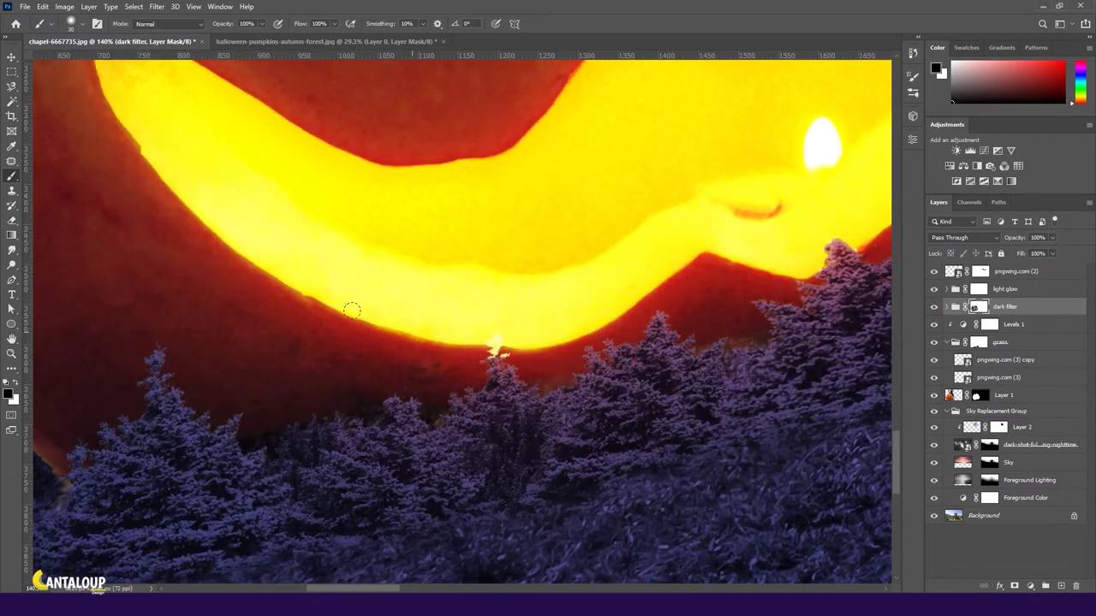
{"action": "scroll", "coordinate": [549, 451], "scroll_direction": "left", "scroll_amount": 5}
{"action": "scroll", "coordinate": [386, 418], "scroll_direction": "right", "scroll_amount": 5}
{"action": "scroll", "coordinate": [386, 418], "scroll_direction": "up", "scroll_amount": 1}
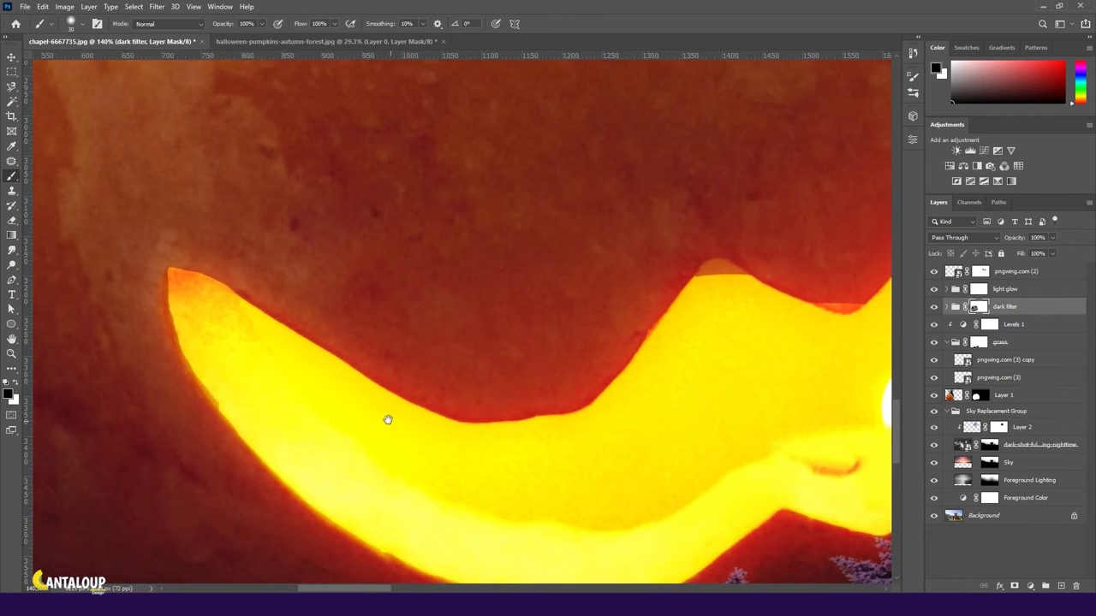
{"action": "scroll", "coordinate": [186, 279], "scroll_direction": "right", "scroll_amount": 8}
{"action": "scroll", "coordinate": [604, 188], "scroll_direction": "up", "scroll_amount": 1}
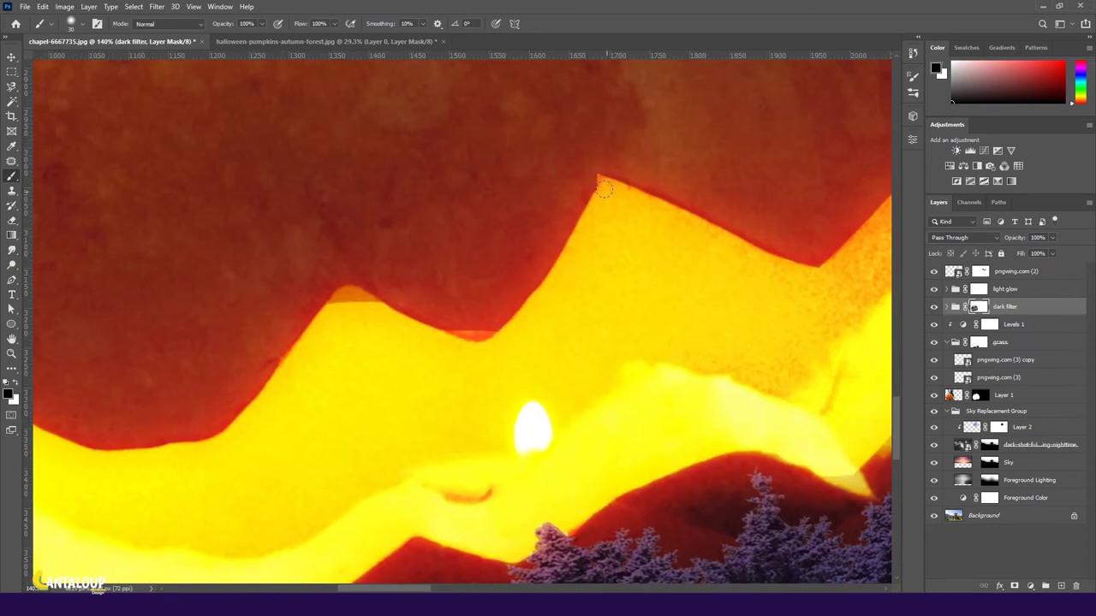
{"action": "scroll", "coordinate": [361, 305], "scroll_direction": "right", "scroll_amount": 5}
{"action": "scroll", "coordinate": [571, 332], "scroll_direction": "up", "scroll_amount": 4}
{"action": "scroll", "coordinate": [386, 280], "scroll_direction": "right", "scroll_amount": 6}
{"action": "scroll", "coordinate": [633, 137], "scroll_direction": "up", "scroll_amount": 1}
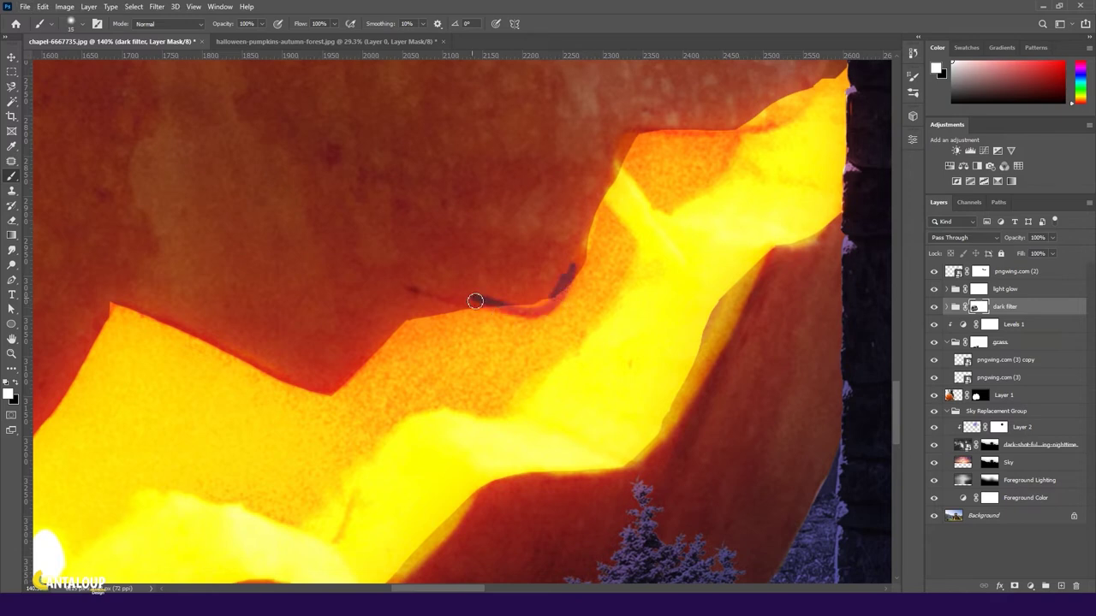
{"action": "scroll", "coordinate": [590, 313], "scroll_direction": "right", "scroll_amount": 4}
{"action": "scroll", "coordinate": [440, 384], "scroll_direction": "up", "scroll_amount": 3}
{"action": "scroll", "coordinate": [440, 384], "scroll_direction": "up", "scroll_amount": 1}
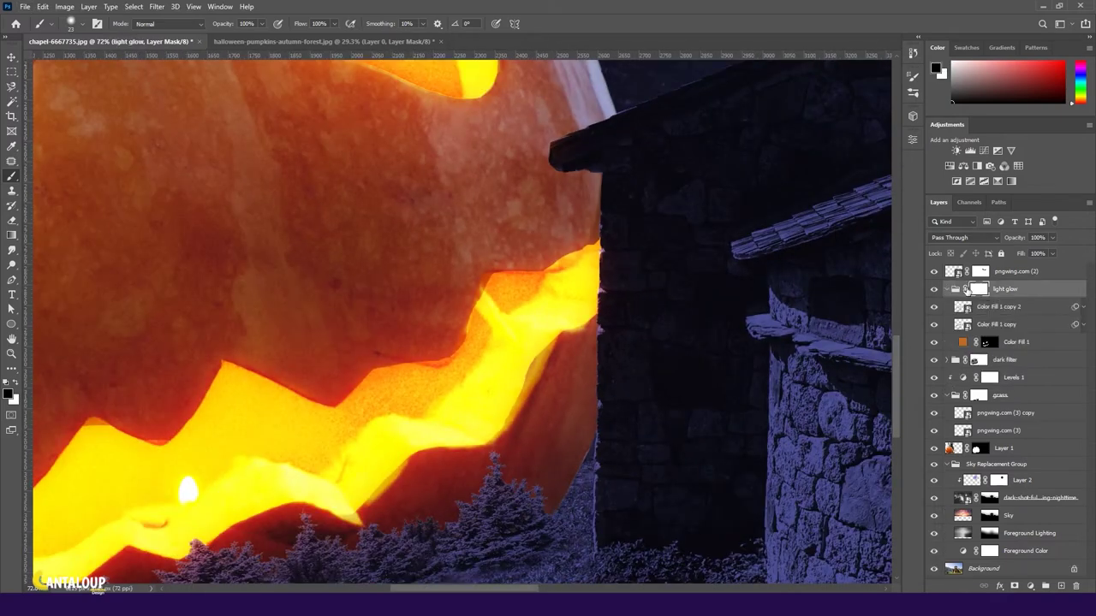
- On the Color Fill 1 mask, brush away glow along the mouth's lower diagonal edge
{"action": "scroll", "coordinate": [605, 268], "scroll_direction": "down", "scroll_amount": 2}
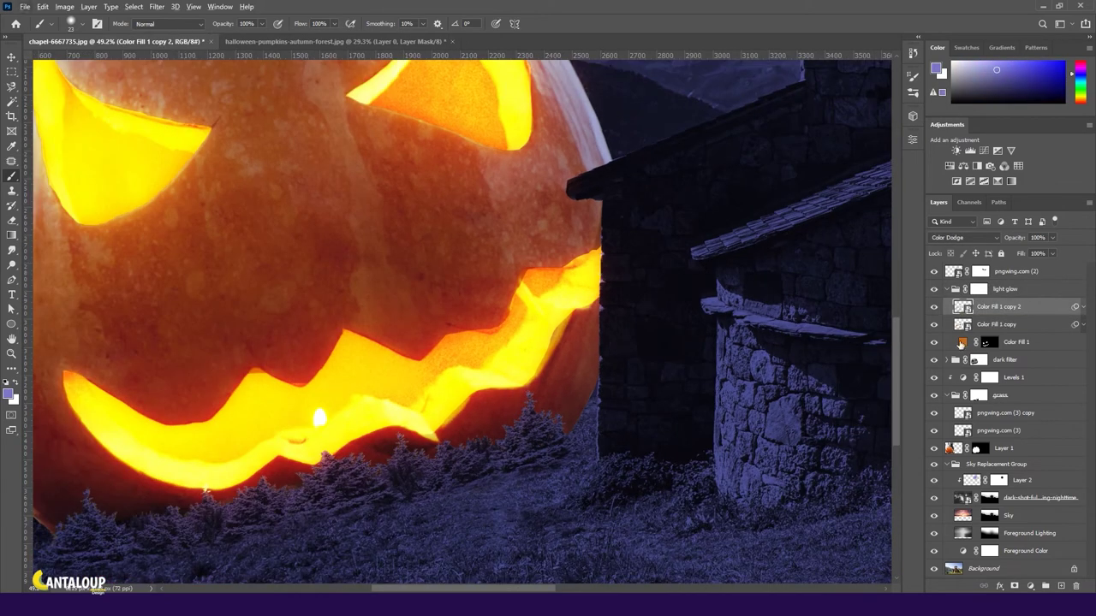
{"action": "left_click", "coordinate": [987, 342]}
{"action": "scroll", "coordinate": [598, 248], "scroll_direction": "up", "scroll_amount": 5}
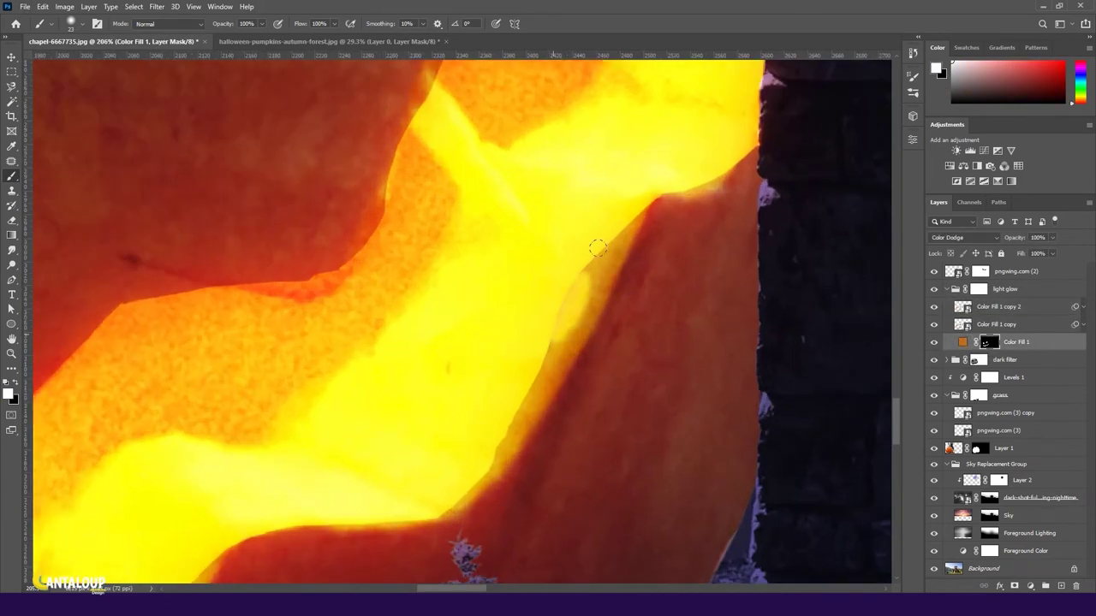
{"action": "mouse_move", "coordinate": [624, 208]}
{"action": "left_mouse_down"}
{"action": "mouse_move", "coordinate": [510, 427]}
{"action": "mouse_move", "coordinate": [609, 267]}
{"action": "left_mouse_up"}
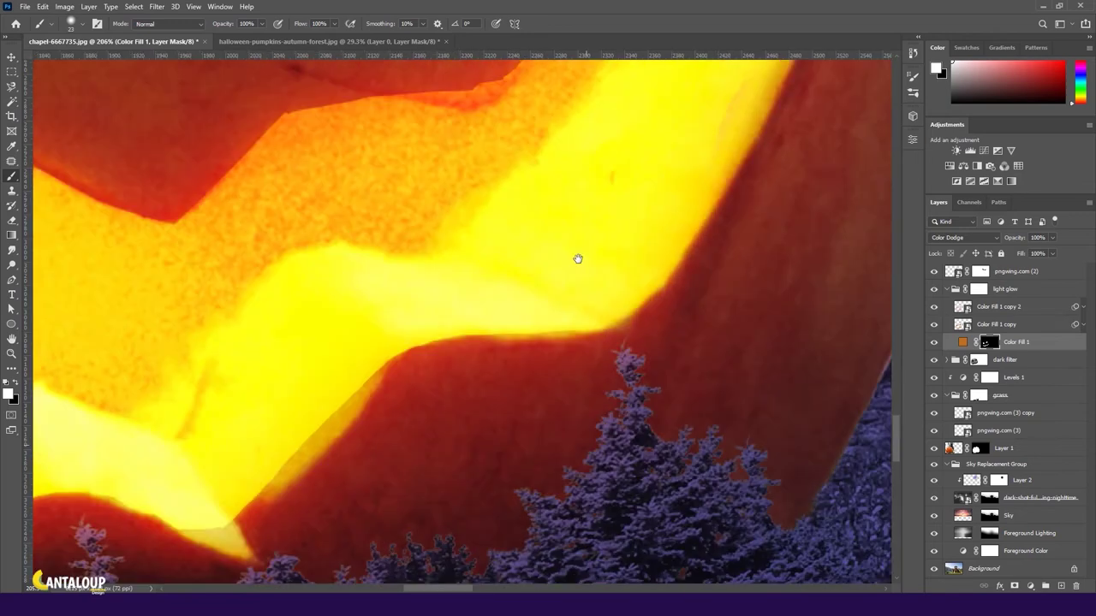
{"action": "left_click_drag", "start_coordinate": [478, 321], "coordinate": [146, 510]}
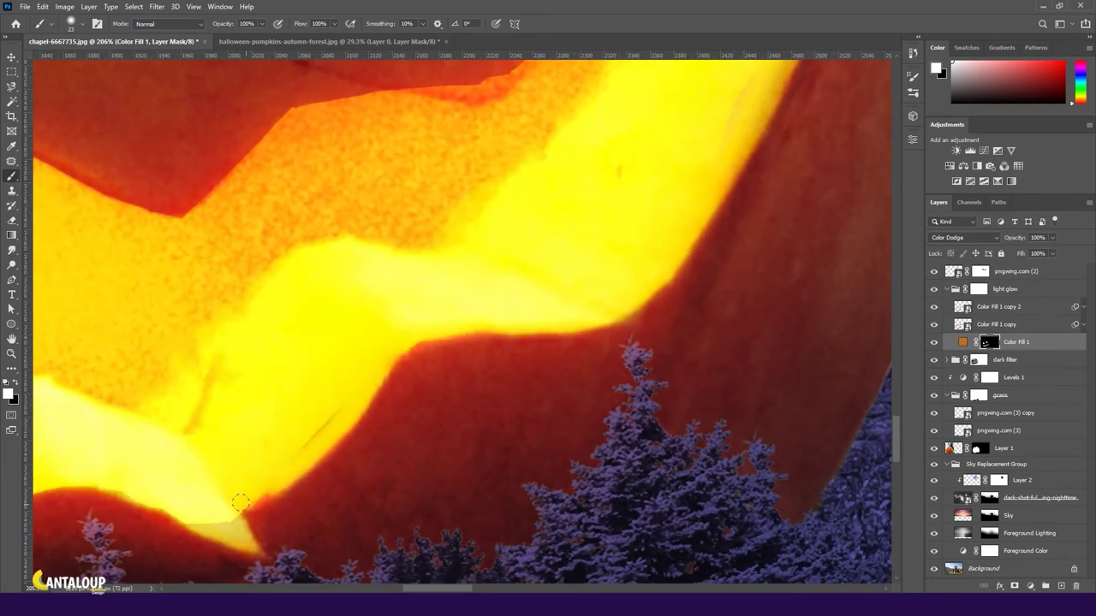
{"action": "left_click", "coordinate": [552, 404], "text": "shift"}
{"action": "key", "text": "ctrl+z"}
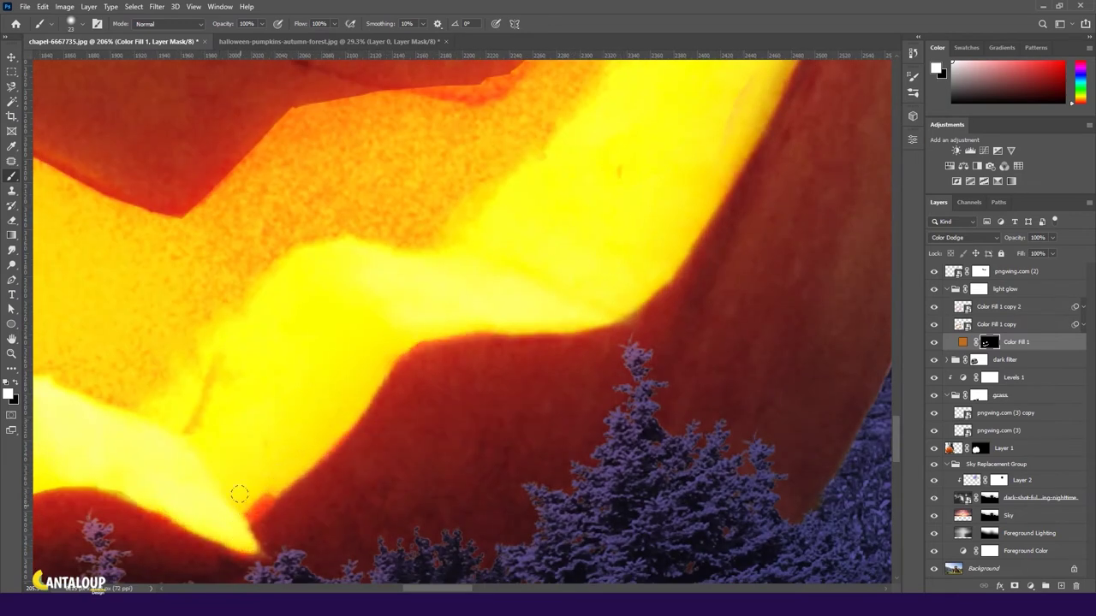
- Brighten the glow along the yellow carved edge and fill its dark notch
{"action": "left_click_drag", "start_coordinate": [239, 495], "coordinate": [824, 298]}
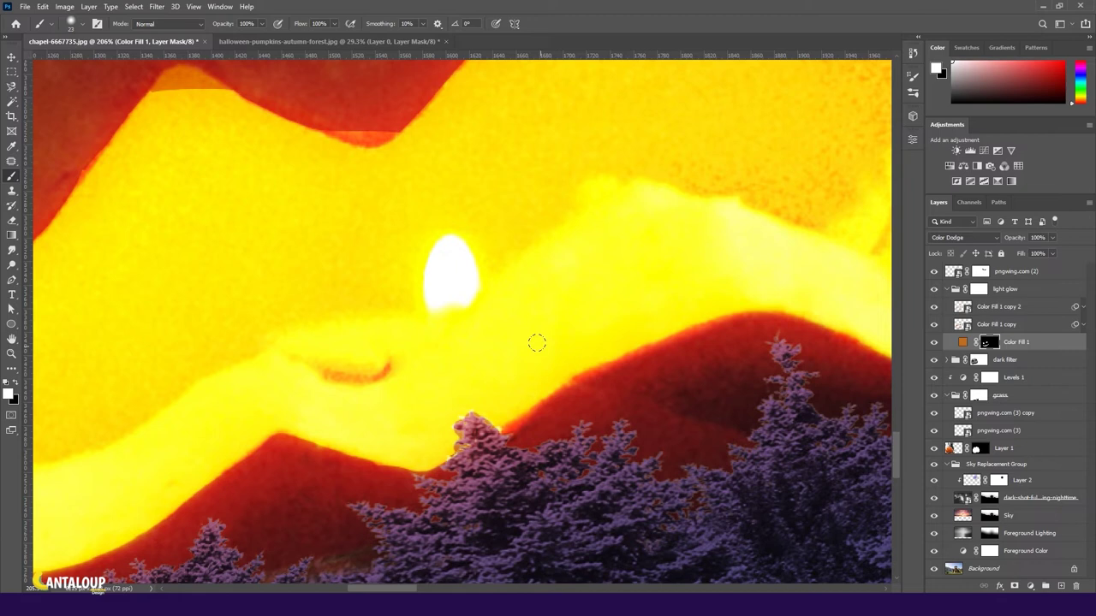
{"action": "scroll", "coordinate": [376, 422], "scroll_direction": "up", "scroll_amount": 2}
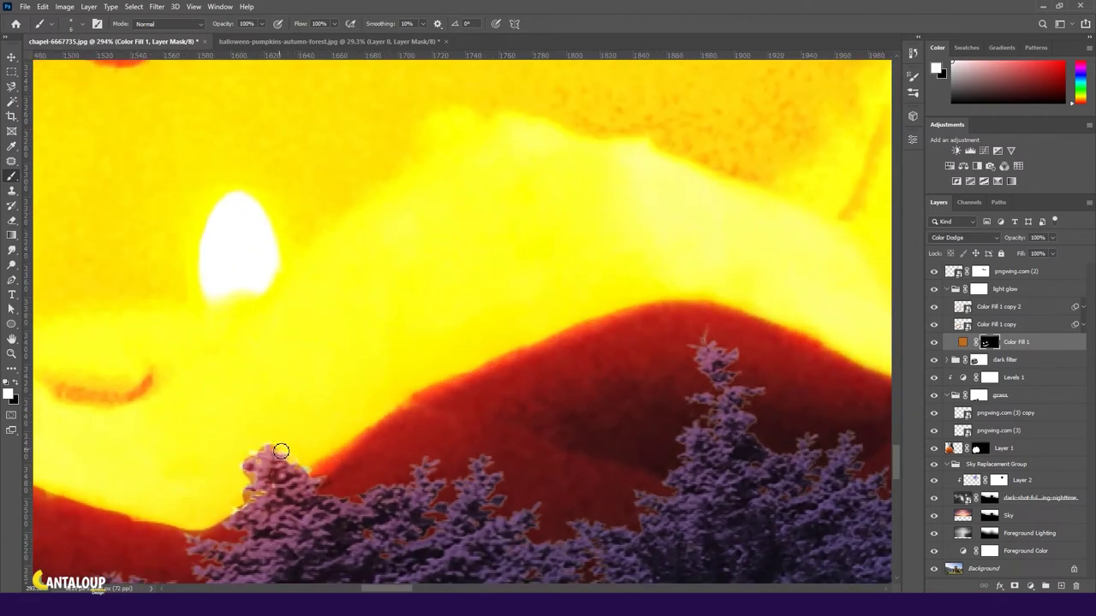
{"action": "left_click_drag", "start_coordinate": [247, 504], "coordinate": [313, 411]}
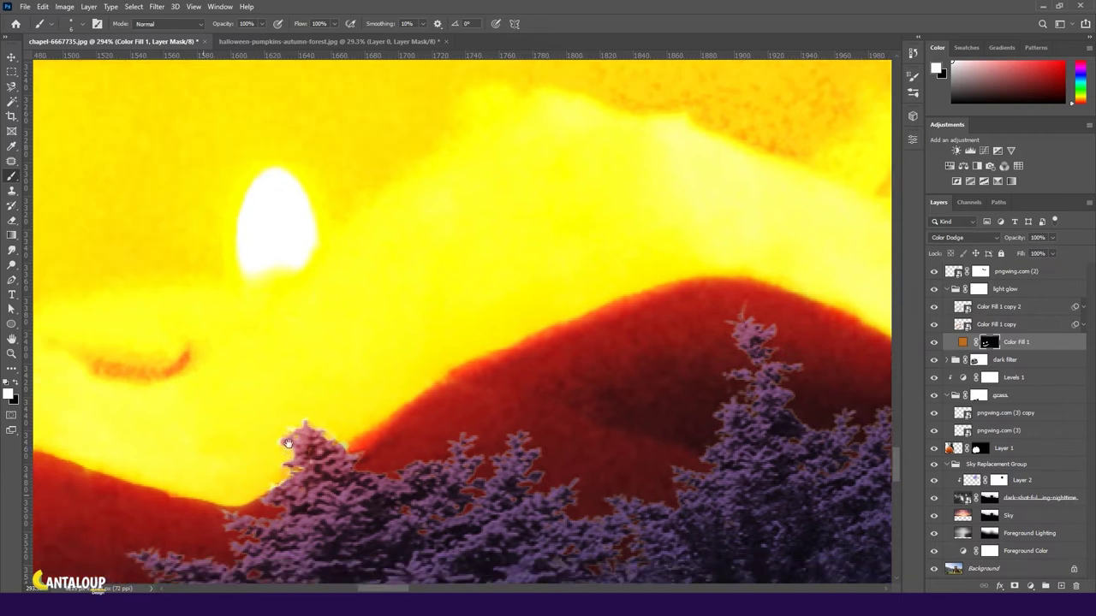
{"action": "left_click_drag", "start_coordinate": [248, 370], "coordinate": [411, 372]}
{"action": "left_click_drag", "start_coordinate": [342, 377], "coordinate": [391, 388]}
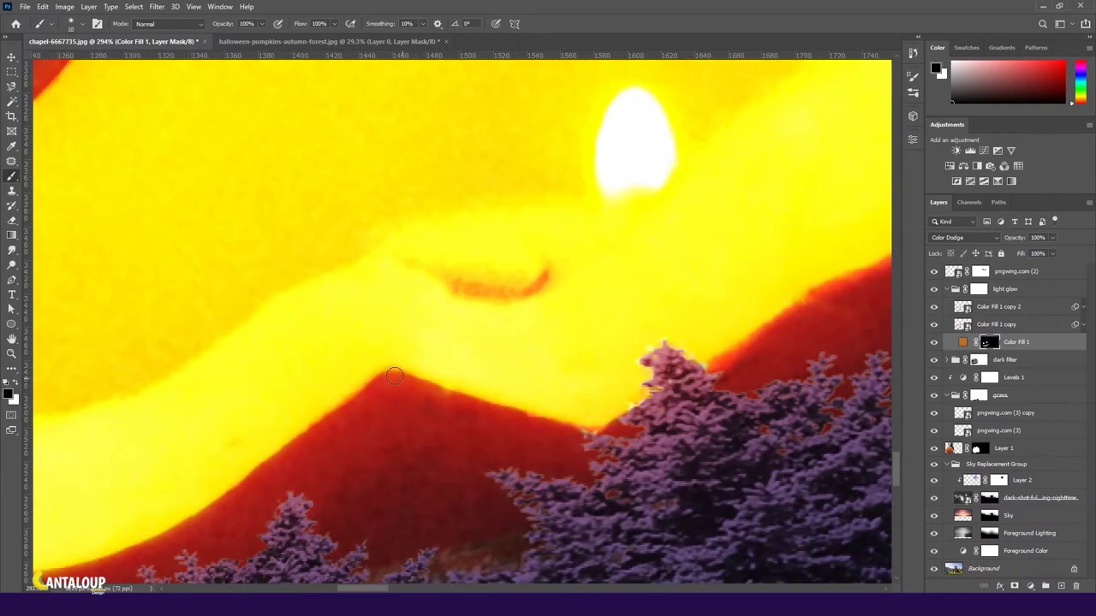
{"action": "left_click_drag", "start_coordinate": [292, 410], "coordinate": [508, 299]}
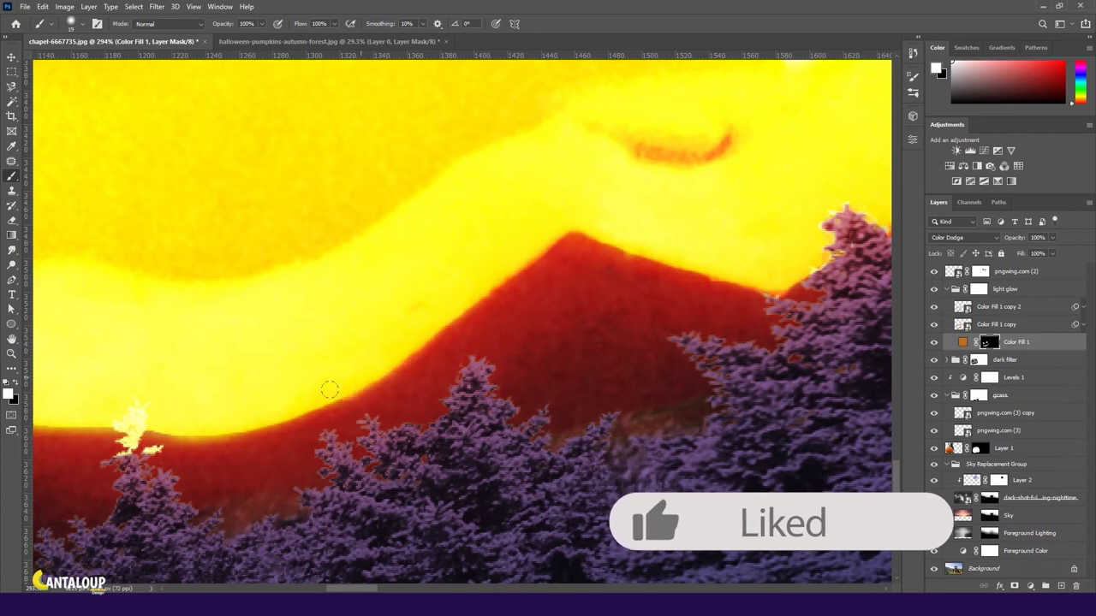
{"action": "left_click_drag", "start_coordinate": [214, 402], "coordinate": [470, 282]}
{"action": "left_click_drag", "start_coordinate": [350, 291], "coordinate": [557, 325]}
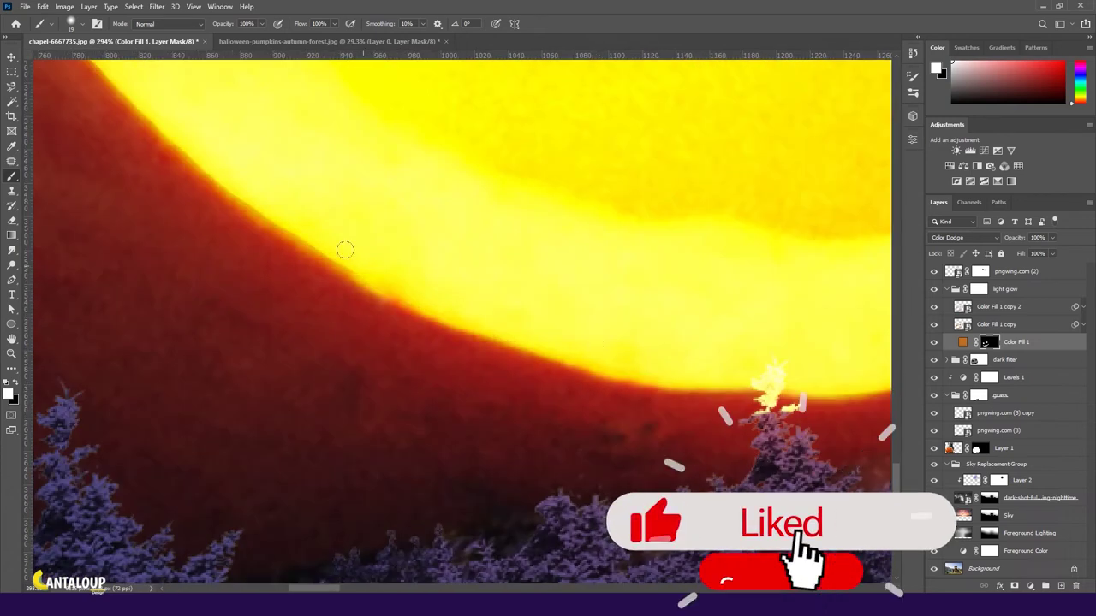
{"action": "left_click_drag", "start_coordinate": [345, 248], "coordinate": [594, 462]}
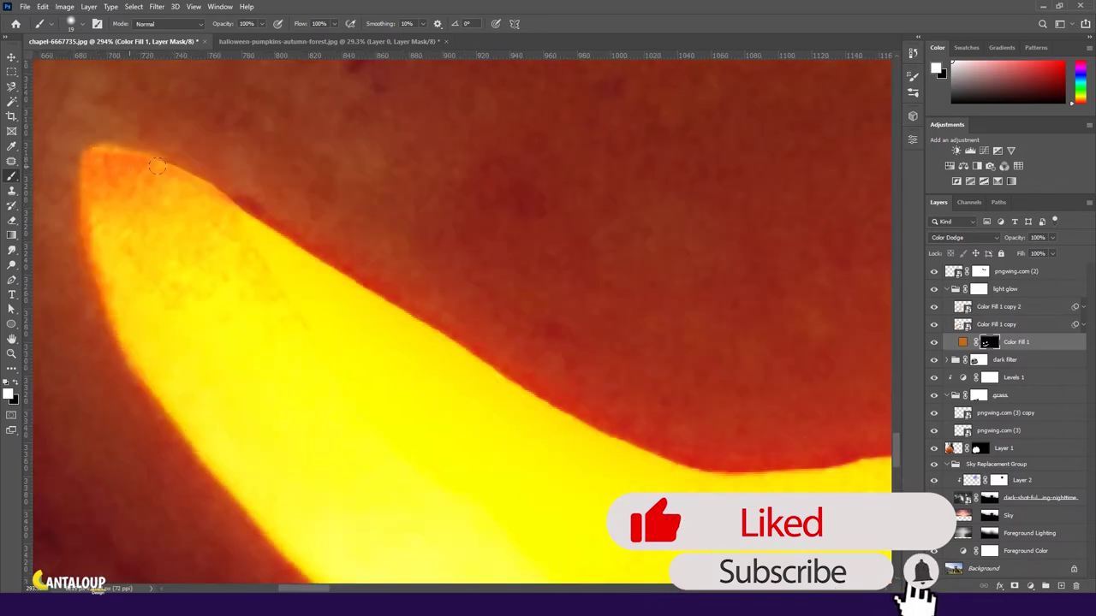
{"action": "left_click_drag", "start_coordinate": [802, 477], "coordinate": [410, 323]}
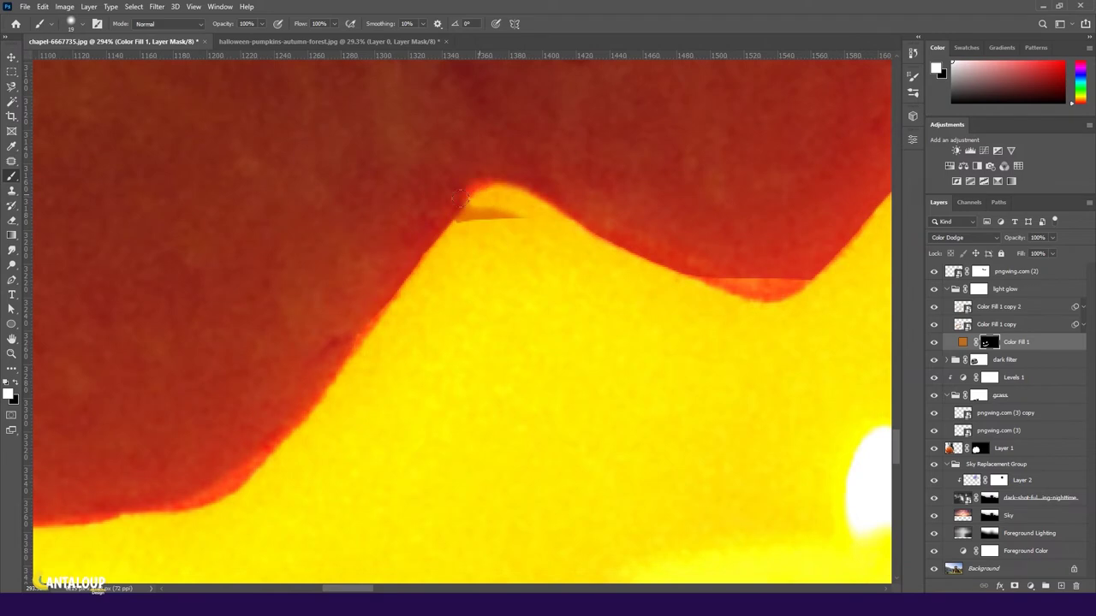
{"action": "left_click_drag", "start_coordinate": [459, 199], "coordinate": [518, 213]}
- Paint black to remove the stray orange strip and tone down the sloping yellow band
{"action": "key", "text": "x"}
{"action": "left_click_drag", "start_coordinate": [805, 278], "coordinate": [771, 271]}
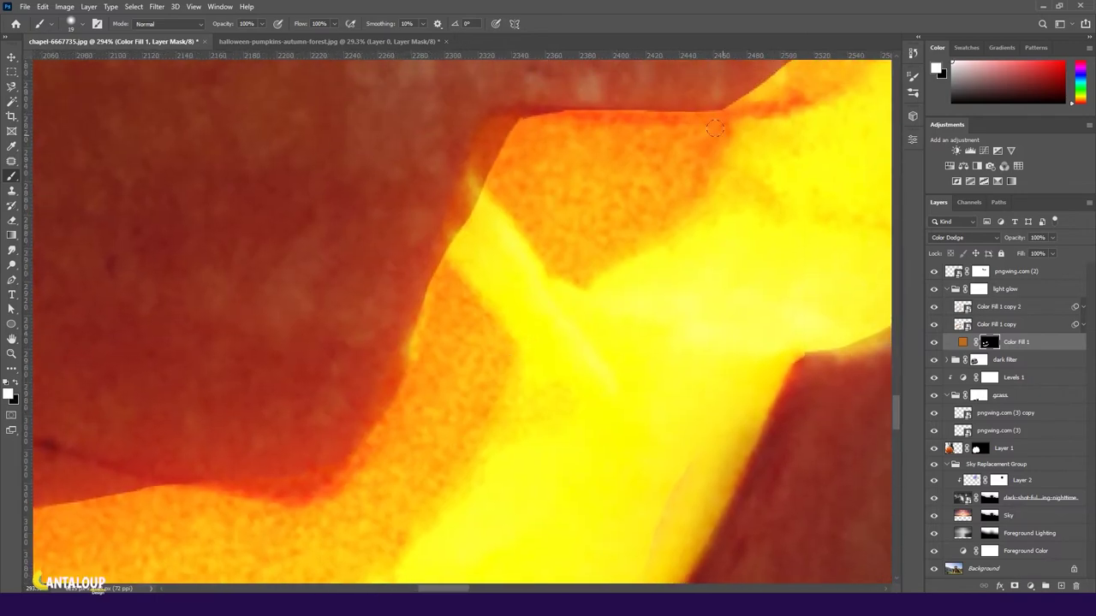
{"action": "mouse_move", "coordinate": [715, 129]}
{"action": "left_mouse_down"}
{"action": "mouse_move", "coordinate": [432, 248]}
{"action": "mouse_move", "coordinate": [394, 368]}
{"action": "left_mouse_up"}
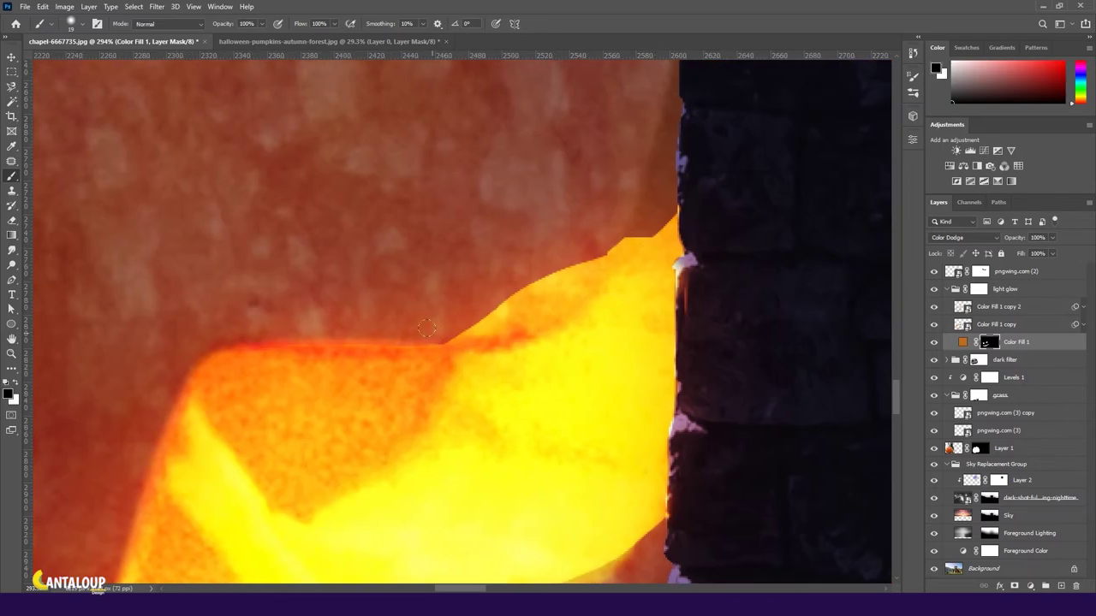
{"action": "mouse_move", "coordinate": [427, 328]}
{"action": "left_mouse_down"}
{"action": "mouse_move", "coordinate": [659, 236]}
{"action": "mouse_move", "coordinate": [514, 310]}
{"action": "mouse_move", "coordinate": [490, 303]}
{"action": "left_mouse_up"}
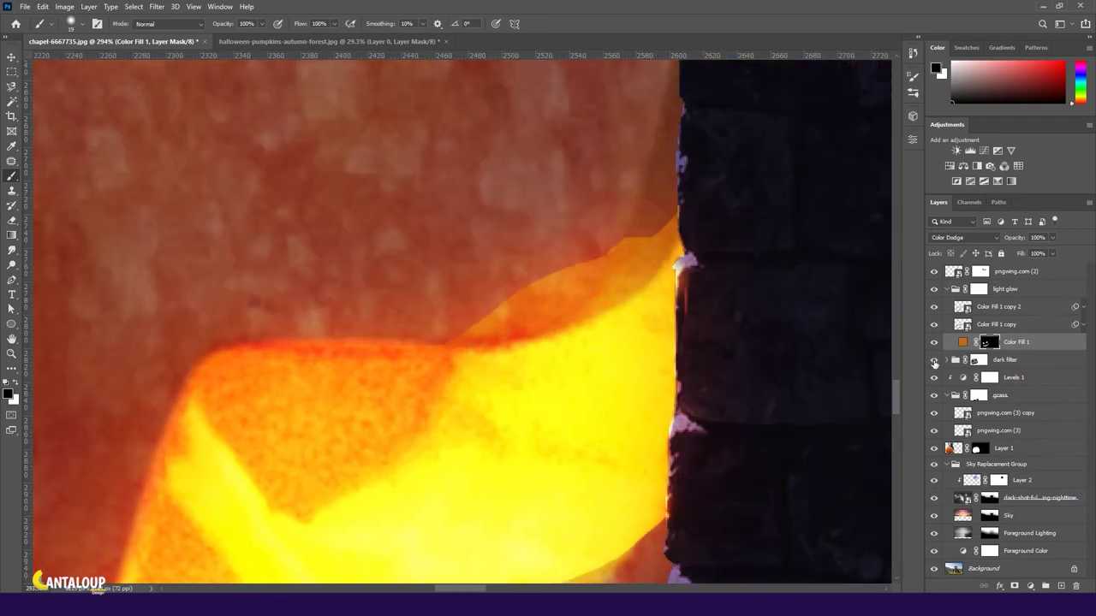
- Re-enable the dark filter mask and brush it through the loaded glow selection near the edge
{"action": "left_click", "coordinate": [977, 359], "text": "shift"}
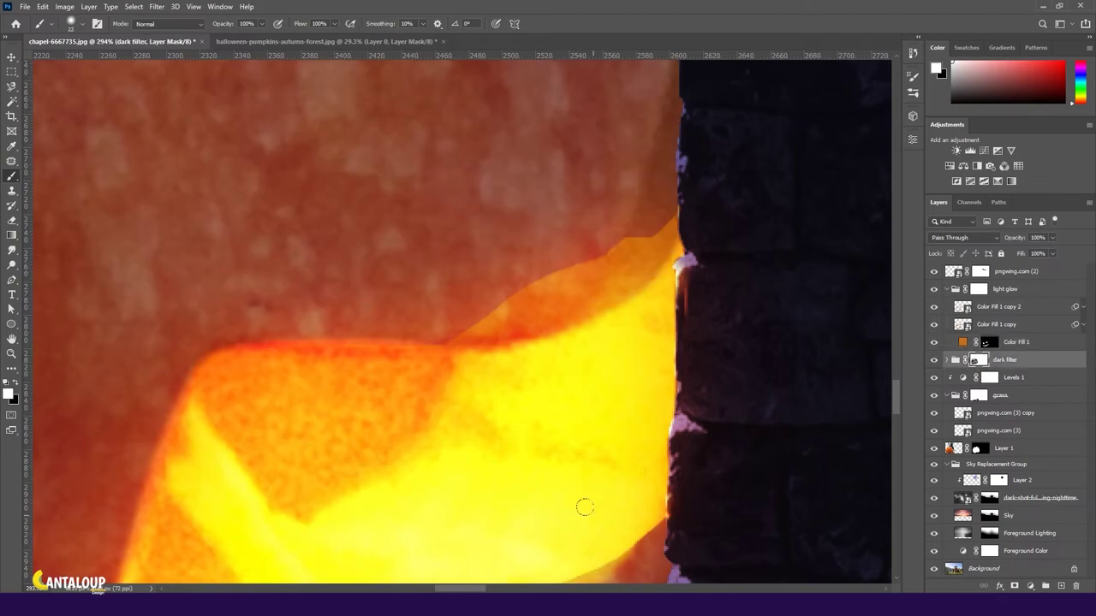
{"action": "left_click_drag", "start_coordinate": [480, 315], "coordinate": [515, 247]}
{"action": "left_click", "coordinate": [962, 325], "text": "ctrl"}
{"action": "left_click", "coordinate": [962, 325], "text": "ctrl"}
{"action": "mouse_move", "coordinate": [548, 283]}
{"action": "left_mouse_down"}
{"action": "mouse_move", "coordinate": [610, 255]}
{"action": "mouse_move", "coordinate": [556, 312]}
{"action": "left_mouse_up"}
{"action": "key", "text": "ctrl+d"}
{"action": "key", "text": "x"}
{"action": "mouse_move", "coordinate": [475, 321]}
{"action": "left_mouse_down"}
{"action": "mouse_move", "coordinate": [607, 257]}
{"action": "mouse_move", "coordinate": [459, 275]}
{"action": "left_mouse_up"}
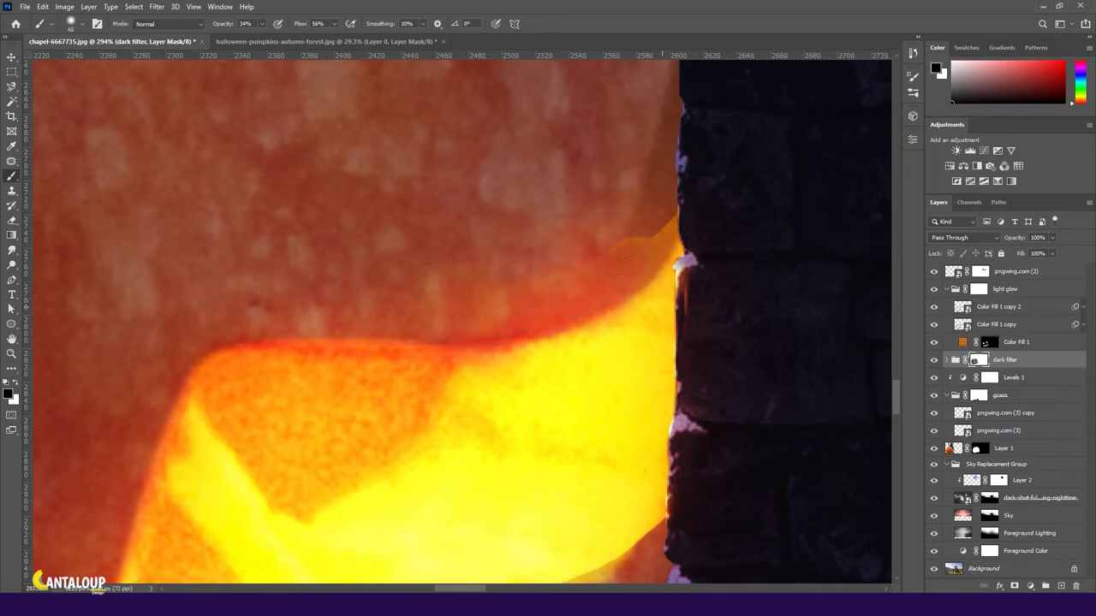
- Compare layer visibility, then soften the orange glow beside the chapel wall and enlarge the brush
{"action": "left_click", "coordinate": [933, 359]}
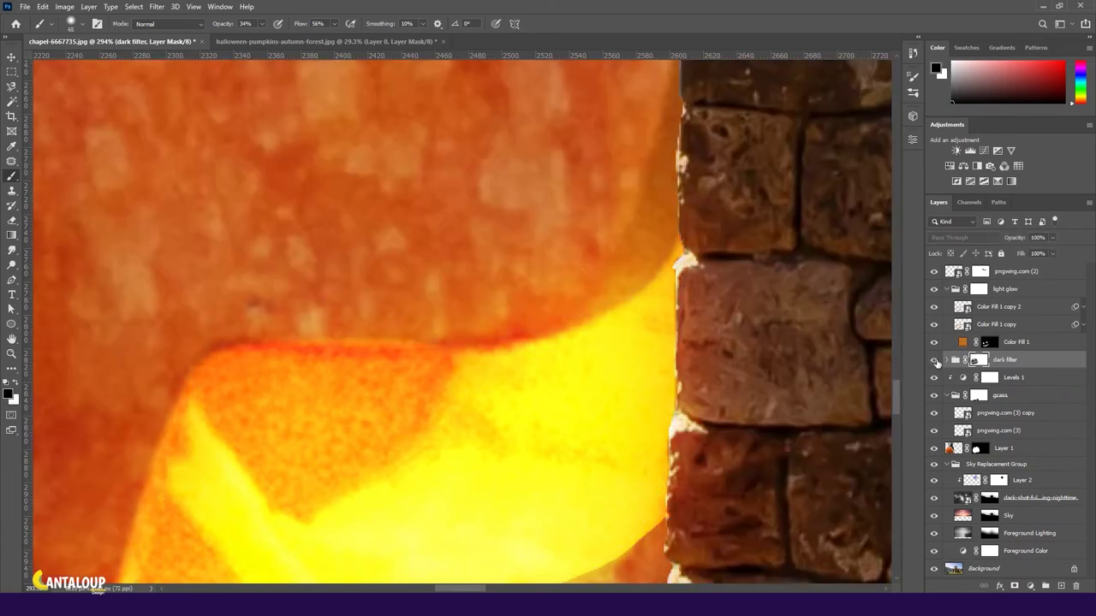
{"action": "left_click", "coordinate": [945, 360]}
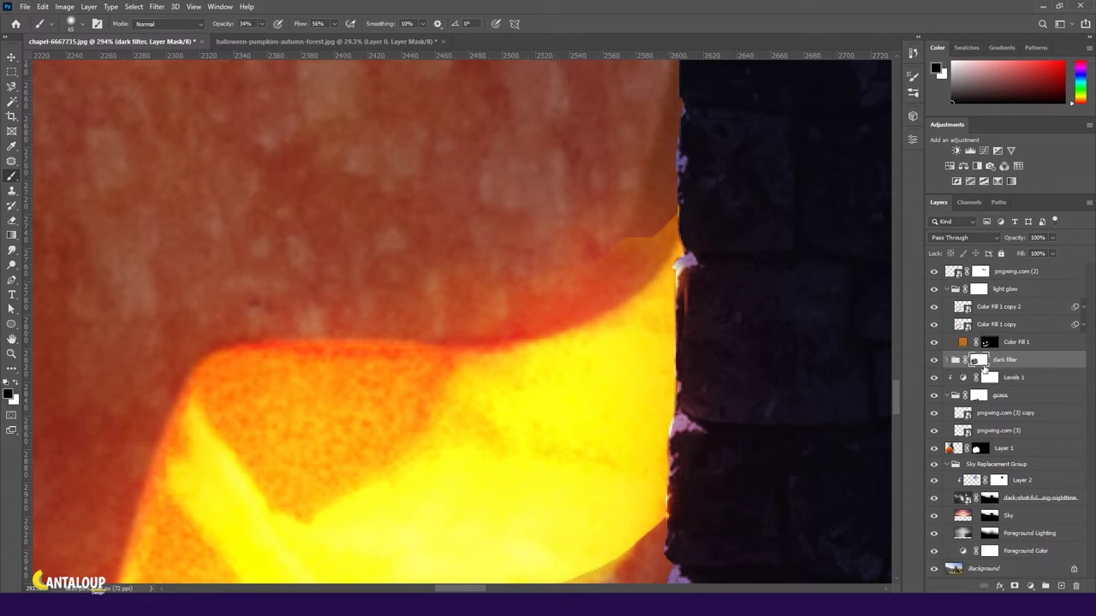
{"action": "left_click", "coordinate": [933, 289]}
{"action": "left_click", "coordinate": [989, 342]}
{"action": "scroll", "coordinate": [687, 233], "scroll_direction": "up", "scroll_amount": 2}
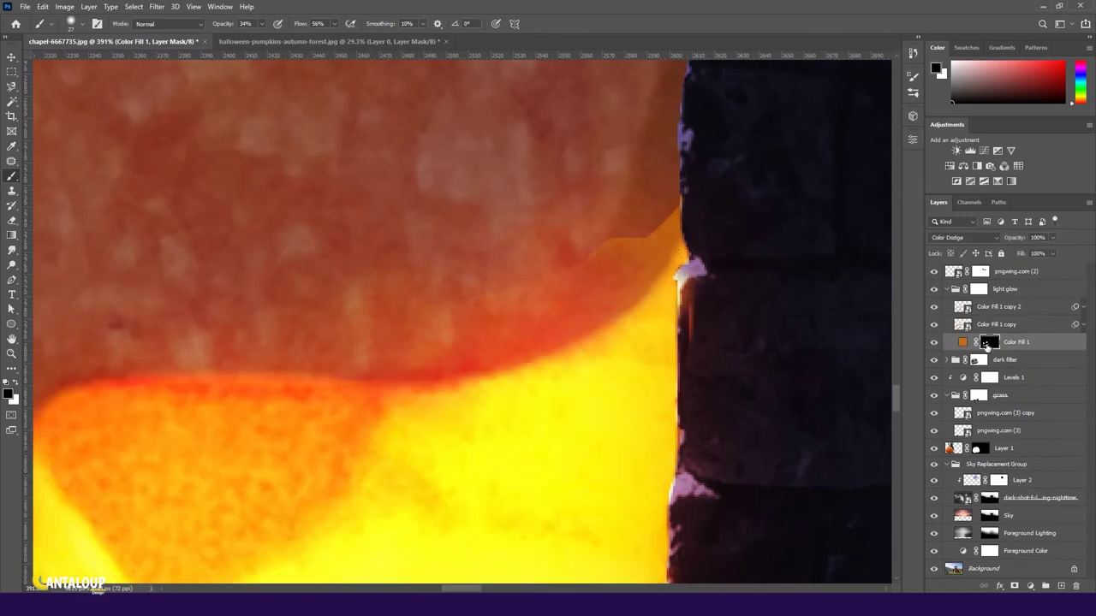
{"action": "left_click", "coordinate": [977, 359]}
{"action": "left_click_drag", "start_coordinate": [612, 253], "coordinate": [653, 196]}
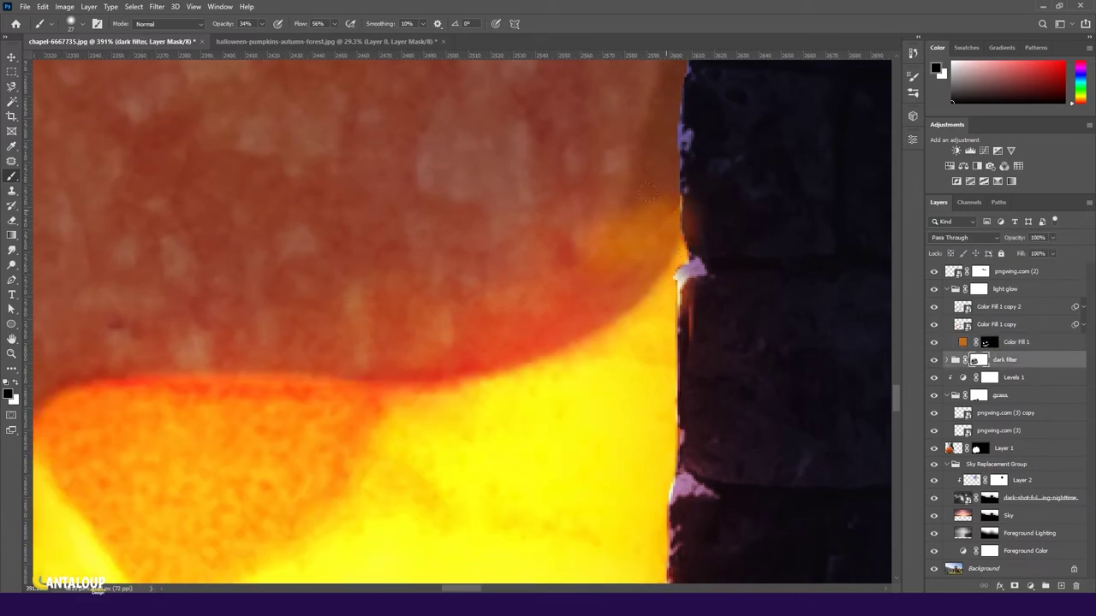
{"action": "left_click_drag", "start_coordinate": [591, 215], "coordinate": [630, 228]}
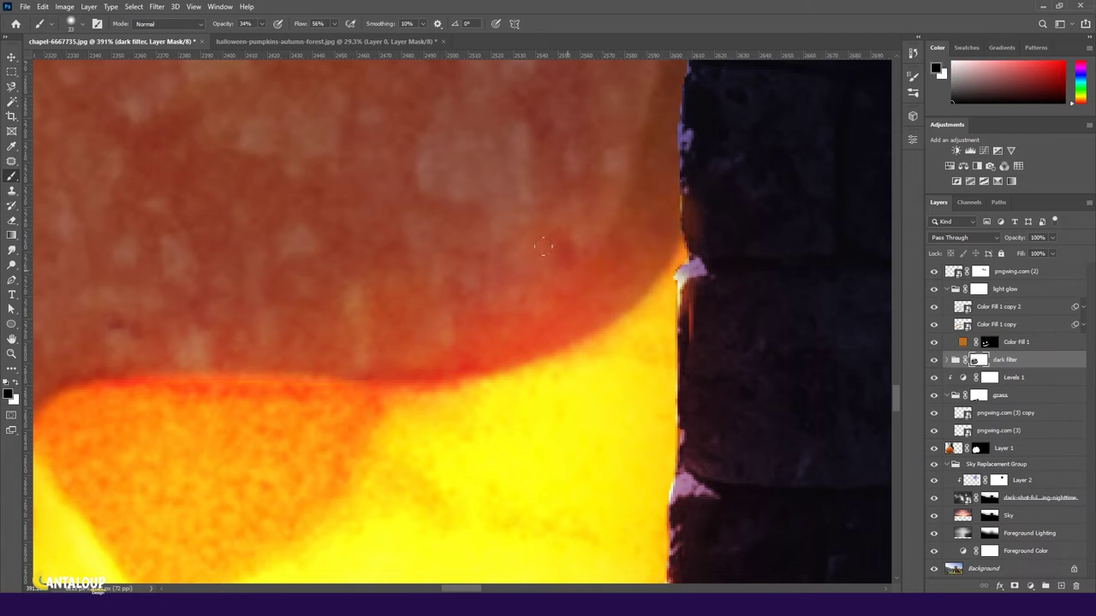
{"action": "right_click", "coordinate": [692, 218]}
{"action": "key", "text": "Return"}
- Paint black on the dark filter mask over the pumpkin's top and left rim
{"action": "scroll", "coordinate": [705, 356], "scroll_direction": "down", "scroll_amount": 6}
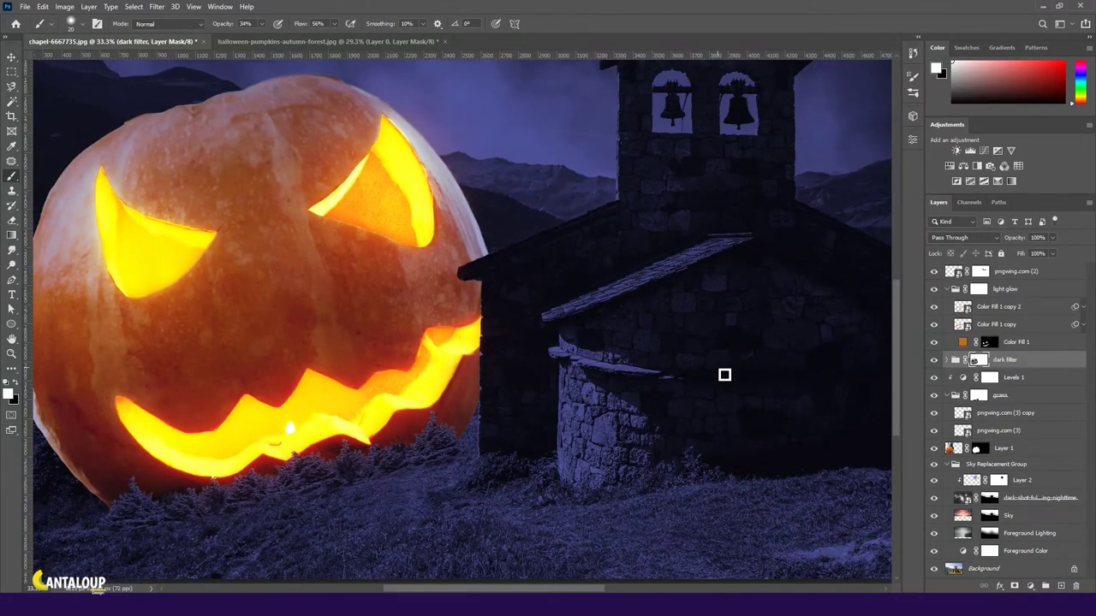
{"action": "scroll", "coordinate": [724, 374], "scroll_direction": "down", "scroll_amount": 2}
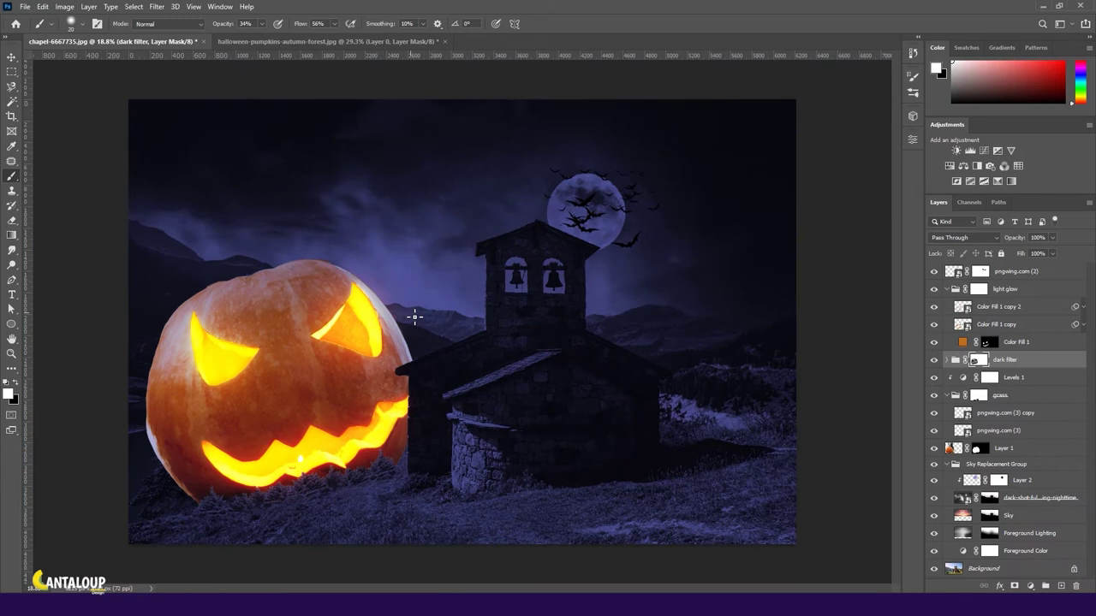
{"action": "scroll", "coordinate": [590, 455], "scroll_direction": "up", "scroll_amount": 2}
{"action": "double_click", "coordinate": [962, 342]}
{"action": "left_click", "coordinate": [983, 164]}
{"action": "left_click", "coordinate": [977, 360]}
{"action": "key", "text": "x"}
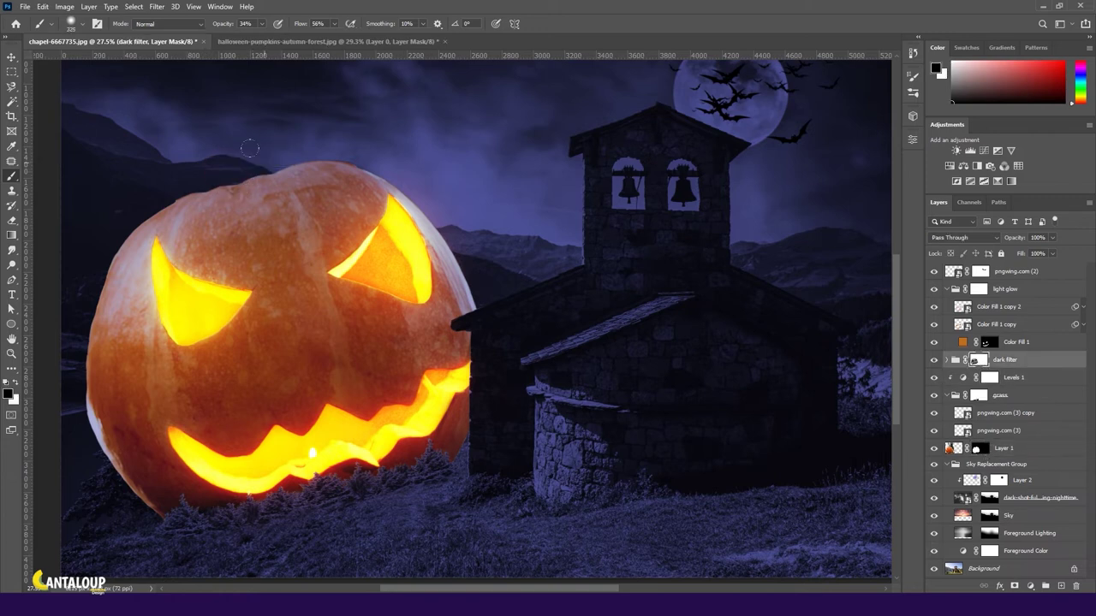
{"action": "scroll", "coordinate": [254, 139], "scroll_direction": "left", "scroll_amount": 5}
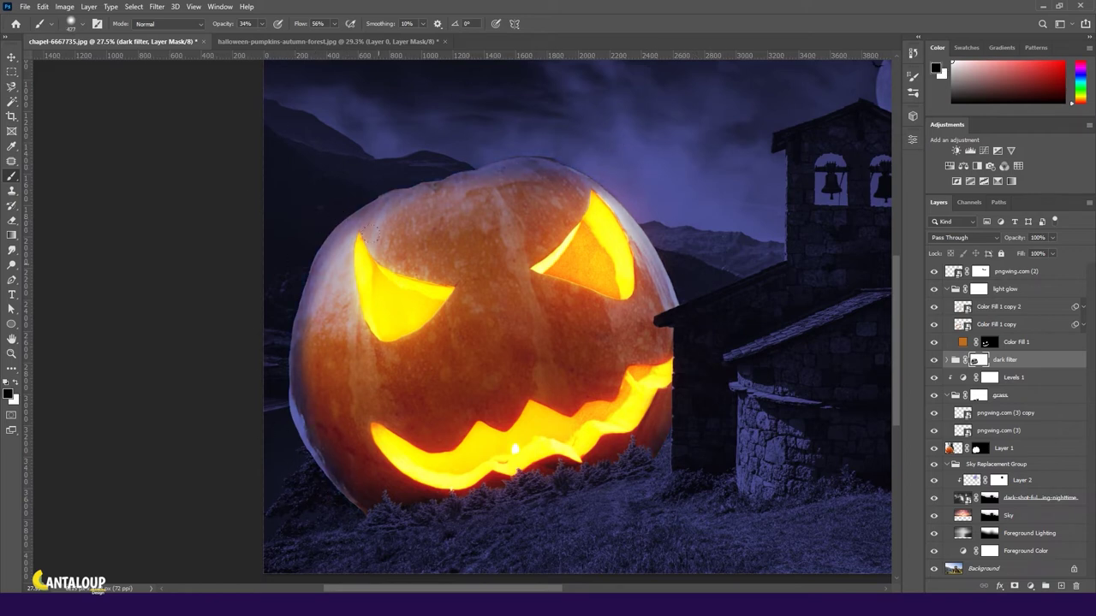
{"action": "left_click_drag", "start_coordinate": [548, 196], "coordinate": [317, 402]}
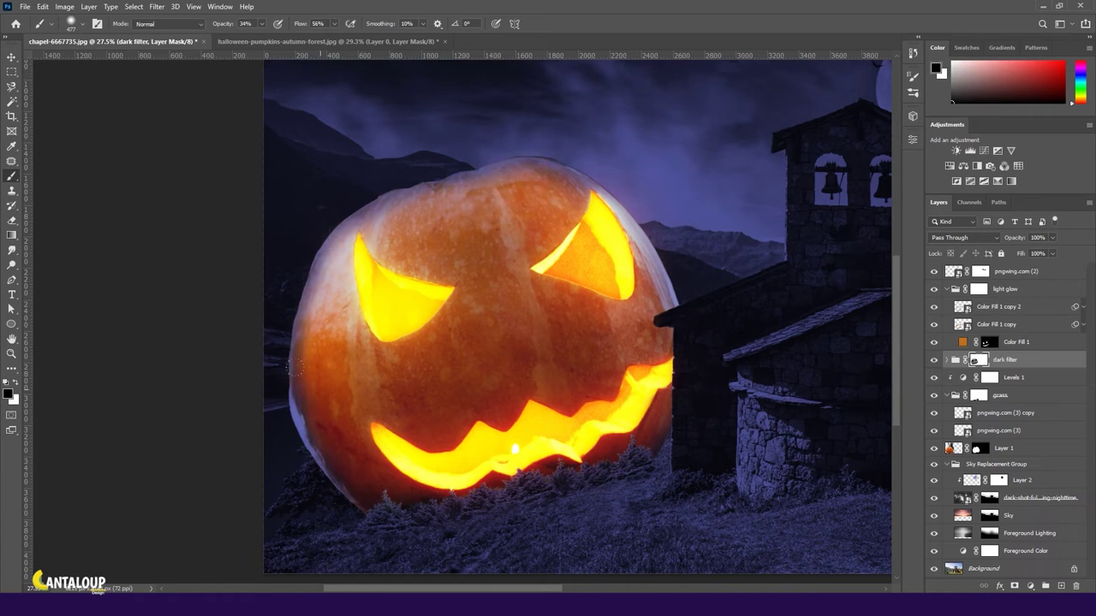
{"action": "scroll", "coordinate": [569, 94], "scroll_direction": "down", "scroll_amount": 3}
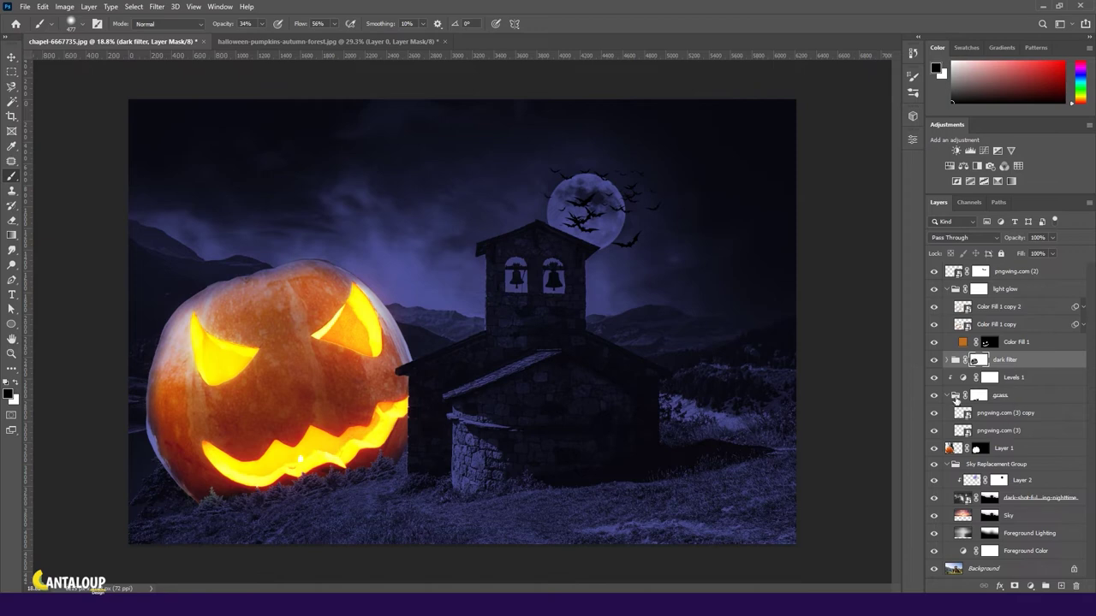
{"action": "left_click", "coordinate": [955, 396]}
- Add a colorized Hue/Saturation adjustment above the top layer and load the grass as a selection
{"action": "left_click", "coordinate": [1007, 274]}
{"action": "left_click", "coordinate": [949, 167]}
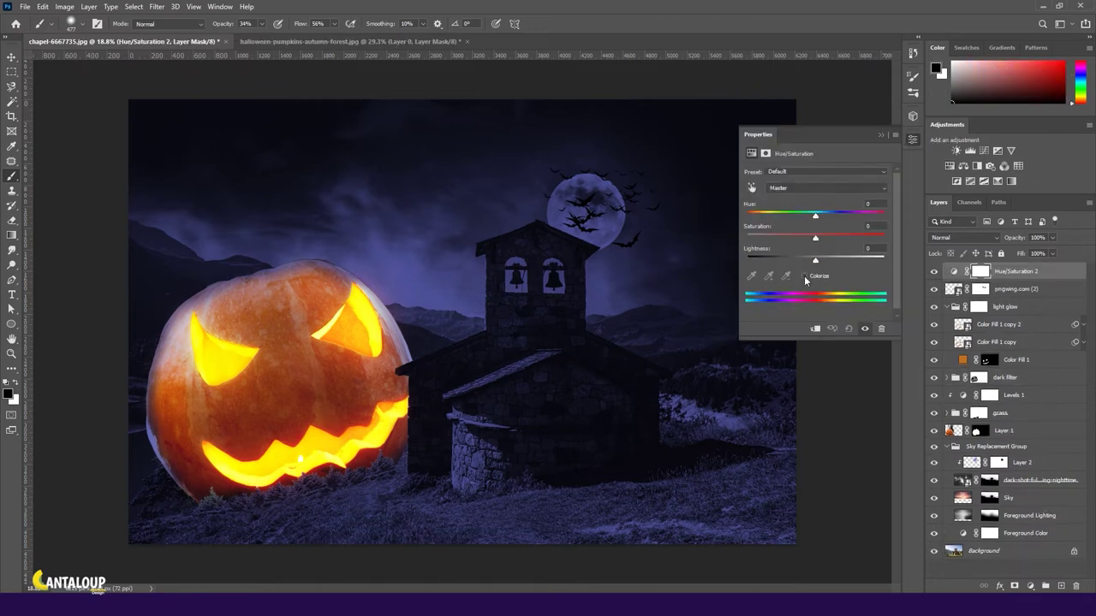
{"action": "left_click", "coordinate": [940, 281], "text": "alt"}
{"action": "left_click", "coordinate": [978, 414], "text": "ctrl"}
{"action": "left_click", "coordinate": [981, 272]}
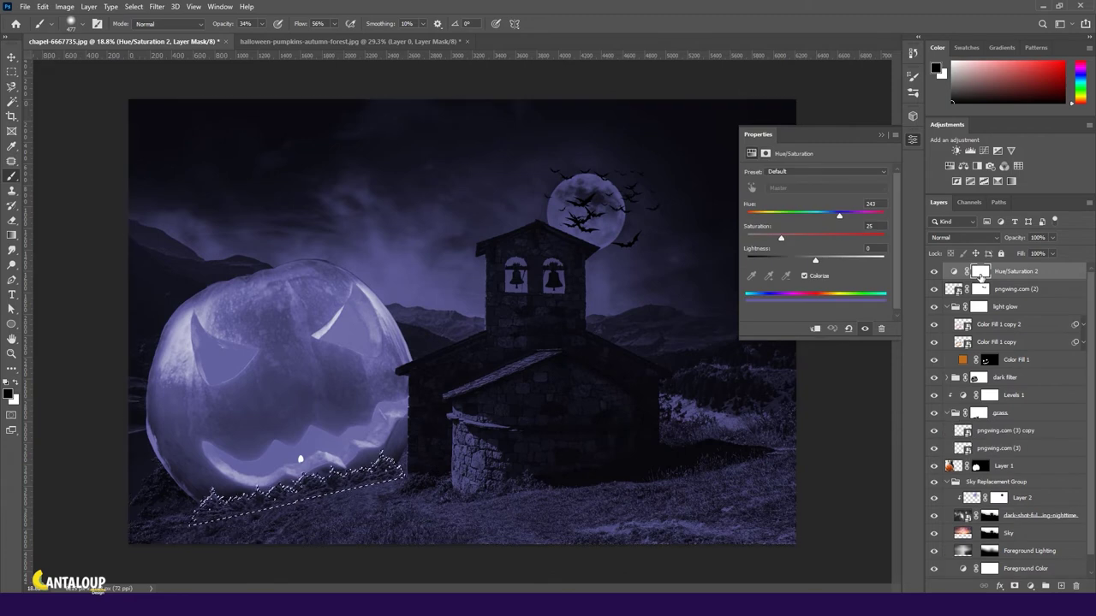
{"action": "left_click", "coordinate": [751, 154]}
{"action": "mouse_move", "coordinate": [838, 216]}
{"action": "left_mouse_down"}
{"action": "mouse_move", "coordinate": [776, 216]}
{"action": "mouse_move", "coordinate": [823, 237]}
{"action": "mouse_move", "coordinate": [760, 215]}
{"action": "left_mouse_up"}
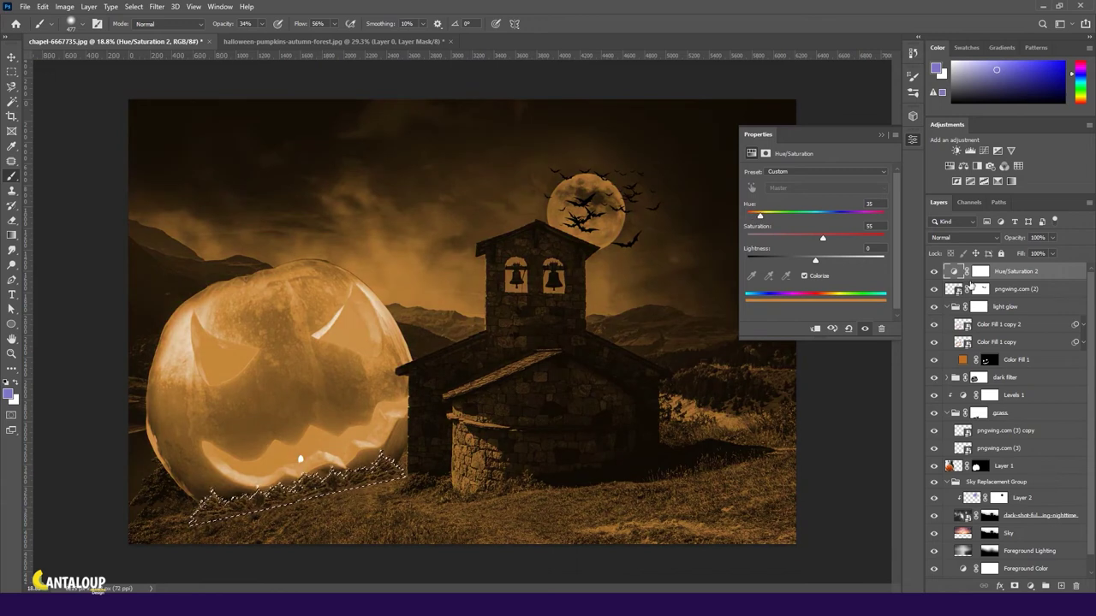
- Replace the adjustment's mask with the grass selection and set Hue 29, Saturation 100
{"action": "left_click", "coordinate": [980, 272]}
{"action": "left_click", "coordinate": [1075, 586]}
{"action": "key", "text": "Return"}
{"action": "left_click", "coordinate": [1014, 586]}
{"action": "key", "text": "ctrl+plus"}
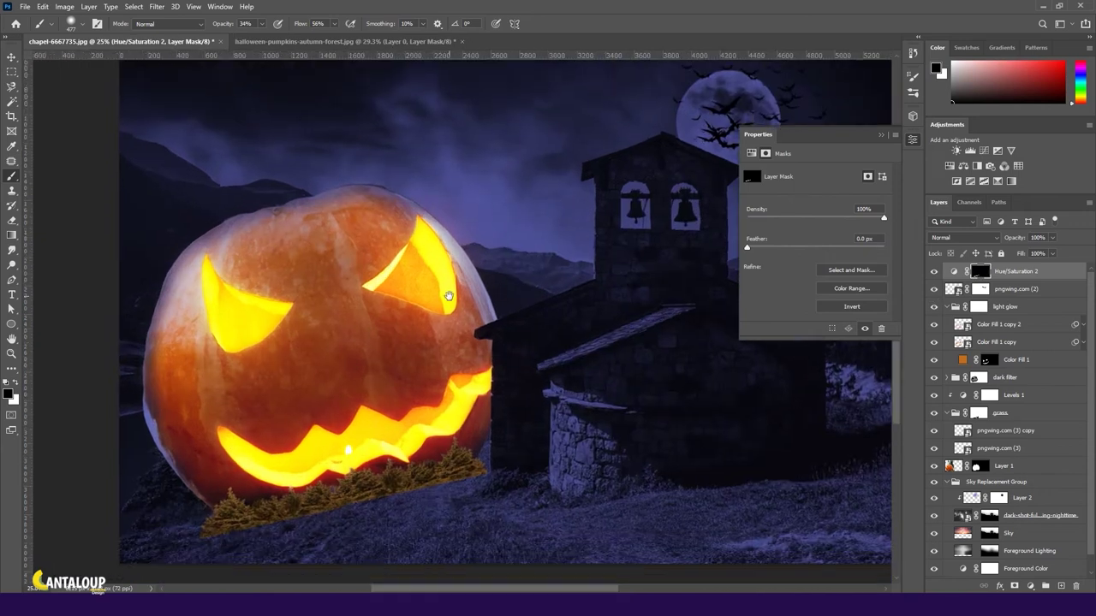
{"action": "left_click_drag", "start_coordinate": [759, 215], "coordinate": [765, 214]}
{"action": "left_click_drag", "start_coordinate": [822, 237], "coordinate": [906, 247]}
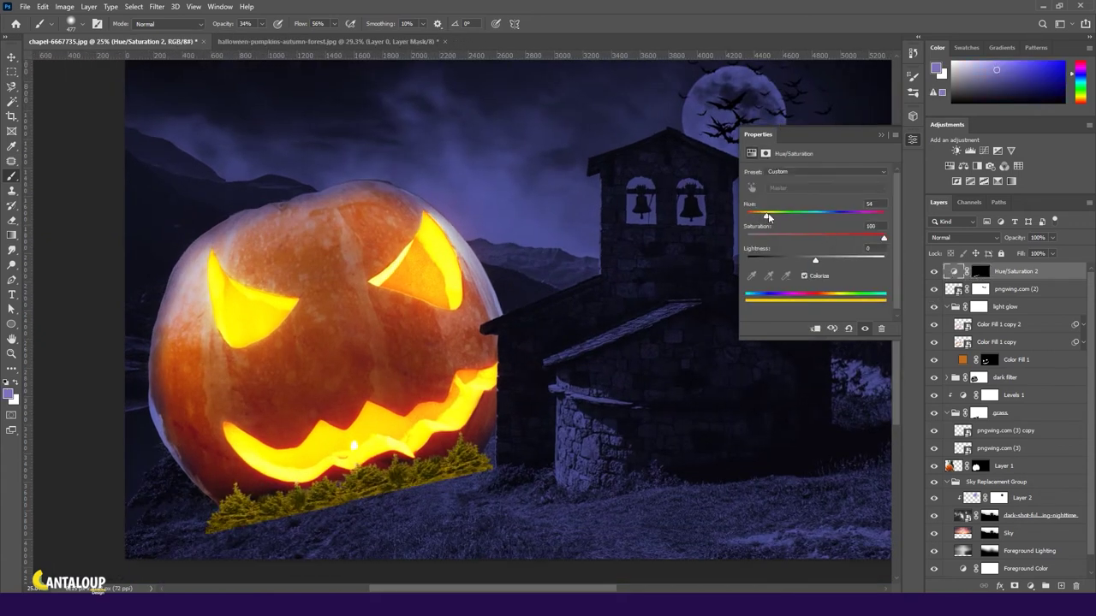
{"action": "left_click_drag", "start_coordinate": [768, 216], "coordinate": [759, 215]}
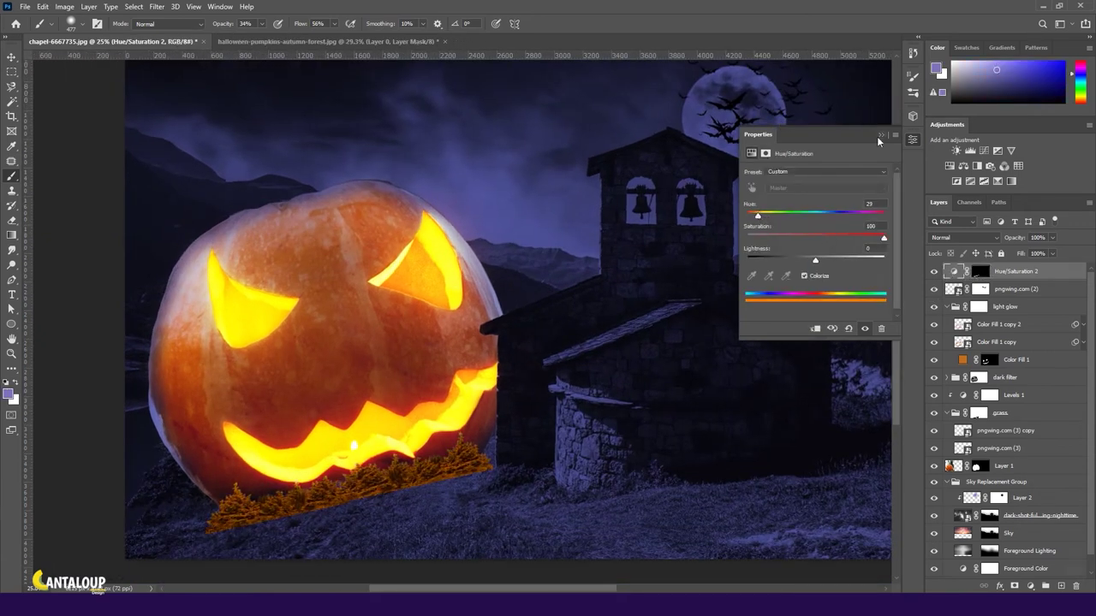
{"action": "left_click", "coordinate": [880, 136]}
{"action": "left_click", "coordinate": [980, 272]}
- Paint black along the lower grass edge on the Hue/Saturation 2 mask, then lower brush opacity to 30% and flow to 60%
{"action": "scroll", "coordinate": [330, 390], "scroll_direction": "up", "scroll_amount": 2}
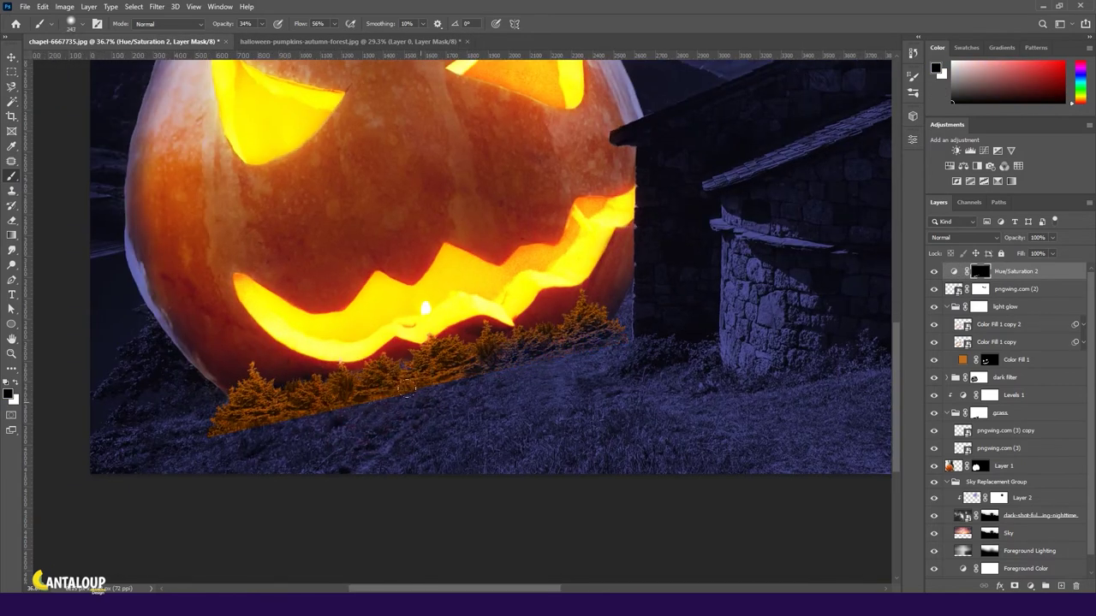
{"action": "left_click_drag", "start_coordinate": [541, 358], "coordinate": [227, 417]}
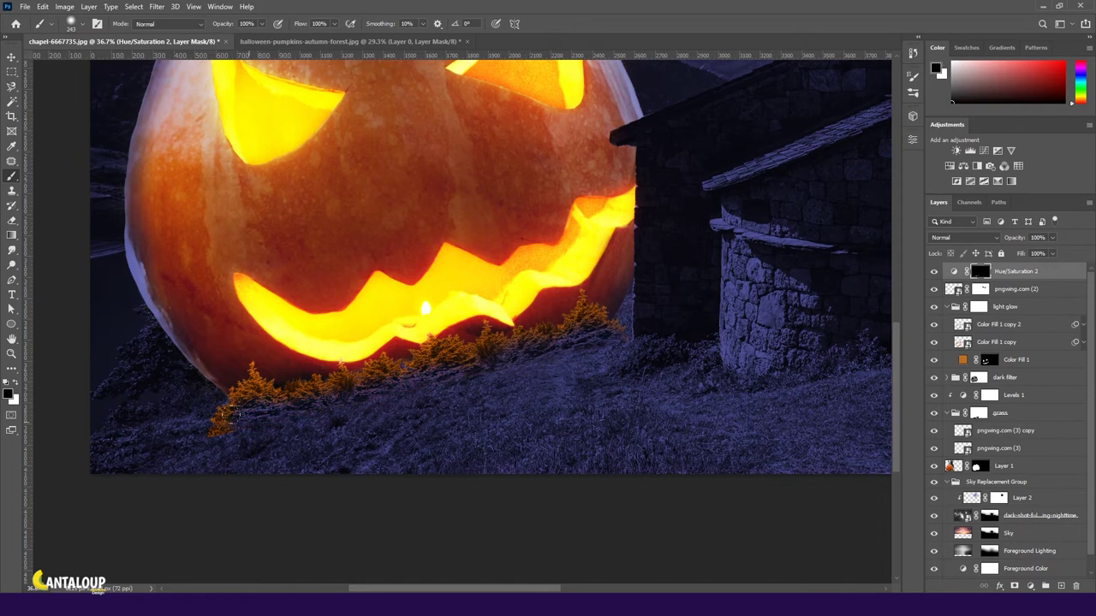
{"action": "scroll", "coordinate": [459, 379], "scroll_direction": "up", "scroll_amount": 1}
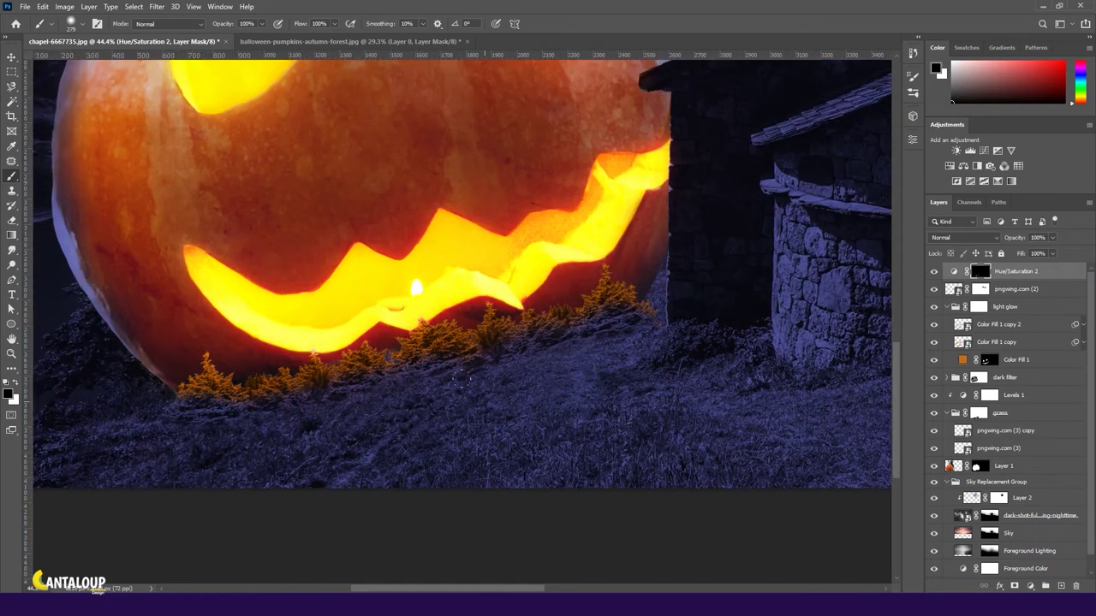
{"action": "key", "text": "3"}
{"action": "key", "text": "3"}
{"action": "key", "text": "shift+6"}
{"action": "scroll", "coordinate": [368, 411], "scroll_direction": "down", "scroll_amount": 2}
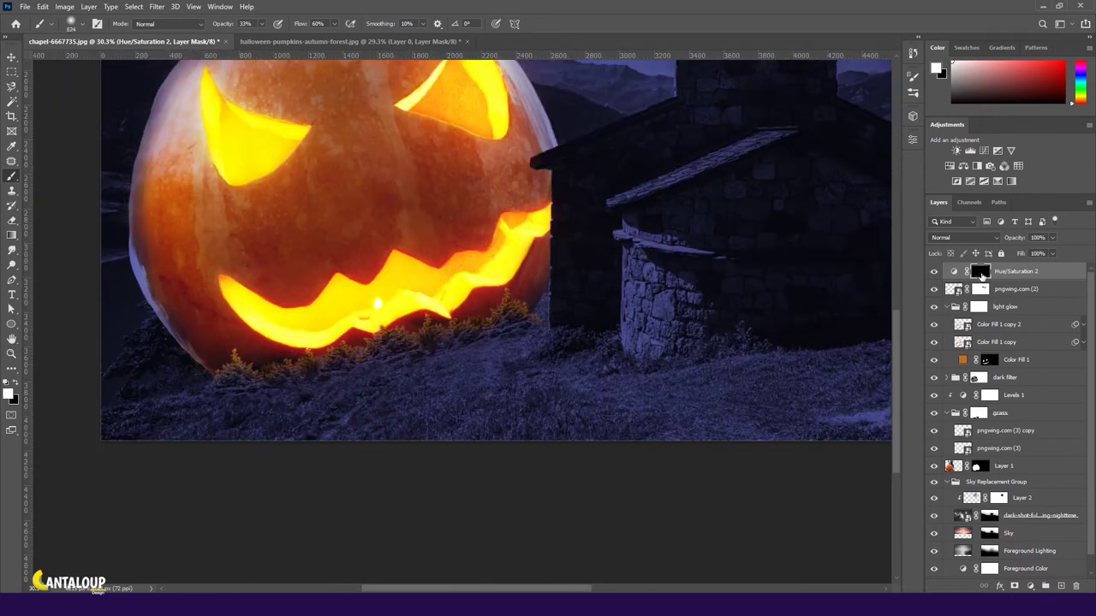
{"action": "scroll", "coordinate": [514, 188], "scroll_direction": "up", "scroll_amount": 6}
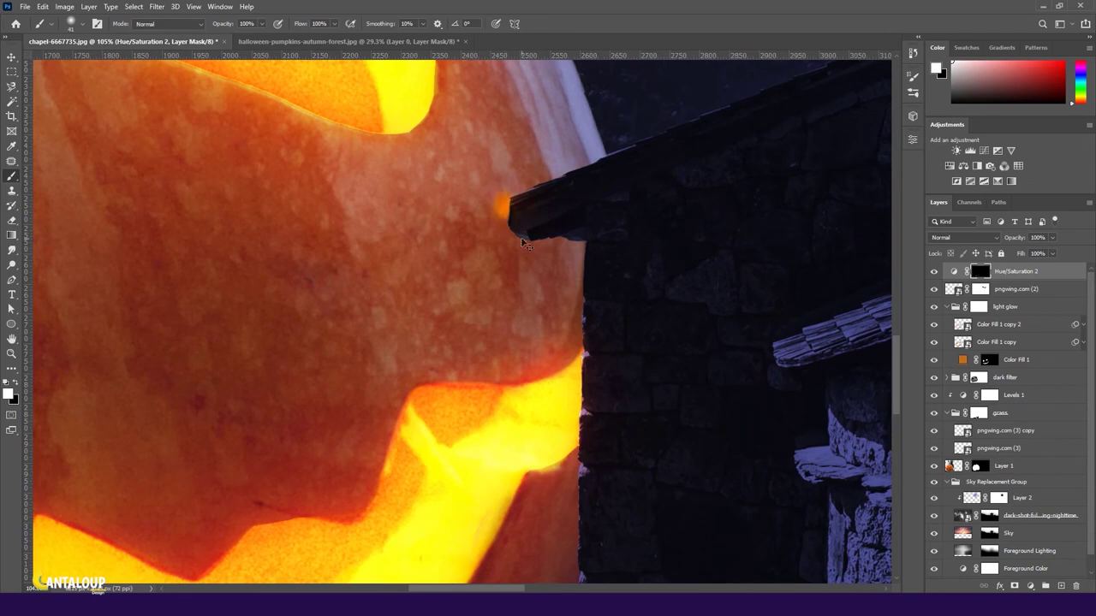
- Load the chapel outline as a selection and zoom in on the pumpkin and roof
{"action": "left_click", "coordinate": [989, 532], "text": "ctrl"}
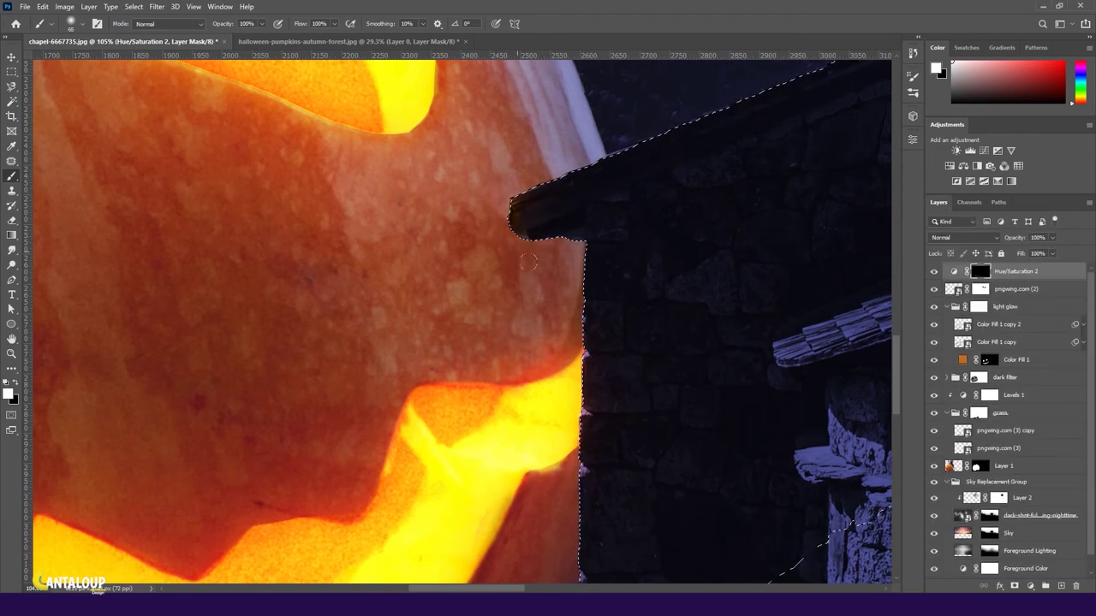
{"action": "scroll", "coordinate": [539, 325], "scroll_direction": "down", "scroll_amount": 2}
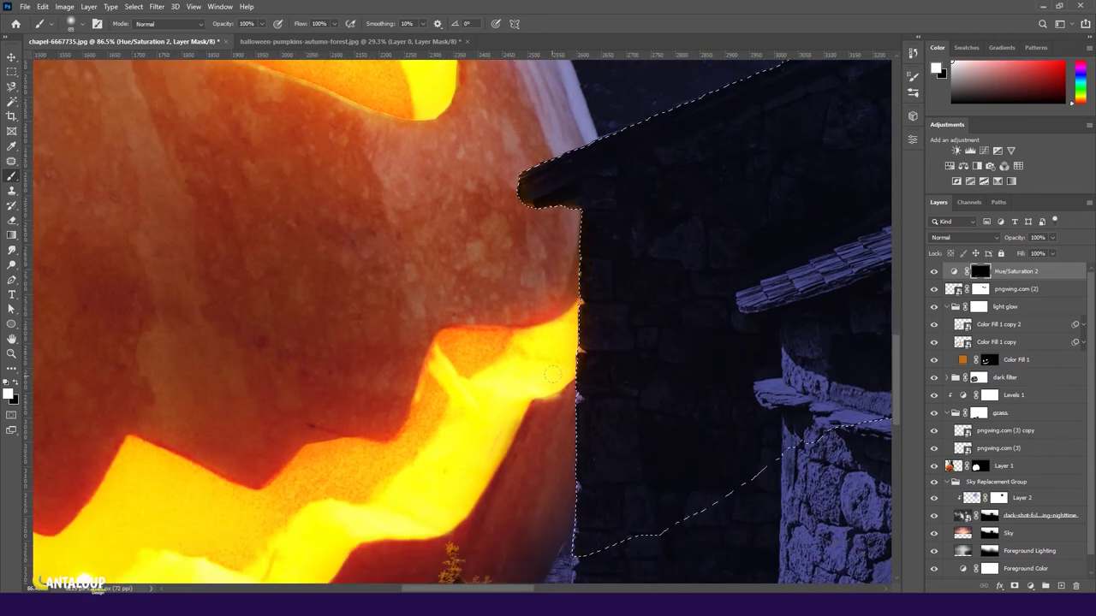
{"action": "scroll", "coordinate": [554, 498], "scroll_direction": "down", "scroll_amount": 1}
{"action": "scroll", "coordinate": [590, 371], "scroll_direction": "up", "scroll_amount": 3}
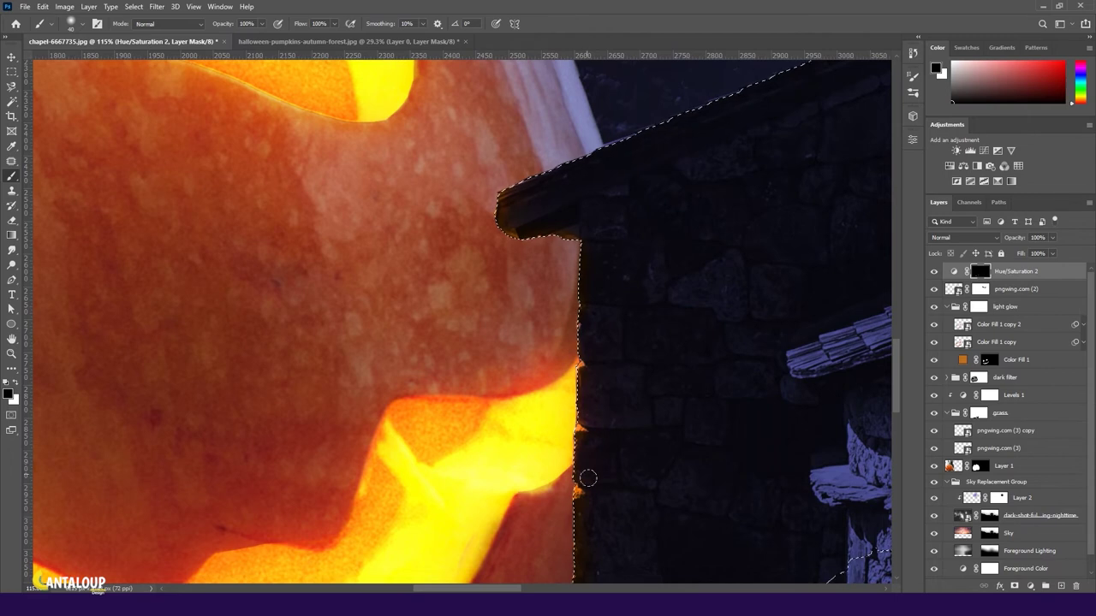
{"action": "scroll", "coordinate": [582, 445], "scroll_direction": "down", "scroll_amount": 3}
{"action": "scroll", "coordinate": [582, 479], "scroll_direction": "down", "scroll_amount": 2}
{"action": "key", "text": "x"}
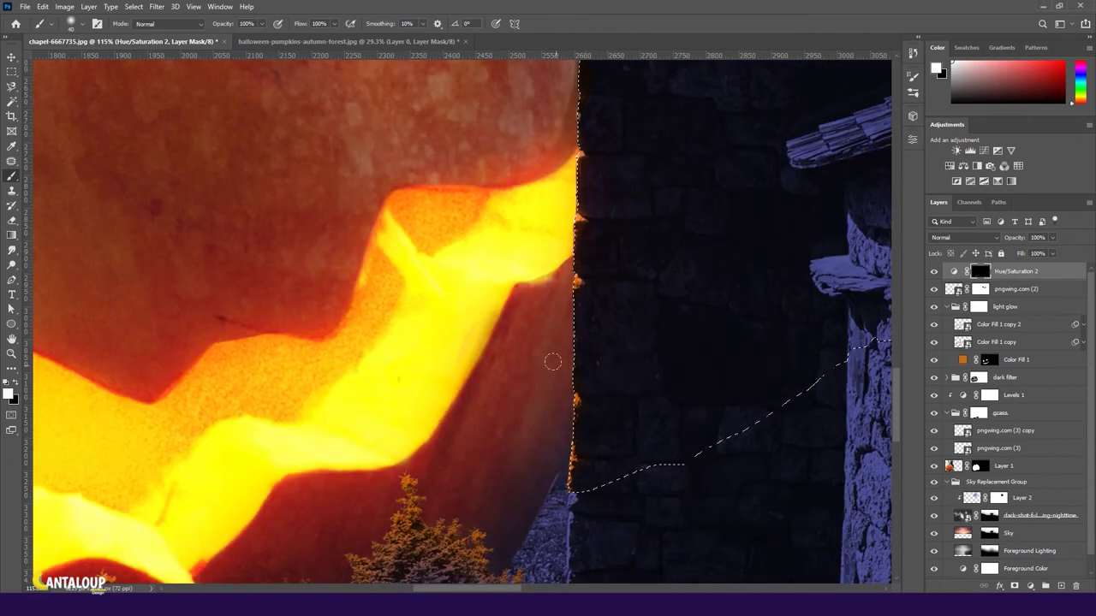
{"action": "scroll", "coordinate": [514, 239], "scroll_direction": "up", "scroll_amount": 3}
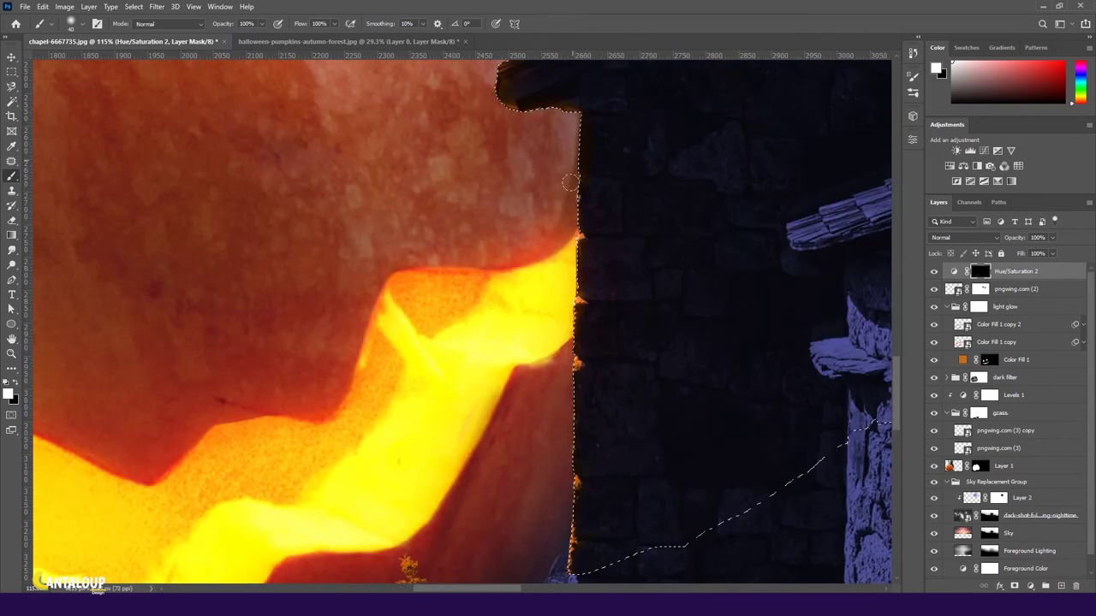
{"action": "scroll", "coordinate": [492, 203], "scroll_direction": "up", "scroll_amount": 1}
{"action": "scroll", "coordinate": [496, 274], "scroll_direction": "down", "scroll_amount": 3}
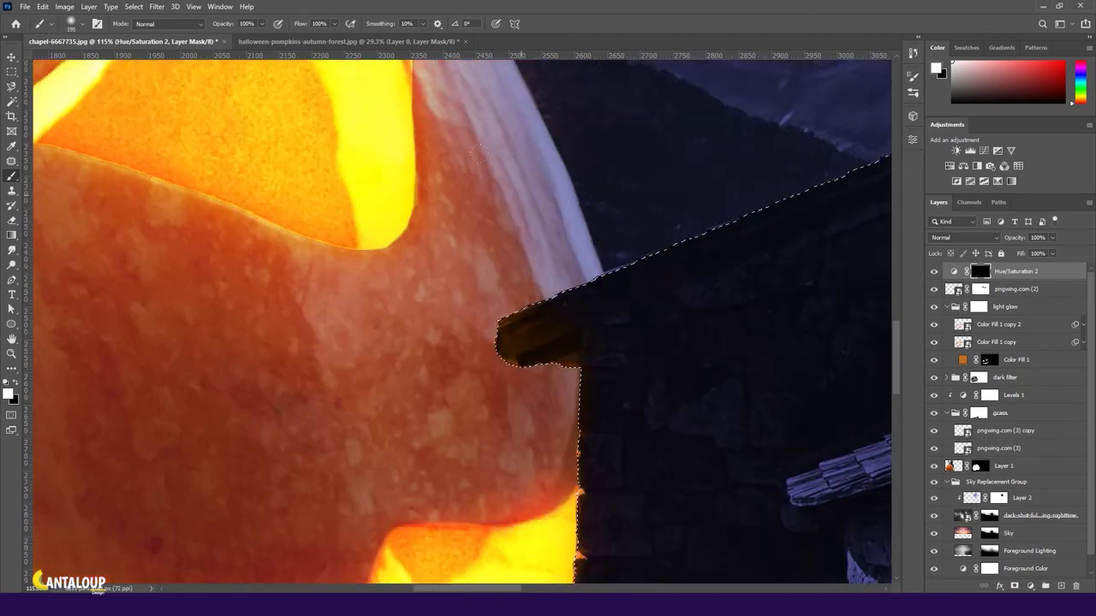
{"action": "scroll", "coordinate": [502, 353], "scroll_direction": "up", "scroll_amount": 1}
{"action": "key", "text": "z"}
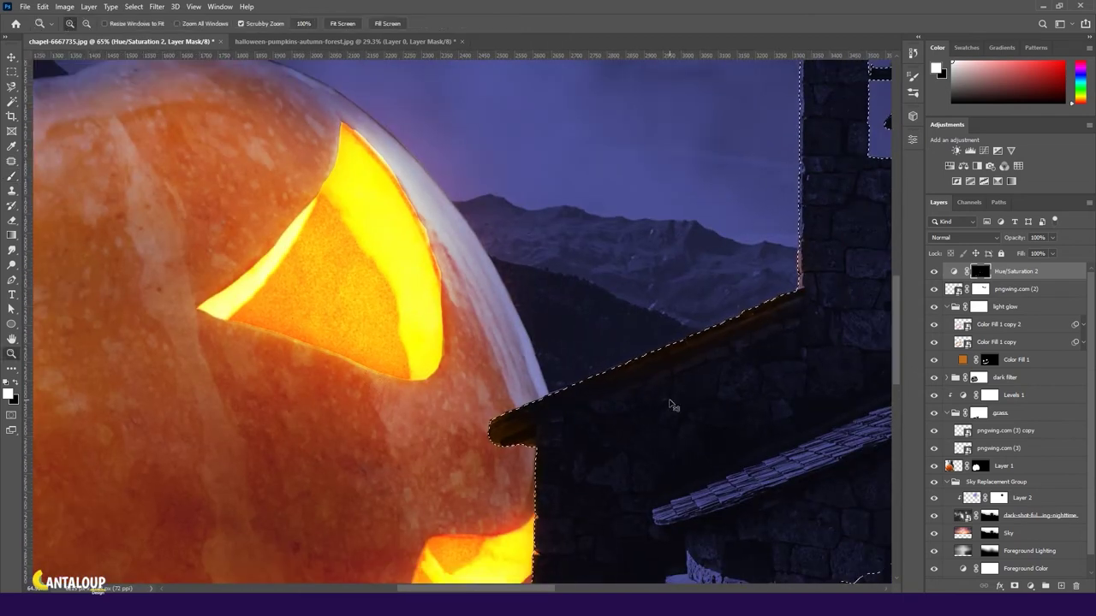
{"action": "scroll", "coordinate": [734, 311], "scroll_direction": "up", "scroll_amount": 1}
- Paint white orange glow down the tower's left wall edge and its upper-left roof corner
{"action": "key", "text": "b"}
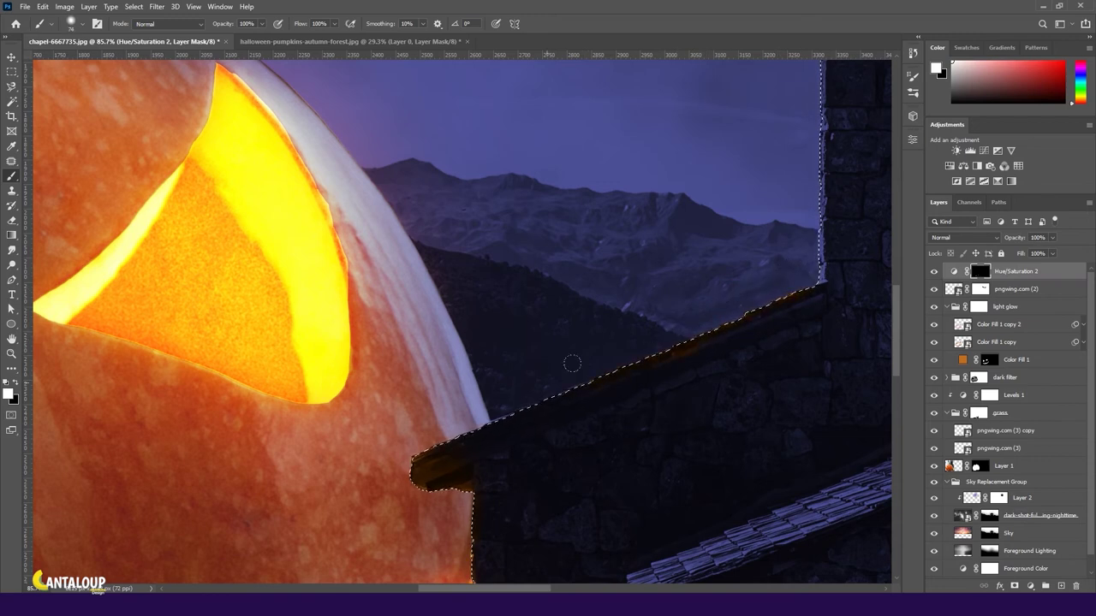
{"action": "key", "text": "x"}
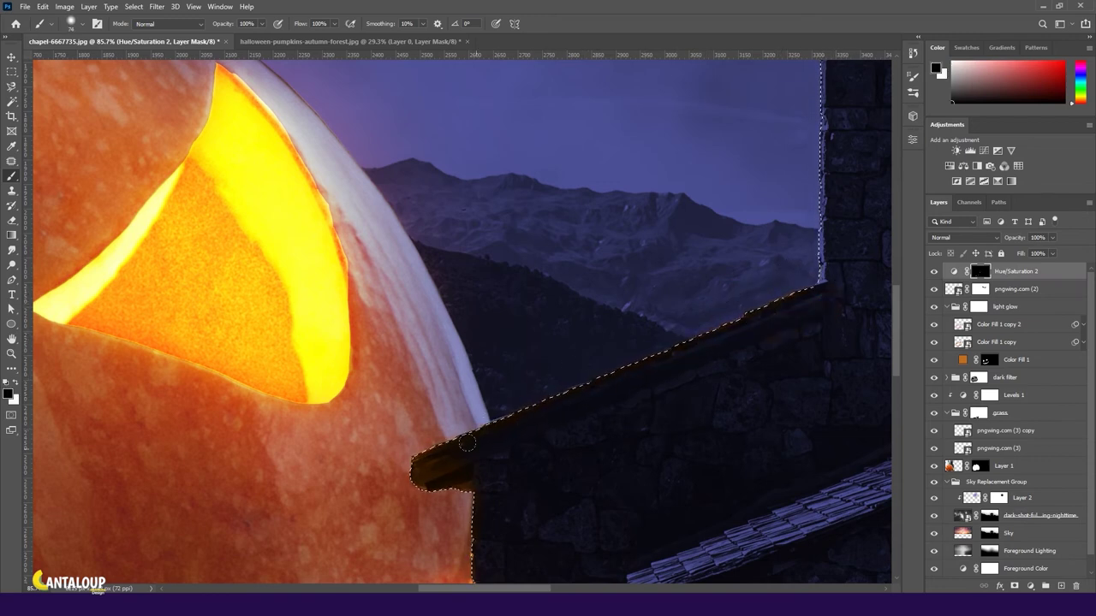
{"action": "key", "text": "x"}
{"action": "scroll", "coordinate": [599, 274], "scroll_direction": "down", "scroll_amount": 3}
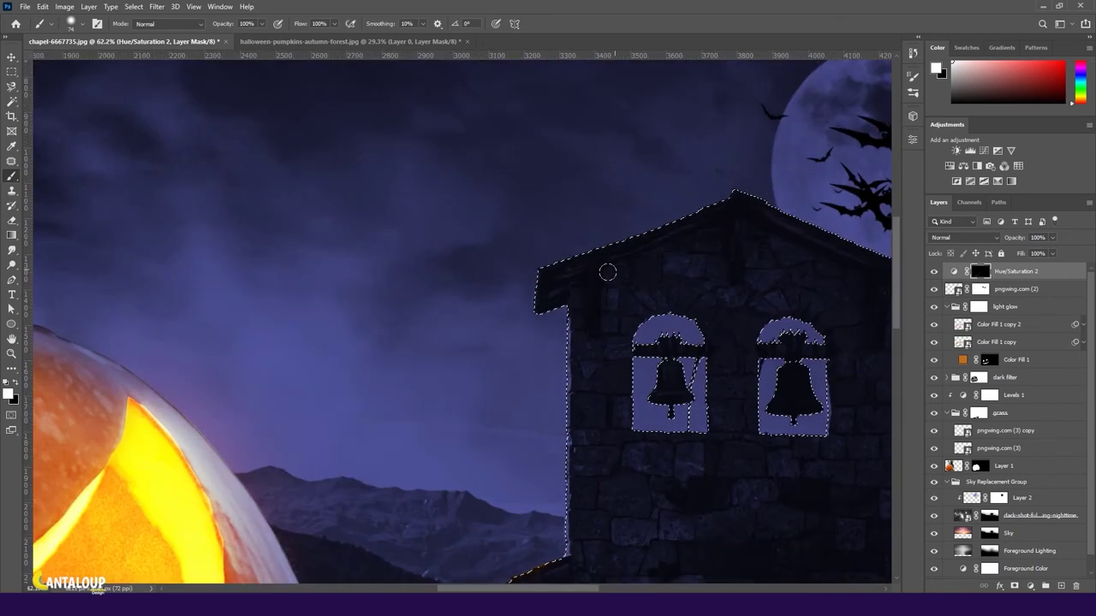
{"action": "scroll", "coordinate": [554, 305], "scroll_direction": "down", "scroll_amount": 1}
{"action": "left_click_drag", "start_coordinate": [554, 304], "coordinate": [565, 500]}
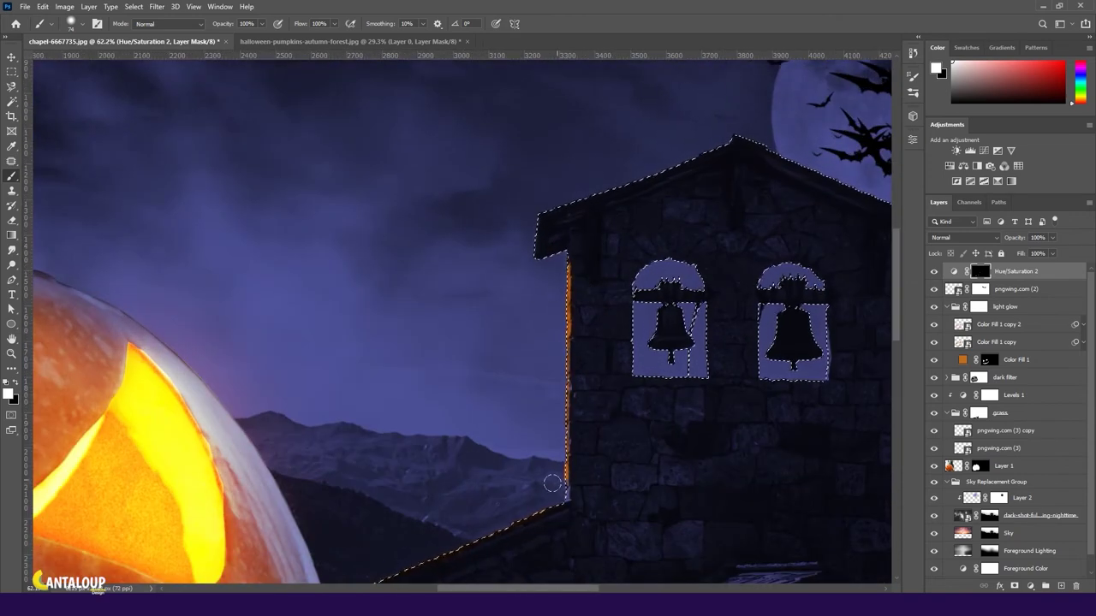
{"action": "left_click_drag", "start_coordinate": [555, 259], "coordinate": [543, 224]}
- Switch to black and set brush opacity 39% and flow 34%
{"action": "key", "text": "x"}
{"action": "key", "text": "x"}
{"action": "scroll", "coordinate": [591, 237], "scroll_direction": "up", "scroll_amount": 4}
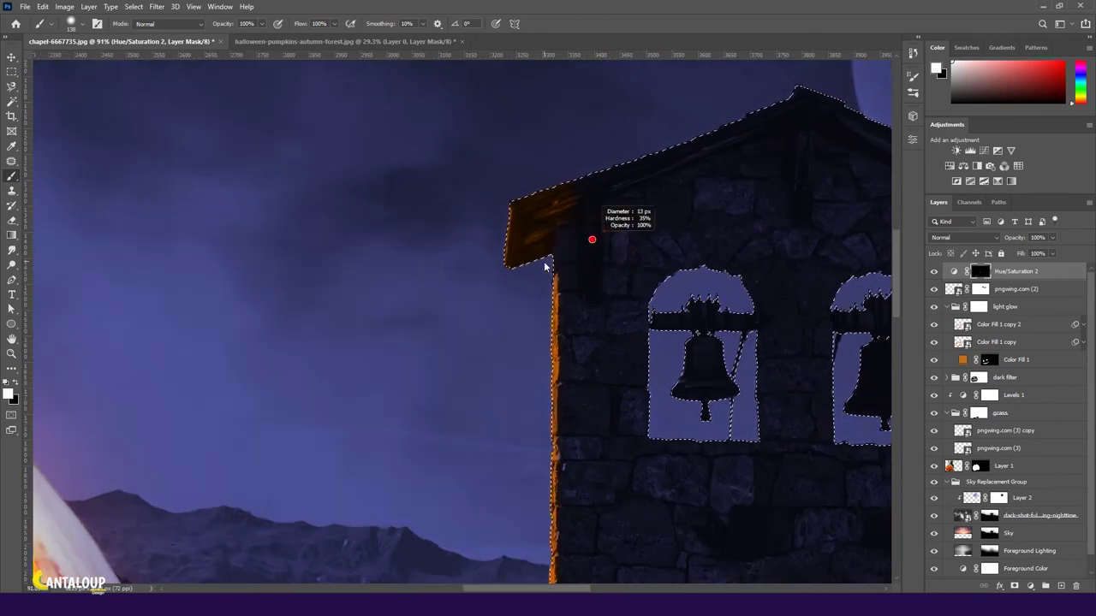
{"action": "scroll", "coordinate": [588, 211], "scroll_direction": "down", "scroll_amount": 3}
{"action": "scroll", "coordinate": [673, 177], "scroll_direction": "up", "scroll_amount": 1}
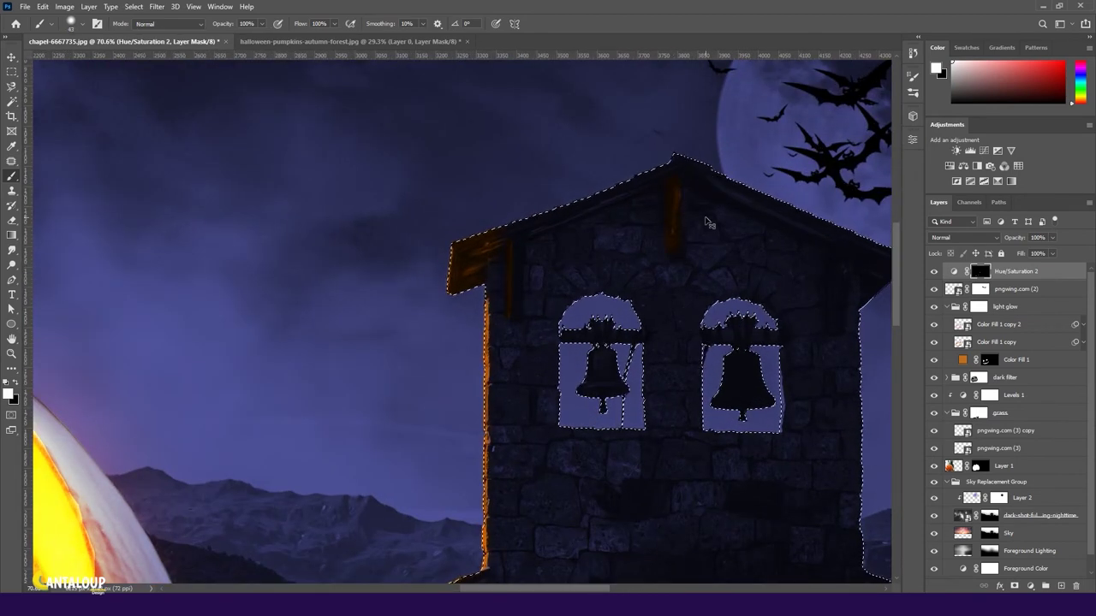
{"action": "key", "text": "3"}
{"action": "key", "text": "9"}
{"action": "key", "text": "shift+3"}
{"action": "key", "text": "shift+4"}
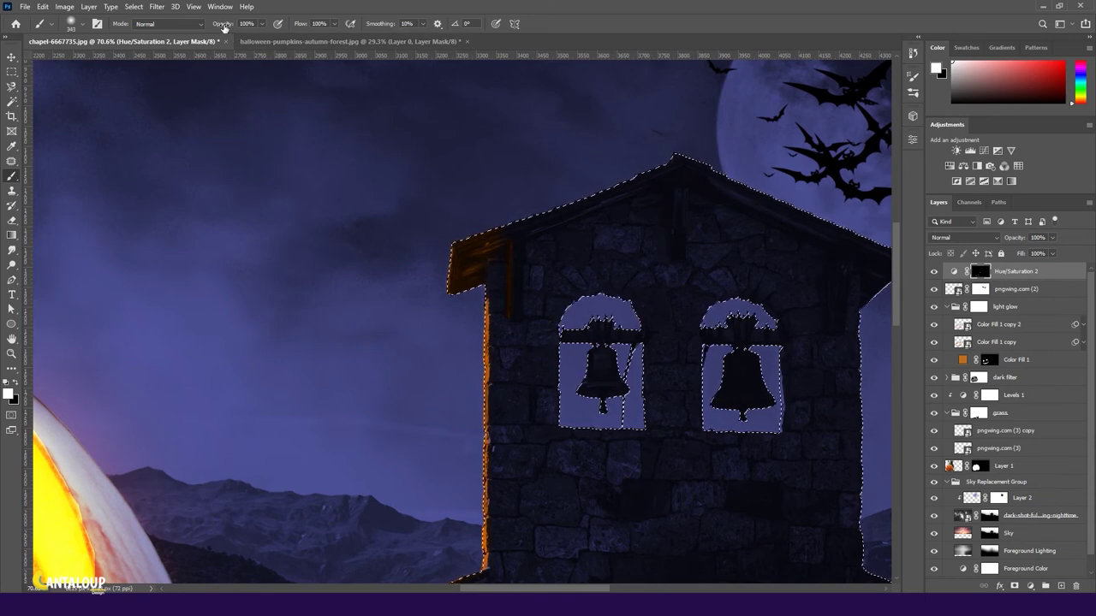
{"action": "scroll", "coordinate": [574, 227], "scroll_direction": "down", "scroll_amount": 3}
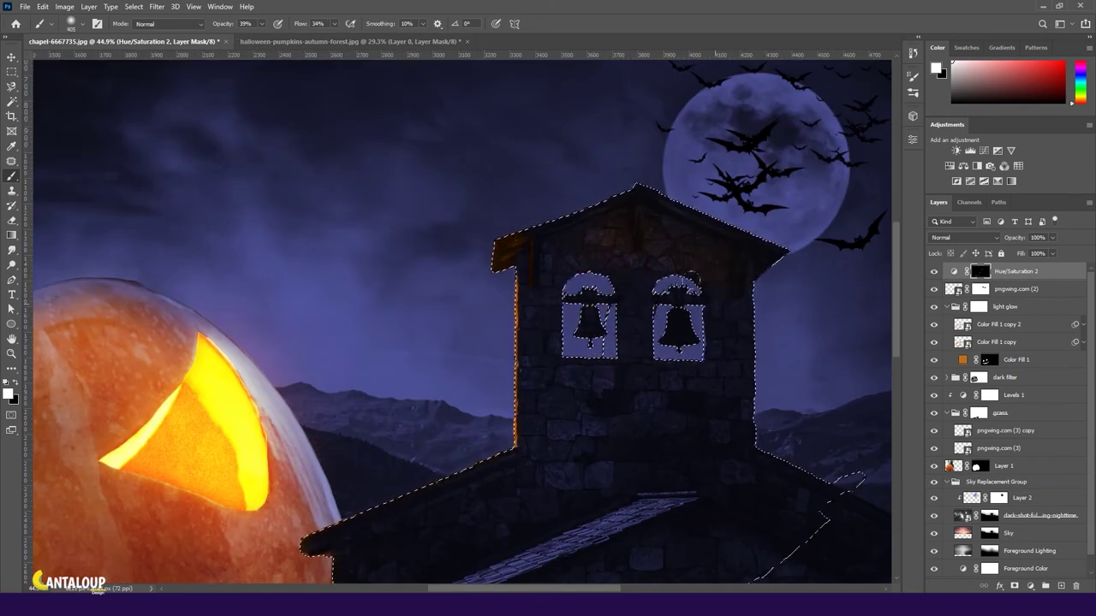
- Reset brush opacity and flow to 100% and paint glow along the left bell opening's edge
{"action": "scroll", "coordinate": [777, 392], "scroll_direction": "down", "scroll_amount": 1}
{"action": "scroll", "coordinate": [556, 291], "scroll_direction": "up", "scroll_amount": 5}
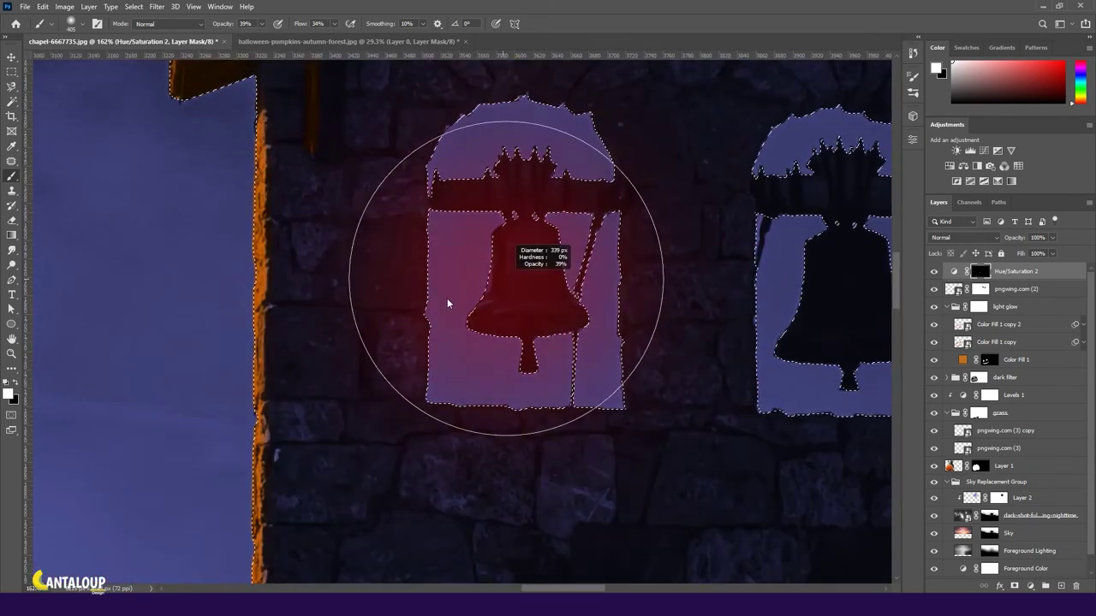
{"action": "key", "text": "0"}
{"action": "scroll", "coordinate": [483, 205], "scroll_direction": "up", "scroll_amount": 1}
{"action": "key", "text": "shift+0"}
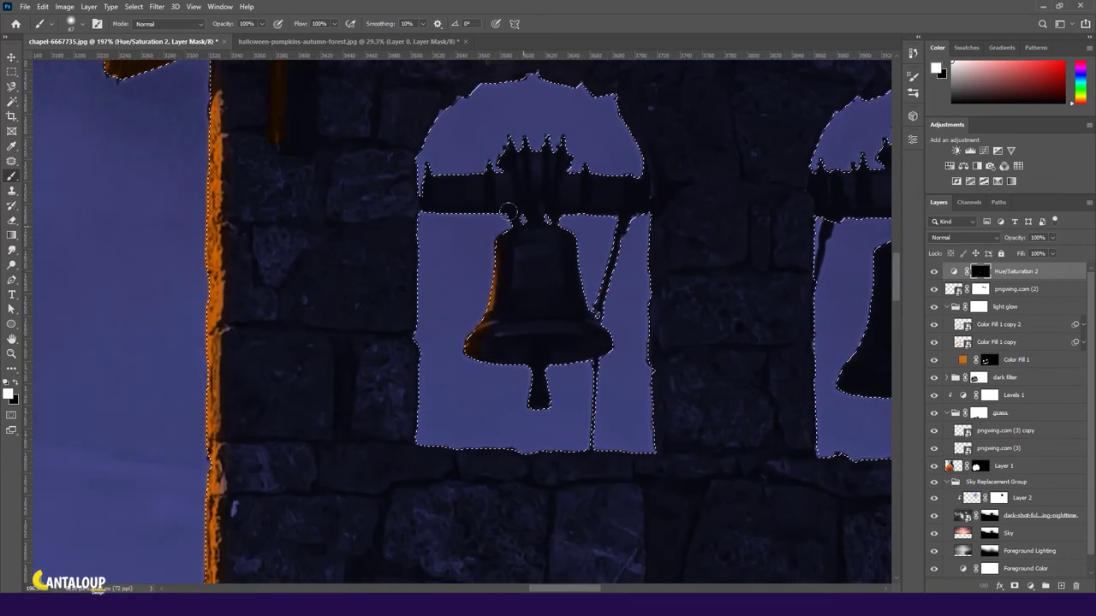
{"action": "scroll", "coordinate": [501, 395], "scroll_direction": "up", "scroll_amount": 2}
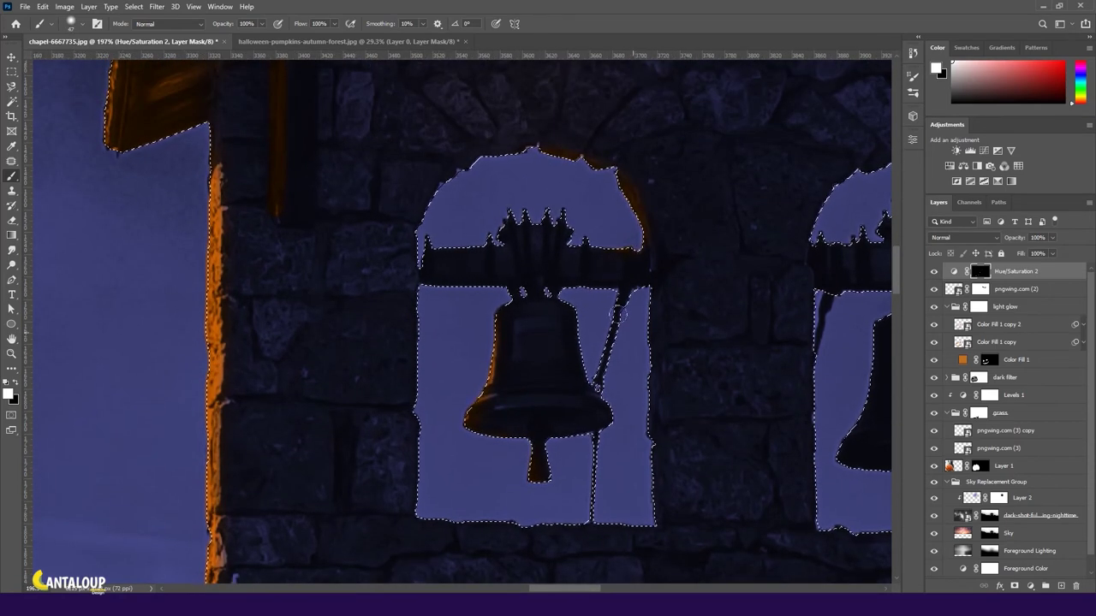
{"action": "left_click_drag", "start_coordinate": [635, 308], "coordinate": [652, 496]}
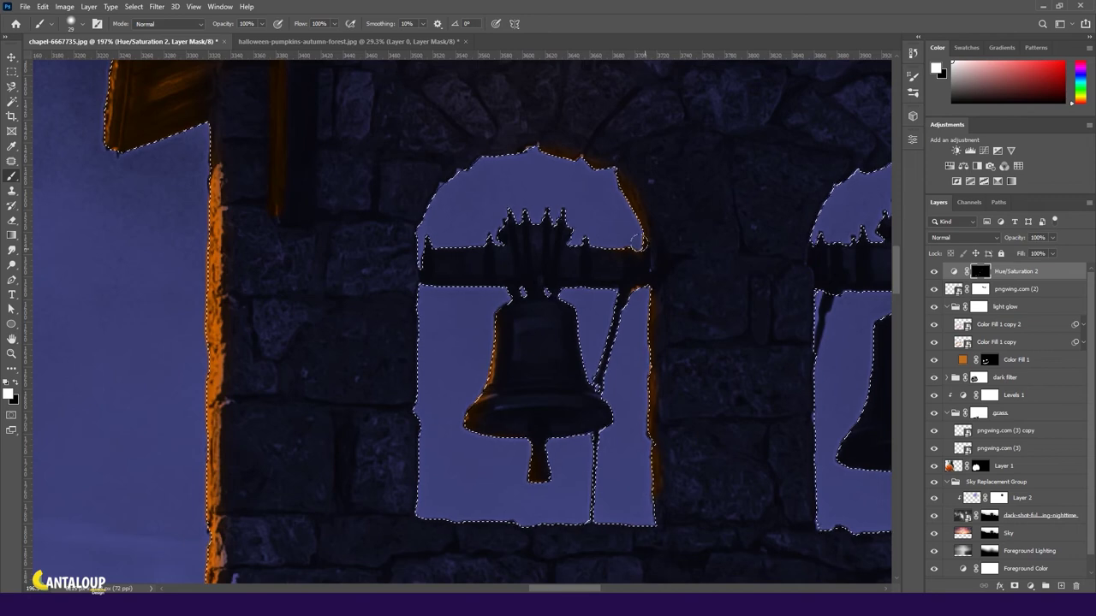
- Paint glow along the second bell opening with a smaller brush, removing the excess with black
{"action": "left_click_drag", "start_coordinate": [607, 323], "coordinate": [621, 295]}
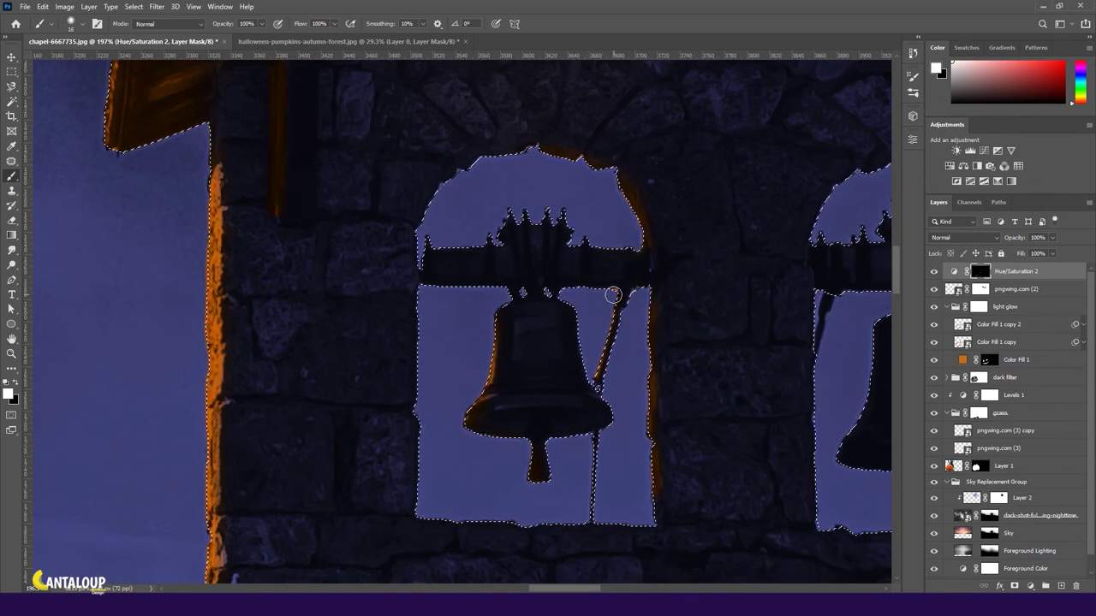
{"action": "scroll", "coordinate": [582, 259], "scroll_direction": "right", "scroll_amount": 5}
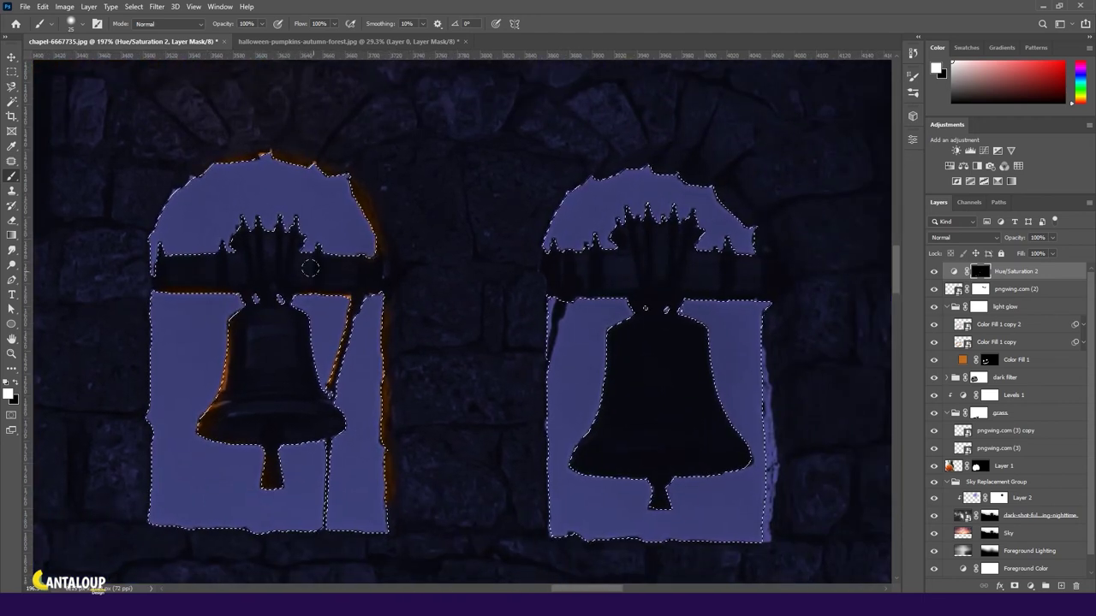
{"action": "mouse_move", "coordinate": [592, 193]}
{"action": "left_mouse_down"}
{"action": "mouse_move", "coordinate": [788, 345]}
{"action": "mouse_move", "coordinate": [782, 501]}
{"action": "left_mouse_up"}
{"action": "key", "text": "x"}
{"action": "left_click_drag", "start_coordinate": [692, 160], "coordinate": [765, 248]}
{"action": "key", "text": "x"}
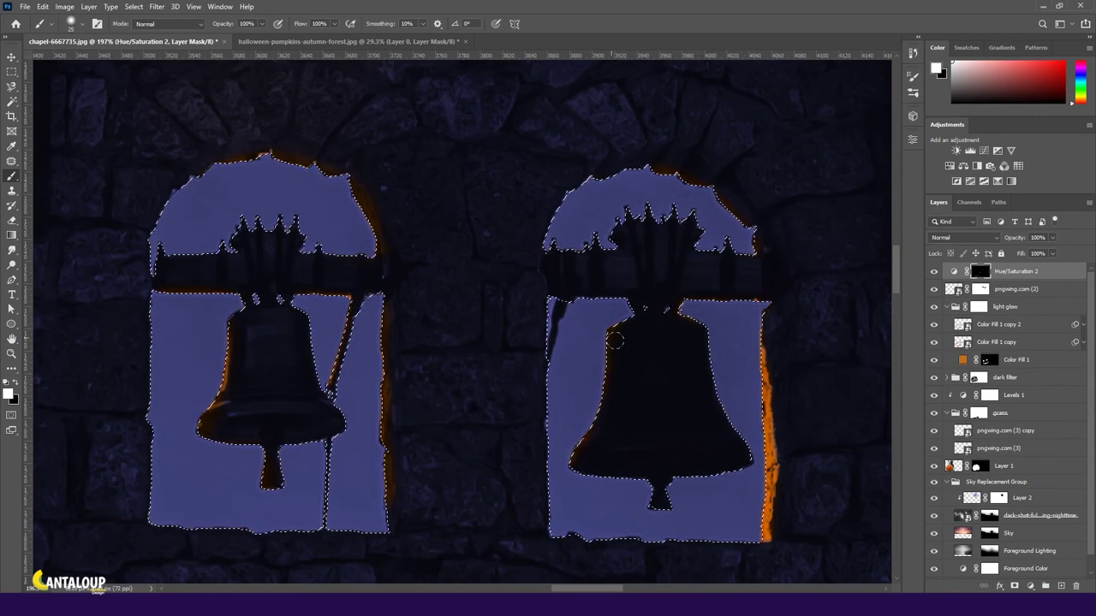
{"action": "scroll", "coordinate": [642, 335], "scroll_direction": "down", "scroll_amount": 5}
{"action": "scroll", "coordinate": [692, 308], "scroll_direction": "down", "scroll_amount": 2}
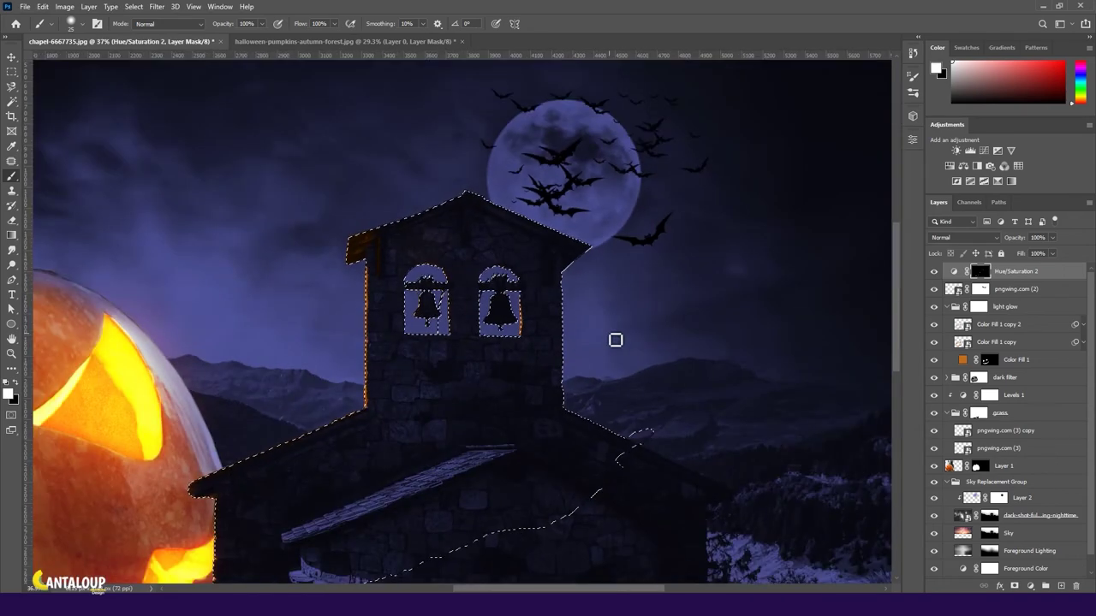
- Tilt the brush angle to 14°, then try and undo a glow stroke along the roof edge
{"action": "scroll", "coordinate": [614, 338], "scroll_direction": "down", "scroll_amount": 2}
{"action": "scroll", "coordinate": [310, 394], "scroll_direction": "up", "scroll_amount": 1}
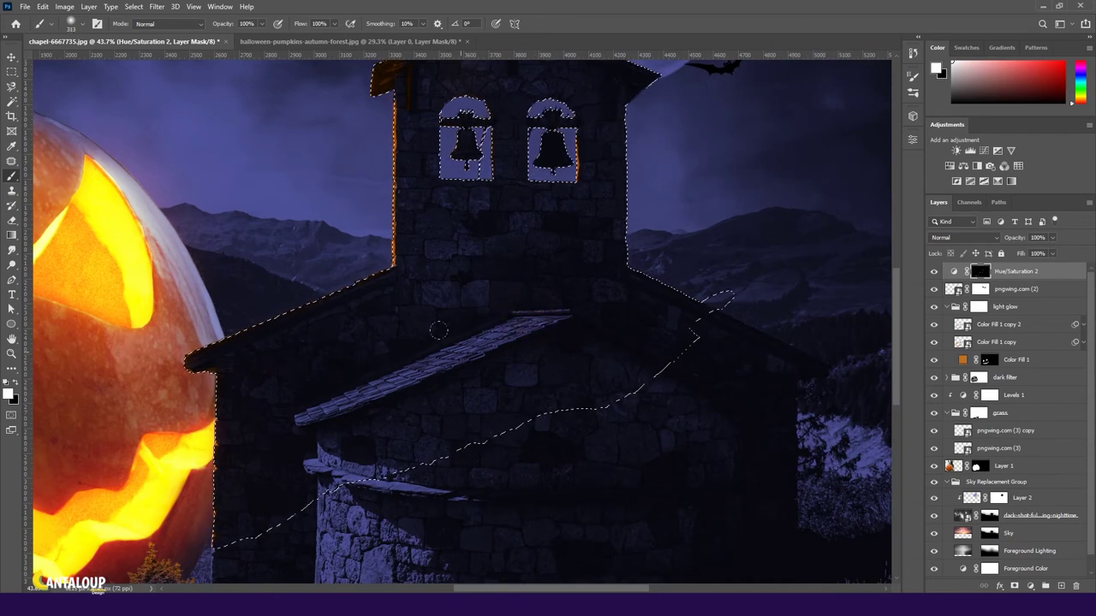
{"action": "right_click", "coordinate": [416, 294]}
{"action": "left_click_drag", "start_coordinate": [416, 293], "coordinate": [422, 323]}
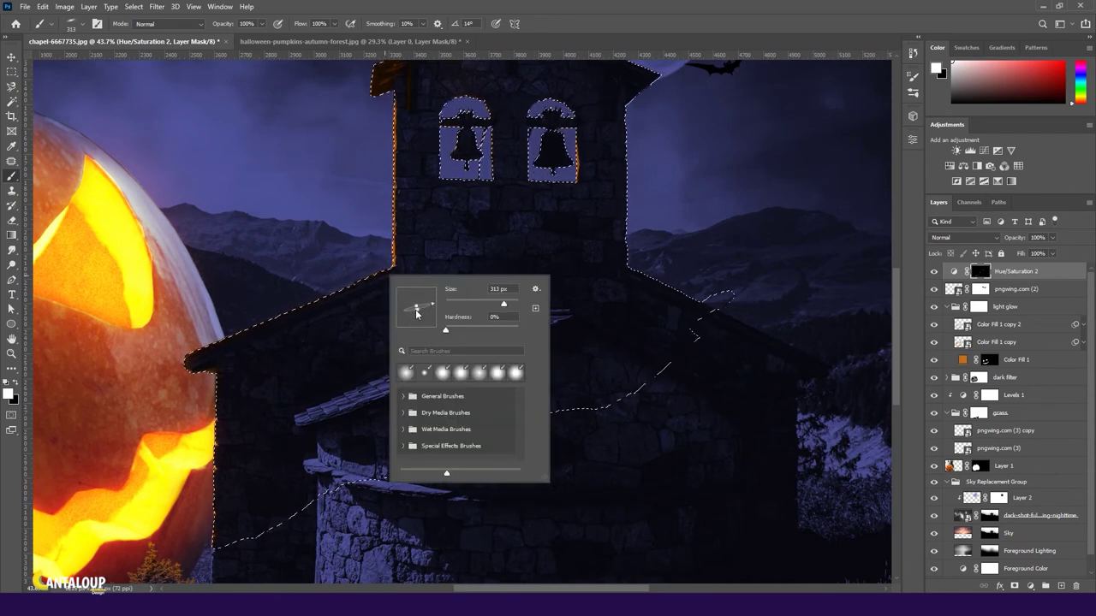
{"action": "left_click_drag", "start_coordinate": [377, 389], "coordinate": [522, 325]}
{"action": "scroll", "coordinate": [557, 396], "scroll_direction": "down", "scroll_amount": 2}
{"action": "key", "text": "ctrl+z"}
- Paint orange light onto the slanted tiled roof at 41% brush opacity
{"action": "key", "text": "4"}
{"action": "key", "text": "1"}
{"action": "left_click_drag", "start_coordinate": [425, 269], "coordinate": [402, 294]}
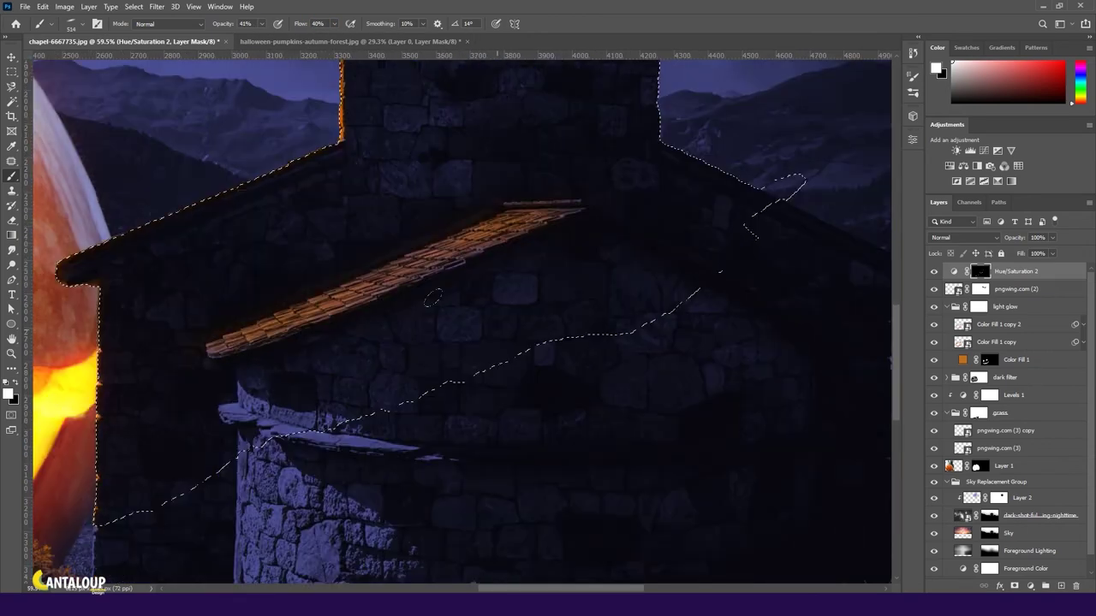
{"action": "scroll", "coordinate": [317, 293], "scroll_direction": "down", "scroll_amount": 3}
- Switch to a round brush preset and set white as the foreground to reveal glow
{"action": "right_click", "coordinate": [411, 338]}
{"action": "double_click", "coordinate": [462, 440]}
{"action": "scroll", "coordinate": [323, 370], "scroll_direction": "up", "scroll_amount": 3}
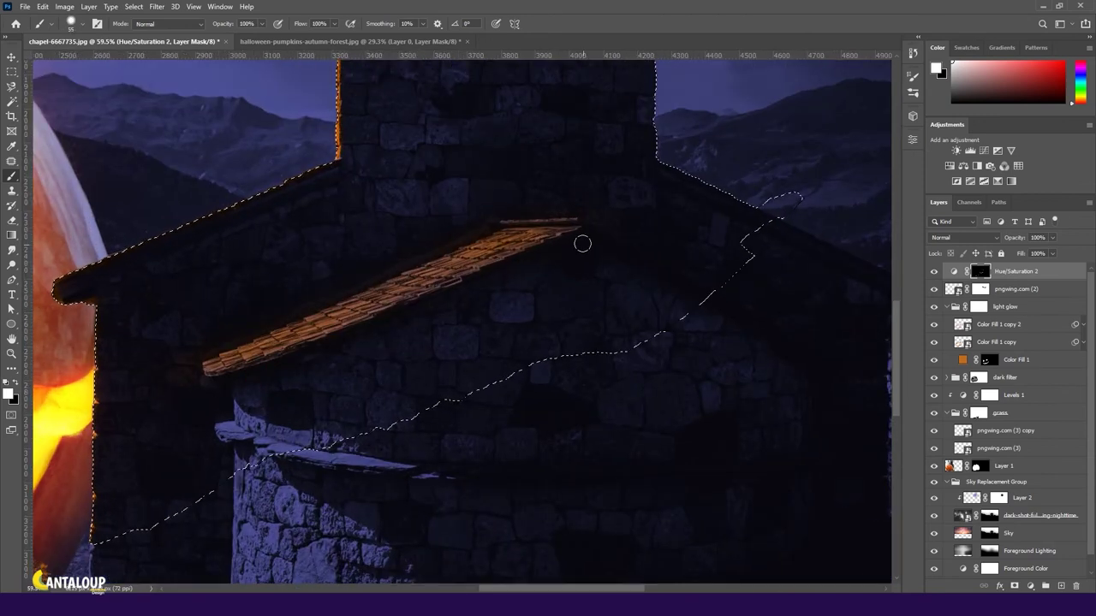
{"action": "scroll", "coordinate": [541, 196], "scroll_direction": "up", "scroll_amount": 3}
{"action": "key", "text": "x"}
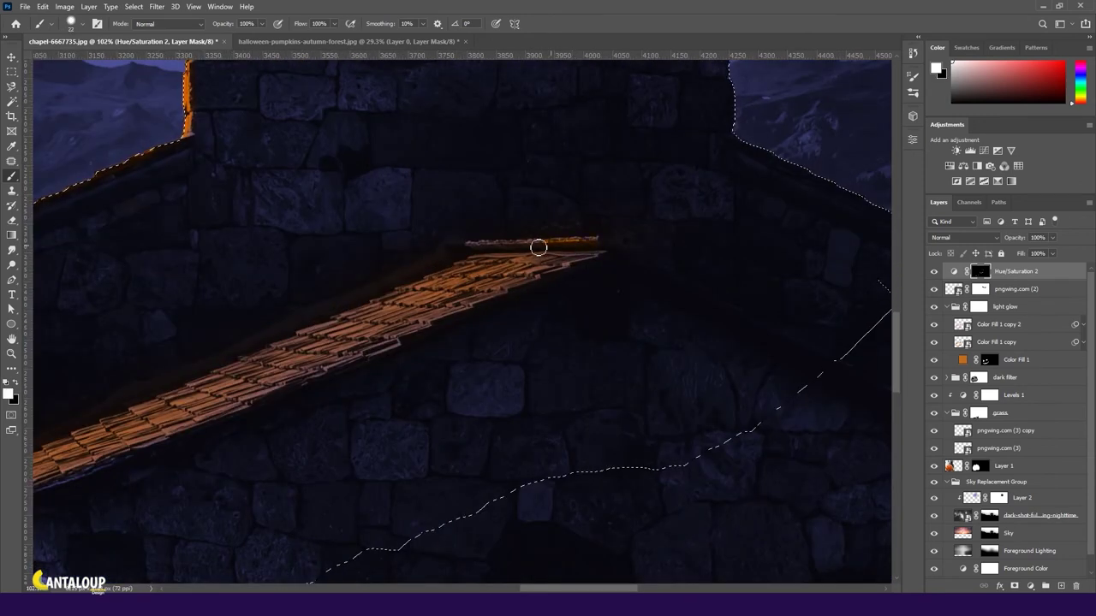
{"action": "scroll", "coordinate": [479, 286], "scroll_direction": "down", "scroll_amount": 3}
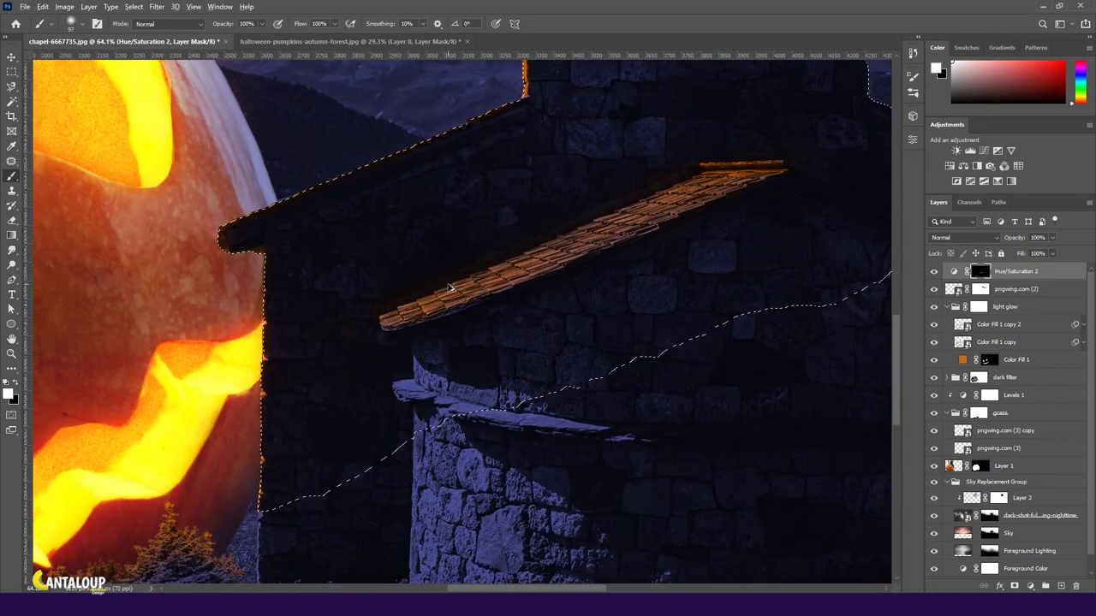
{"action": "scroll", "coordinate": [633, 177], "scroll_direction": "up", "scroll_amount": 1}
{"action": "scroll", "coordinate": [634, 177], "scroll_direction": "up", "scroll_amount": 4}
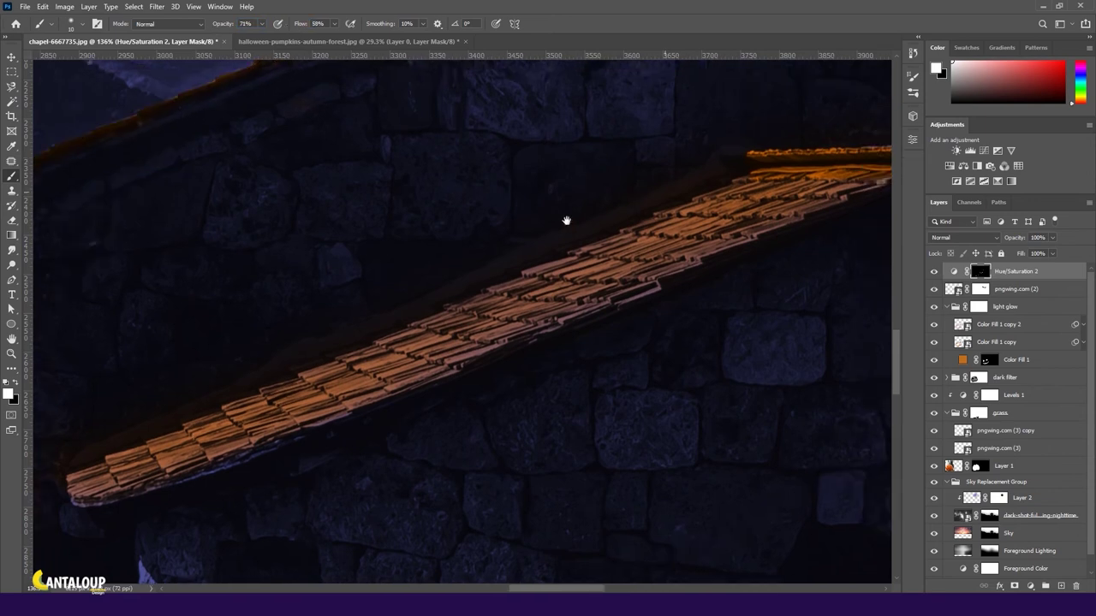
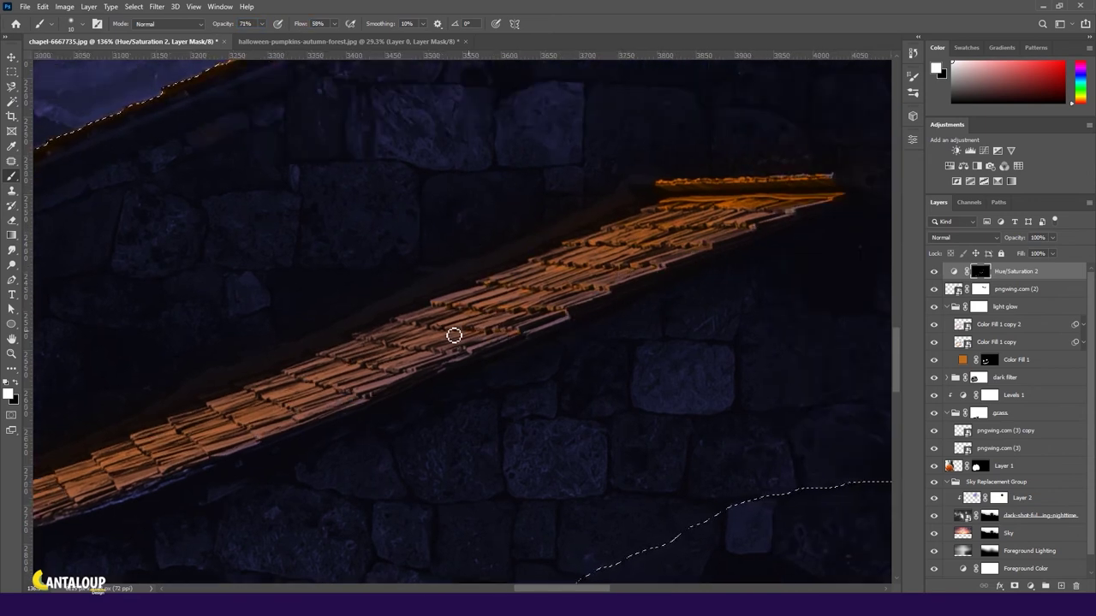
- Lower the brush to 44% opacity and 27% flow
{"action": "key", "text": "4"}
{"action": "key", "text": "4"}
{"action": "key", "text": "shift+2"}
{"action": "key", "text": "shift+7"}
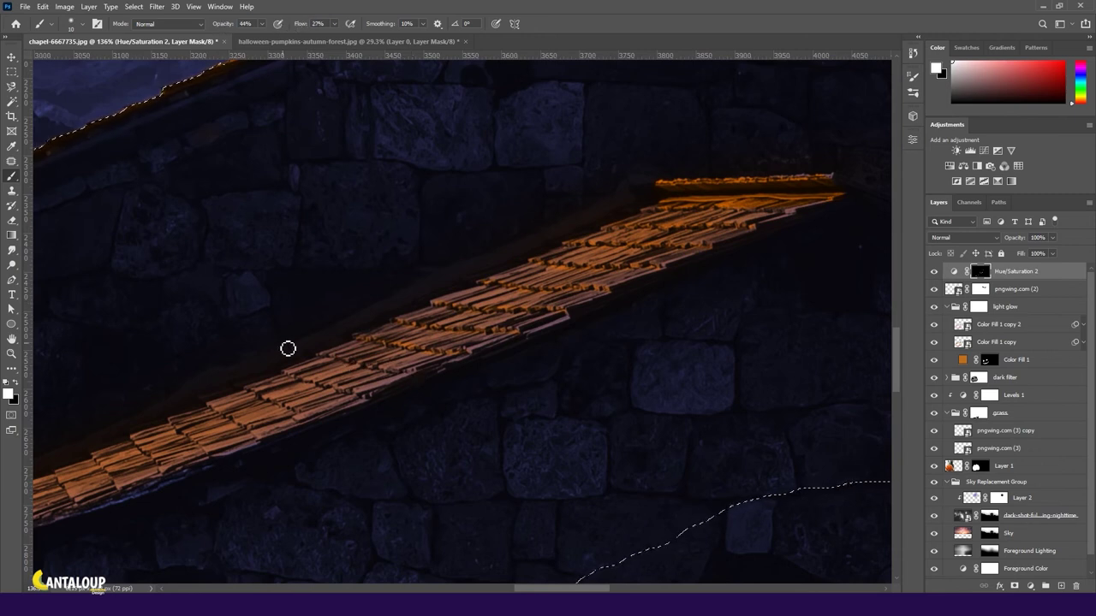
{"action": "scroll", "coordinate": [368, 411], "scroll_direction": "left", "scroll_amount": 3}
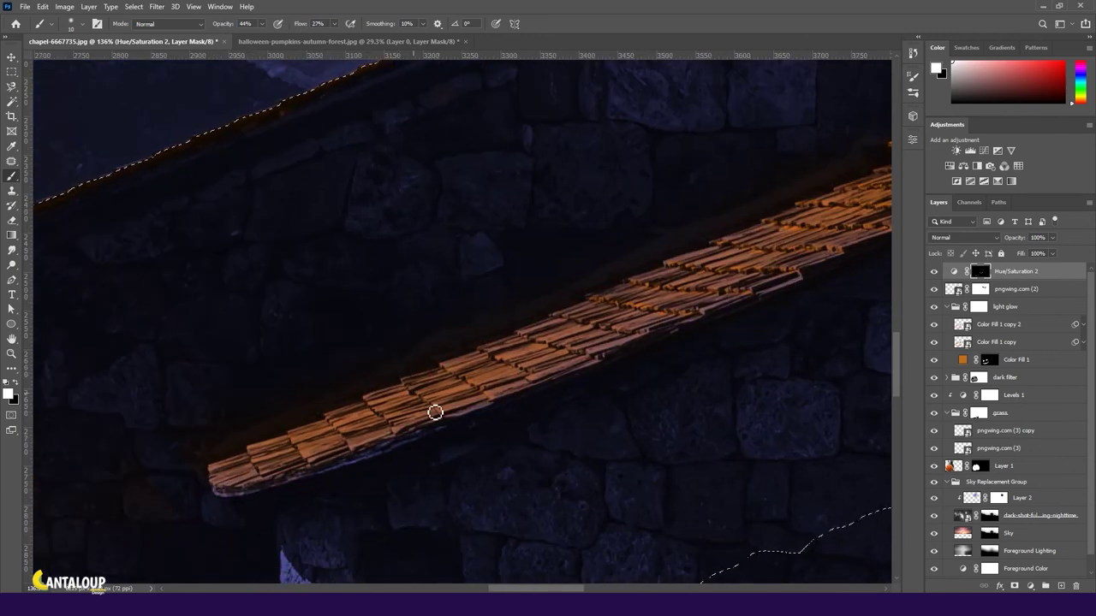
{"action": "scroll", "coordinate": [310, 472], "scroll_direction": "down", "scroll_amount": 5}
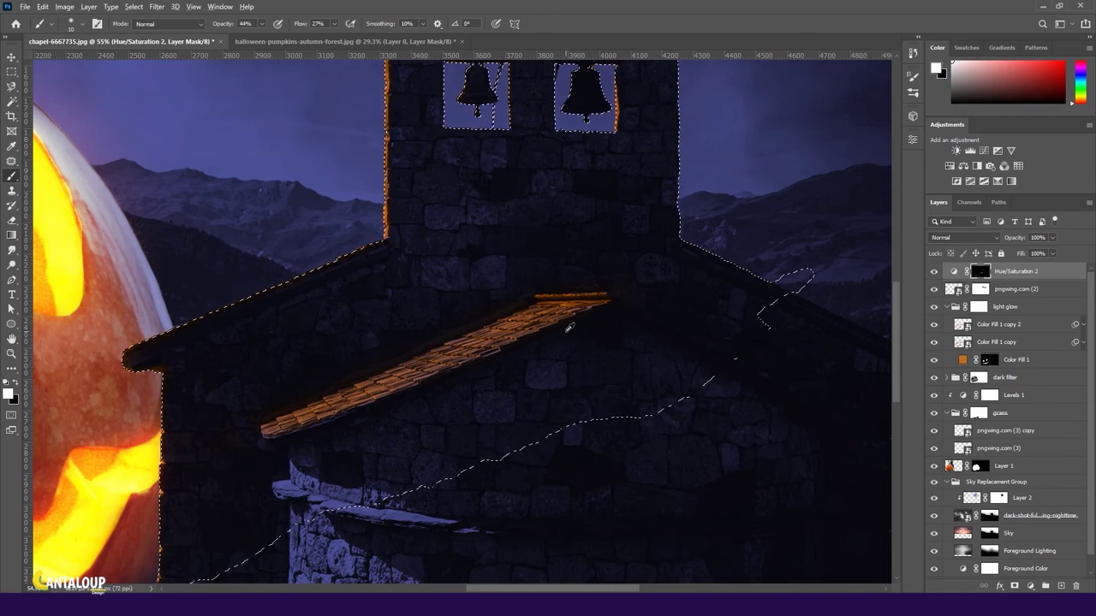
{"action": "scroll", "coordinate": [467, 306], "scroll_direction": "down", "scroll_amount": 1}
- Clear the chapel selection, zoom out to the whole composite, and raise flow to 55%
{"action": "key", "text": "ctrl+d"}
{"action": "scroll", "coordinate": [352, 378], "scroll_direction": "down", "scroll_amount": 1}
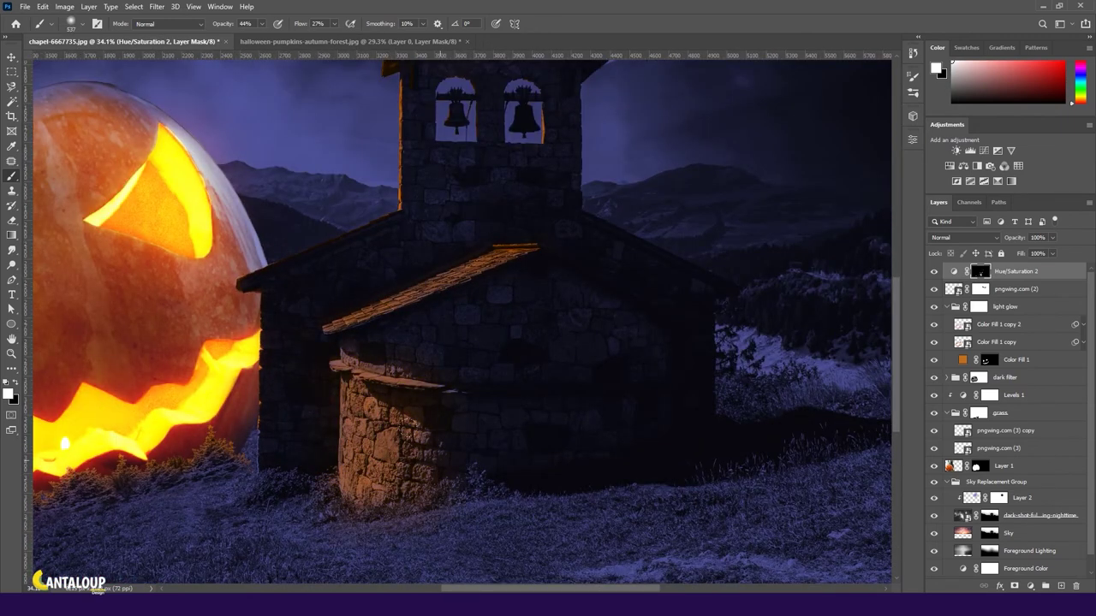
{"action": "scroll", "coordinate": [368, 471], "scroll_direction": "down", "scroll_amount": 1}
{"action": "scroll", "coordinate": [436, 393], "scroll_direction": "down", "scroll_amount": 2}
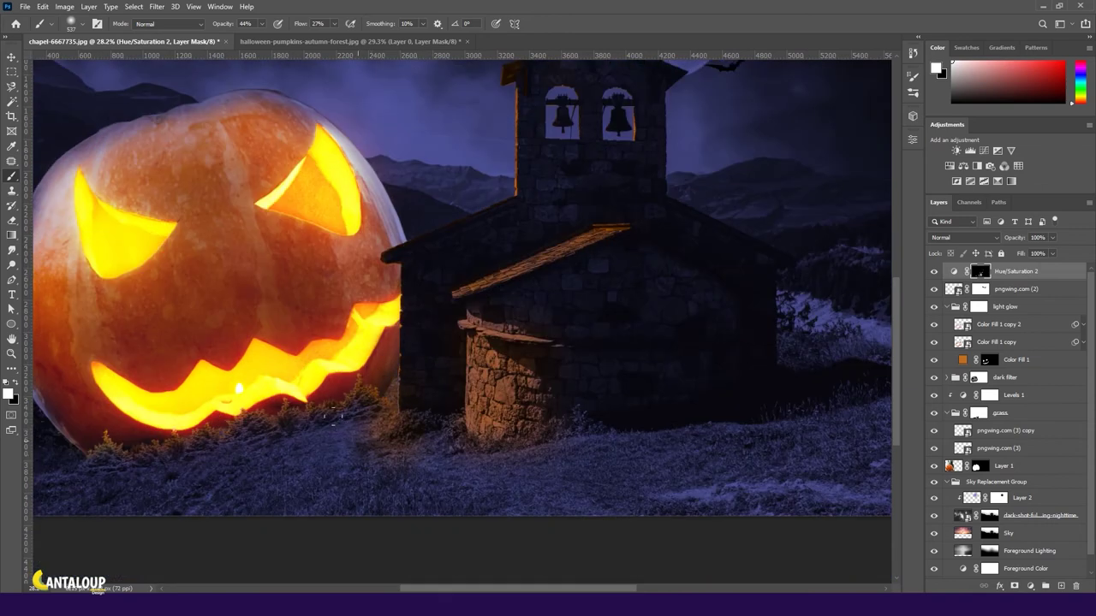
{"action": "scroll", "coordinate": [239, 388], "scroll_direction": "down", "scroll_amount": 1}
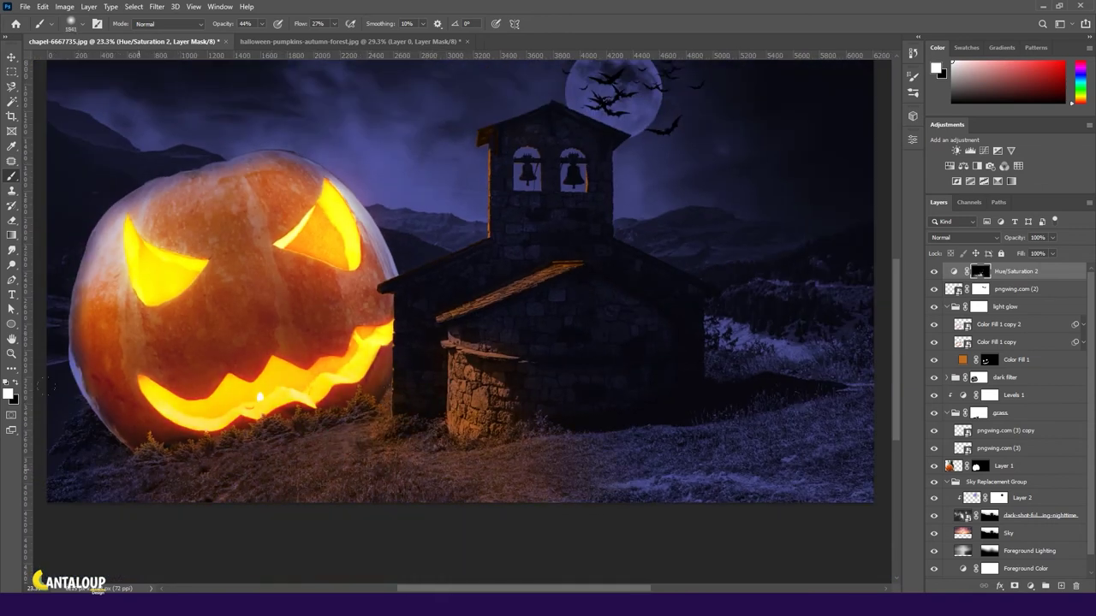
{"action": "scroll", "coordinate": [515, 430], "scroll_direction": "down", "scroll_amount": 3}
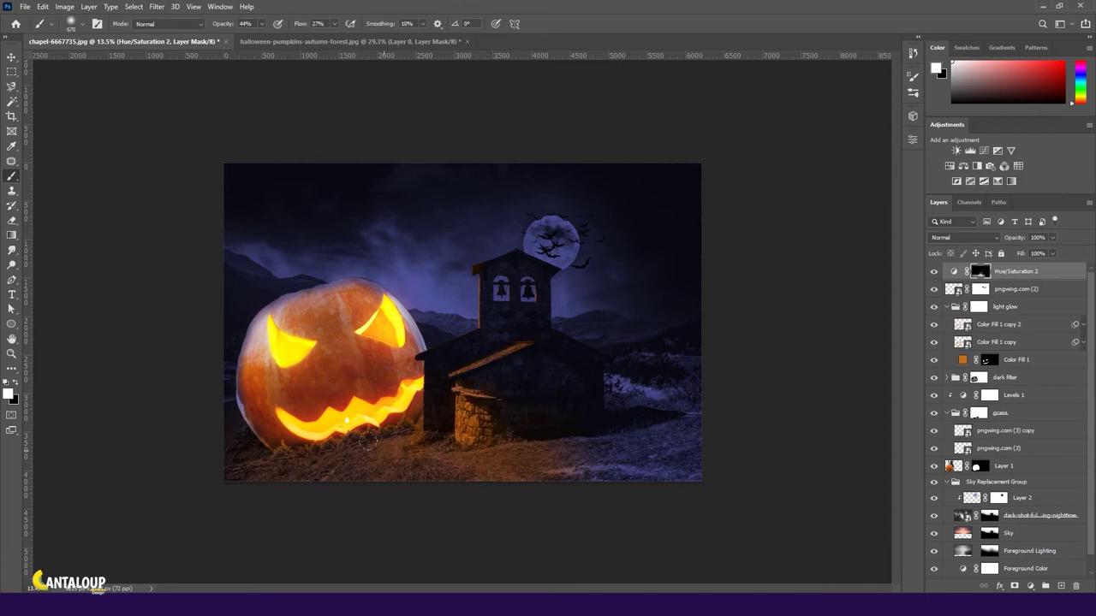
{"action": "scroll", "coordinate": [368, 440], "scroll_direction": "up", "scroll_amount": 1}
{"action": "key", "text": "shift+5"}
{"action": "key", "text": "shift+5"}
{"action": "scroll", "coordinate": [313, 506], "scroll_direction": "down", "scroll_amount": 1}
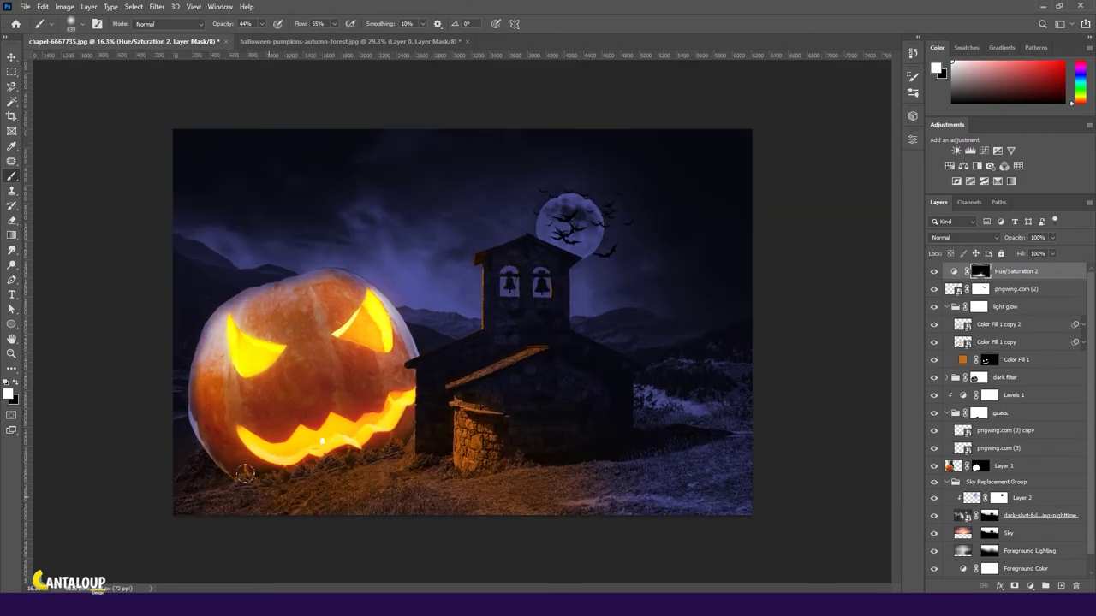
{"action": "scroll", "coordinate": [533, 442], "scroll_direction": "down", "scroll_amount": 2}
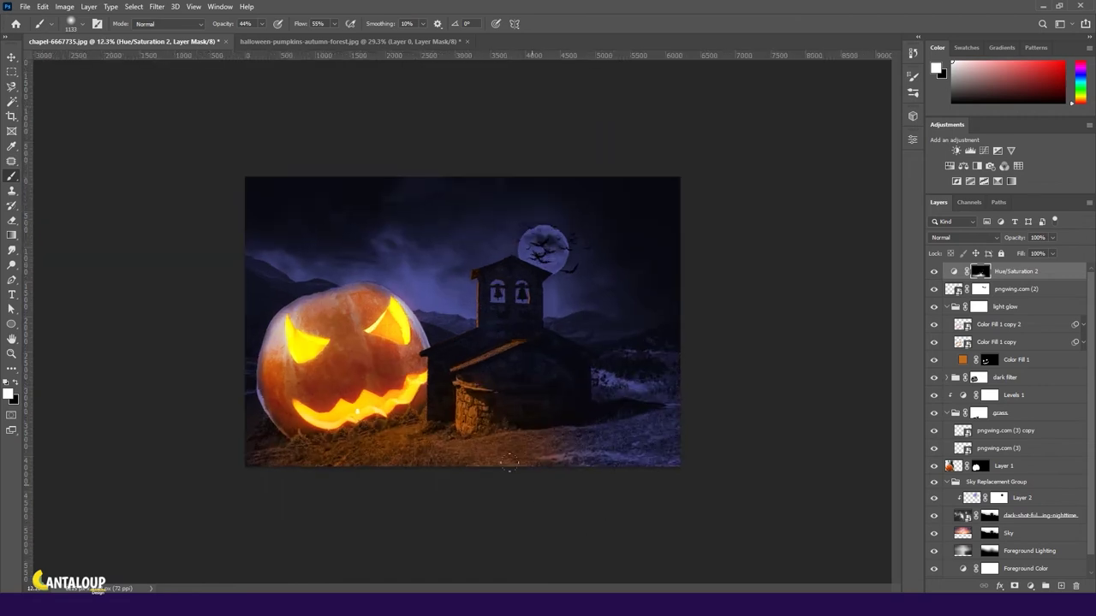
{"action": "scroll", "coordinate": [418, 321], "scroll_direction": "up", "scroll_amount": 3}
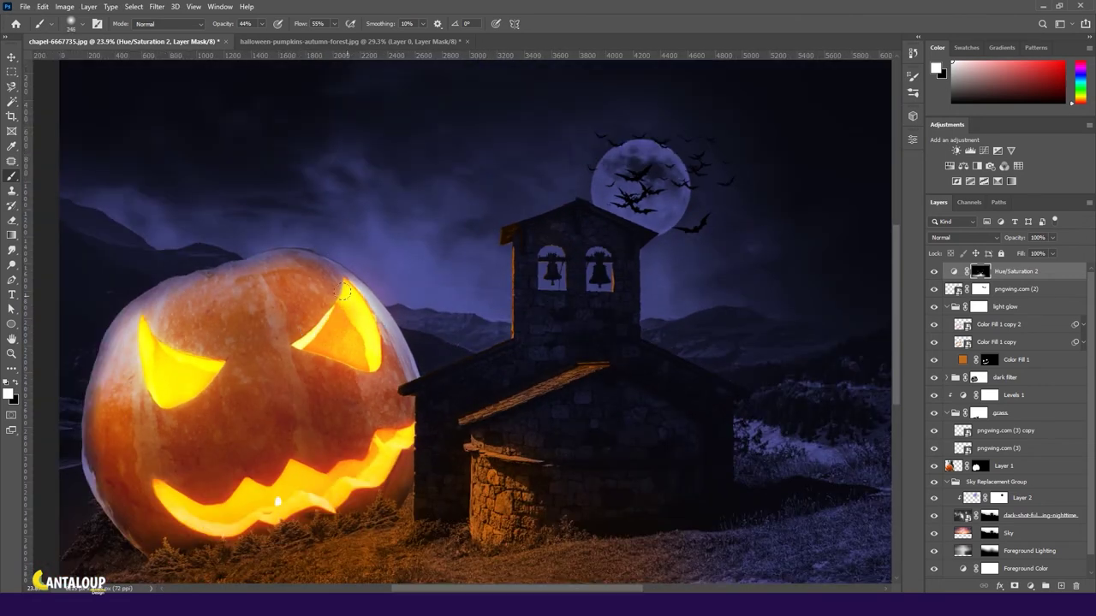
- Make Color Fill 1 active and set the brush to 100% opacity and flow
{"action": "left_click", "coordinate": [997, 362]}
{"action": "left_click", "coordinate": [934, 359]}
{"action": "scroll", "coordinate": [246, 252], "scroll_direction": "up", "scroll_amount": 5}
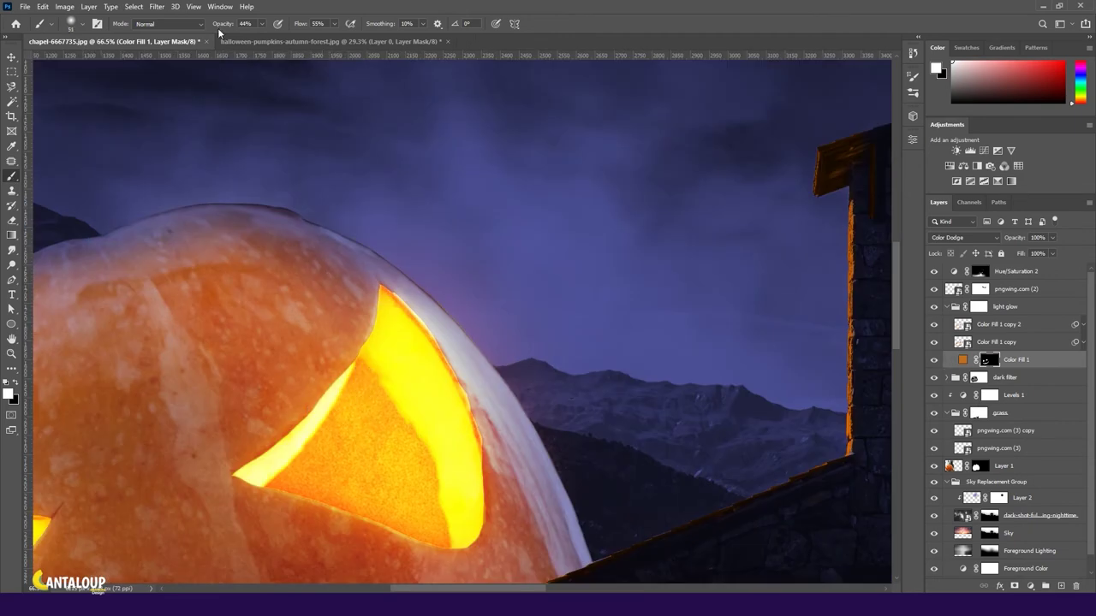
{"action": "key", "text": "0"}
{"action": "key", "text": "shift+0"}
{"action": "scroll", "coordinate": [368, 326], "scroll_direction": "up", "scroll_amount": 2}
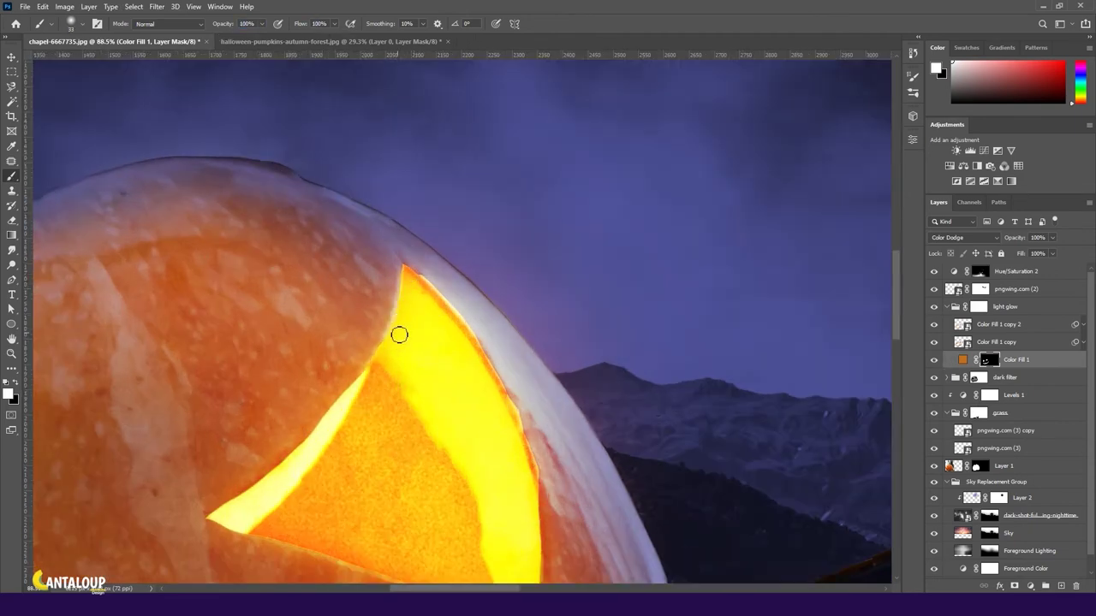
{"action": "scroll", "coordinate": [257, 462], "scroll_direction": "down", "scroll_amount": 2}
- Paint white glow along the eye cutout's lower, right, top and left edges
{"action": "left_click_drag", "start_coordinate": [260, 432], "coordinate": [476, 507]}
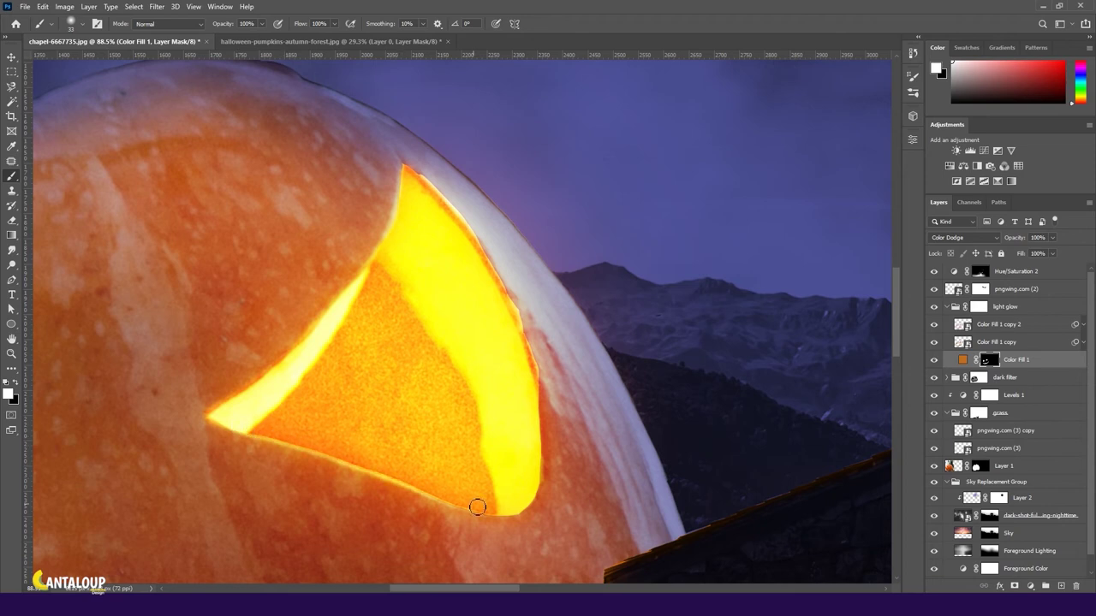
{"action": "mouse_move", "coordinate": [416, 178]}
{"action": "left_mouse_down"}
{"action": "mouse_move", "coordinate": [534, 360]}
{"action": "mouse_move", "coordinate": [474, 506]}
{"action": "left_mouse_up"}
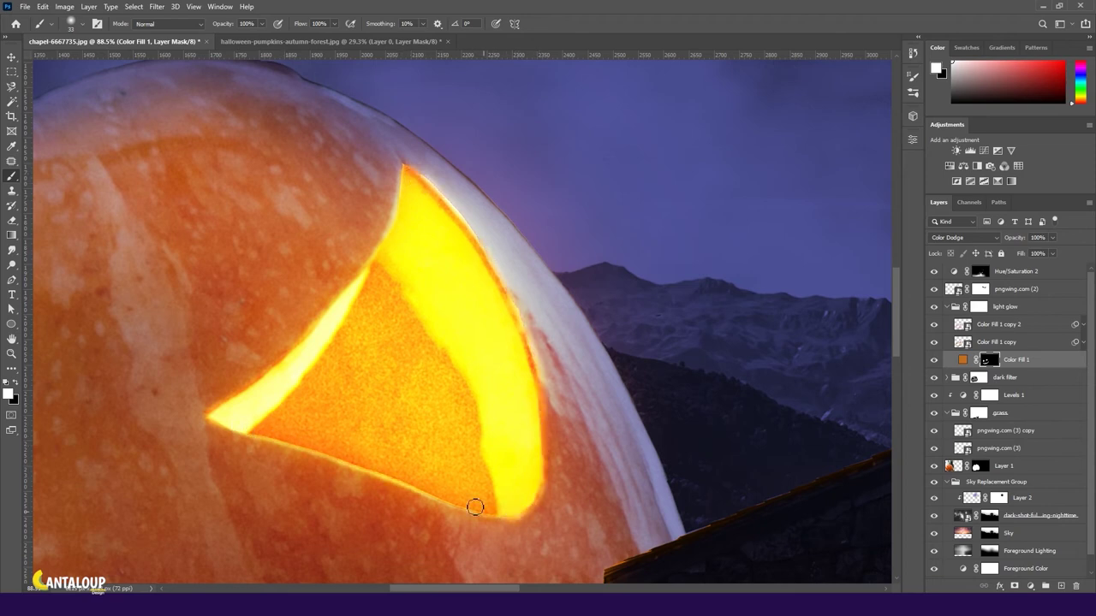
{"action": "mouse_move", "coordinate": [288, 305]}
{"action": "left_mouse_down"}
{"action": "mouse_move", "coordinate": [496, 360]}
{"action": "mouse_move", "coordinate": [428, 457]}
{"action": "mouse_move", "coordinate": [362, 514]}
{"action": "mouse_move", "coordinate": [233, 453]}
{"action": "left_mouse_up"}
{"action": "left_click_drag", "start_coordinate": [213, 194], "coordinate": [224, 462]}
{"action": "scroll", "coordinate": [259, 406], "scroll_direction": "down", "scroll_amount": 3}
- Toggle the dark filter and light glow to compare, then reselect the Color Fill 1 mask
{"action": "left_click", "coordinate": [976, 377]}
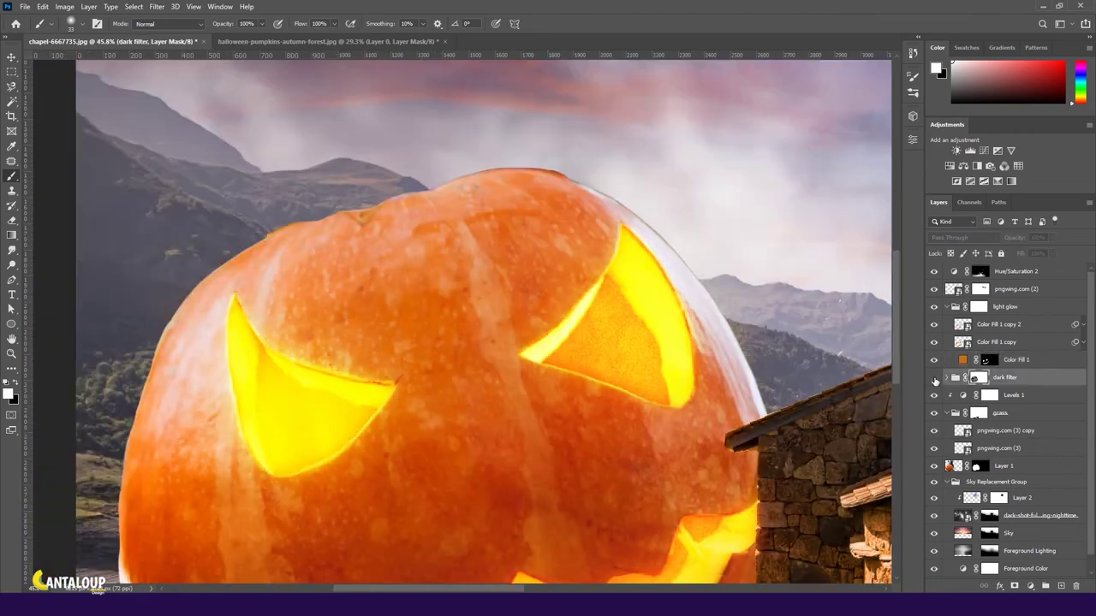
{"action": "left_click", "coordinate": [934, 306]}
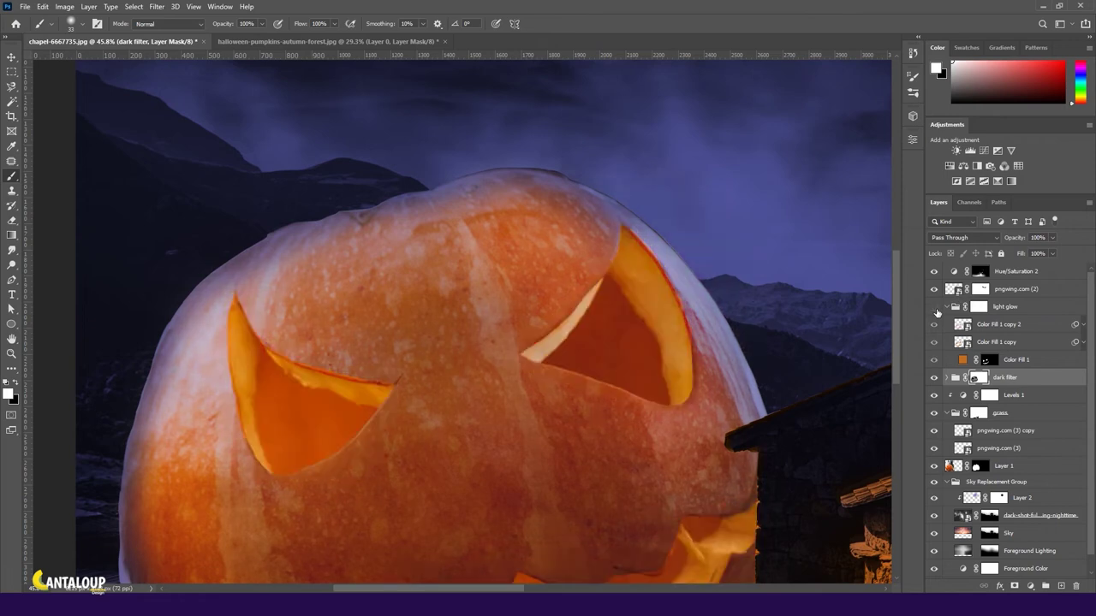
{"action": "left_click", "coordinate": [978, 313]}
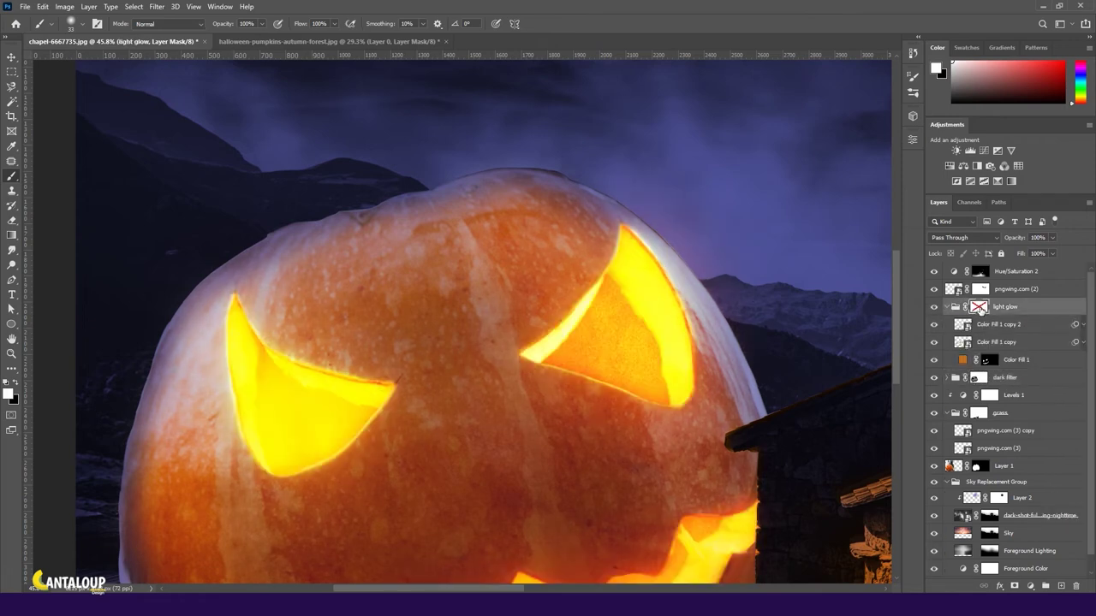
{"action": "scroll", "coordinate": [751, 293], "scroll_direction": "down", "scroll_amount": 3}
{"action": "left_click", "coordinate": [989, 359]}
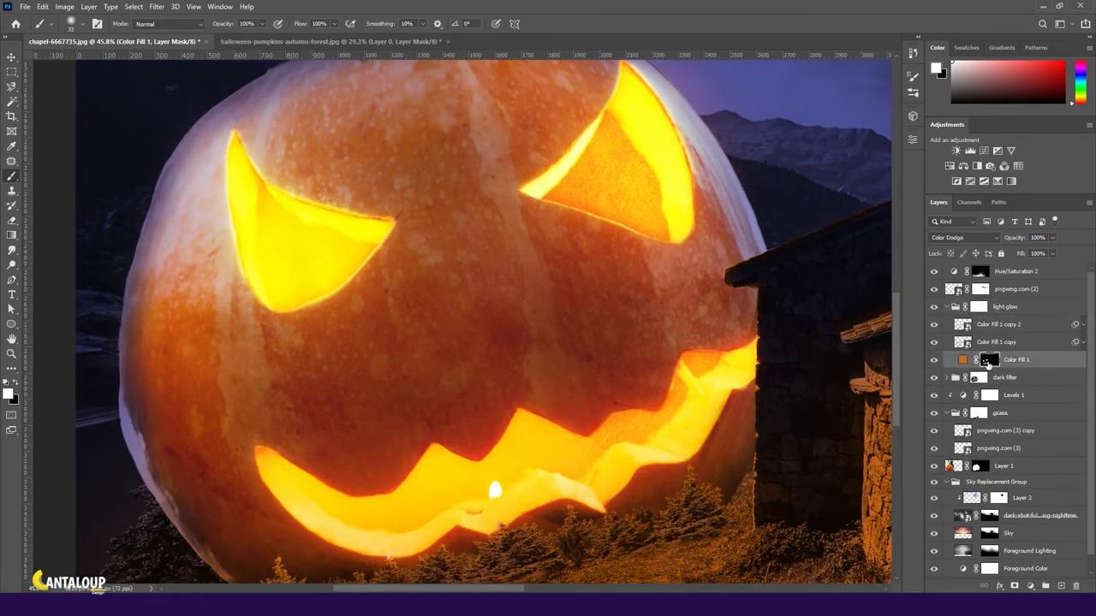
{"action": "left_click", "coordinate": [934, 360]}
{"action": "left_click", "coordinate": [934, 359]}
{"action": "scroll", "coordinate": [254, 221], "scroll_direction": "up", "scroll_amount": 2}
{"action": "scroll", "coordinate": [254, 221], "scroll_direction": "up", "scroll_amount": 3}
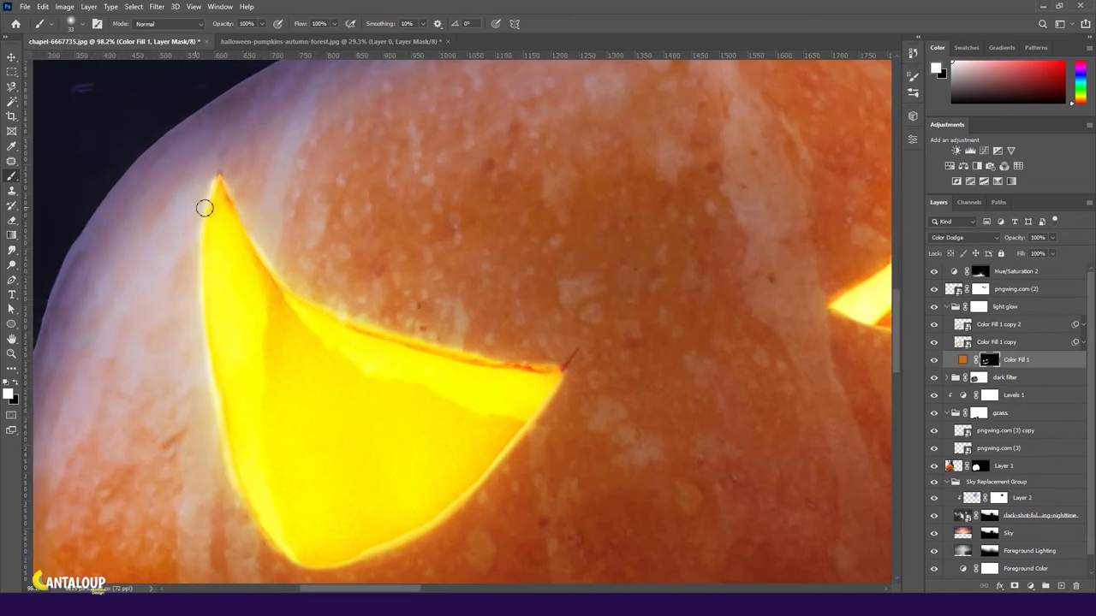
- Paint black to trim stray glow along the eye's upper edge, then restore it
{"action": "key", "text": "x"}
{"action": "left_click_drag", "start_coordinate": [530, 368], "coordinate": [282, 291]}
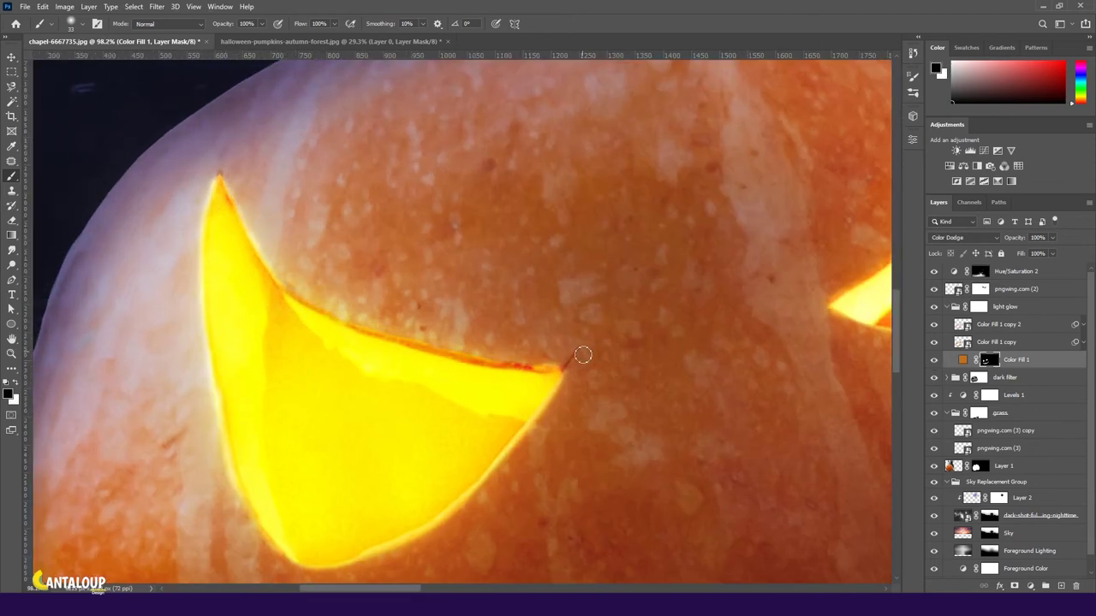
{"action": "left_click", "coordinate": [935, 379]}
{"action": "mouse_move", "coordinate": [547, 377]}
{"action": "left_mouse_down"}
{"action": "mouse_move", "coordinate": [447, 360]}
{"action": "mouse_move", "coordinate": [286, 291]}
{"action": "left_mouse_up"}
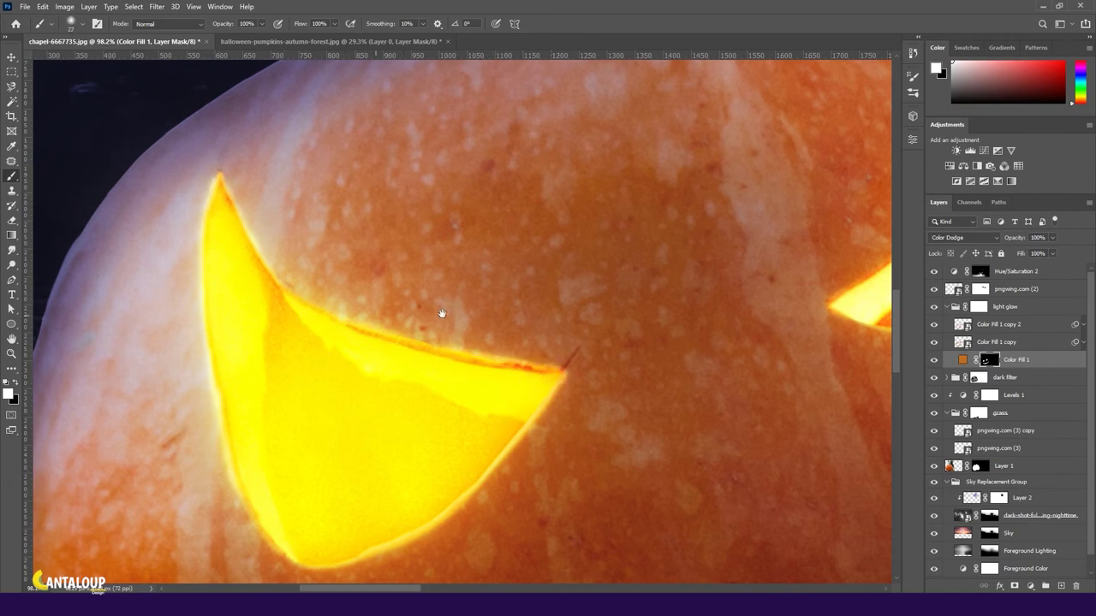
{"action": "left_click_drag", "start_coordinate": [442, 313], "coordinate": [57, 386]}
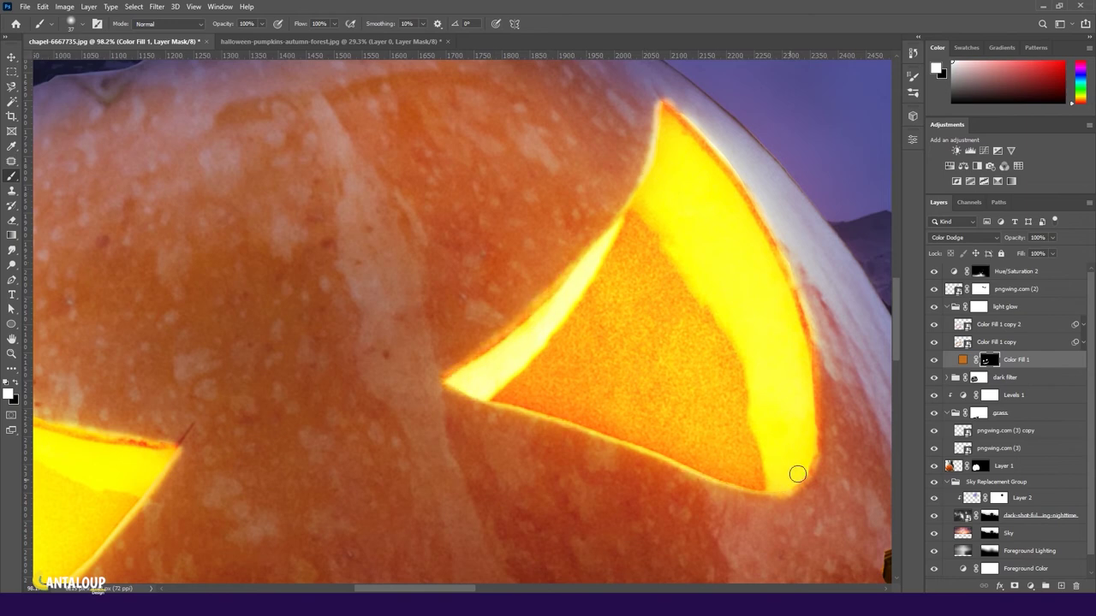
{"action": "left_click", "coordinate": [934, 377]}
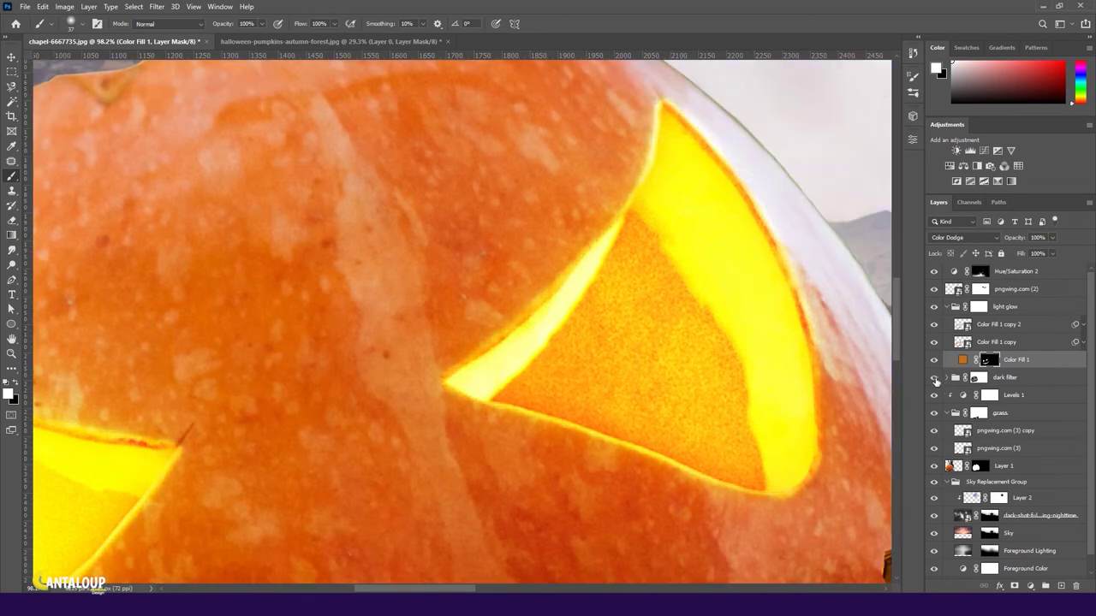
{"action": "left_click", "coordinate": [977, 379]}
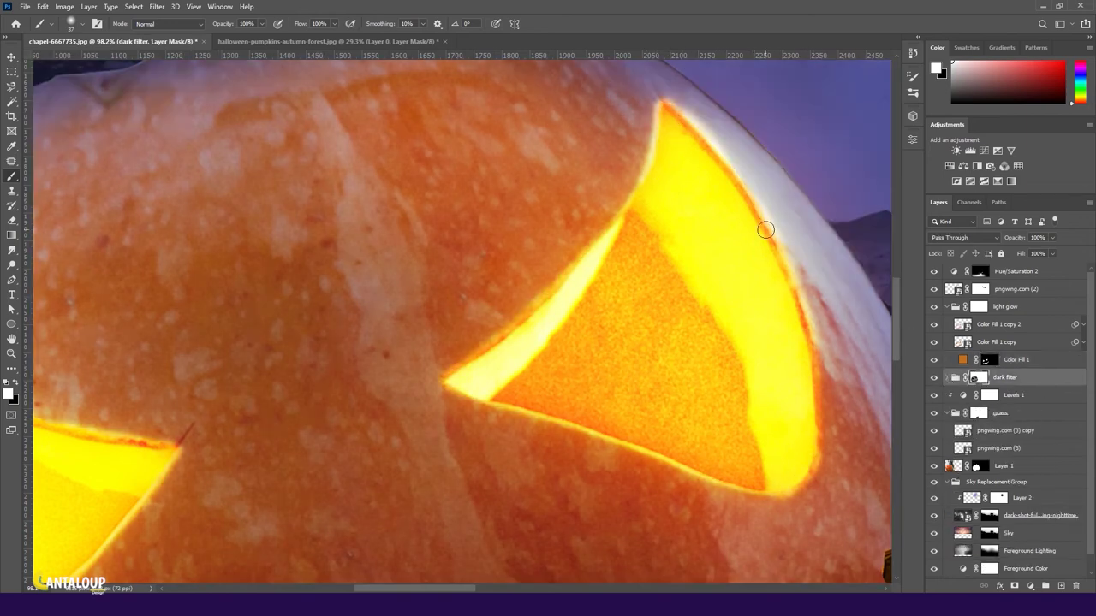
- On the dark filter mask, soften the red rims along both eye cutouts' top edges
{"action": "left_click_drag", "start_coordinate": [765, 229], "coordinate": [582, 311]}
{"action": "key", "text": "x"}
{"action": "scroll", "coordinate": [520, 203], "scroll_direction": "up", "scroll_amount": 2}
{"action": "key", "text": "x"}
{"action": "key", "text": "x"}
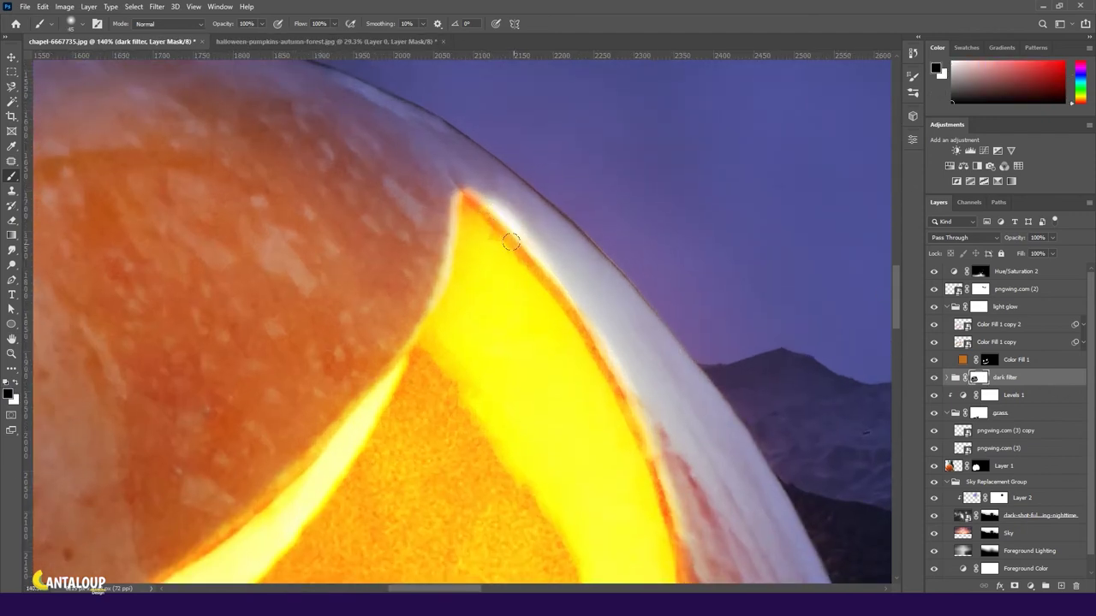
{"action": "scroll", "coordinate": [503, 207], "scroll_direction": "down", "scroll_amount": 1}
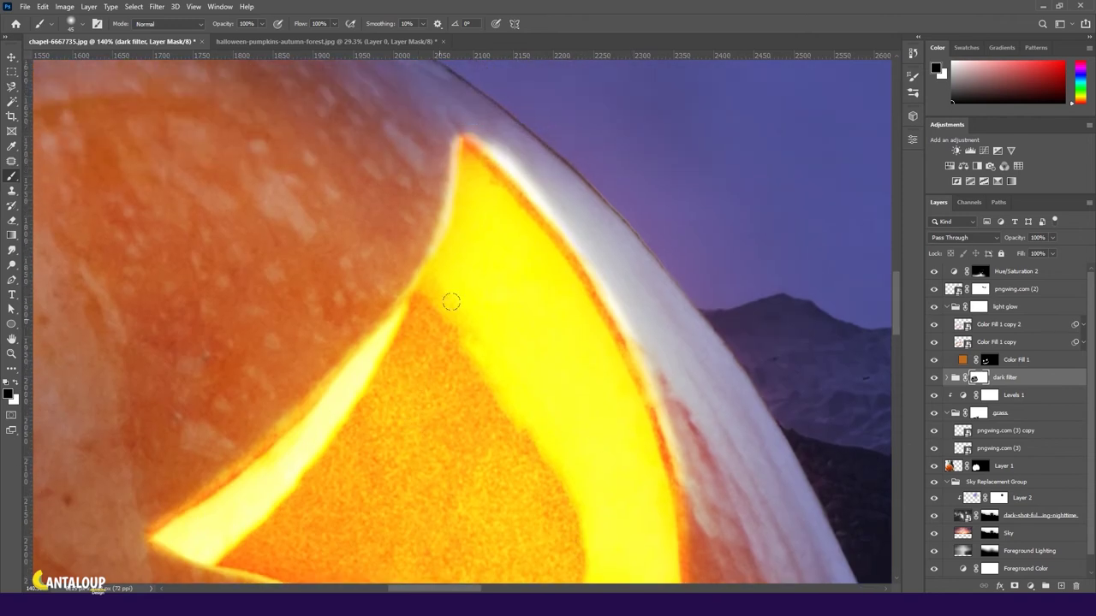
{"action": "key", "text": "x"}
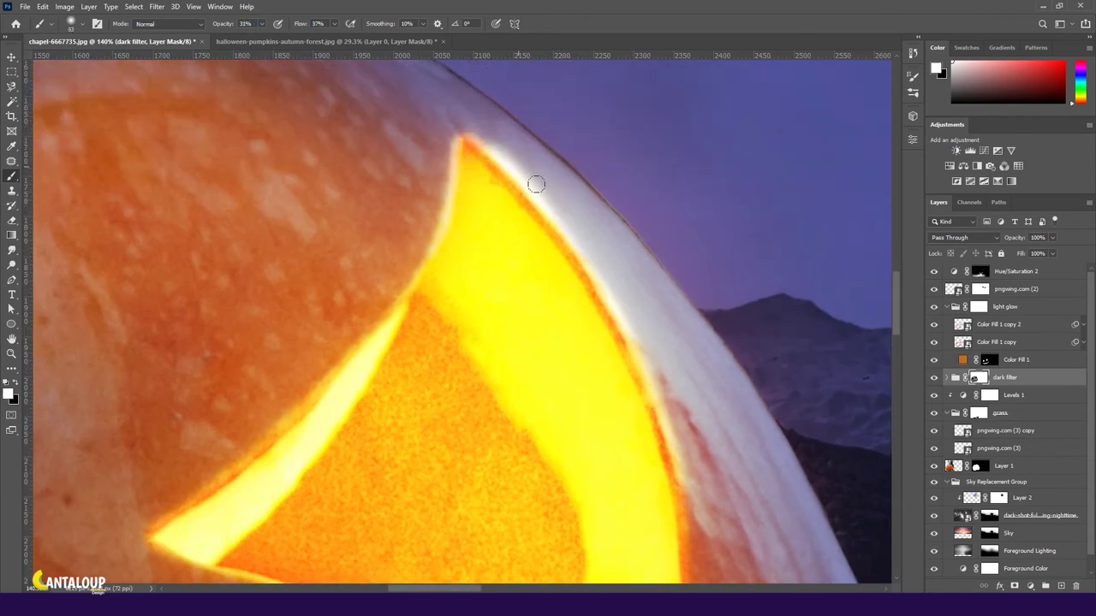
{"action": "left_click_drag", "start_coordinate": [454, 188], "coordinate": [245, 369]}
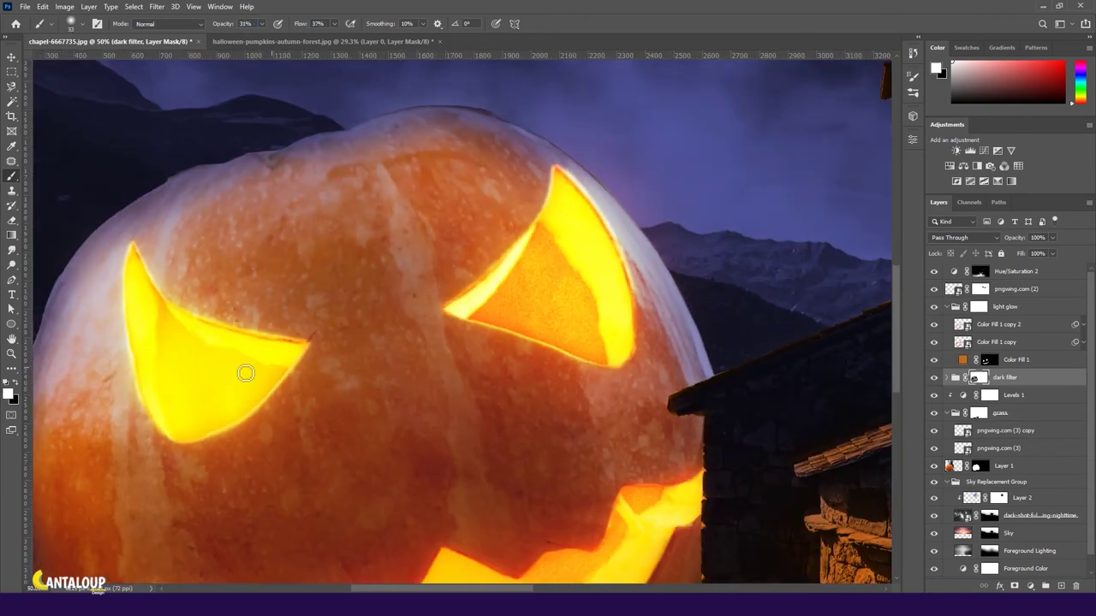
{"action": "left_click_drag", "start_coordinate": [514, 305], "coordinate": [435, 295]}
{"action": "key", "text": "x"}
{"action": "mouse_move", "coordinate": [504, 308]}
{"action": "left_mouse_down"}
{"action": "mouse_move", "coordinate": [284, 253]}
{"action": "mouse_move", "coordinate": [180, 200]}
{"action": "left_mouse_up"}
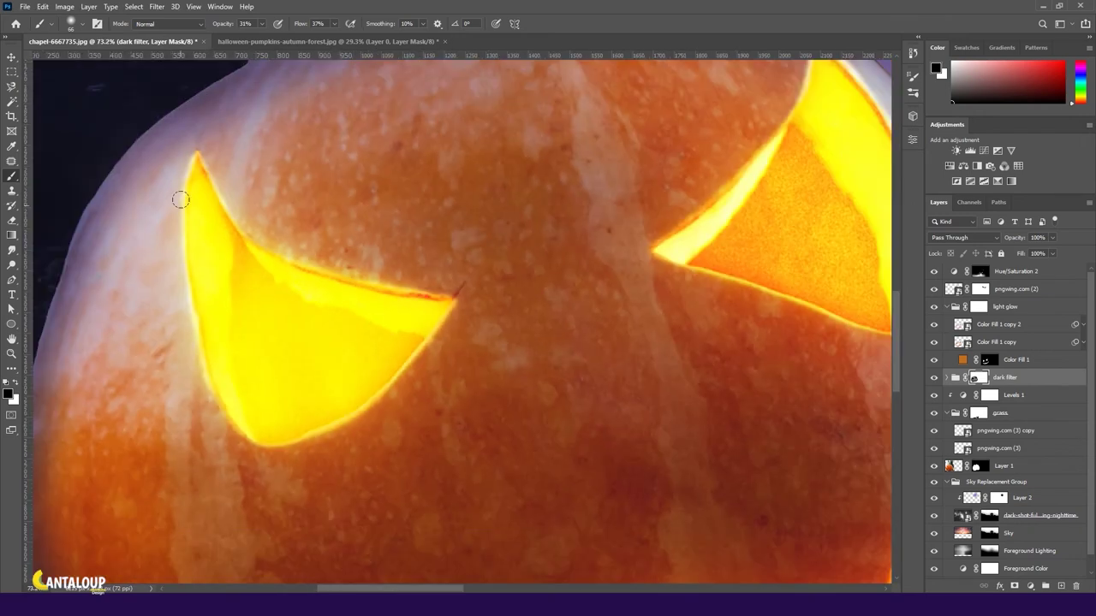
{"action": "key", "text": "alt+period"}
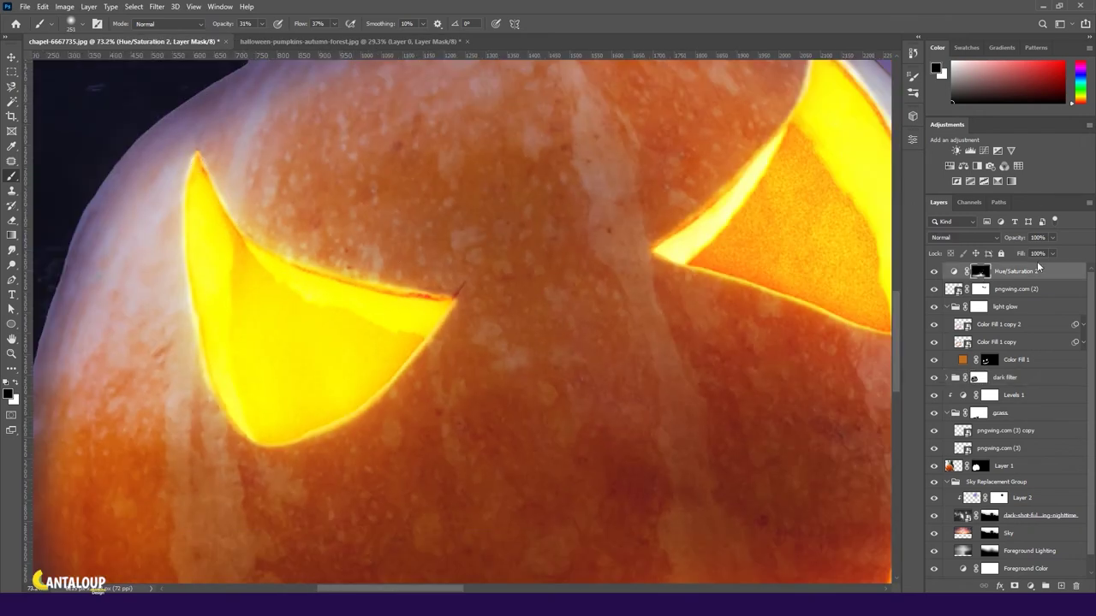
- On the Color Fill 1 mask, brighten the glow along both eyes' lower and side edges
{"action": "left_click", "coordinate": [986, 359]}
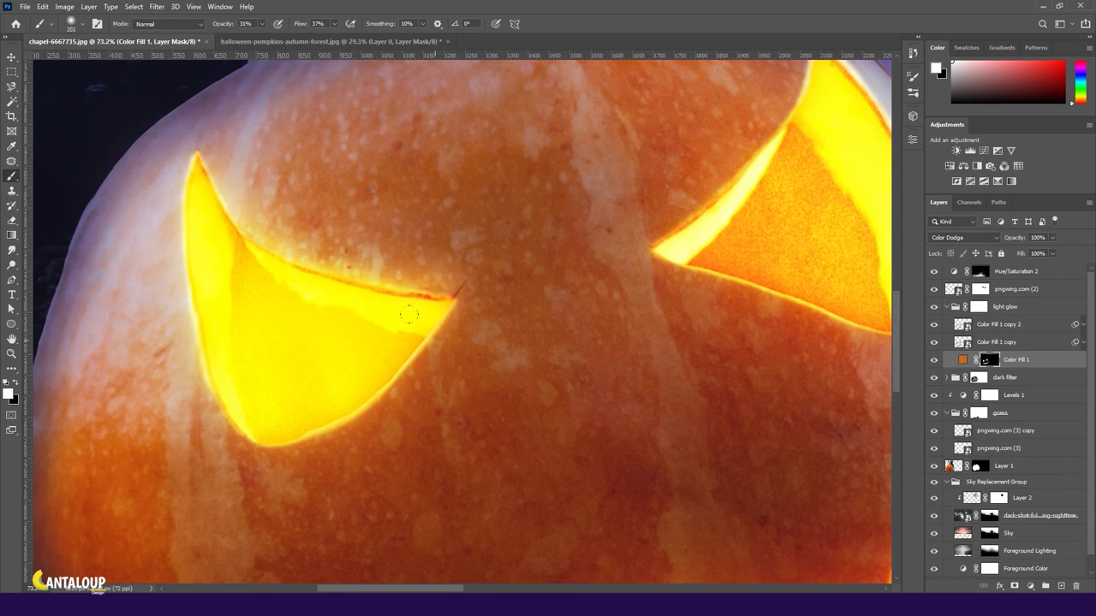
{"action": "left_click_drag", "start_coordinate": [459, 263], "coordinate": [156, 458]}
{"action": "mouse_move", "coordinate": [497, 248]}
{"action": "left_mouse_down"}
{"action": "mouse_move", "coordinate": [479, 295]}
{"action": "mouse_move", "coordinate": [355, 450]}
{"action": "mouse_move", "coordinate": [558, 496]}
{"action": "mouse_move", "coordinate": [642, 423]}
{"action": "mouse_move", "coordinate": [547, 244]}
{"action": "mouse_move", "coordinate": [504, 214]}
{"action": "left_mouse_up"}
{"action": "scroll", "coordinate": [317, 415], "scroll_direction": "down", "scroll_amount": 2}
- Use a stronger, larger brush to brighten the glow along the mouth's upper edge
{"action": "key", "text": "5"}
{"action": "key", "text": "4"}
{"action": "mouse_move", "coordinate": [201, 377]}
{"action": "left_mouse_down"}
{"action": "mouse_move", "coordinate": [479, 360]}
{"action": "mouse_move", "coordinate": [726, 270]}
{"action": "mouse_move", "coordinate": [822, 256]}
{"action": "mouse_move", "coordinate": [681, 389]}
{"action": "mouse_move", "coordinate": [445, 479]}
{"action": "mouse_move", "coordinate": [244, 513]}
{"action": "left_mouse_up"}
{"action": "scroll", "coordinate": [244, 513], "scroll_direction": "up", "scroll_amount": 3}
{"action": "left_click_drag", "start_coordinate": [205, 347], "coordinate": [368, 244]}
{"action": "left_click_drag", "start_coordinate": [368, 244], "coordinate": [193, 163]}
{"action": "scroll", "coordinate": [197, 163], "scroll_direction": "up", "scroll_amount": 2}
{"action": "scroll", "coordinate": [197, 163], "scroll_direction": "right", "scroll_amount": 2}
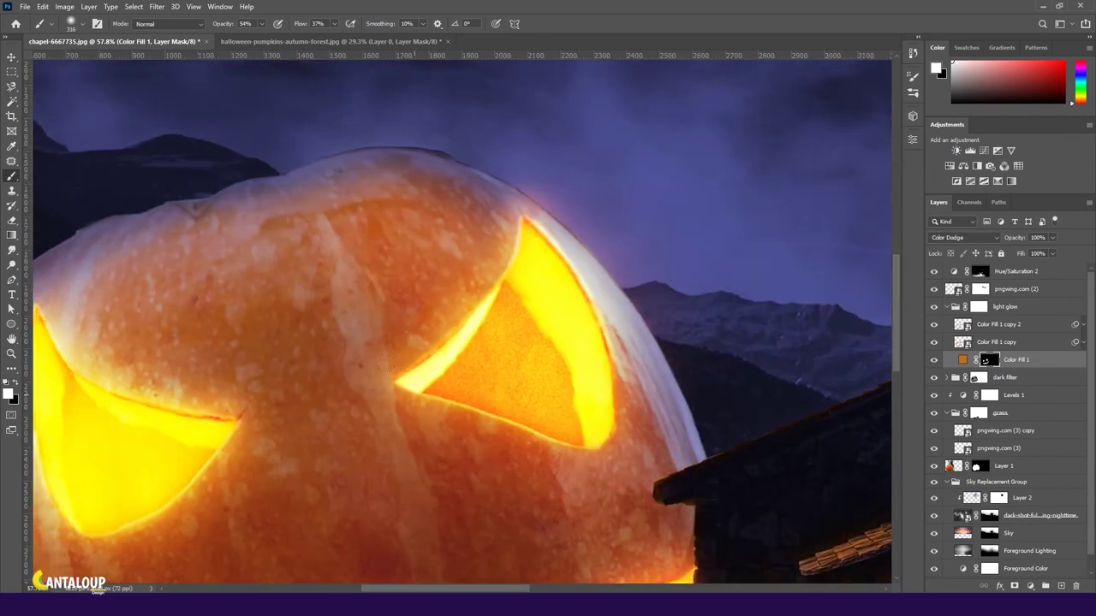
{"action": "scroll", "coordinate": [599, 422], "scroll_direction": "right", "scroll_amount": 3}
{"action": "scroll", "coordinate": [599, 422], "scroll_direction": "up", "scroll_amount": 5}
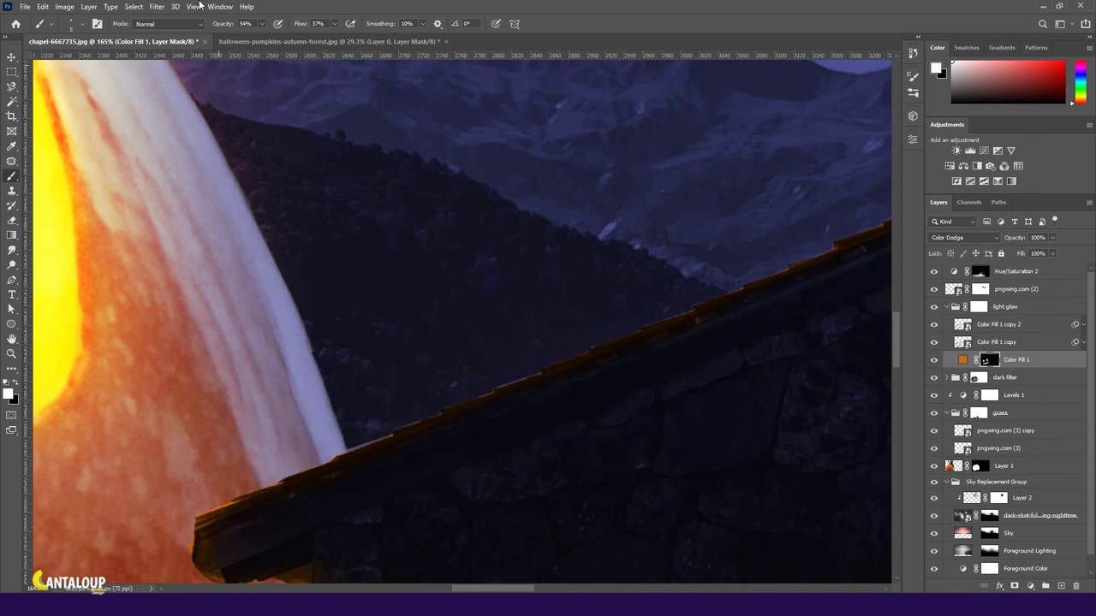
- Raise brush flow to 61% and paint orange glow along the chapel roof edge
{"action": "key", "text": "shift+6"}
{"action": "key", "text": "shift+1"}
{"action": "scroll", "coordinate": [223, 416], "scroll_direction": "up", "scroll_amount": 1}
{"action": "scroll", "coordinate": [632, 297], "scroll_direction": "up", "scroll_amount": 3}
{"action": "left_click_drag", "start_coordinate": [662, 267], "coordinate": [315, 414]}
{"action": "scroll", "coordinate": [685, 245], "scroll_direction": "right", "scroll_amount": 3}
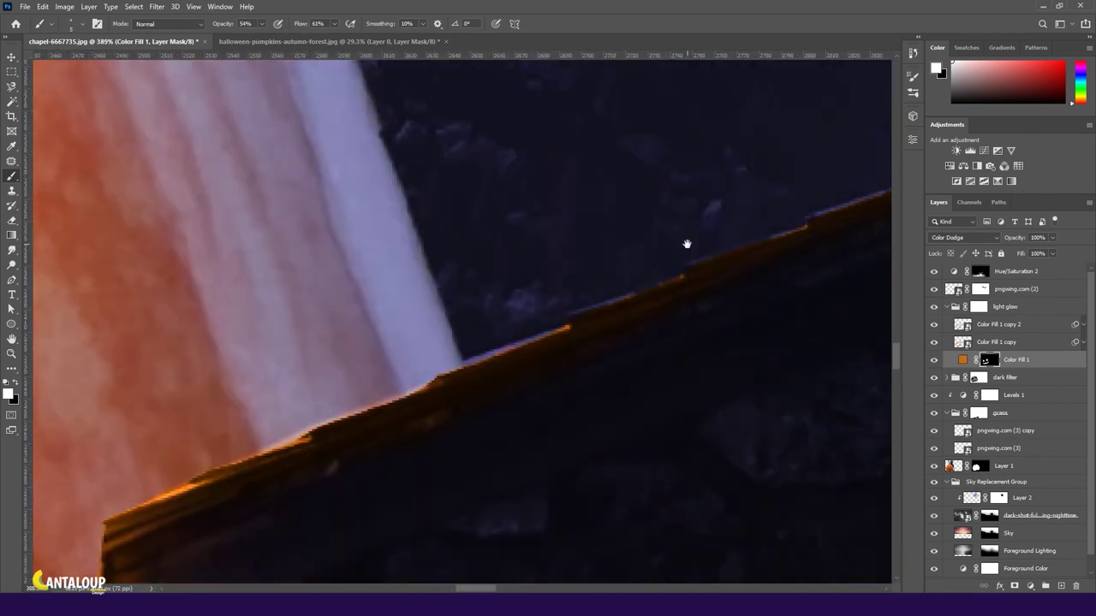
{"action": "scroll", "coordinate": [505, 398], "scroll_direction": "up", "scroll_amount": 2}
{"action": "scroll", "coordinate": [307, 471], "scroll_direction": "right", "scroll_amount": 3}
{"action": "scroll", "coordinate": [428, 433], "scroll_direction": "up", "scroll_amount": 2}
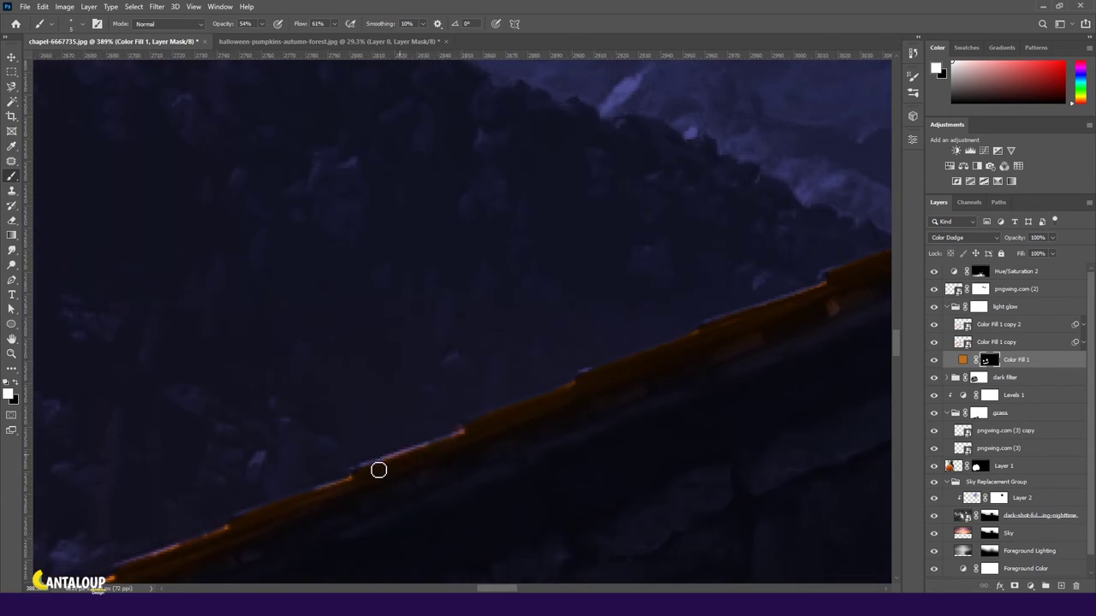
- Extend the roof-edge glow further along the roof line, then fit the image on screen
{"action": "left_click_drag", "start_coordinate": [700, 337], "coordinate": [420, 413]}
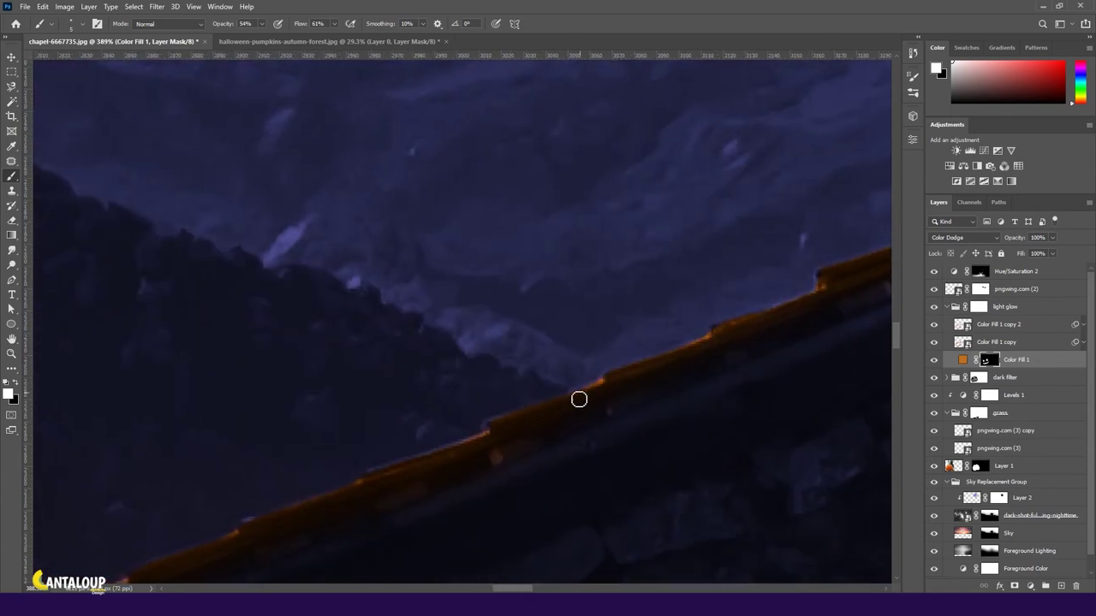
{"action": "scroll", "coordinate": [847, 274], "scroll_direction": "right", "scroll_amount": 3}
{"action": "scroll", "coordinate": [876, 252], "scroll_direction": "up", "scroll_amount": 1}
{"action": "mouse_move", "coordinate": [876, 252]}
{"action": "left_mouse_down"}
{"action": "mouse_move", "coordinate": [655, 335]}
{"action": "mouse_move", "coordinate": [497, 412]}
{"action": "mouse_move", "coordinate": [345, 453]}
{"action": "left_mouse_up"}
{"action": "key", "text": "x"}
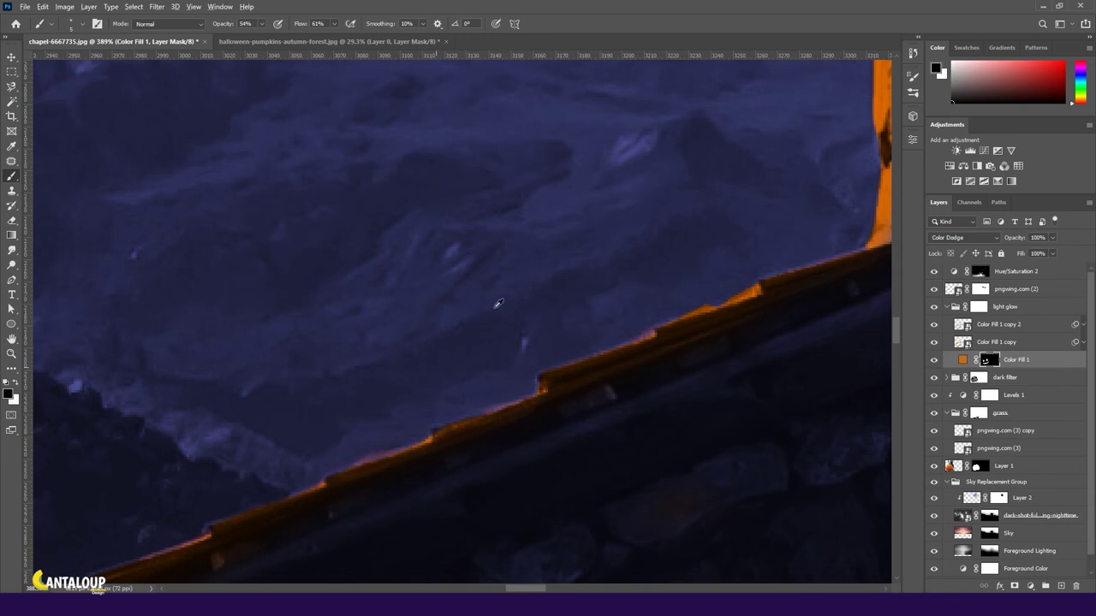
{"action": "key", "text": "ctrl+0"}
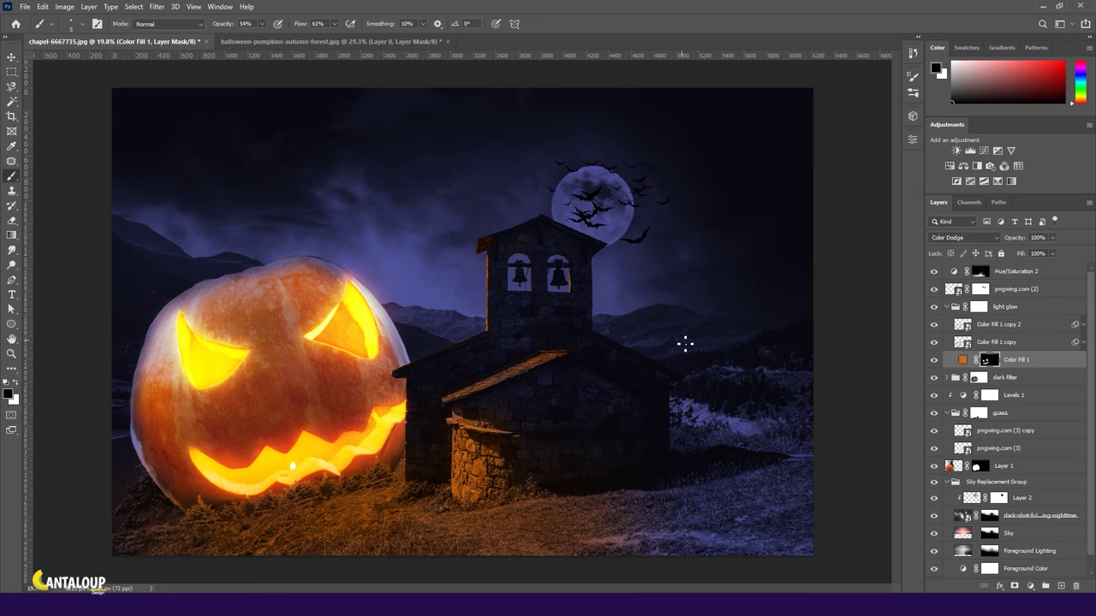
- Select Layer 1's mask and set a 100% opacity brush of about 86 px
{"action": "left_click", "coordinate": [976, 468]}
{"action": "scroll", "coordinate": [252, 251], "scroll_direction": "up", "scroll_amount": 3}
{"action": "key", "text": "0"}
{"action": "scroll", "coordinate": [413, 249], "scroll_direction": "up", "scroll_amount": 3}
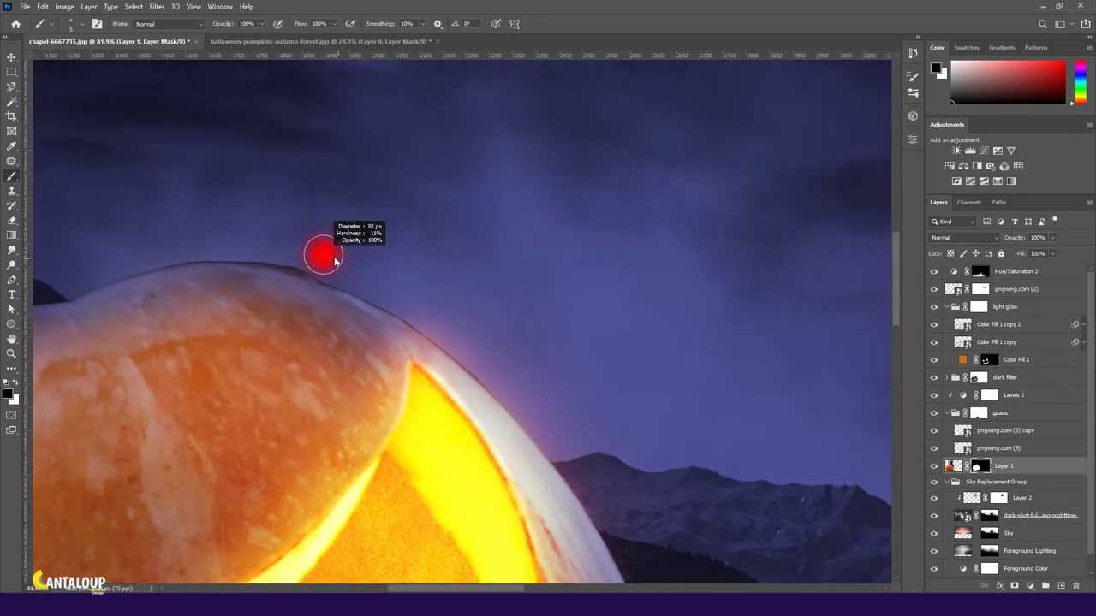
{"action": "scroll", "coordinate": [300, 259], "scroll_direction": "up", "scroll_amount": 2}
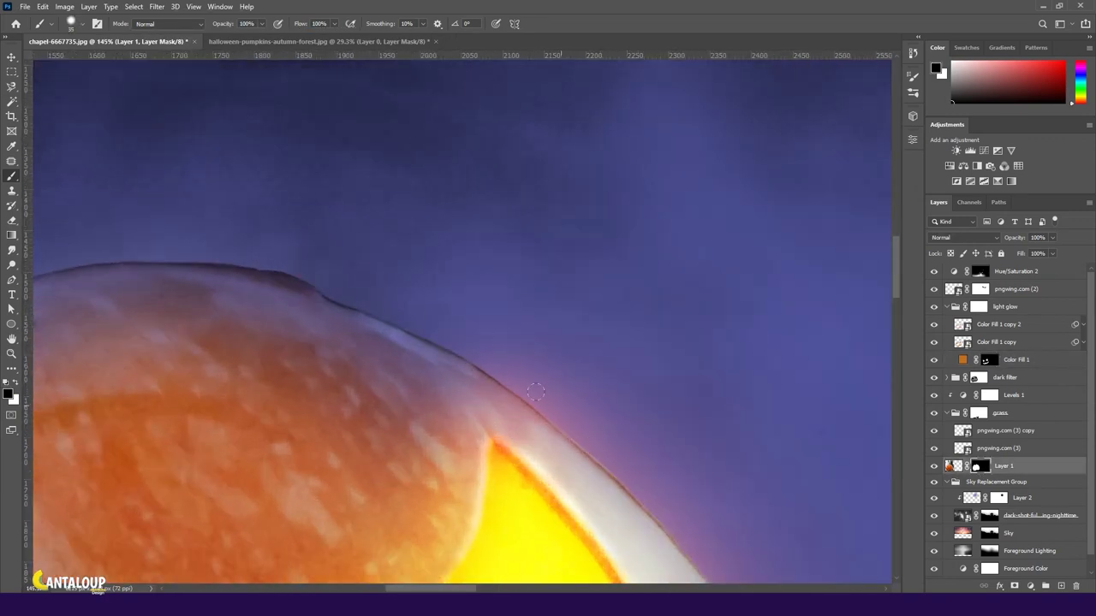
{"action": "left_click_drag", "start_coordinate": [320, 281], "coordinate": [698, 312]}
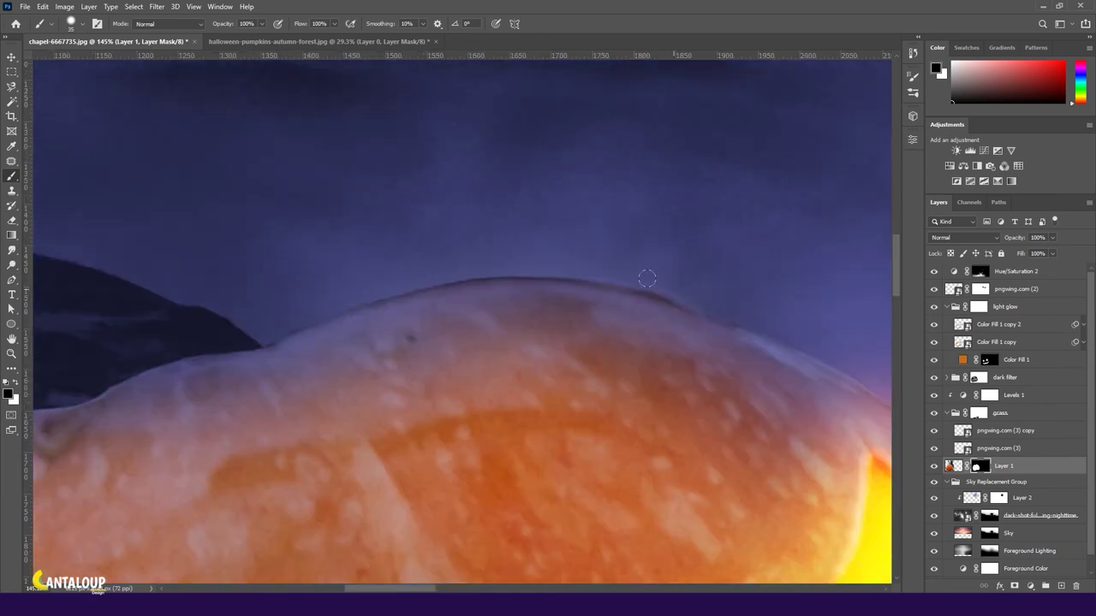
{"action": "scroll", "coordinate": [443, 252], "scroll_direction": "down", "scroll_amount": 5}
{"action": "scroll", "coordinate": [385, 266], "scroll_direction": "down", "scroll_amount": 3}
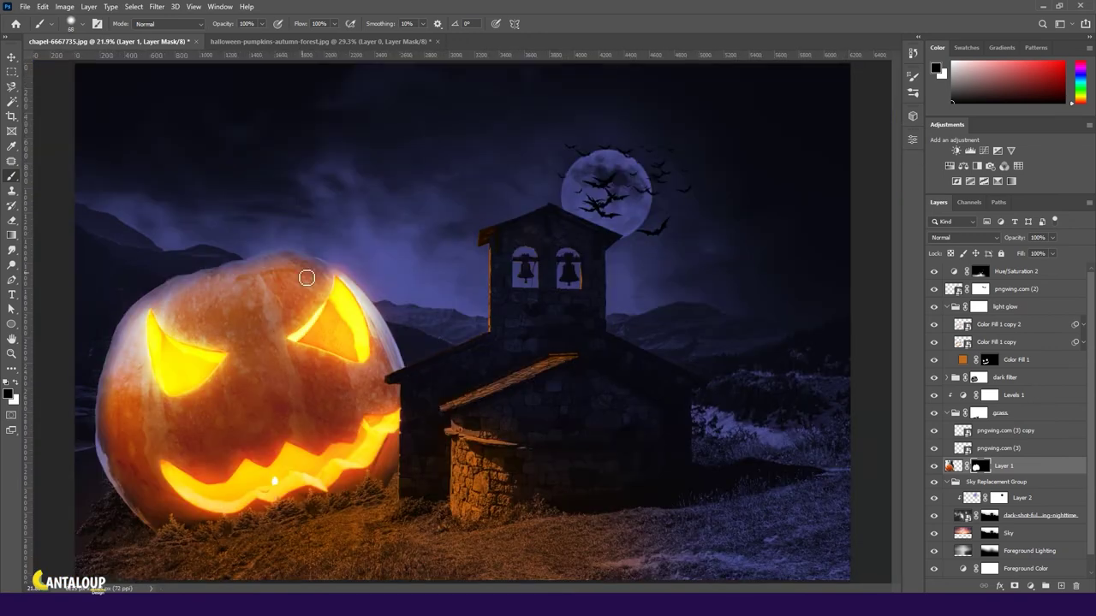
{"action": "scroll", "coordinate": [305, 277], "scroll_direction": "up", "scroll_amount": 4}
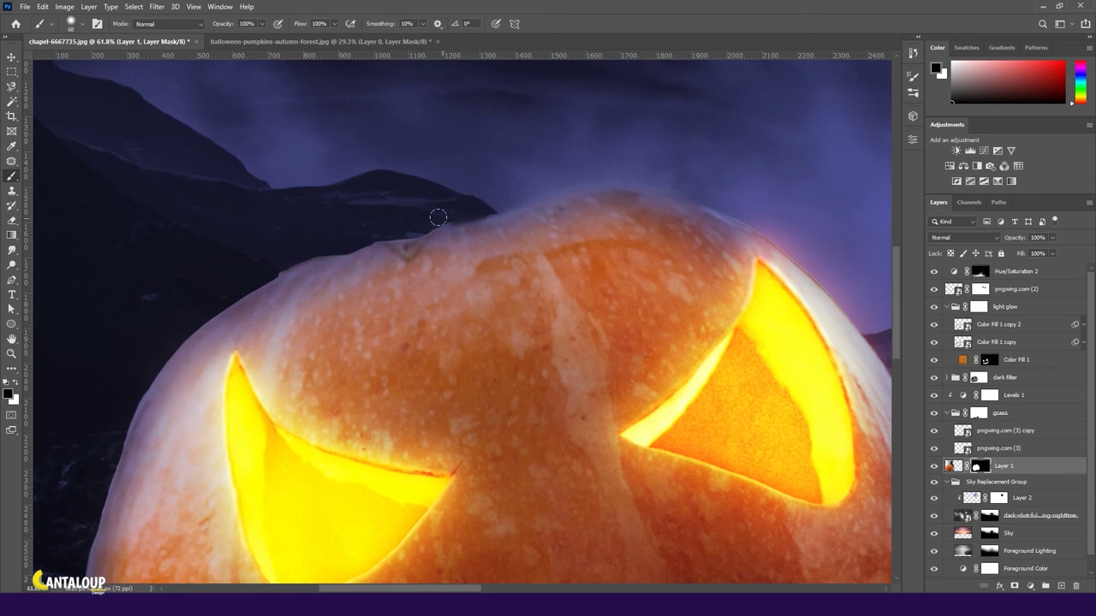
{"action": "scroll", "coordinate": [437, 217], "scroll_direction": "up", "scroll_amount": 2}
{"action": "scroll", "coordinate": [403, 228], "scroll_direction": "up", "scroll_amount": 1}
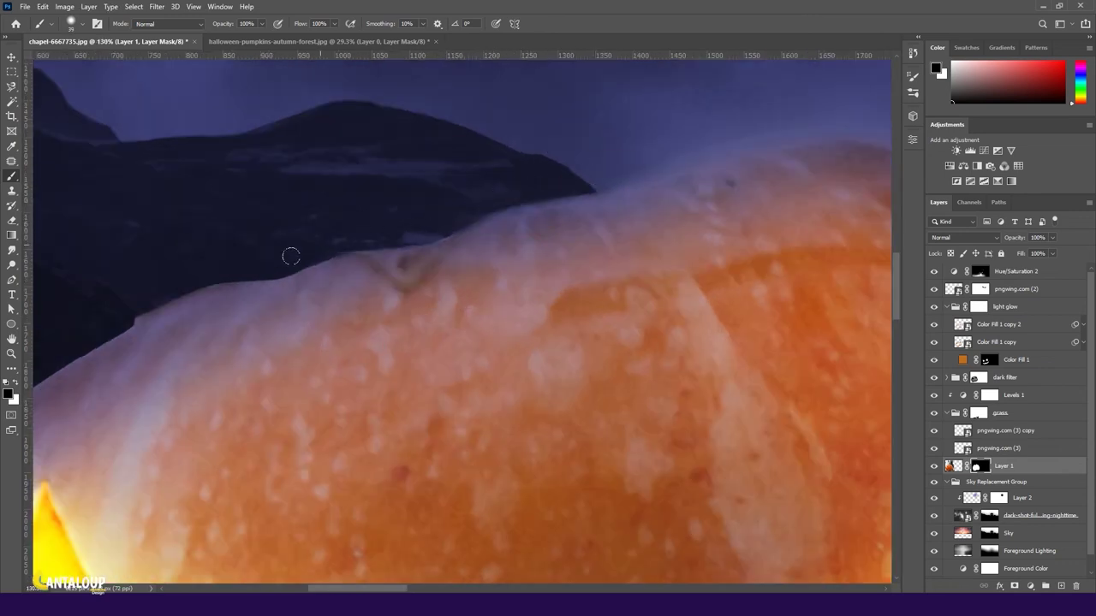
- Touch up the pumpkin's outline on the mask, then fit the image and load the dark filter mask
{"action": "left_click_drag", "start_coordinate": [120, 323], "coordinate": [507, 115]}
{"action": "scroll", "coordinate": [410, 140], "scroll_direction": "down", "scroll_amount": 1}
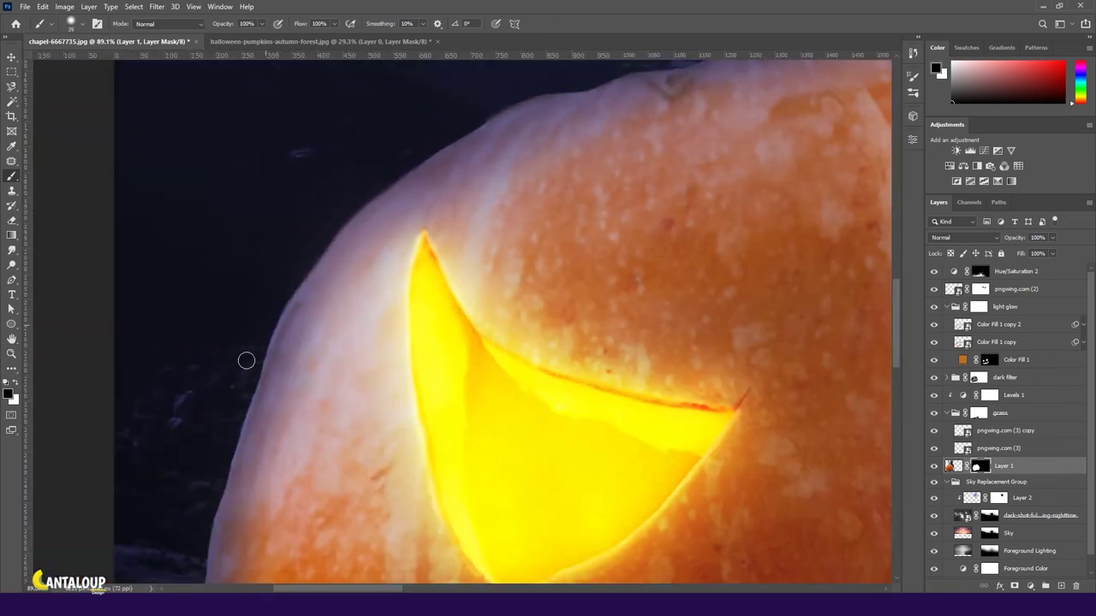
{"action": "left_click_drag", "start_coordinate": [244, 360], "coordinate": [254, 237]}
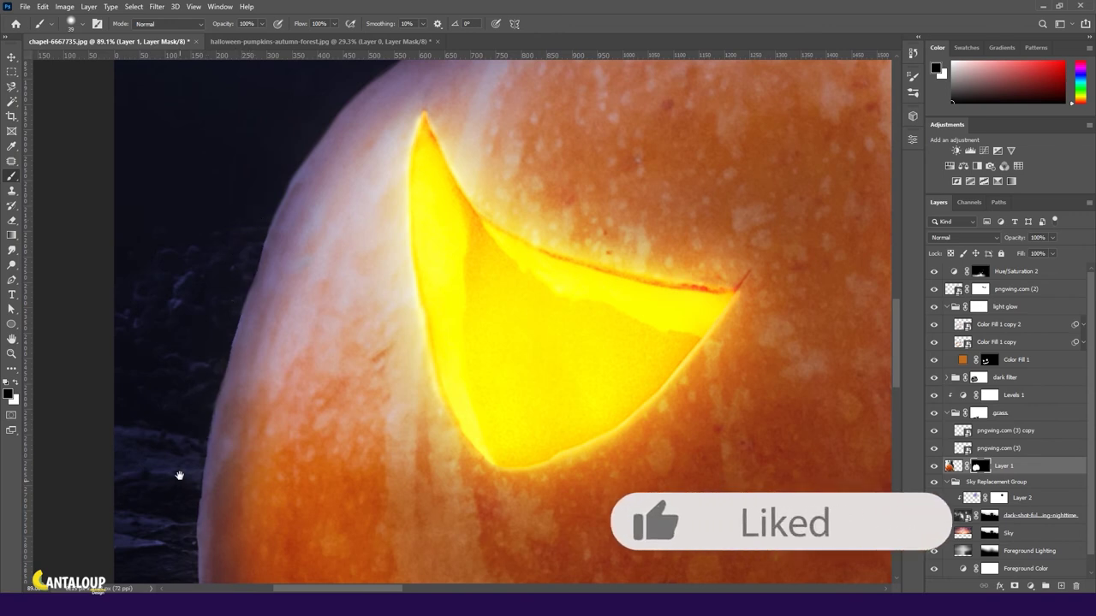
{"action": "left_click_drag", "start_coordinate": [183, 472], "coordinate": [184, 210]}
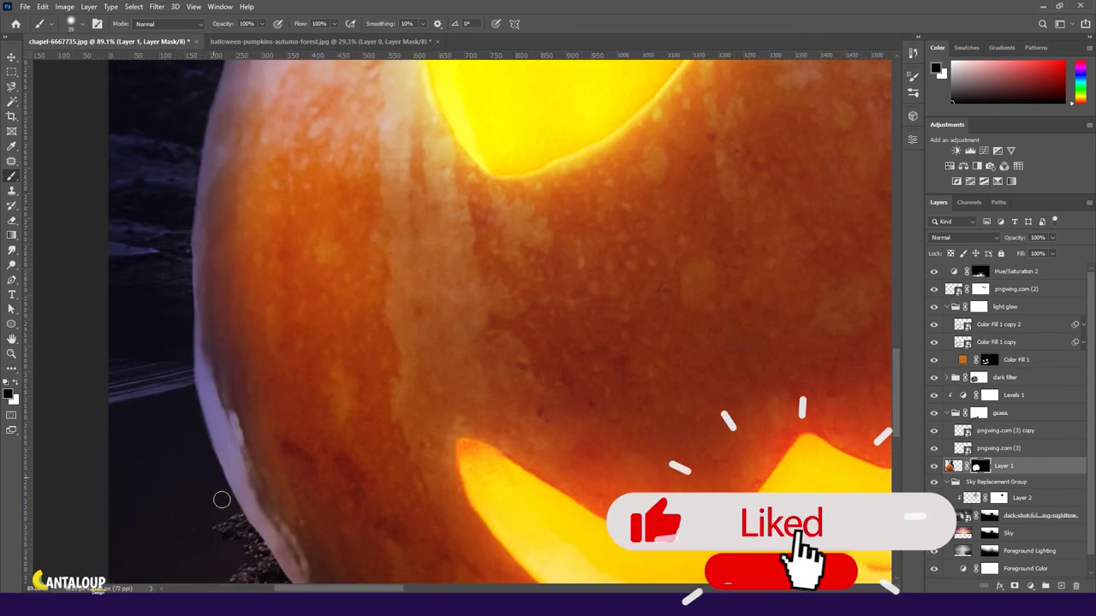
{"action": "left_click_drag", "start_coordinate": [220, 498], "coordinate": [212, 310]}
{"action": "left_click_drag", "start_coordinate": [379, 399], "coordinate": [304, 192]}
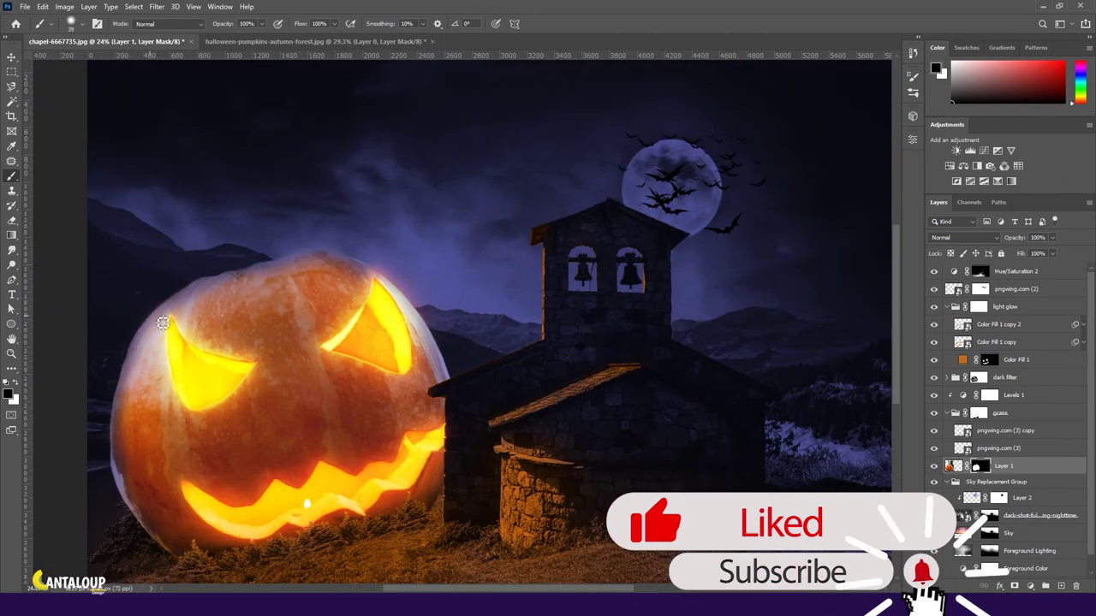
{"action": "key", "text": "ctrl+0"}
{"action": "left_click", "coordinate": [1004, 377]}
{"action": "scroll", "coordinate": [191, 274], "scroll_direction": "up", "scroll_amount": 5}
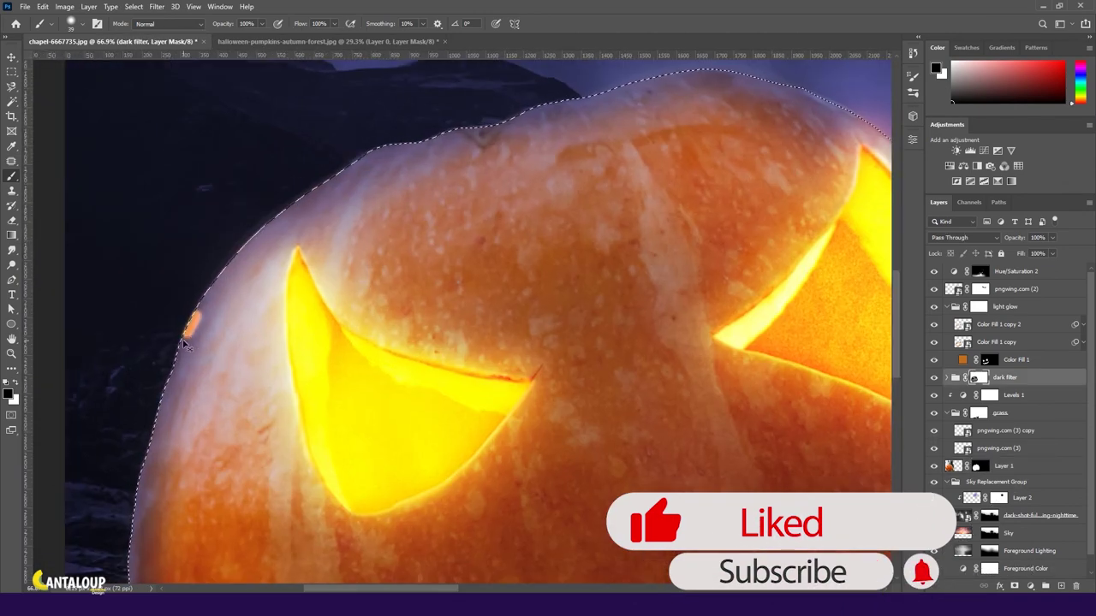
{"action": "scroll", "coordinate": [192, 274], "scroll_direction": "down", "scroll_amount": 1}
{"action": "scroll", "coordinate": [192, 275], "scroll_direction": "down", "scroll_amount": 4}
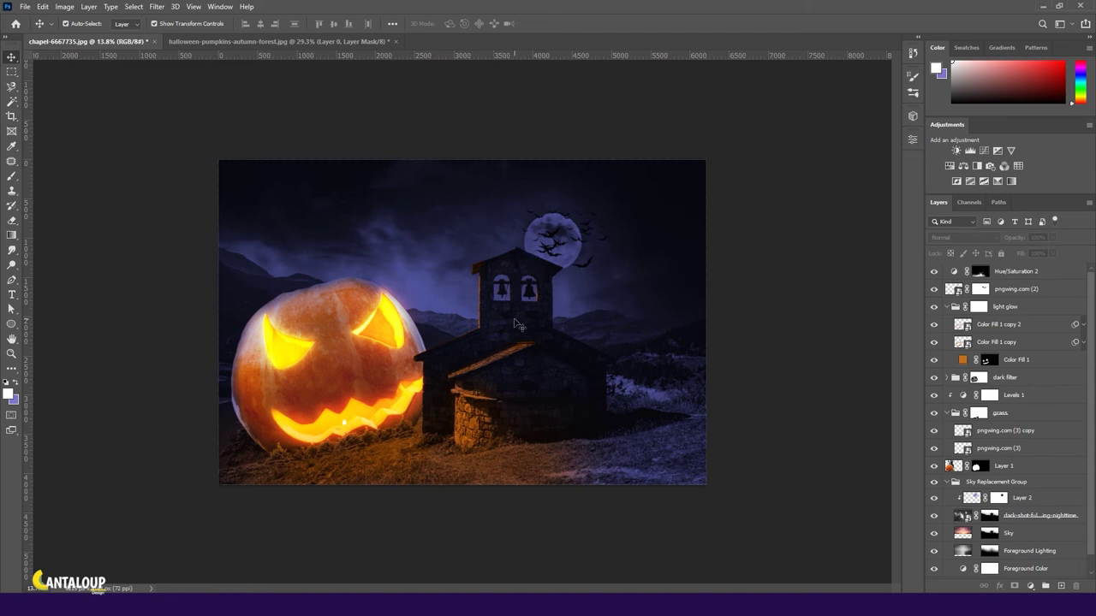
{"action": "key", "text": "ctrl+plus"}
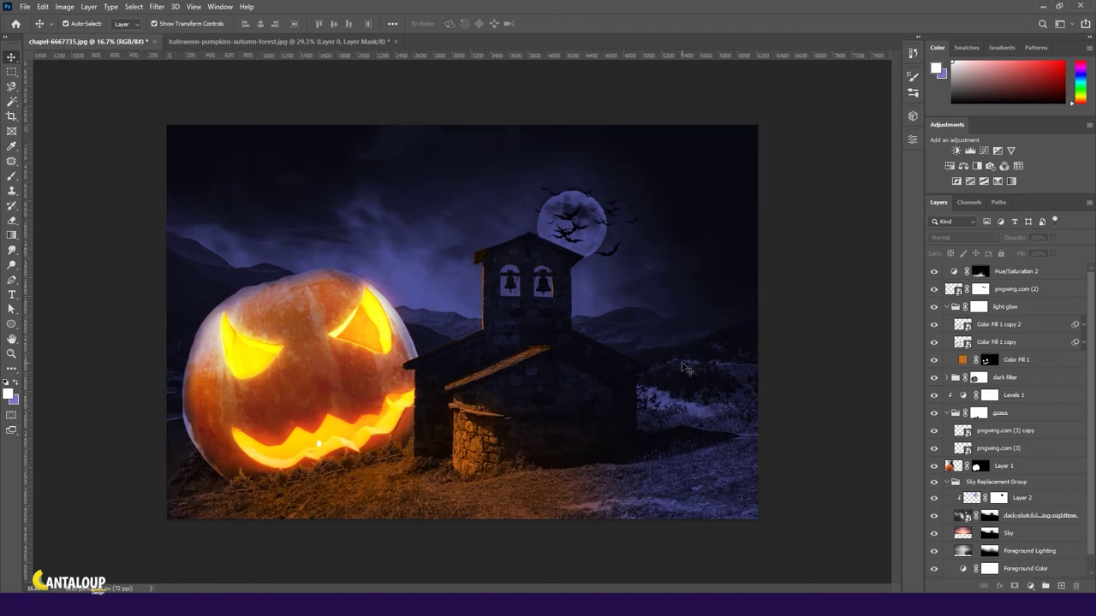
{"action": "key", "text": "alt+period"}
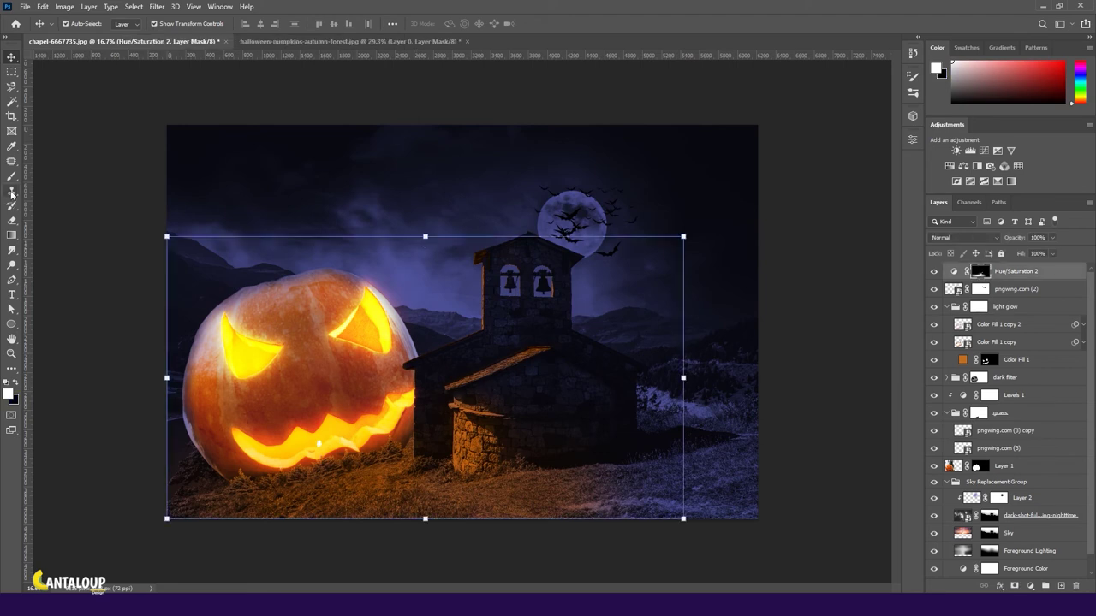
{"action": "key", "text": "b"}
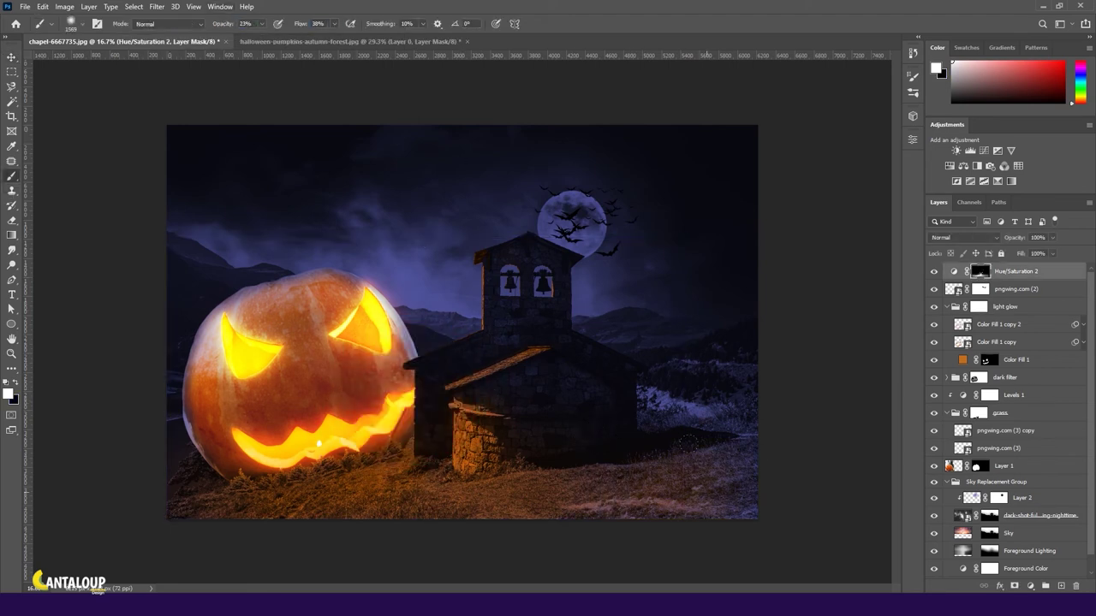
{"action": "key", "text": "ctrl+minus"}
{"action": "key", "text": "v"}
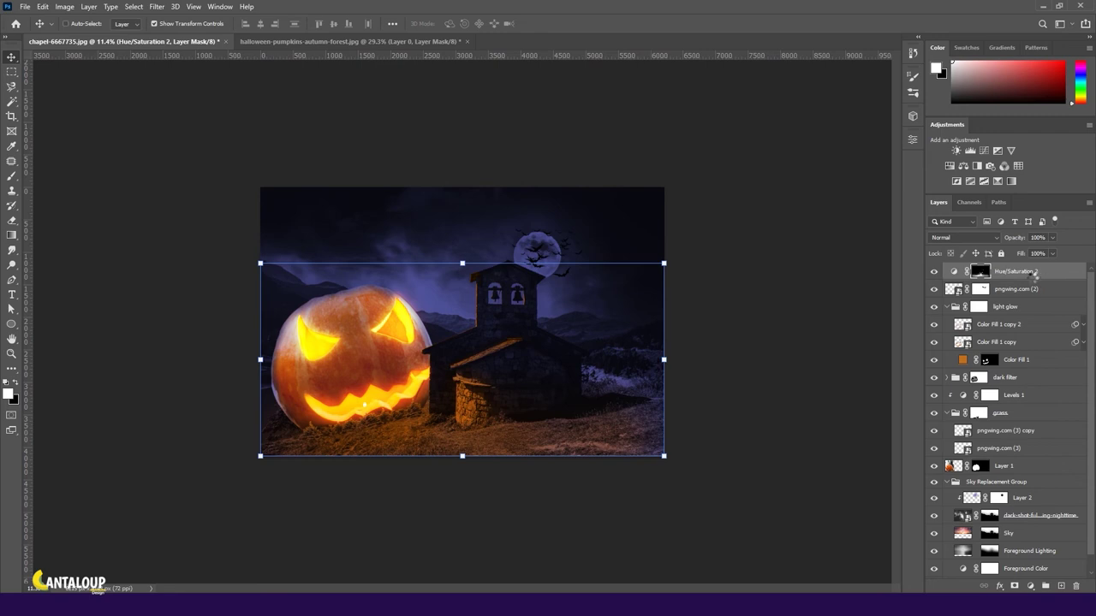
{"action": "key", "text": "ctrl+shift+alt+e"}
{"action": "key", "text": "ctrl+plus"}
{"action": "left_click", "coordinate": [157, 6]}
{"action": "left_click", "coordinate": [175, 90]}
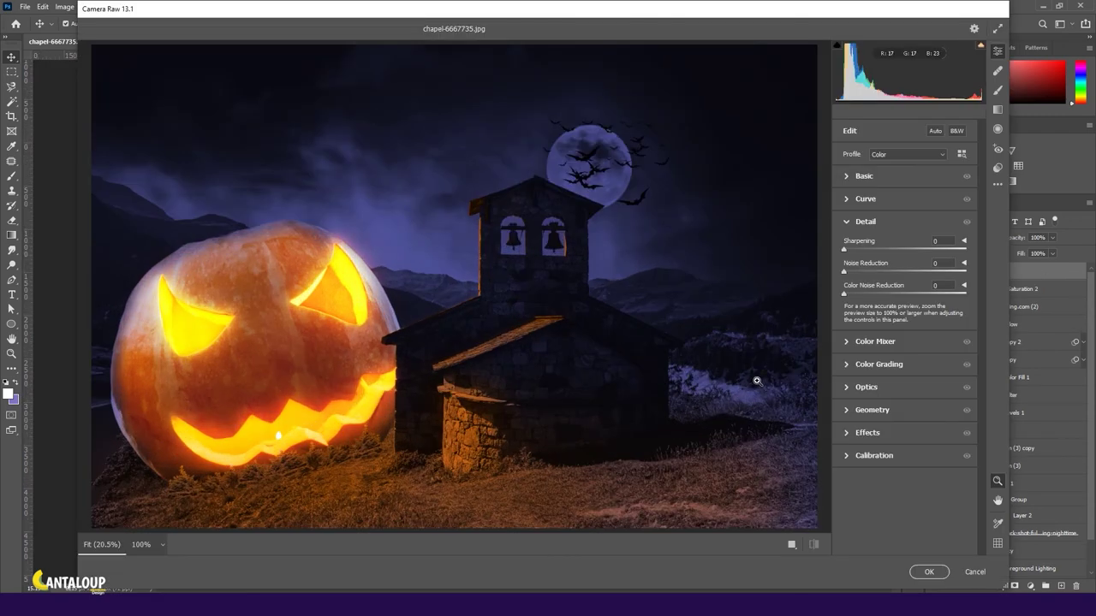
{"action": "key", "text": "Escape"}
{"action": "key", "text": "ctrl+z"}
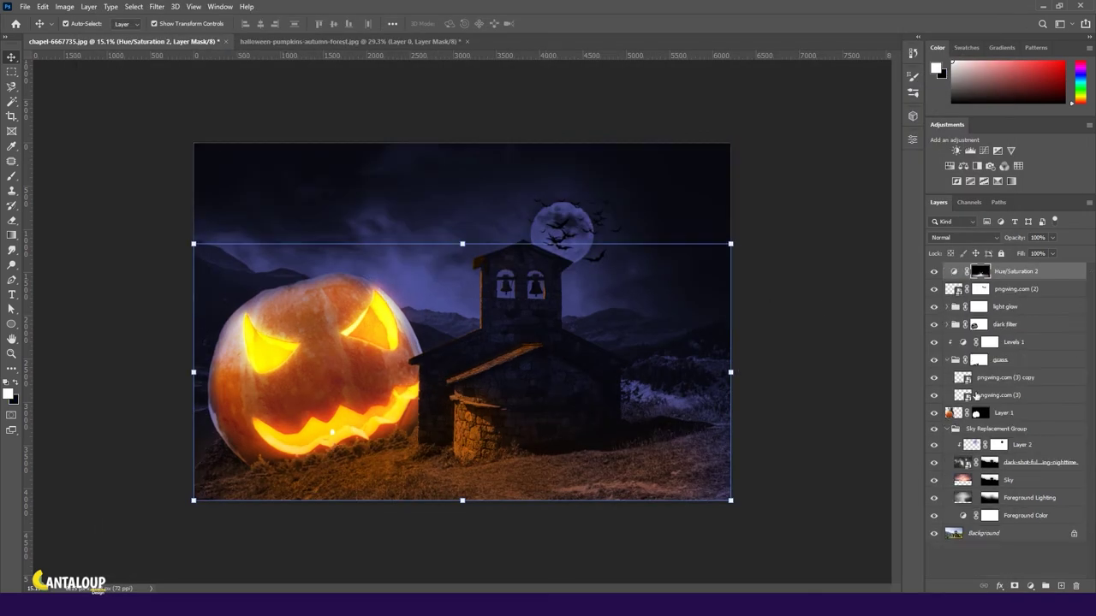
{"action": "left_click", "coordinate": [934, 445]}
{"action": "left_click", "coordinate": [1033, 464]}
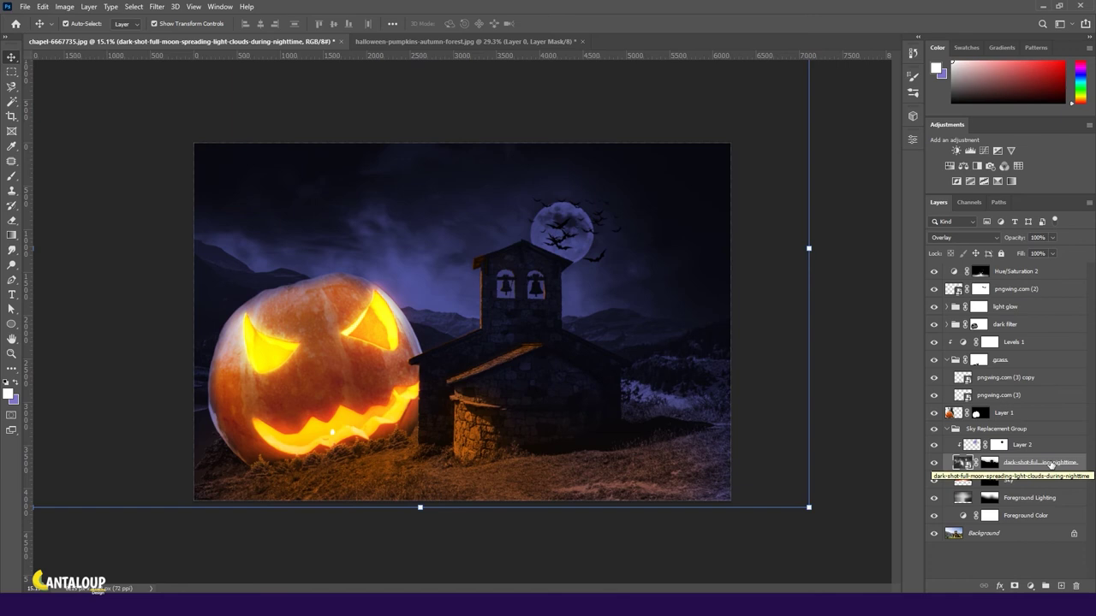
- Draw a circular elliptical selection around the moon
{"action": "right_click", "coordinate": [11, 71]}
{"action": "left_click", "coordinate": [51, 67]}
{"action": "scroll", "coordinate": [518, 283], "scroll_direction": "up", "scroll_amount": 5}
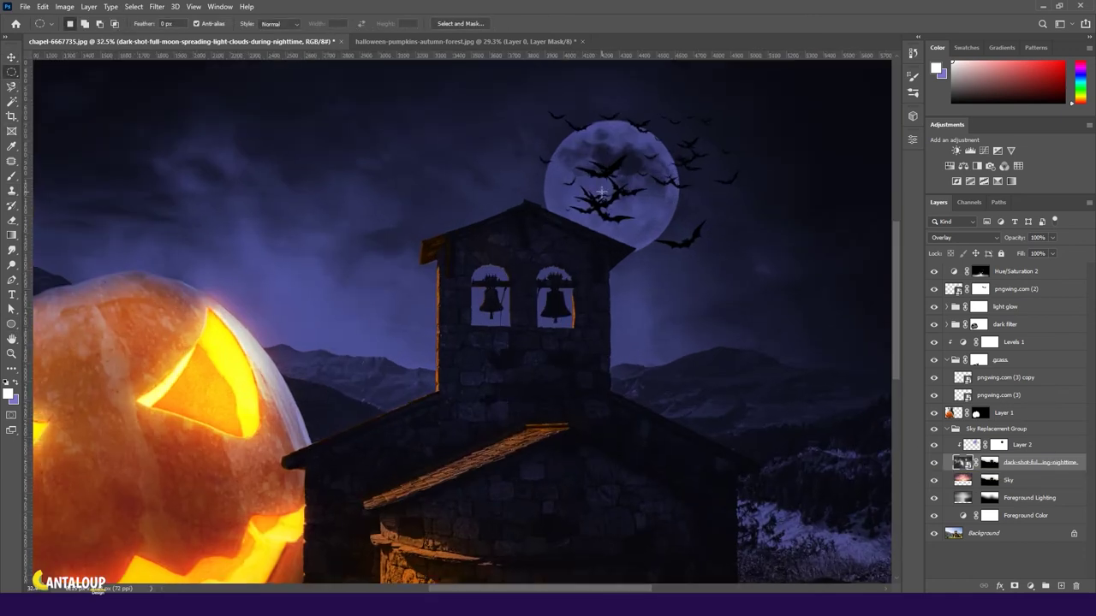
{"action": "left_click_drag", "start_coordinate": [612, 185], "coordinate": [682, 253]}
- Add an Exposure adjustment raising the moon to about +0.67, tweaking offset and gamma
{"action": "left_click", "coordinate": [997, 151]}
{"action": "left_click_drag", "start_coordinate": [814, 200], "coordinate": [832, 225]}
{"action": "mouse_move", "coordinate": [816, 245]}
{"action": "left_mouse_down"}
{"action": "mouse_move", "coordinate": [843, 245]}
{"action": "mouse_move", "coordinate": [831, 248]}
{"action": "left_mouse_up"}
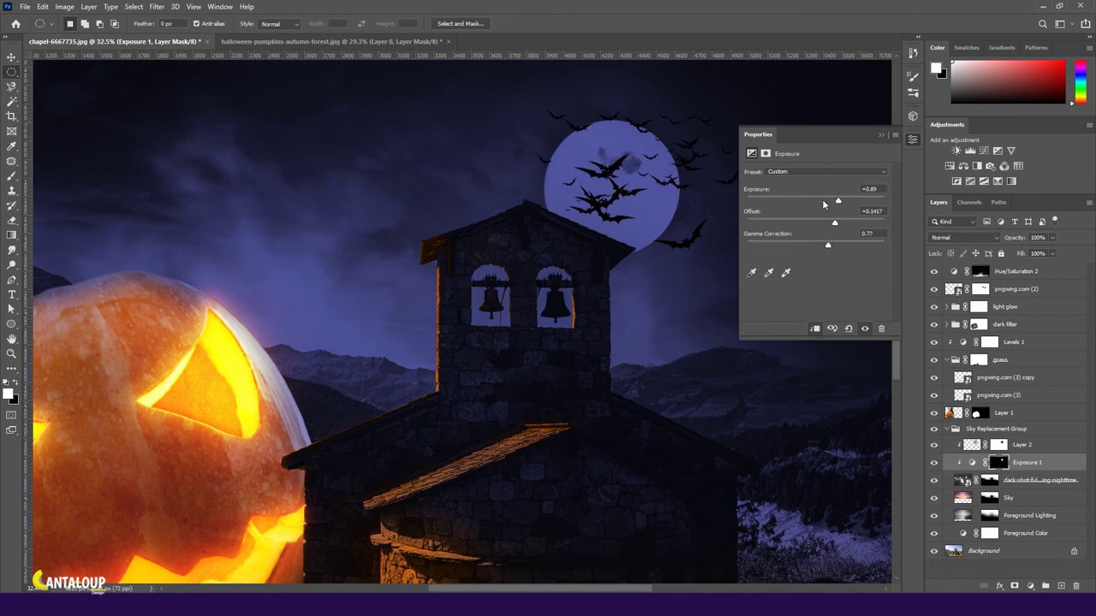
{"action": "left_click", "coordinate": [881, 135]}
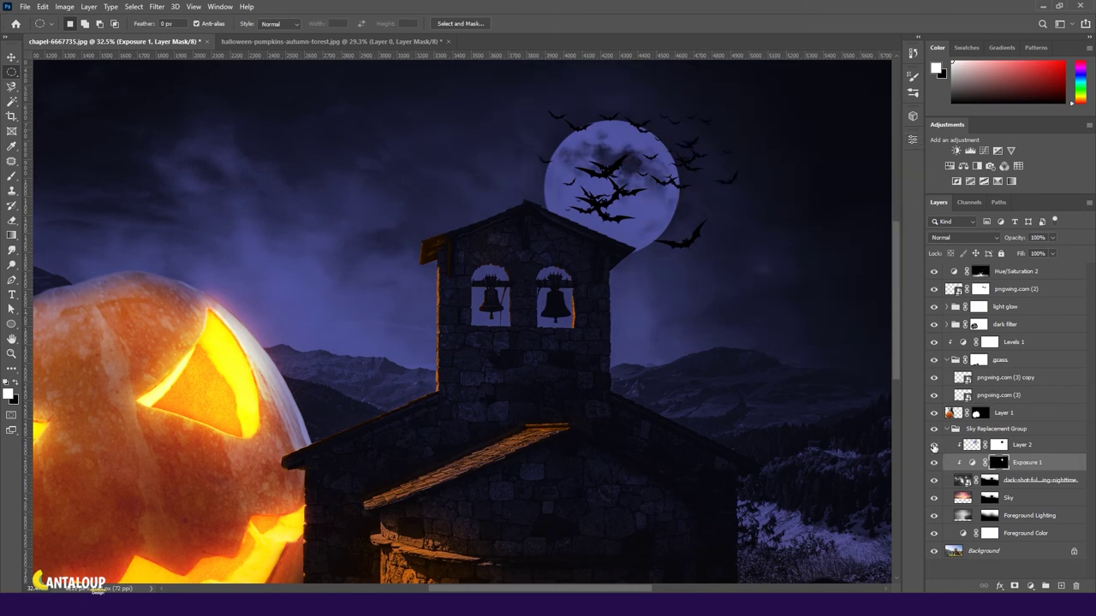
{"action": "key", "text": "ctrl+minus"}
{"action": "key", "text": "ctrl+minus"}
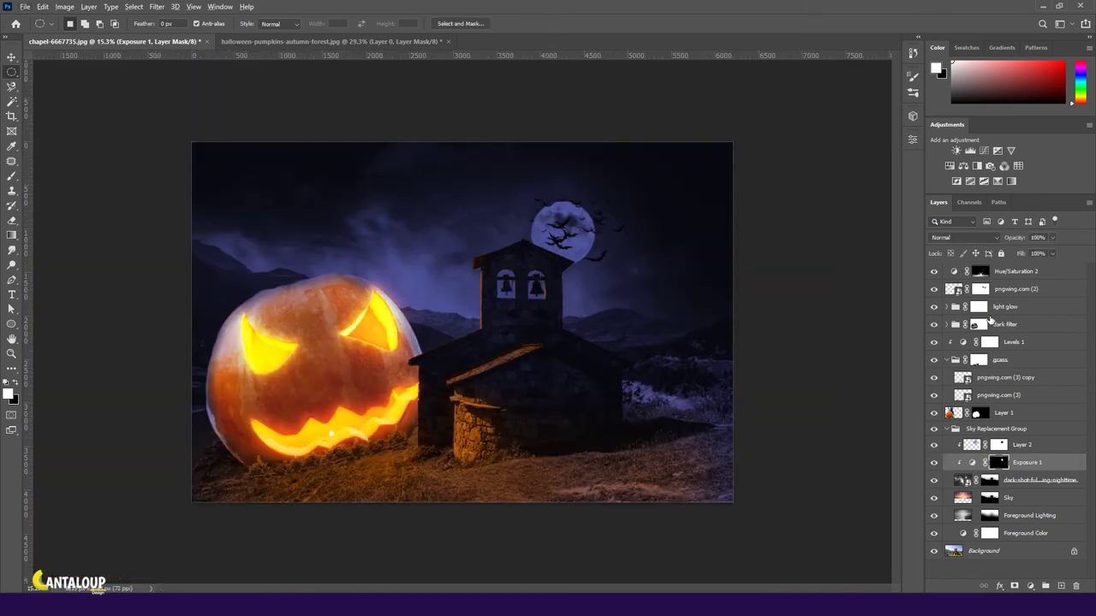
- Move Exposure 1 just below Hue/Saturation 2 and set its blend mode to Color Dodge
{"action": "left_click_drag", "start_coordinate": [1039, 456], "coordinate": [1046, 279]}
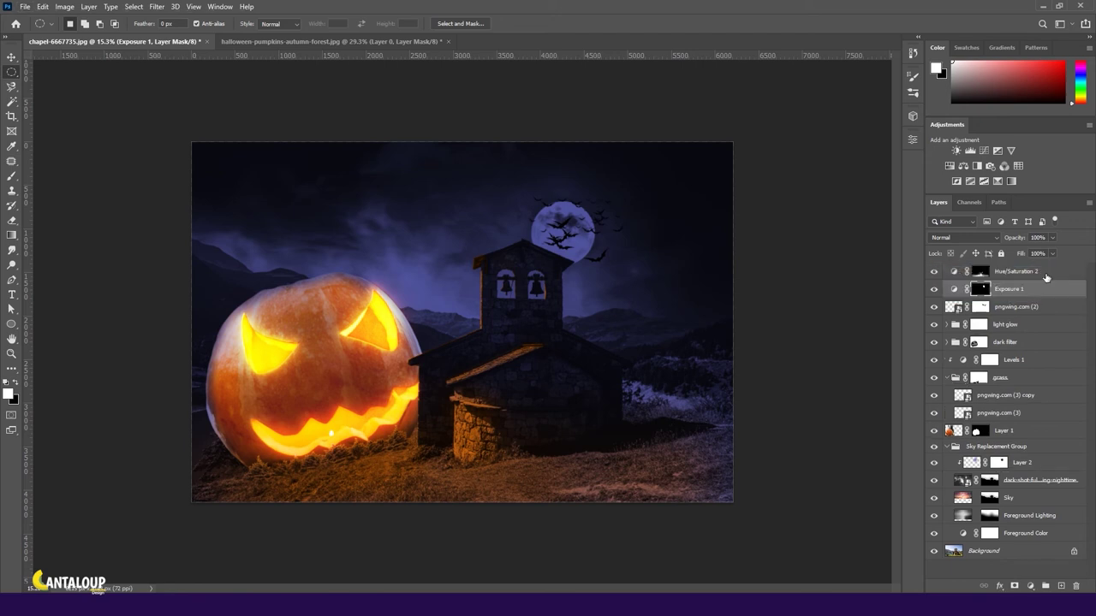
{"action": "left_click", "coordinate": [950, 237]}
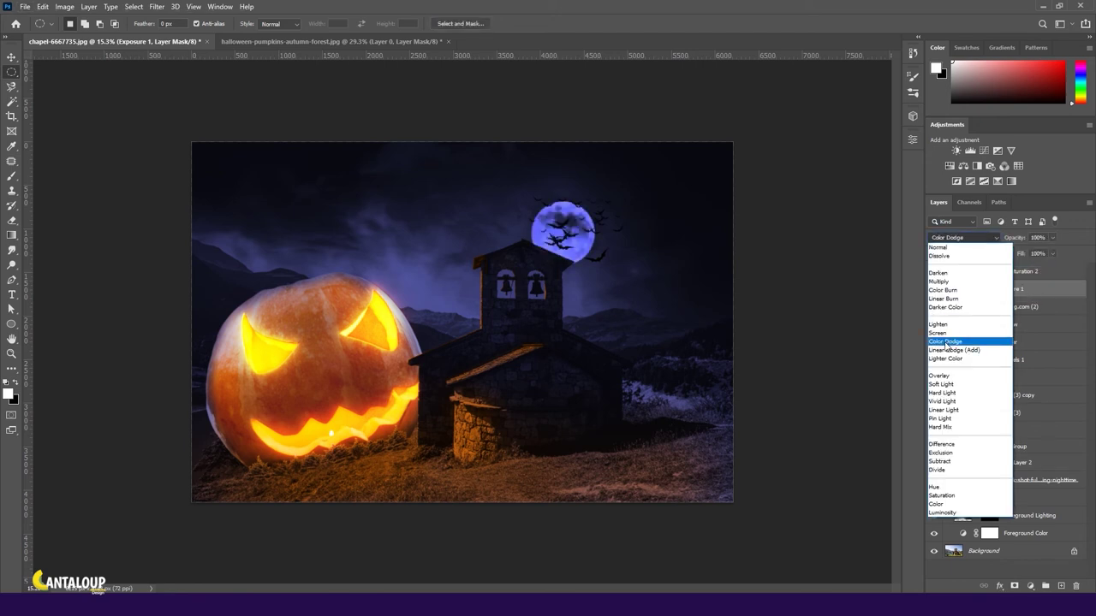
{"action": "left_click", "coordinate": [945, 344]}
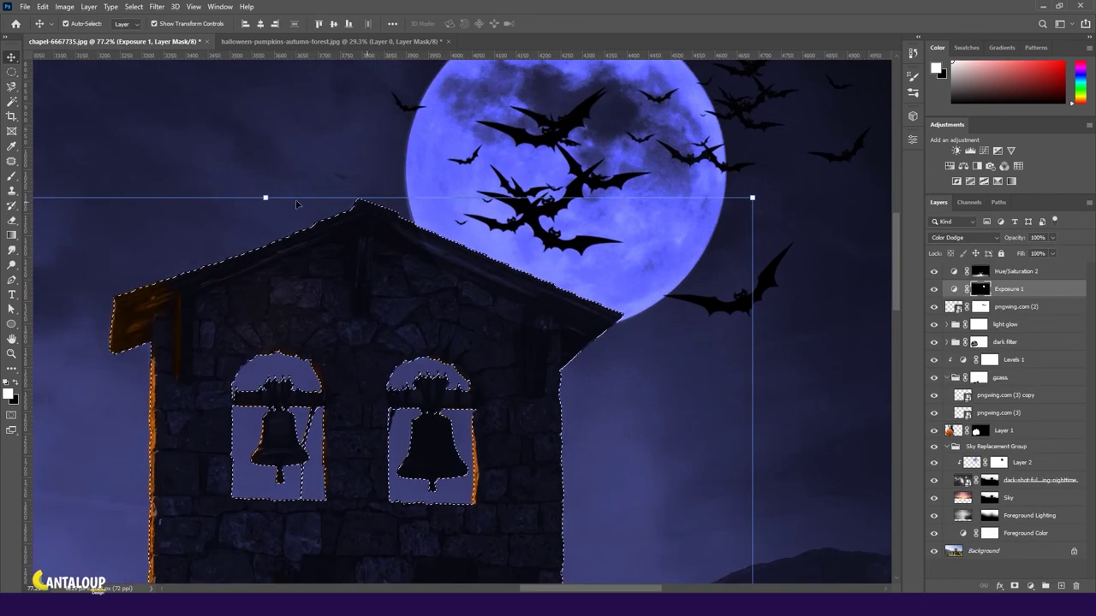
{"action": "key", "text": "b"}
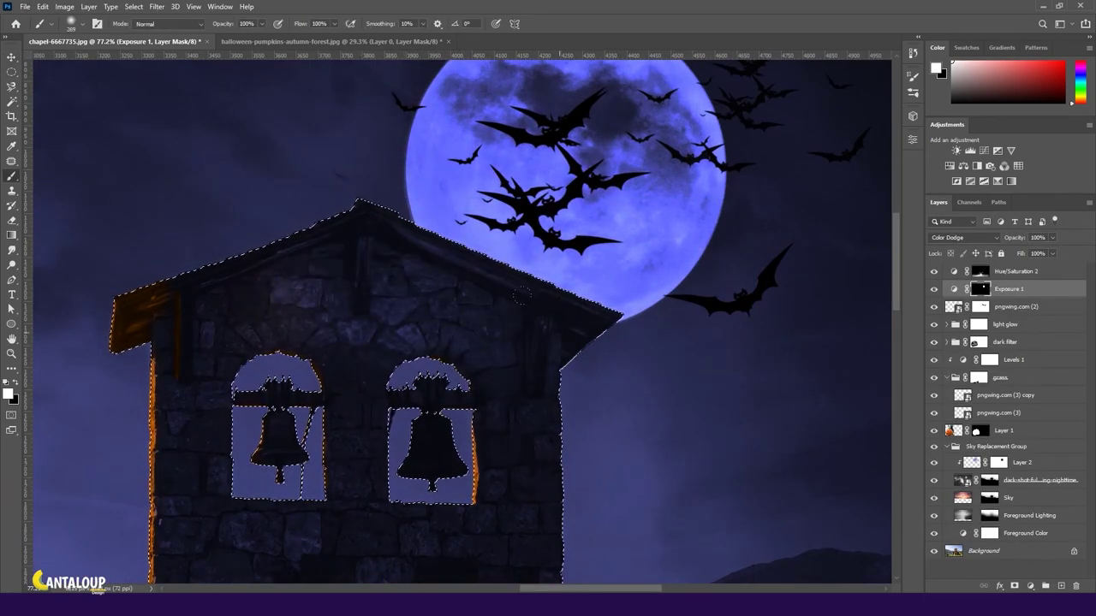
{"action": "scroll", "coordinate": [611, 362], "scroll_direction": "down", "scroll_amount": 5, "text": "alt"}
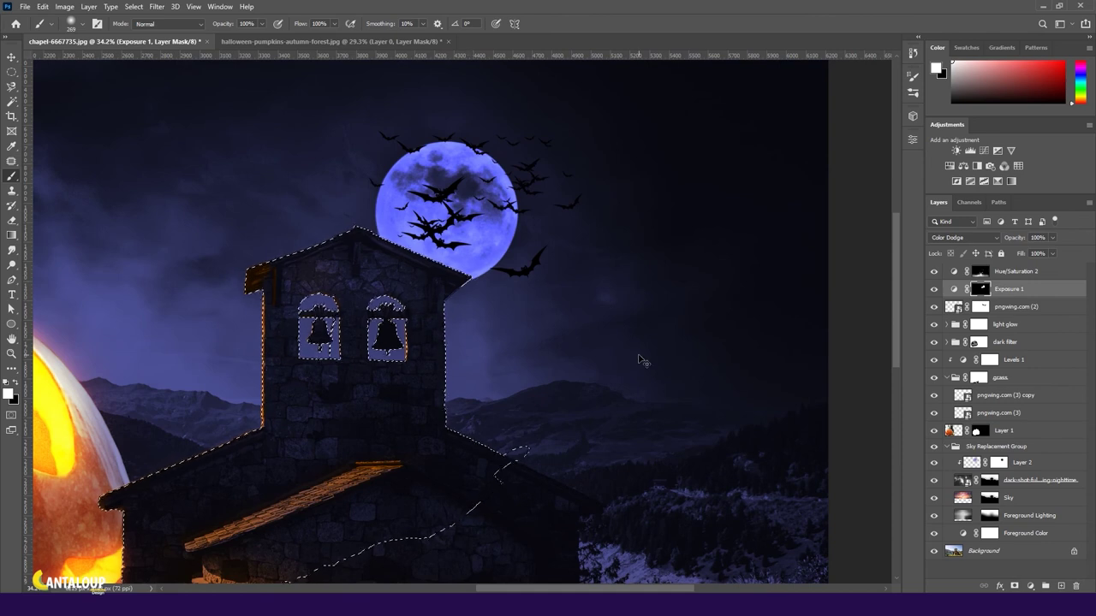
{"action": "scroll", "coordinate": [462, 156], "scroll_direction": "up", "scroll_amount": 5, "text": "alt"}
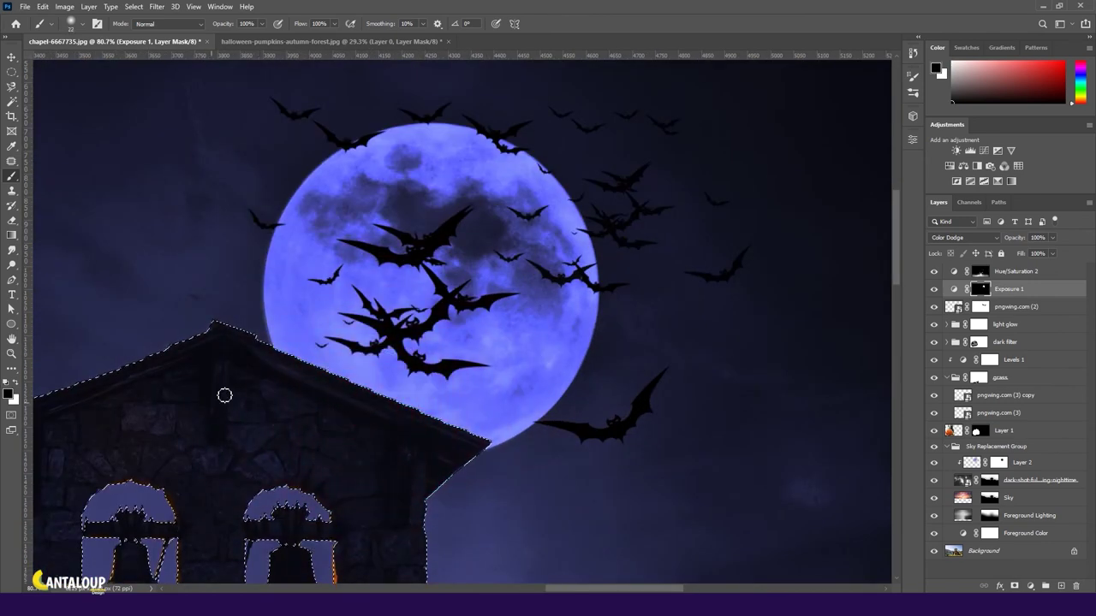
{"action": "scroll", "coordinate": [225, 394], "scroll_direction": "up", "scroll_amount": 3, "text": "alt"}
{"action": "scroll", "coordinate": [328, 345], "scroll_direction": "up", "scroll_amount": 2, "text": "alt"}
{"action": "key", "text": "x"}
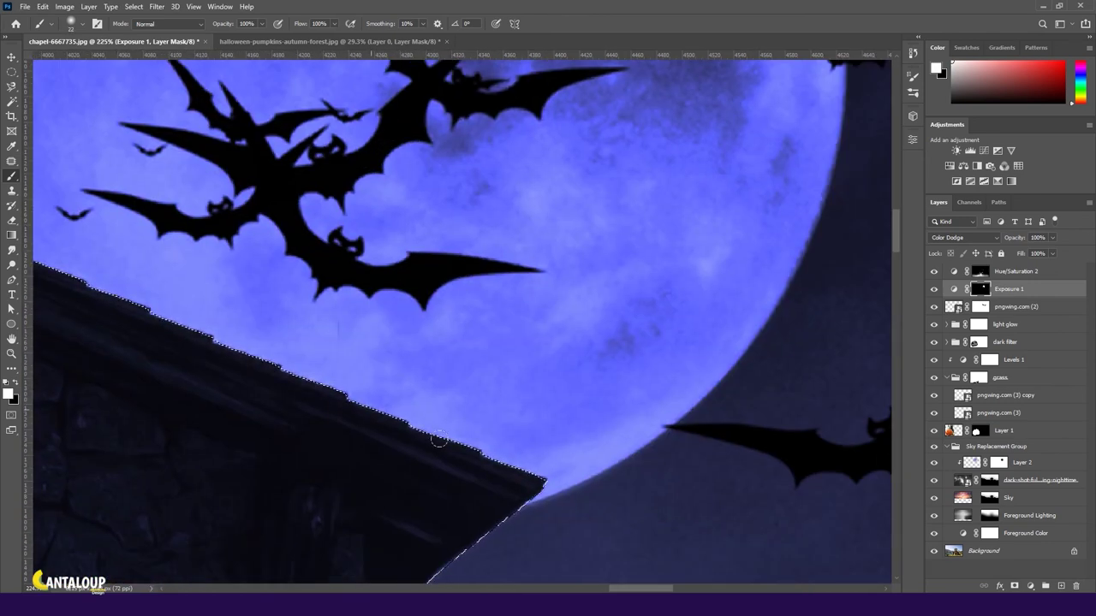
{"action": "scroll", "coordinate": [437, 439], "scroll_direction": "down", "scroll_amount": 3, "text": "alt"}
{"action": "scroll", "coordinate": [513, 420], "scroll_direction": "up", "scroll_amount": 4, "text": "alt"}
{"action": "scroll", "coordinate": [600, 324], "scroll_direction": "up", "scroll_amount": 1, "text": "alt"}
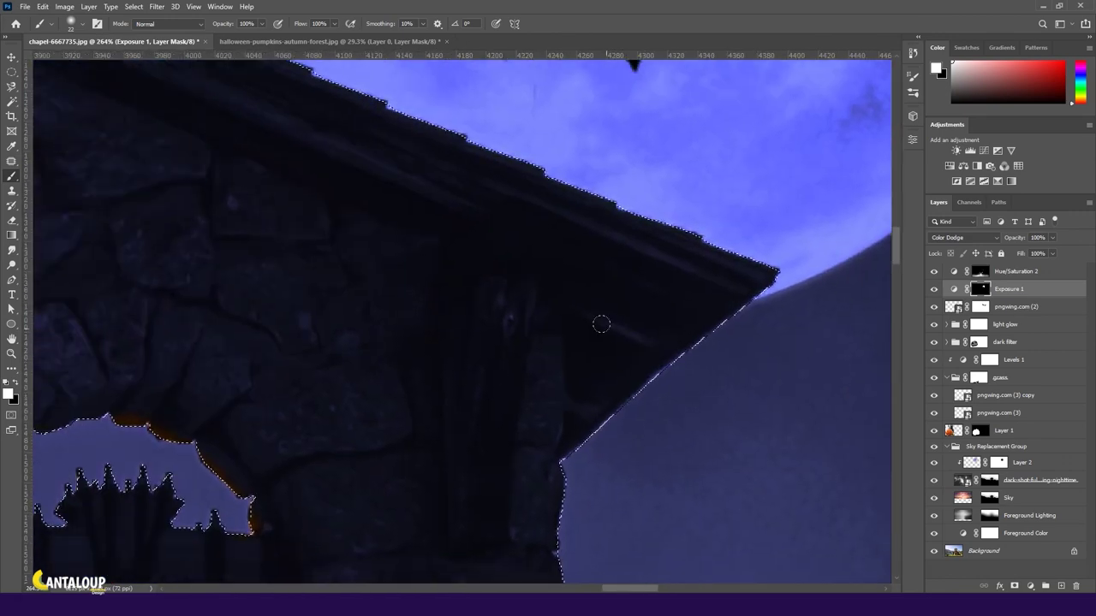
{"action": "scroll", "coordinate": [601, 323], "scroll_direction": "down", "scroll_amount": 3, "text": "alt"}
{"action": "scroll", "coordinate": [239, 403], "scroll_direction": "up", "scroll_amount": 3, "text": "alt"}
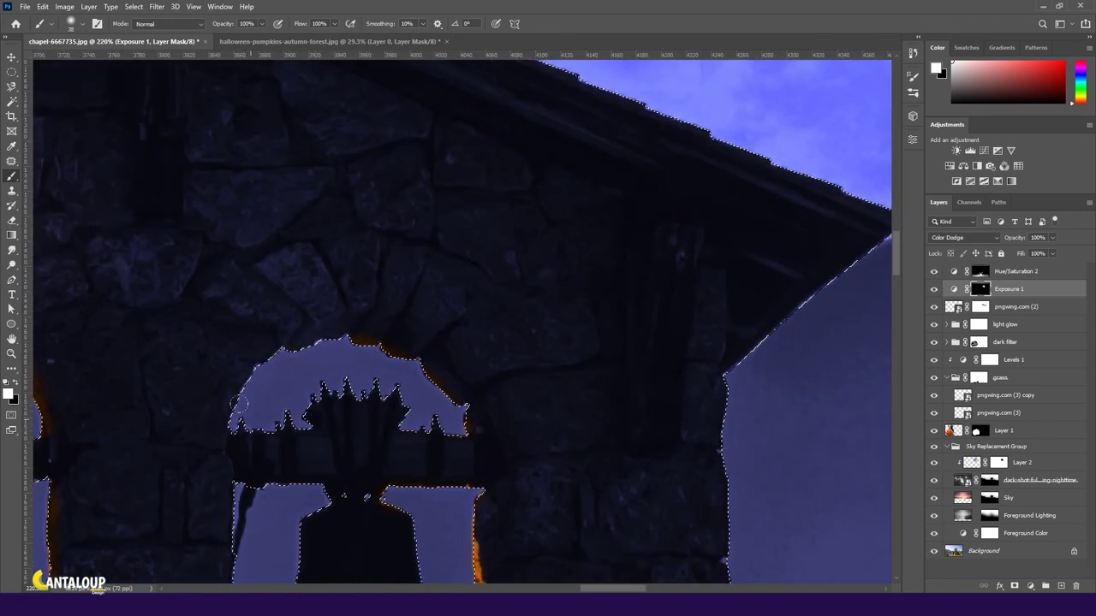
{"action": "scroll", "coordinate": [239, 403], "scroll_direction": "down", "scroll_amount": 3}
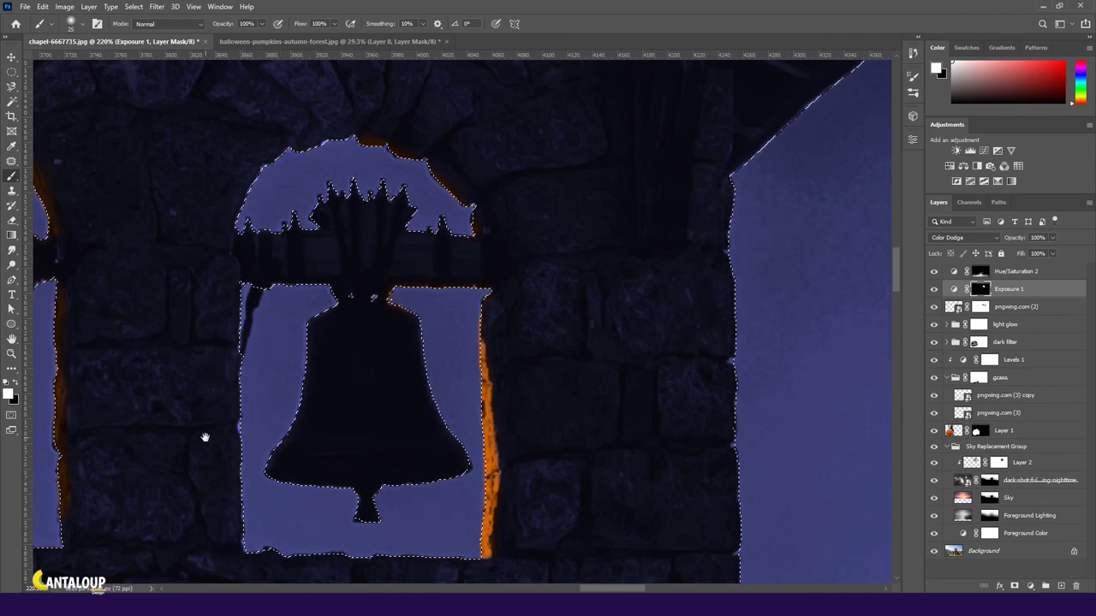
{"action": "scroll", "coordinate": [205, 437], "scroll_direction": "left", "scroll_amount": 5}
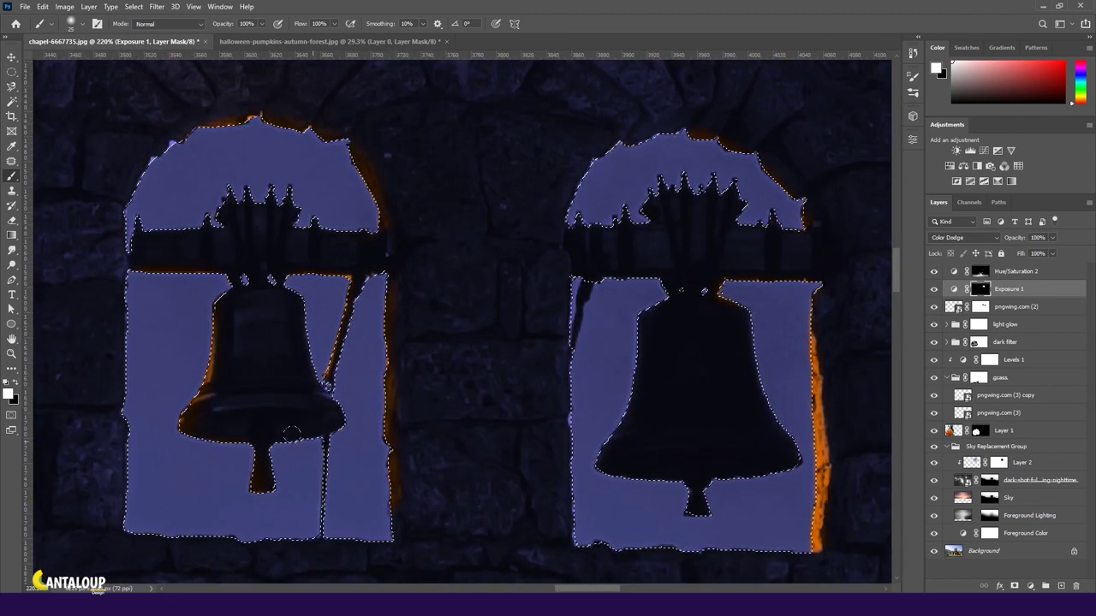
{"action": "scroll", "coordinate": [291, 434], "scroll_direction": "down", "scroll_amount": 4, "text": "alt"}
{"action": "scroll", "coordinate": [428, 385], "scroll_direction": "down", "scroll_amount": 2, "text": "alt"}
{"action": "scroll", "coordinate": [572, 347], "scroll_direction": "up", "scroll_amount": 4, "text": "alt"}
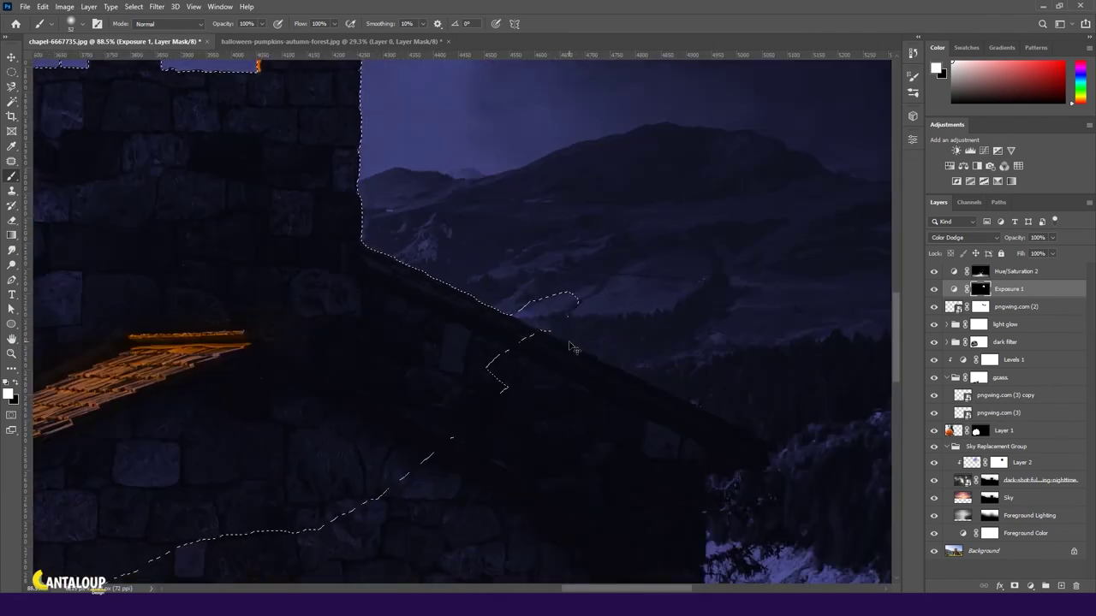
{"action": "scroll", "coordinate": [572, 348], "scroll_direction": "down", "scroll_amount": 2, "text": "alt"}
{"action": "scroll", "coordinate": [399, 314], "scroll_direction": "down", "scroll_amount": 3, "text": "alt"}
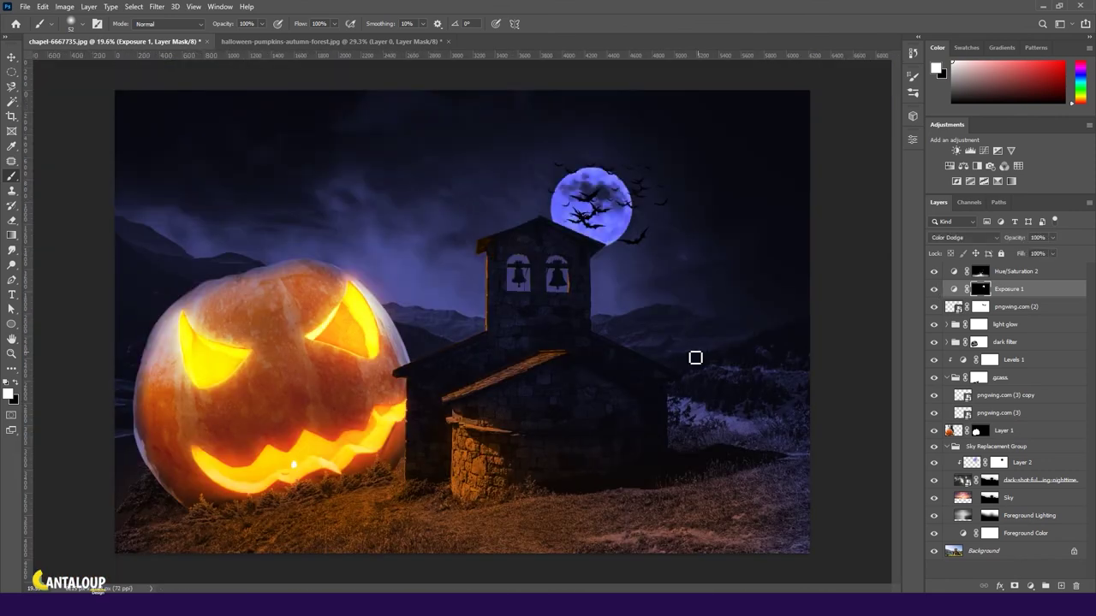
{"action": "scroll", "coordinate": [695, 358], "scroll_direction": "up", "scroll_amount": 5, "text": "alt"}
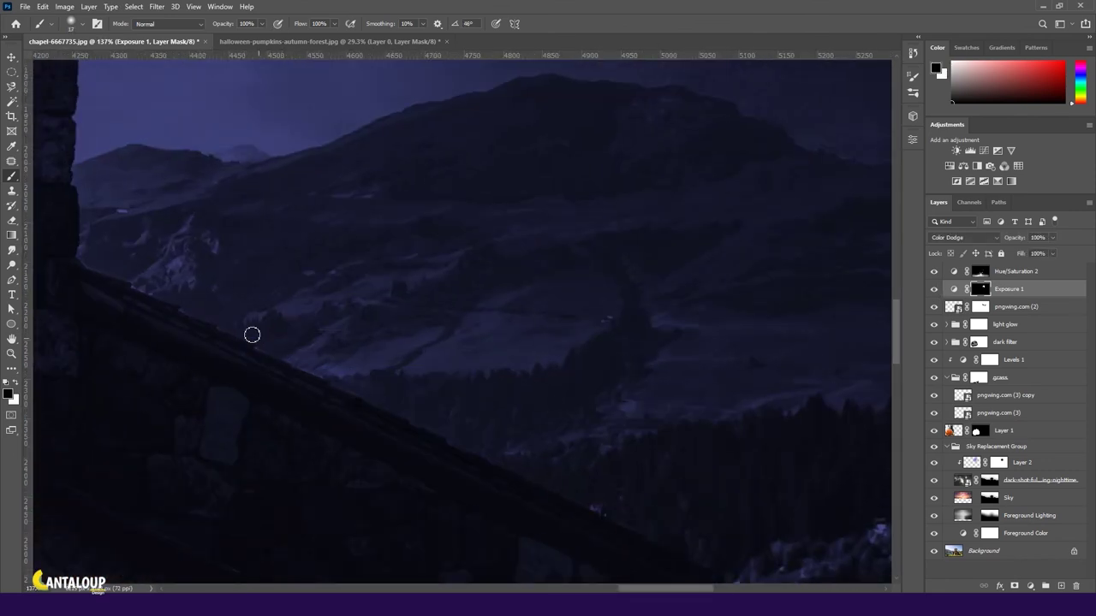
{"action": "scroll", "coordinate": [328, 320], "scroll_direction": "up", "scroll_amount": 1, "text": "alt"}
{"action": "scroll", "coordinate": [557, 443], "scroll_direction": "up", "scroll_amount": 1, "text": "alt"}
{"action": "scroll", "coordinate": [261, 289], "scroll_direction": "up", "scroll_amount": 1, "text": "alt"}
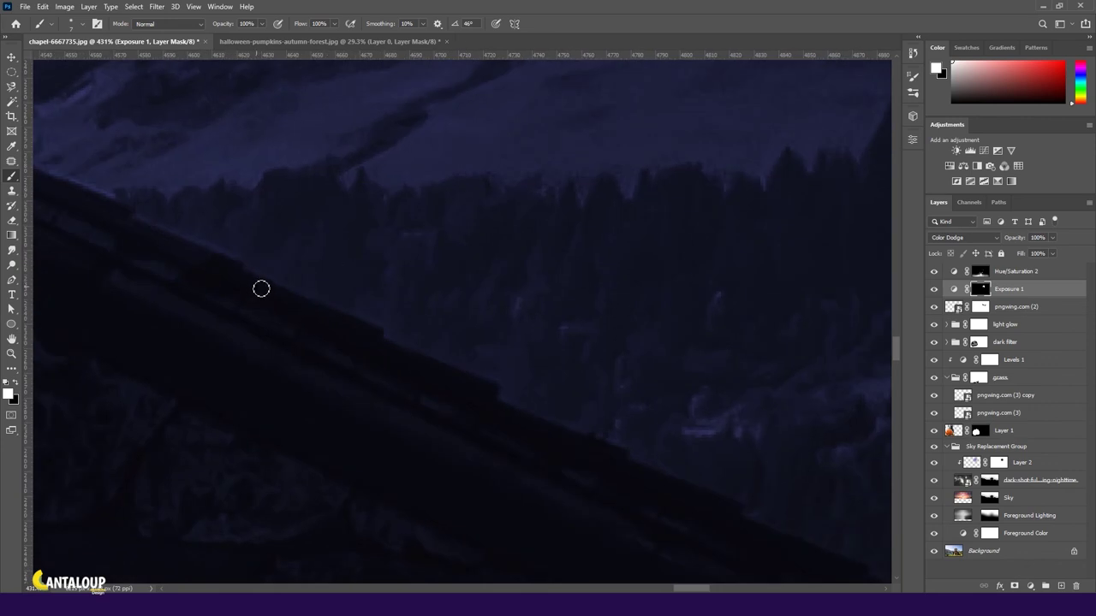
{"action": "scroll", "coordinate": [454, 386], "scroll_direction": "right", "scroll_amount": 3}
{"action": "scroll", "coordinate": [308, 342], "scroll_direction": "right", "scroll_amount": 3}
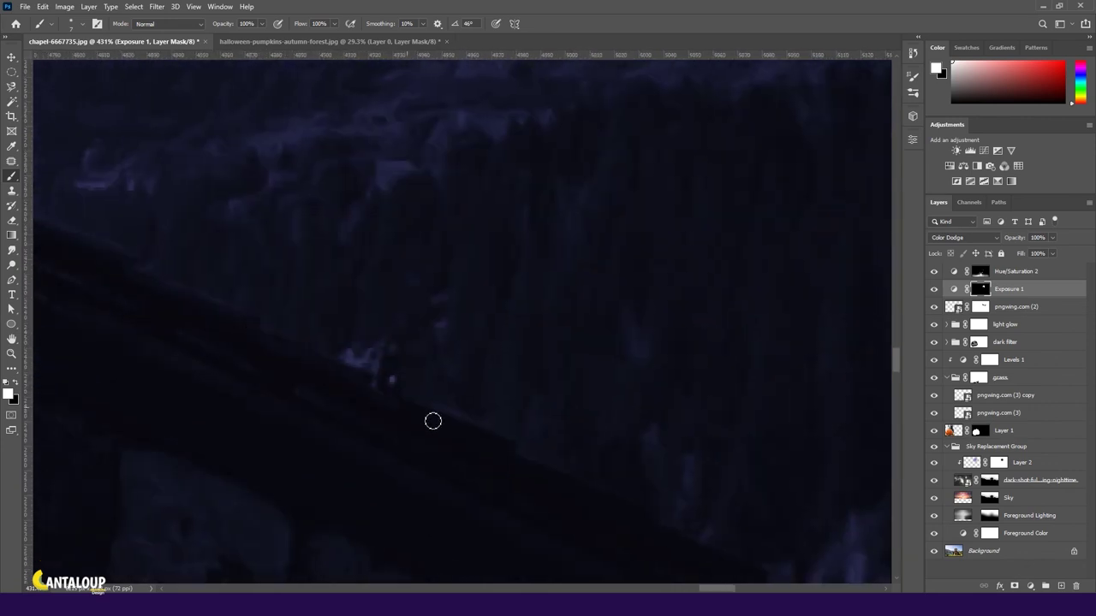
{"action": "scroll", "coordinate": [428, 440], "scroll_direction": "right", "scroll_amount": 3}
{"action": "scroll", "coordinate": [424, 462], "scroll_direction": "down", "scroll_amount": 3, "text": "alt"}
{"action": "scroll", "coordinate": [504, 311], "scroll_direction": "down", "scroll_amount": 3, "text": "alt"}
{"action": "scroll", "coordinate": [452, 318], "scroll_direction": "down", "scroll_amount": 2, "text": "alt"}
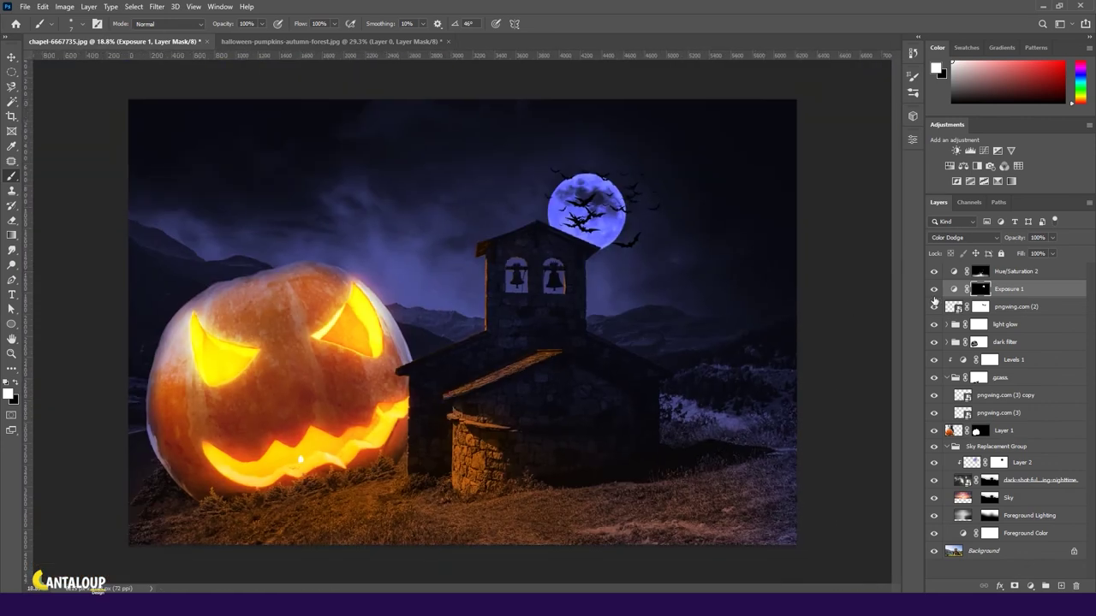
{"action": "left_click", "coordinate": [934, 291]}
- Stamp all visible layers into a new Layer 3 and open it in the Camera Raw Filter
{"action": "key", "text": "alt+bracketright"}
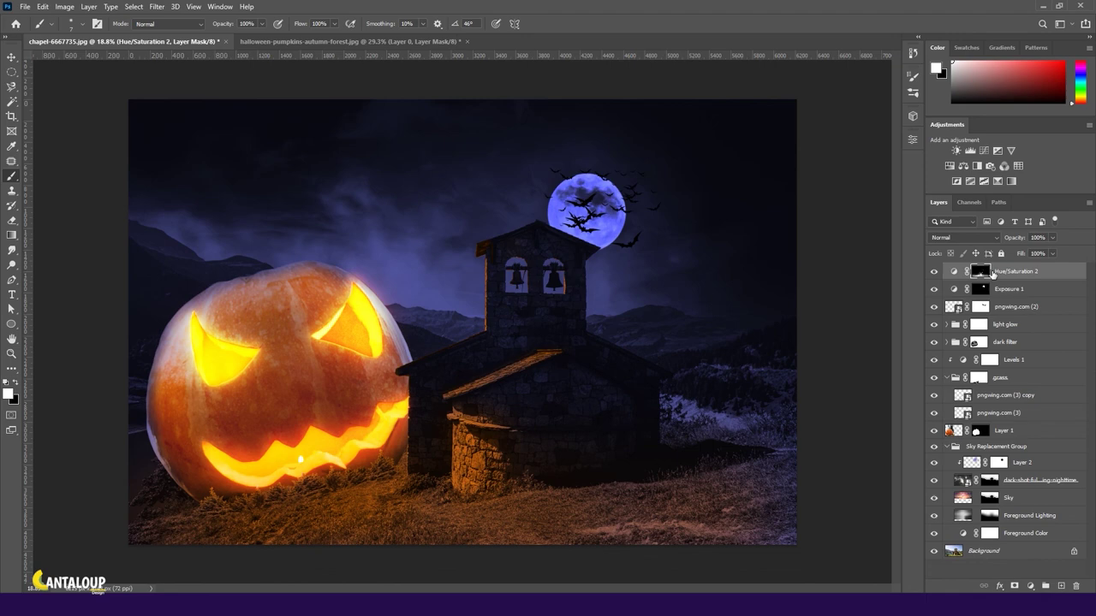
{"action": "key", "text": "ctrl+shift+alt+e"}
{"action": "left_click", "coordinate": [157, 6]}
{"action": "left_click", "coordinate": [184, 63]}
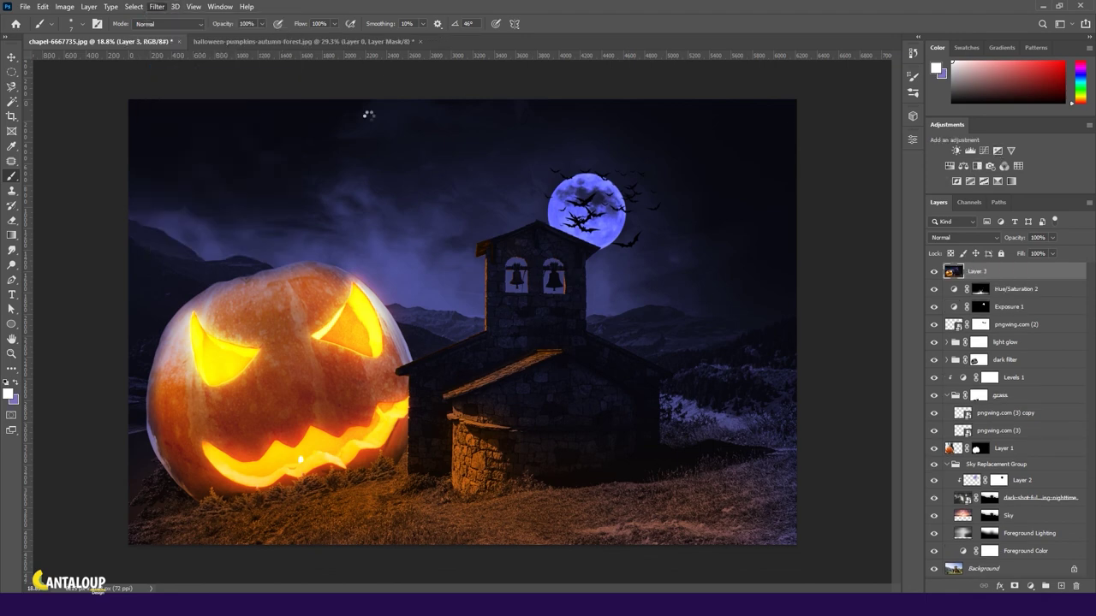
{"action": "key", "text": "ctrl+shift+a"}
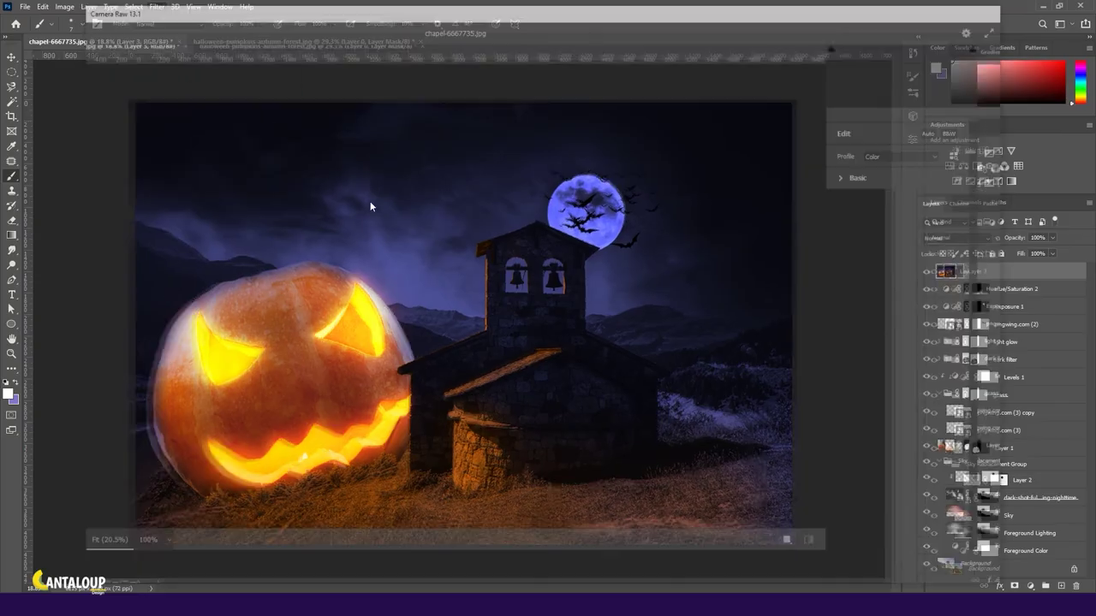
- Warm Temperature to +11, lower Exposure, add Contrast +15, reset Texture and set Clarity +13
{"action": "mouse_move", "coordinate": [907, 213]}
{"action": "left_mouse_down"}
{"action": "mouse_move", "coordinate": [918, 239]}
{"action": "mouse_move", "coordinate": [906, 269]}
{"action": "left_mouse_up"}
{"action": "mouse_move", "coordinate": [905, 283]}
{"action": "left_mouse_down"}
{"action": "mouse_move", "coordinate": [914, 288]}
{"action": "mouse_move", "coordinate": [896, 306]}
{"action": "mouse_move", "coordinate": [914, 334]}
{"action": "mouse_move", "coordinate": [897, 353]}
{"action": "left_mouse_up"}
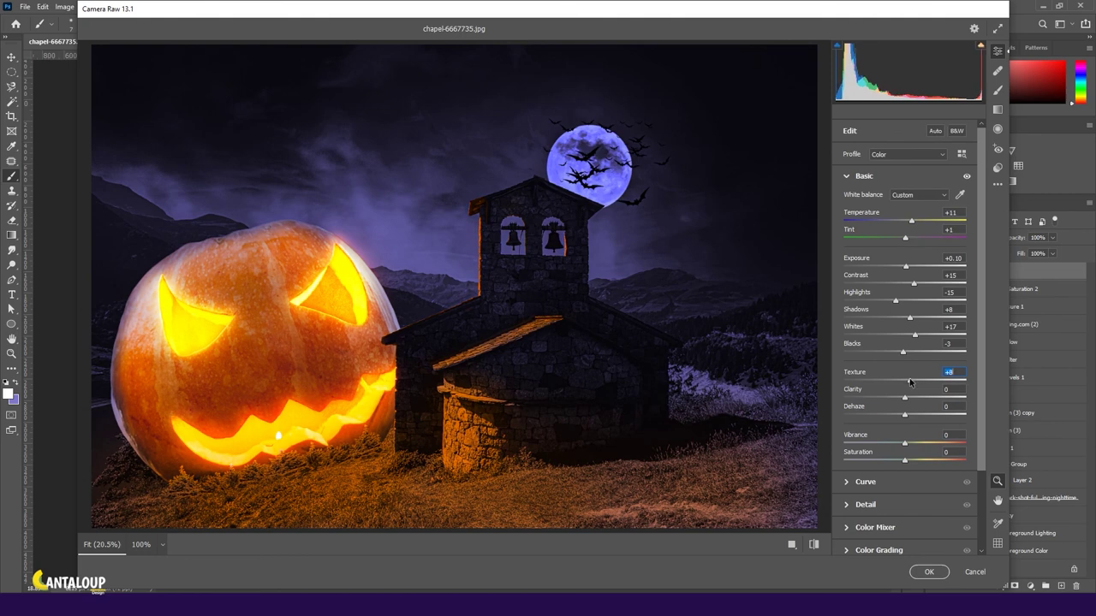
{"action": "double_click", "coordinate": [908, 380]}
{"action": "left_click_drag", "start_coordinate": [904, 397], "coordinate": [915, 441]}
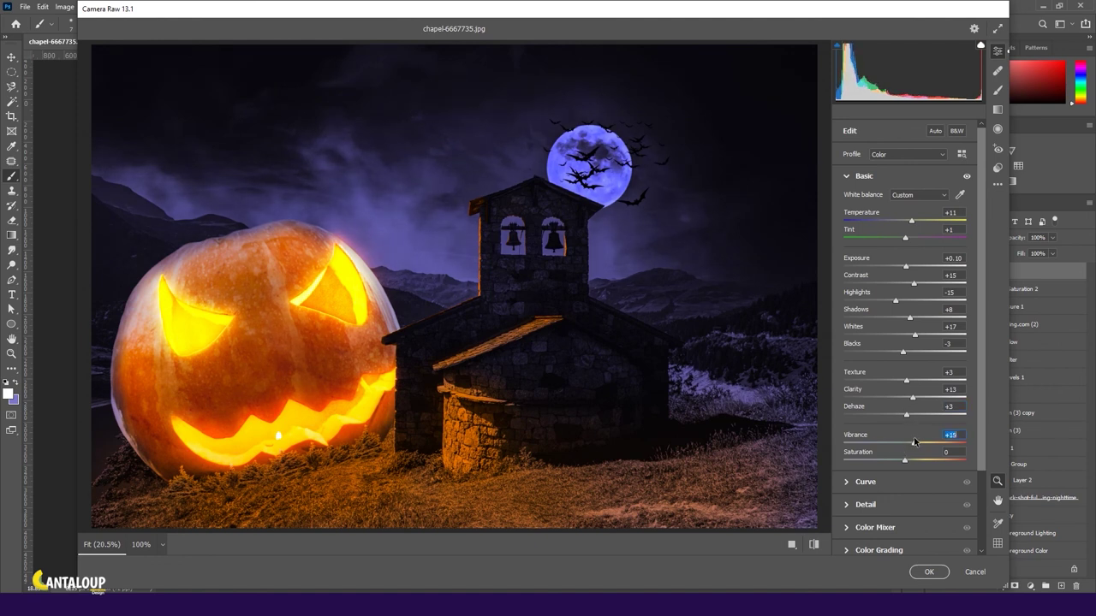
{"action": "left_click", "coordinate": [854, 177]}
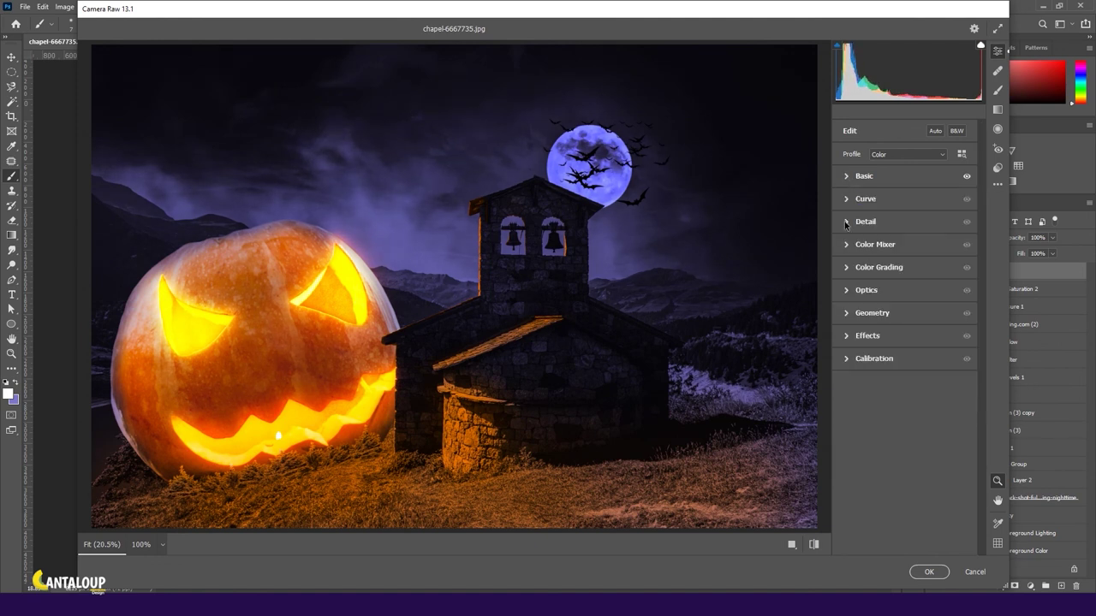
- Add a corner vignette, then raise the highlights and adjust the darks on the parametric tone curve
{"action": "left_click", "coordinate": [868, 335]}
{"action": "left_click_drag", "start_coordinate": [909, 392], "coordinate": [901, 387]}
{"action": "left_click", "coordinate": [867, 336]}
{"action": "left_click", "coordinate": [848, 199]}
{"action": "left_click_drag", "start_coordinate": [946, 261], "coordinate": [945, 253]}
{"action": "left_click_drag", "start_coordinate": [897, 301], "coordinate": [897, 297]}
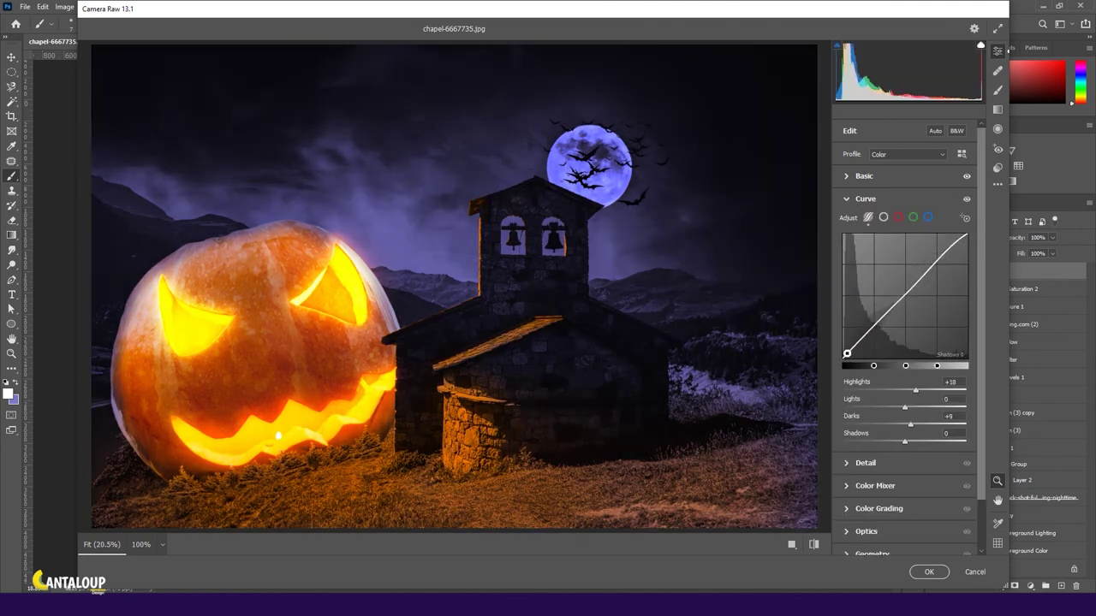
- On the point curve, lift the black point, then pull in the Red channel's white and black points
{"action": "left_click", "coordinate": [883, 217]}
{"action": "left_click_drag", "start_coordinate": [842, 357], "coordinate": [843, 345]}
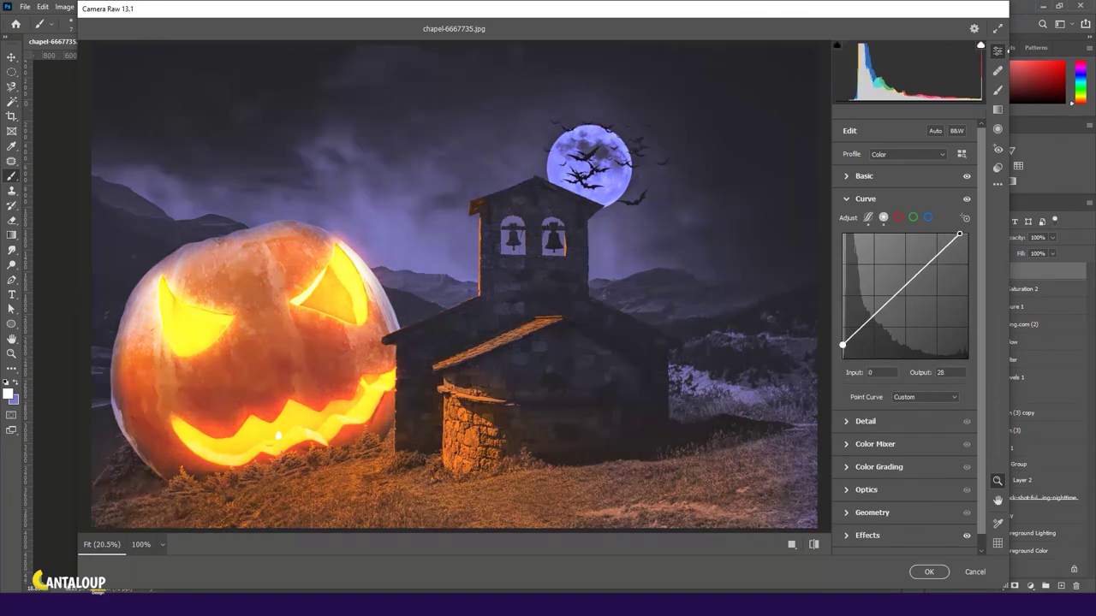
{"action": "left_click", "coordinate": [897, 217]}
{"action": "left_click_drag", "start_coordinate": [967, 233], "coordinate": [961, 235]}
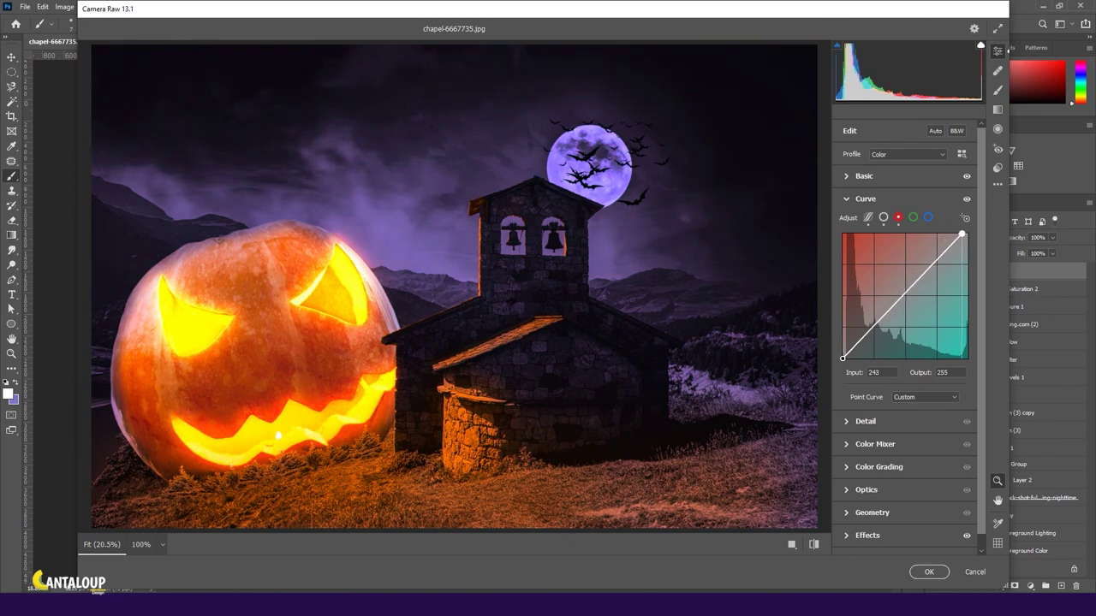
{"action": "mouse_move", "coordinate": [842, 358]}
{"action": "left_mouse_down"}
{"action": "mouse_move", "coordinate": [878, 358]}
{"action": "mouse_move", "coordinate": [842, 357]}
{"action": "left_mouse_up"}
- Add a mid Red curve point, check Blue, nudge the RGB black point deeper, and apply the grade
{"action": "left_click", "coordinate": [903, 299]}
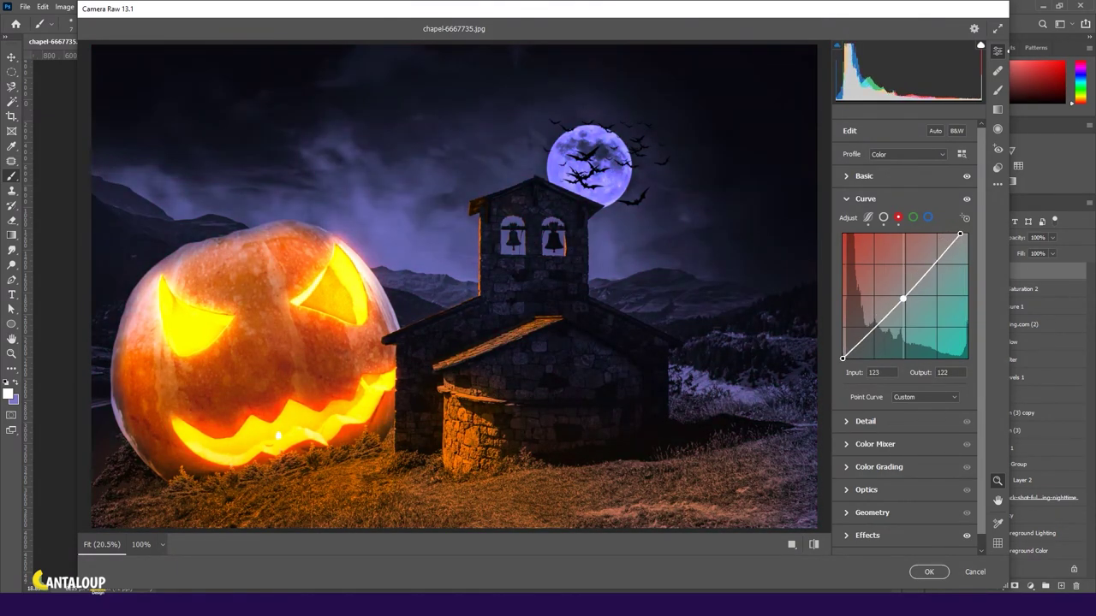
{"action": "left_click", "coordinate": [928, 219]}
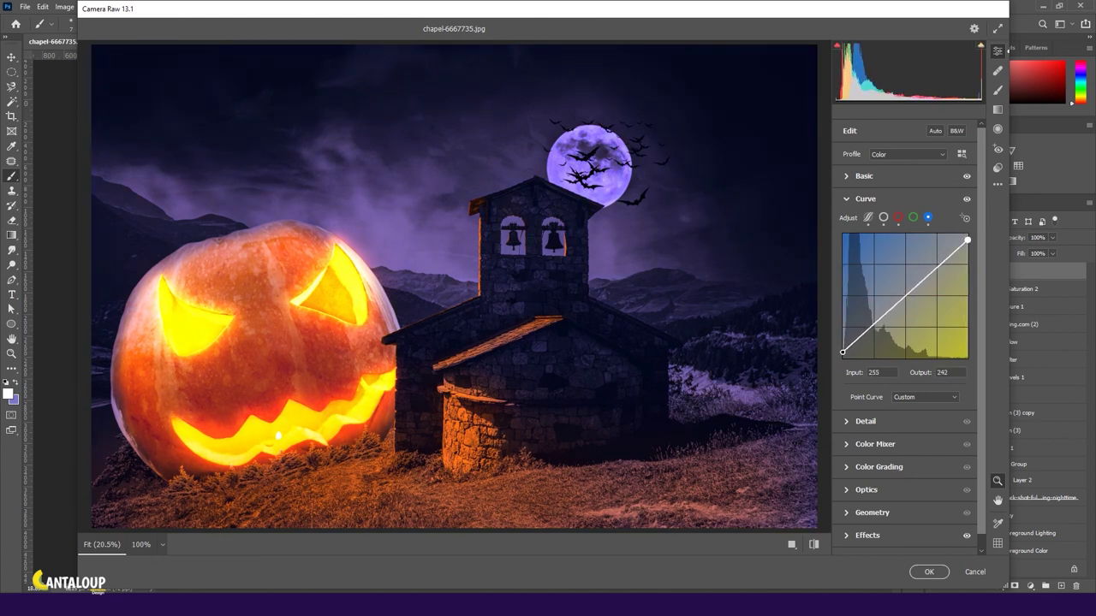
{"action": "left_click", "coordinate": [883, 218]}
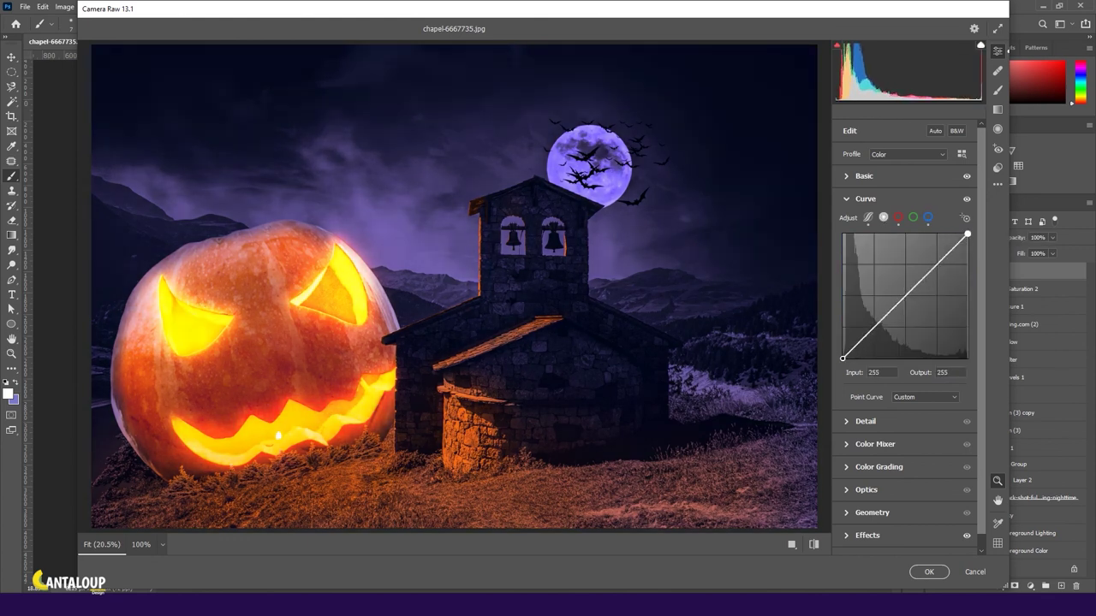
{"action": "left_click_drag", "start_coordinate": [842, 357], "coordinate": [843, 358]}
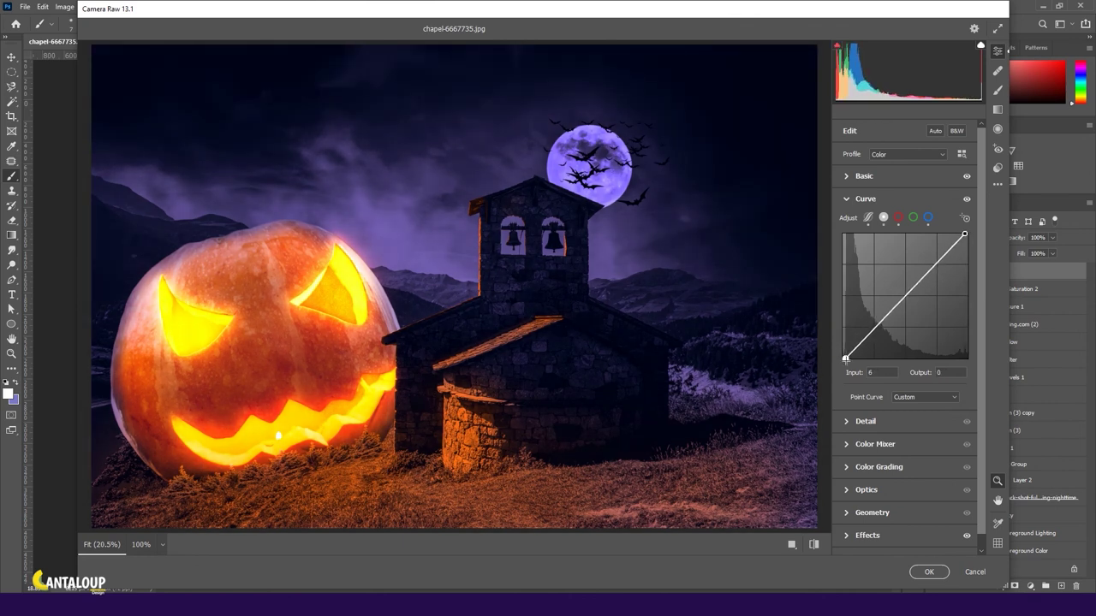
{"action": "left_click", "coordinate": [928, 572]}
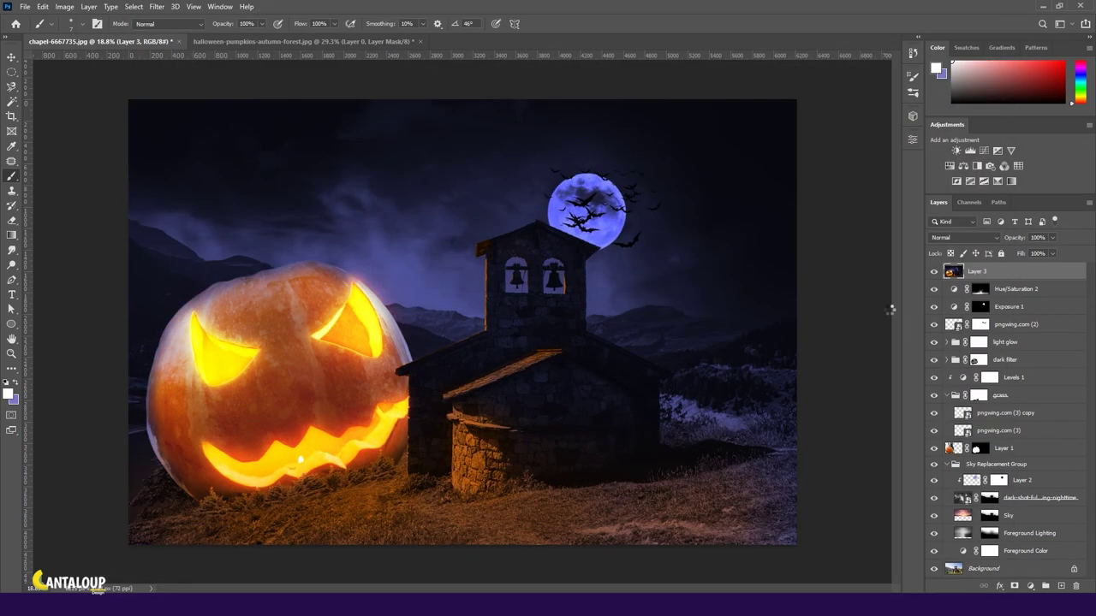